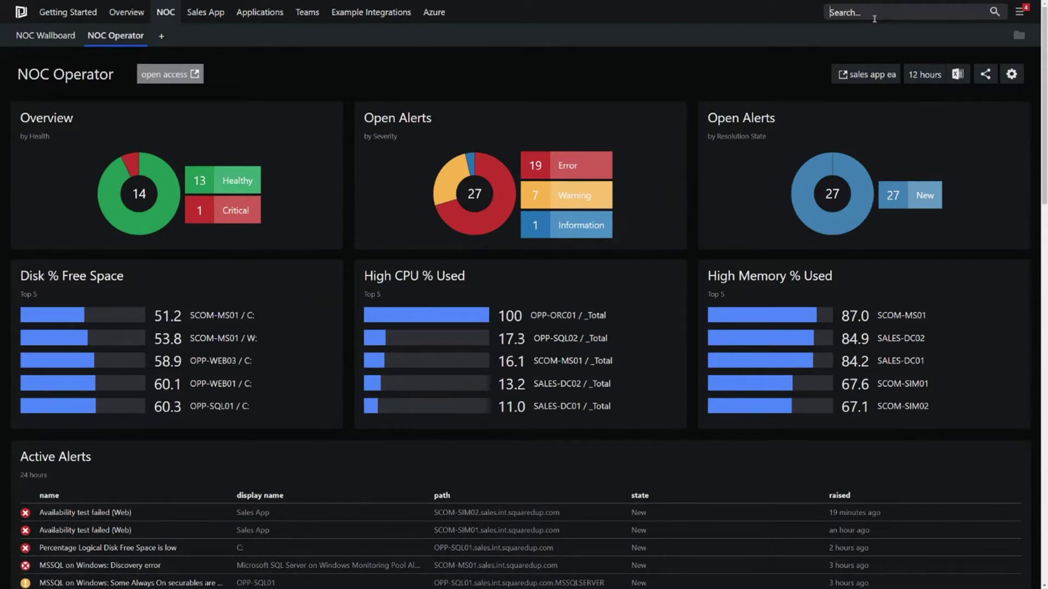
# Step: Search for 'sales app grouping' and open the Sales App - Grouping object page
pyautogui.write('sales app')
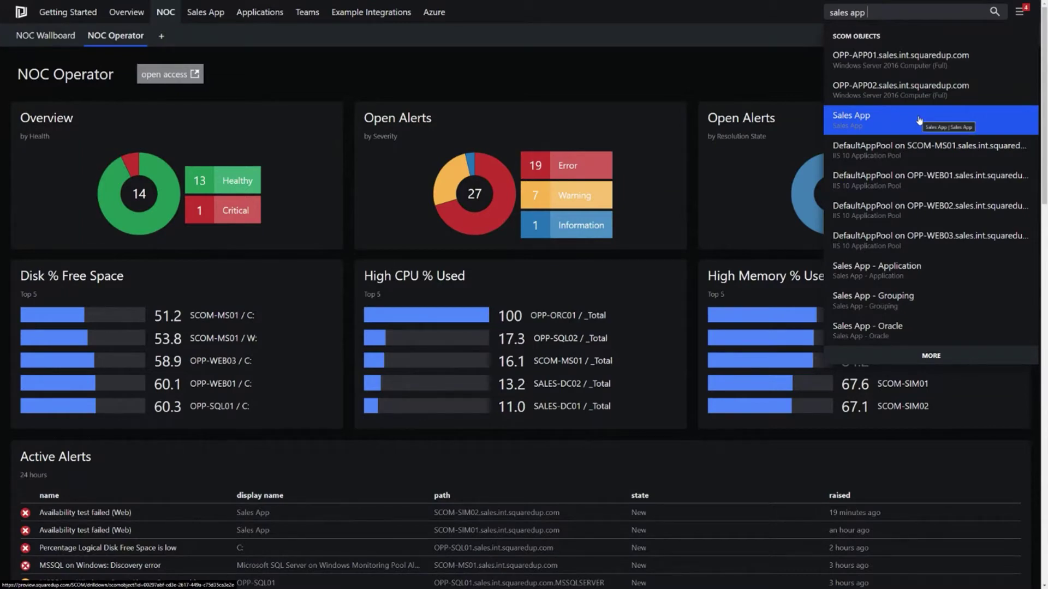
pyautogui.write('grouping')
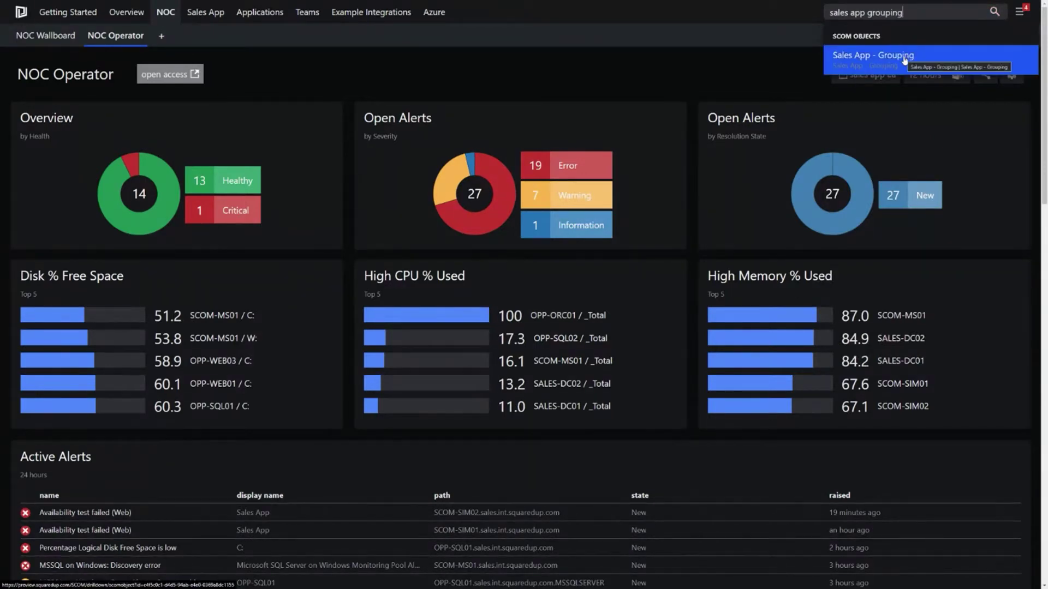
pyautogui.click(904, 58)
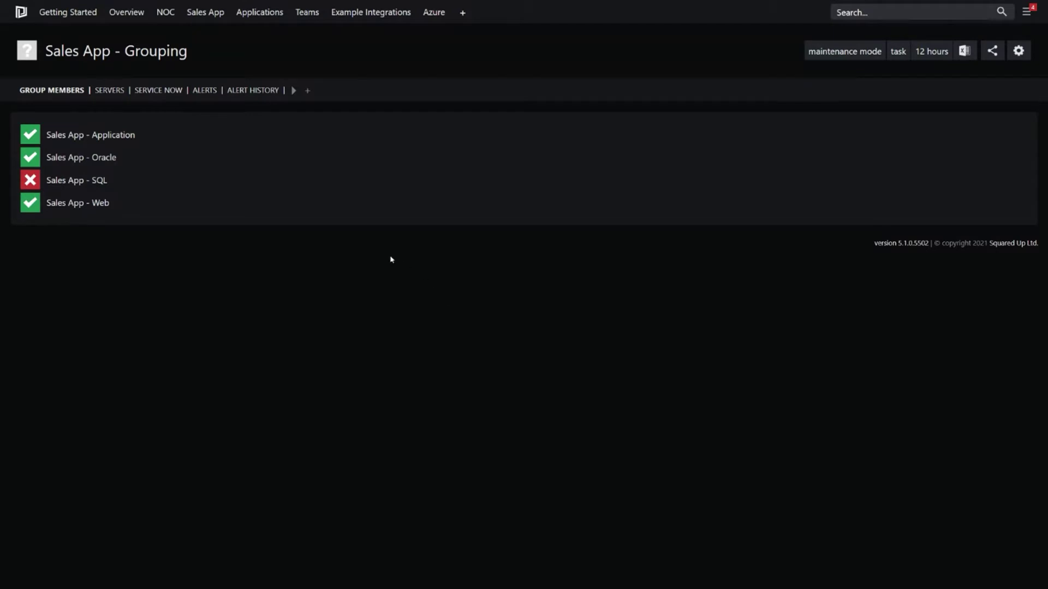
# Step: Open Sales App - SQL and list its group members, OPP-SQL01 and OPP-SQL02
pyautogui.moveTo(44, 50); pyautogui.dragTo(209, 54)
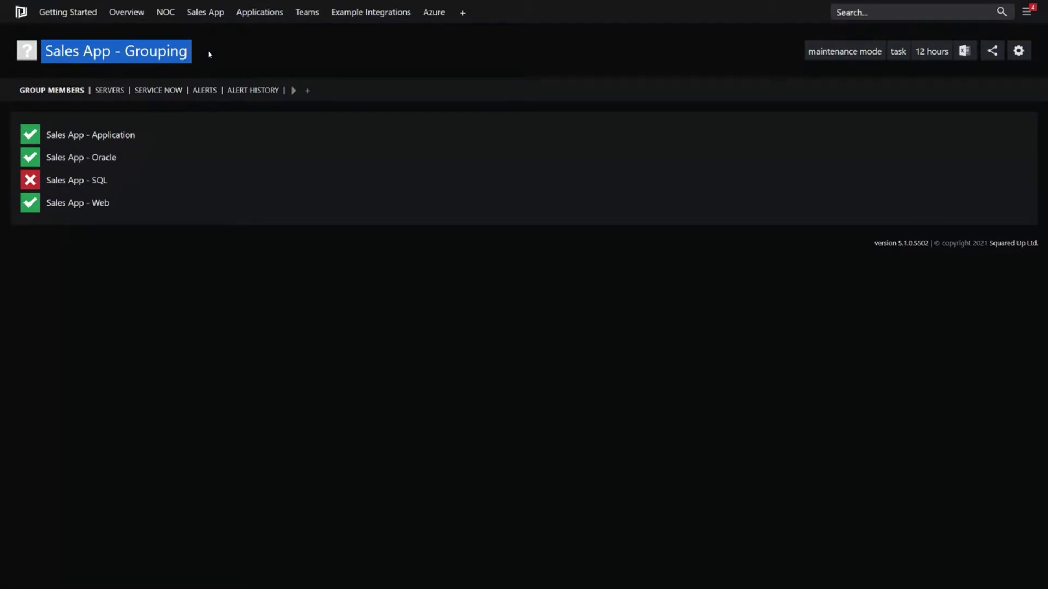
pyautogui.click(98, 180)
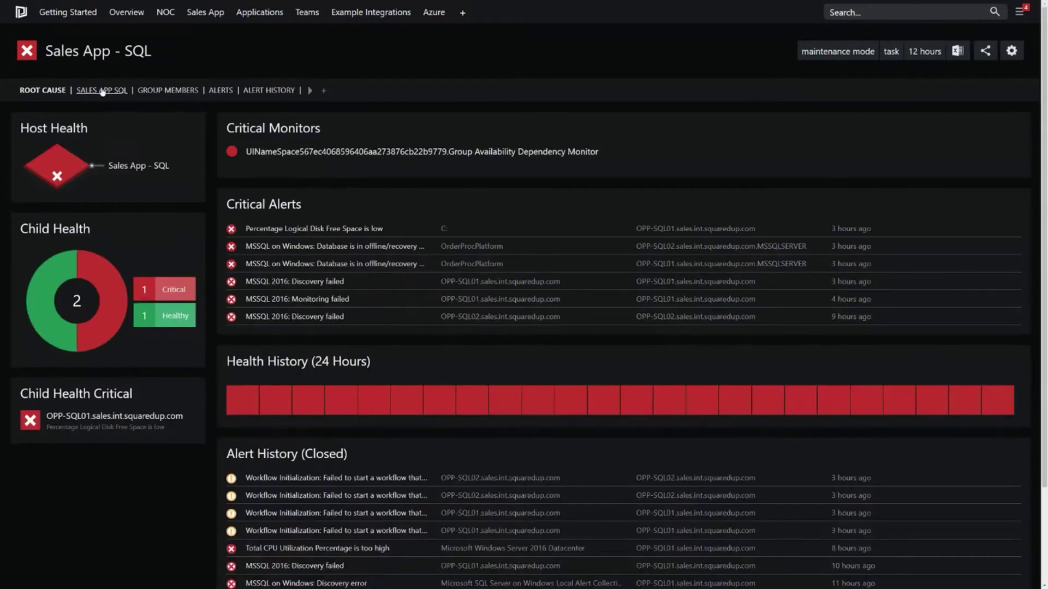
pyautogui.click(164, 90)
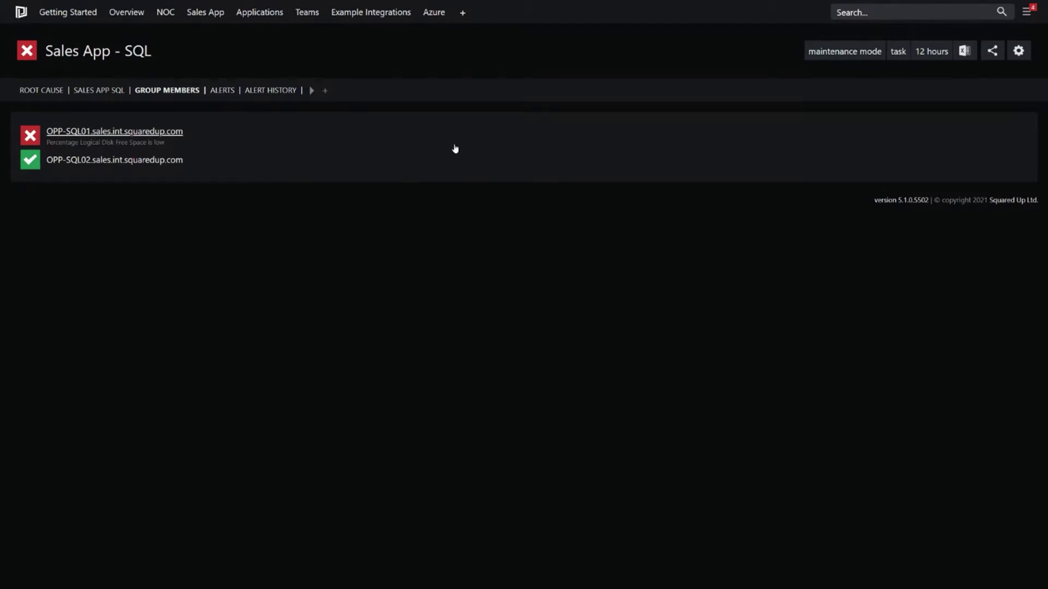
pyautogui.click(462, 12)
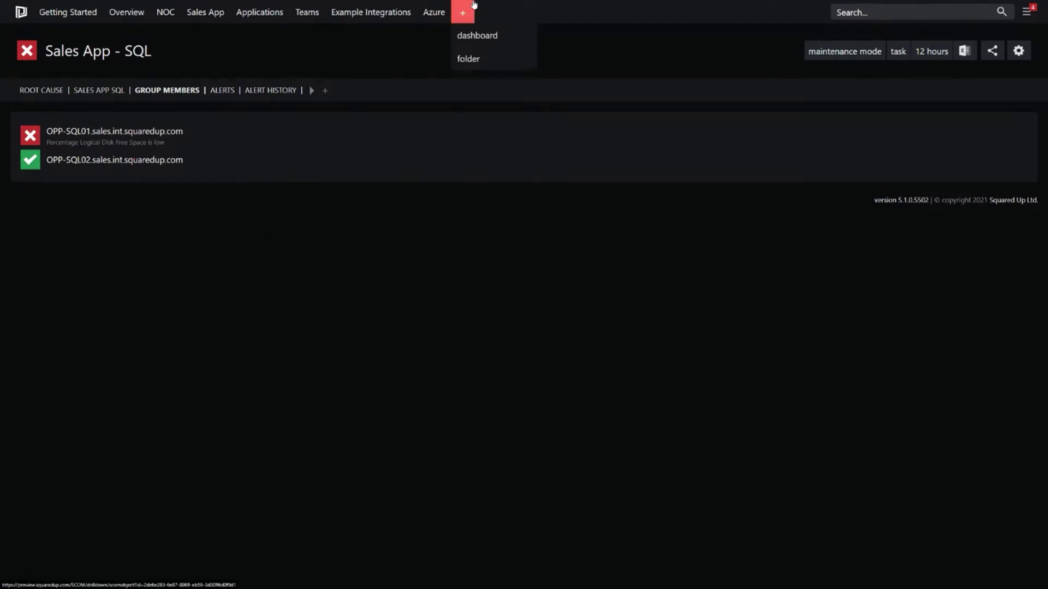
# Step: Create a new navigation folder and rename it 'A Team'
pyautogui.click(487, 60)
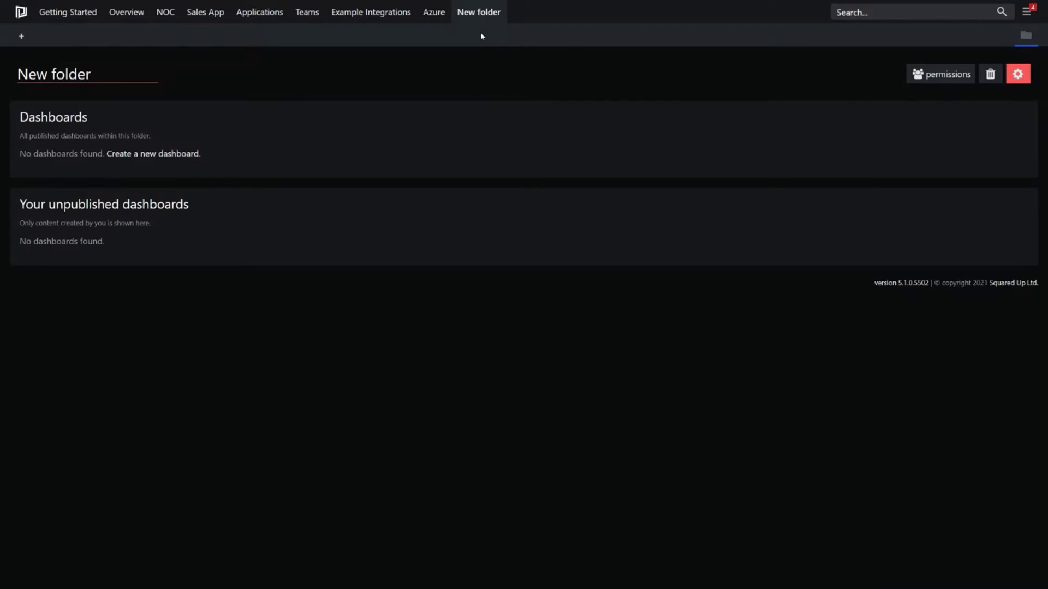
pyautogui.click(105, 76)
pyautogui.write('A Team')
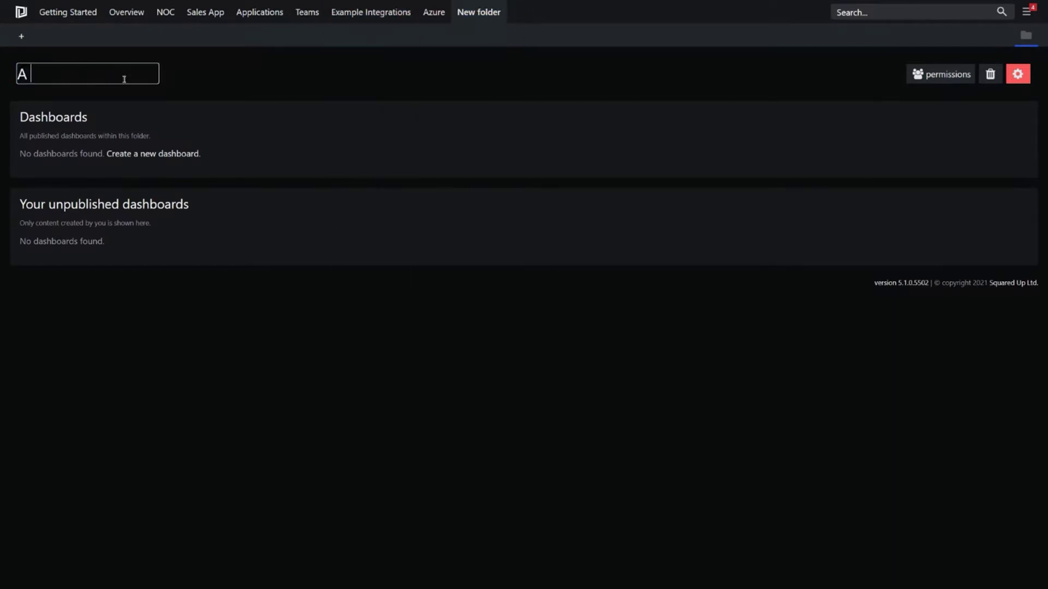
pyautogui.click(610, 88)
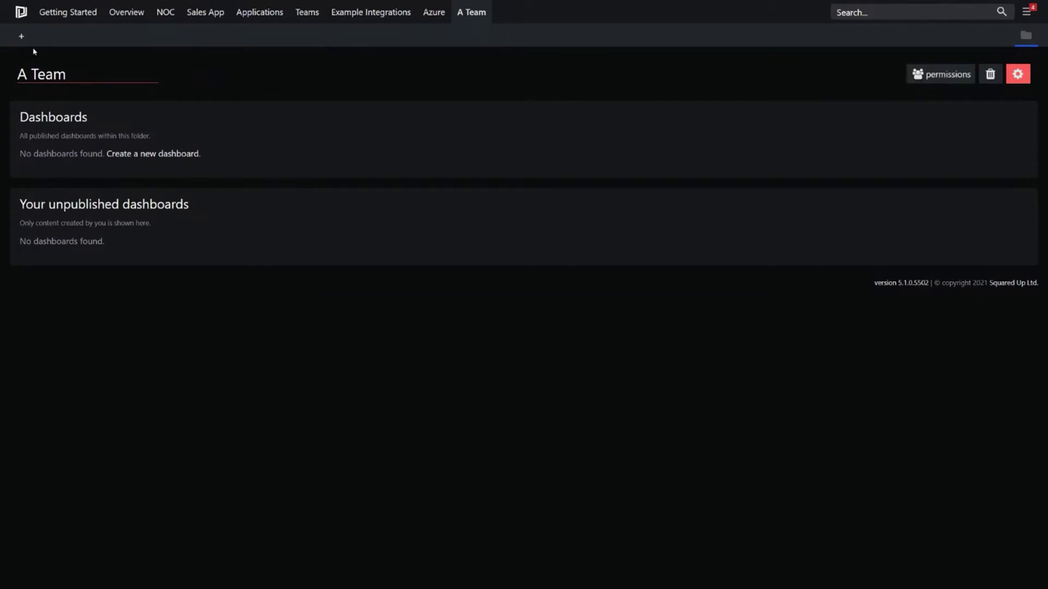
pyautogui.moveTo(31, 48)
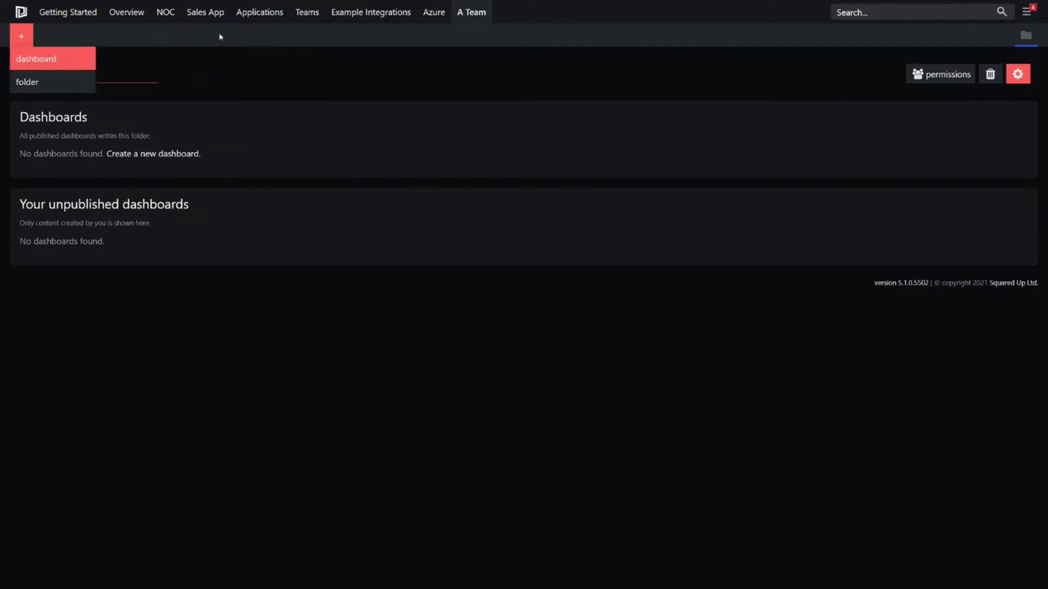
# Step: Browse from the home page into the A Team folder and open the Solarwinds Alerts example dashboard
pyautogui.click(21, 12)
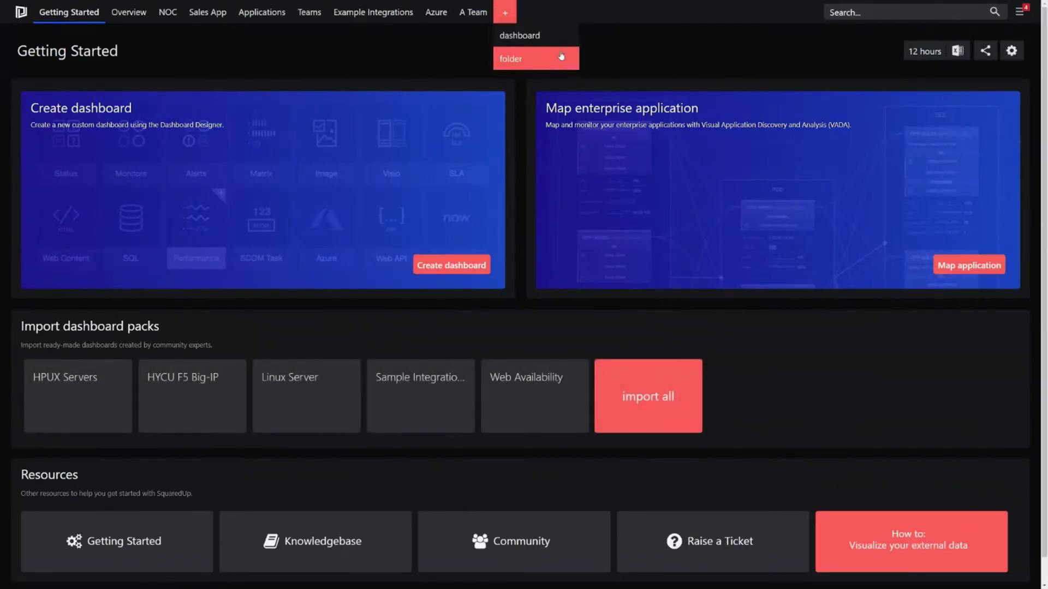
pyautogui.click(469, 13)
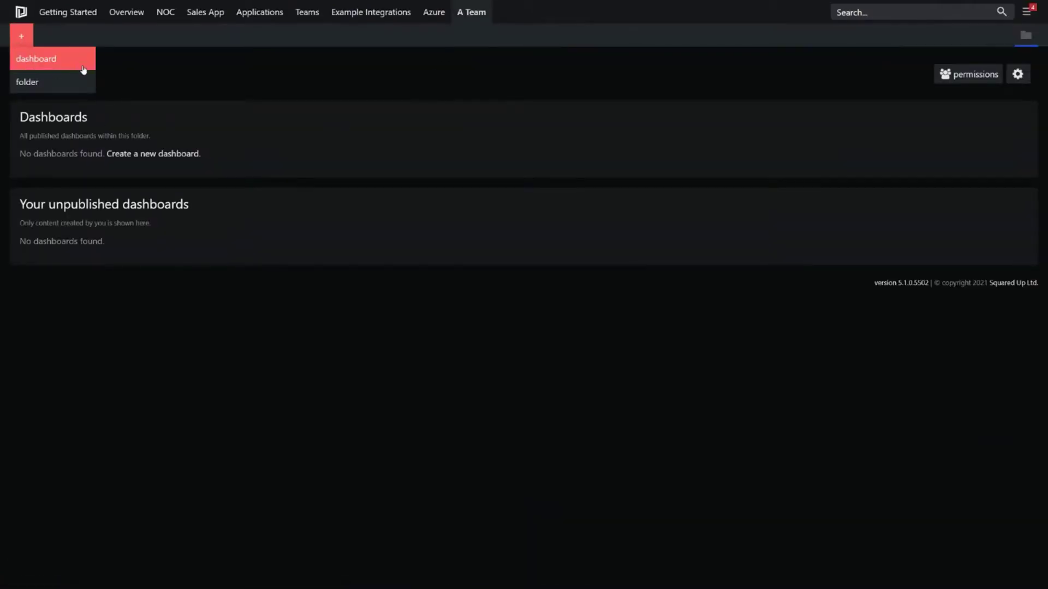
pyautogui.moveTo(352, 12)
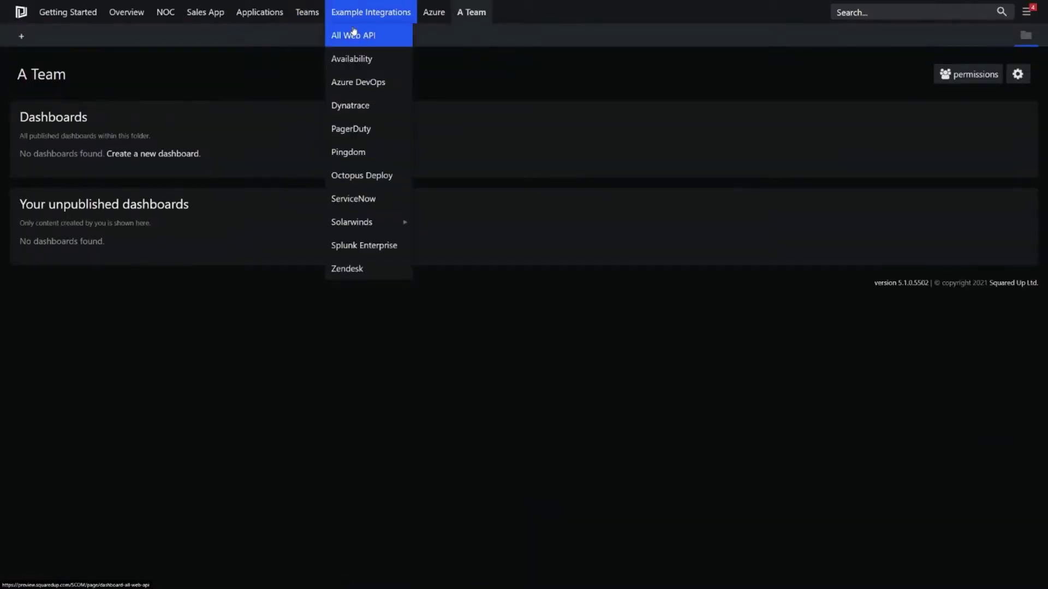
pyautogui.moveTo(369, 233)
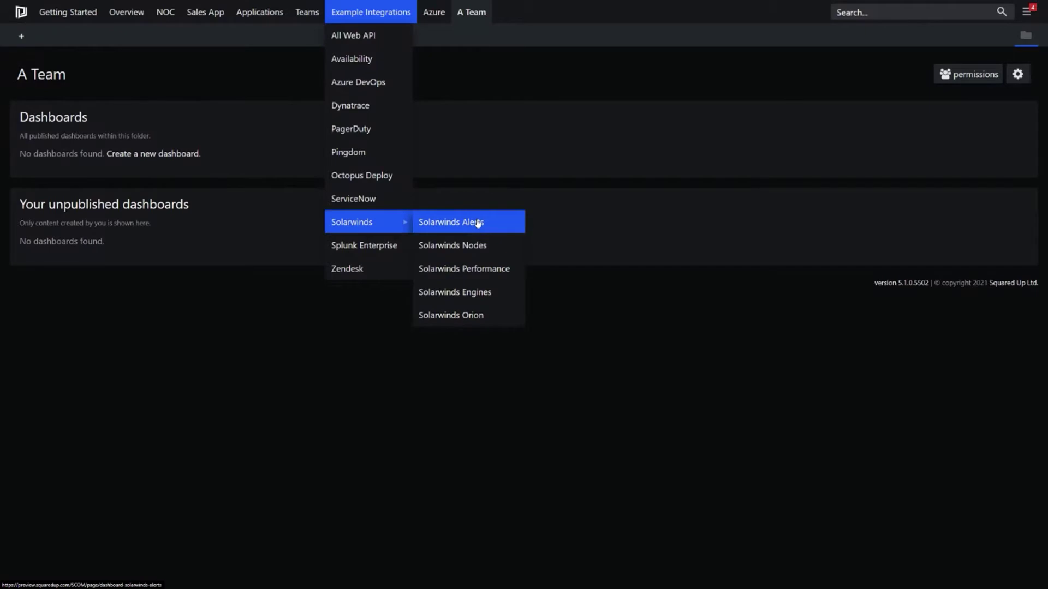
pyautogui.click(479, 222)
# Step: Back in the A Team folder, create a new dashboard with the one-wide-over-three layout
pyautogui.moveTo(511, 38)
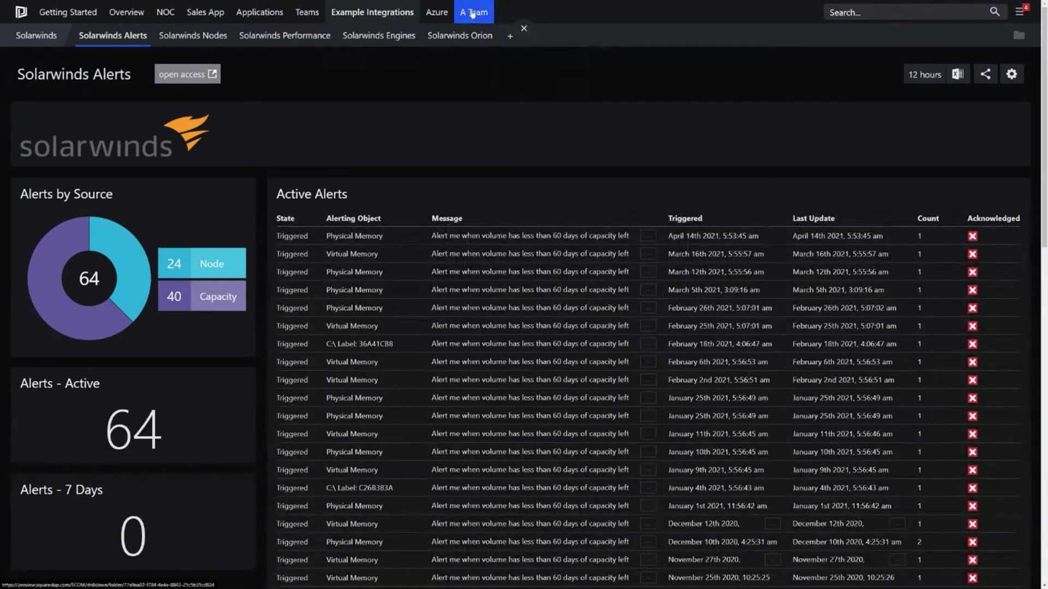
pyautogui.click(475, 13)
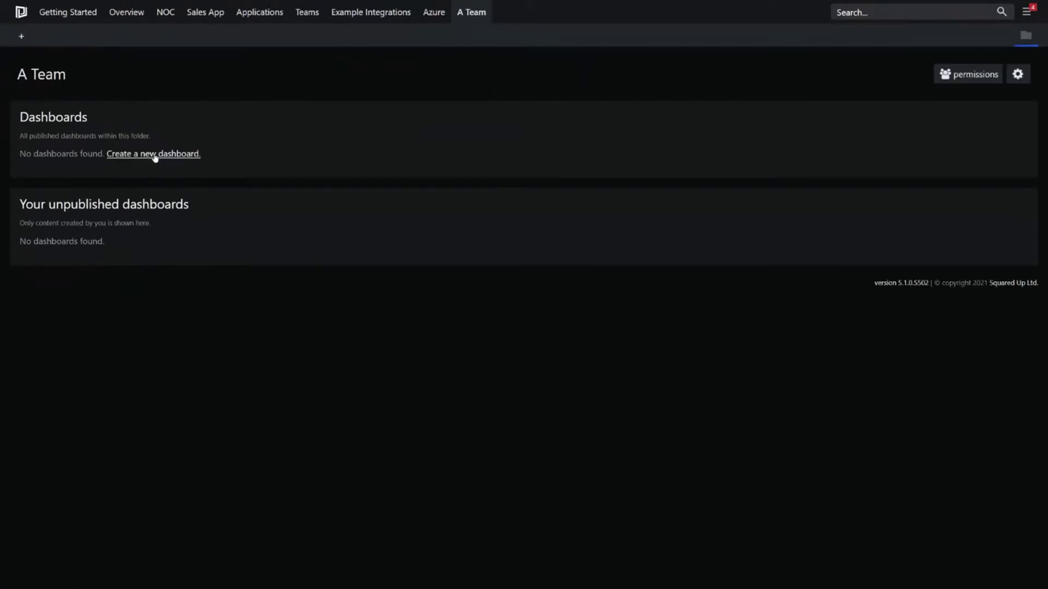
pyautogui.click(155, 158)
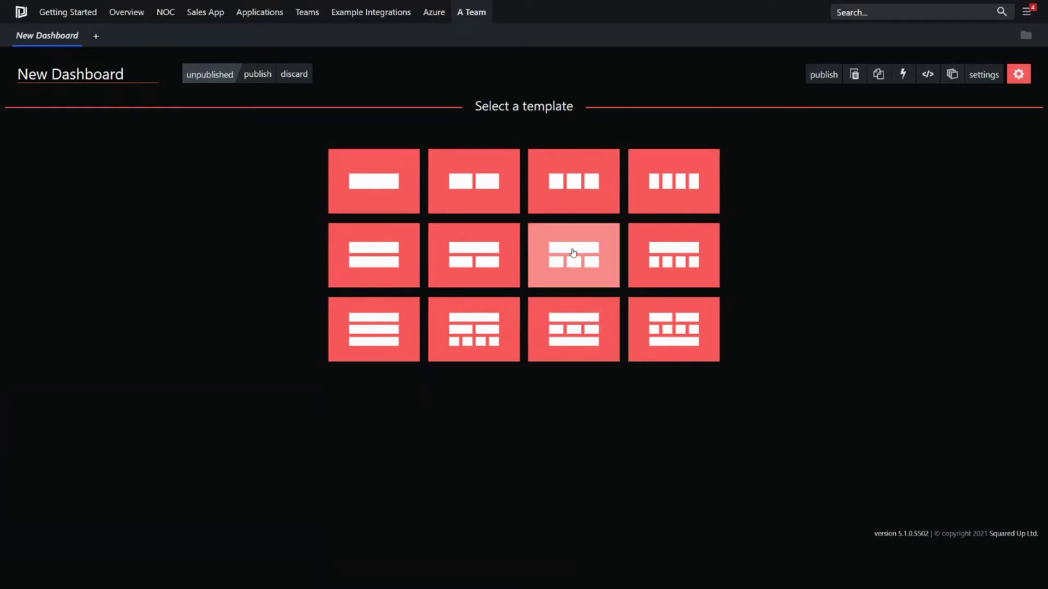
pyautogui.click(572, 252)
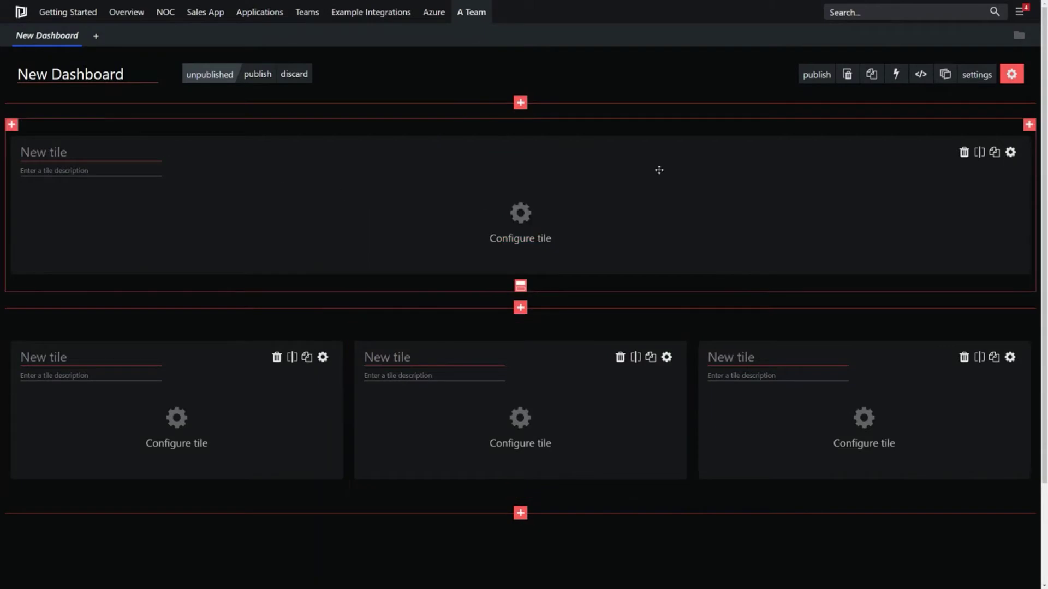
pyautogui.click(521, 309)
pyautogui.scroll(-1, 573, 272)
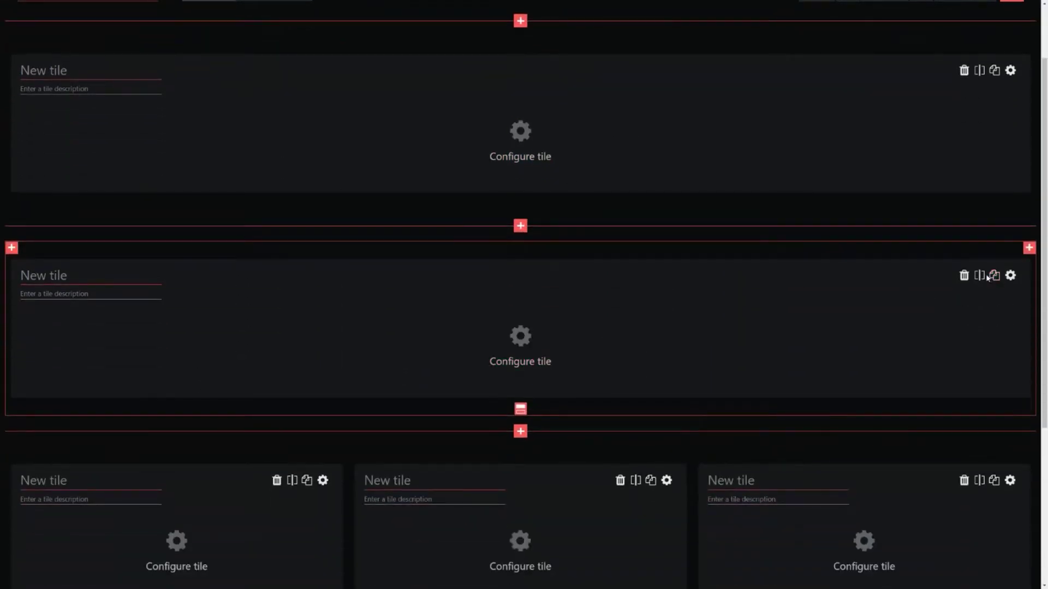
pyautogui.click(990, 277)
pyautogui.click(524, 264)
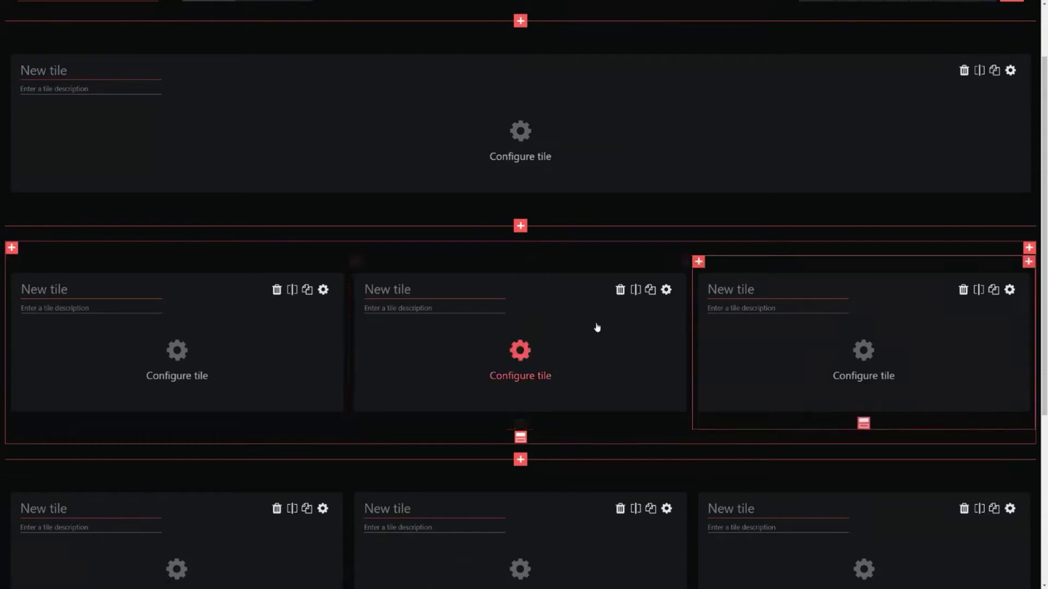
pyautogui.scroll(3, 543, 297)
pyautogui.moveTo(544, 367); pyautogui.dragTo(669, 229)
pyautogui.scroll(-2, 546, 382)
pyautogui.moveTo(520, 452)
pyautogui.mouseDown()
pyautogui.moveTo(383, 450)
pyautogui.moveTo(683, 462)
pyautogui.moveTo(503, 454)
pyautogui.moveTo(519, 452)
pyautogui.mouseUp()
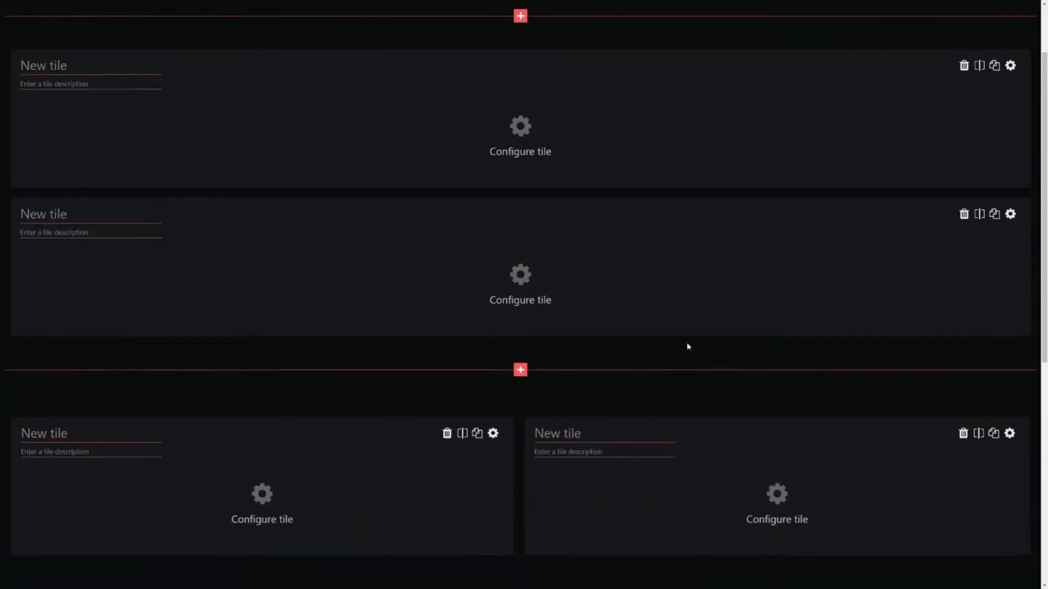
pyautogui.scroll(2, 687, 346)
pyautogui.click(298, 74)
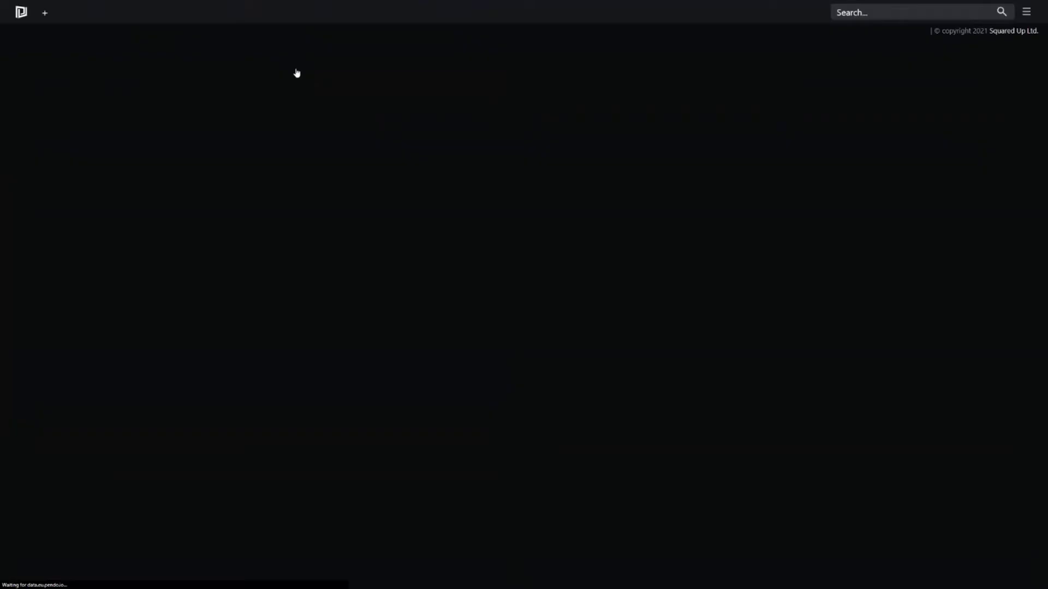
pyautogui.click(21, 36)
pyautogui.click(45, 59)
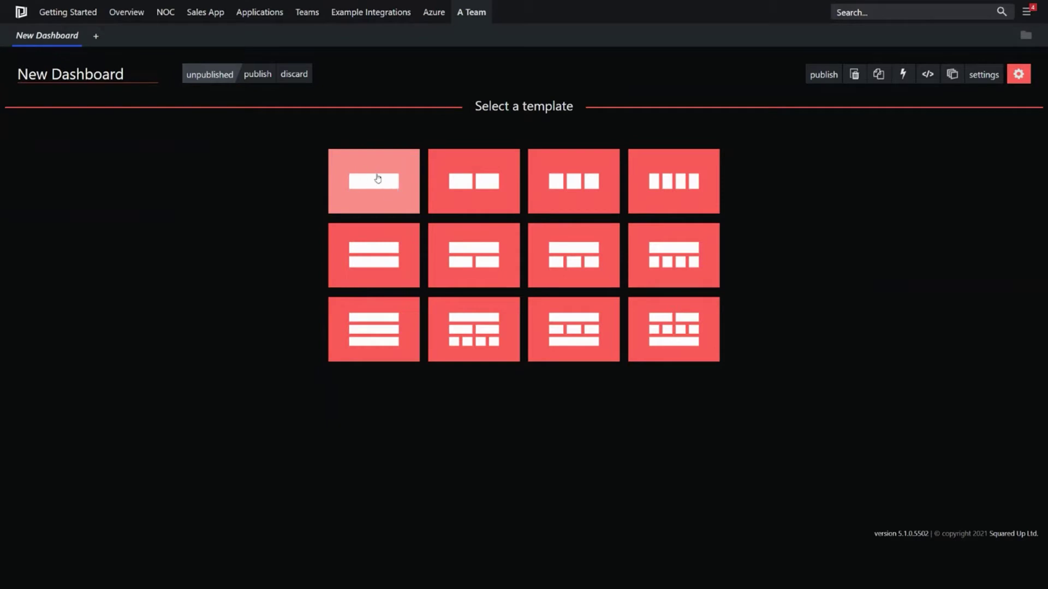
# Step: Apply the single full-width tile layout and bring up its blank tile's type choices
pyautogui.click(380, 183)
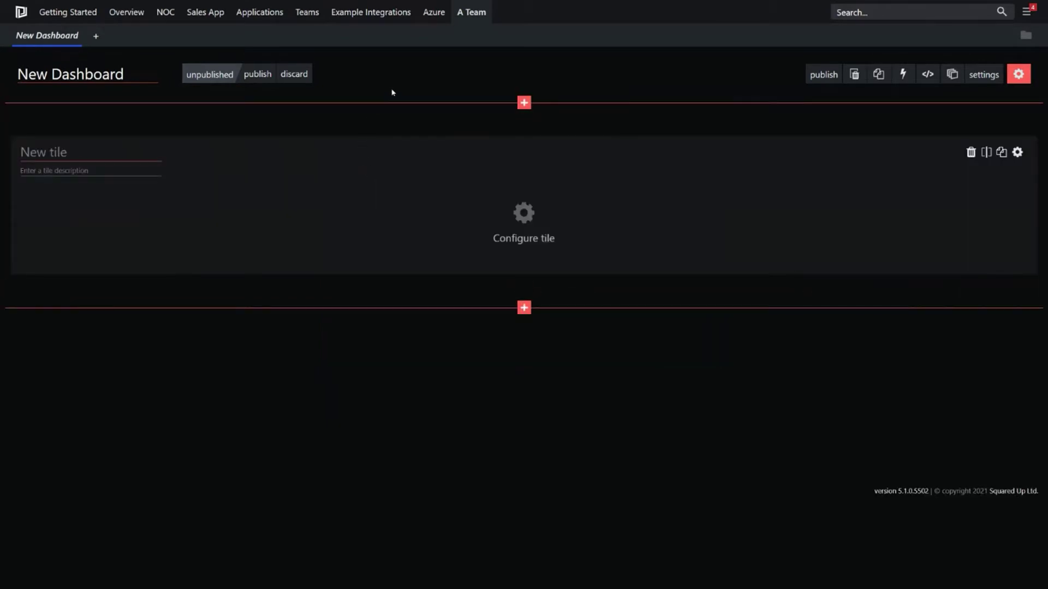
pyautogui.click(524, 219)
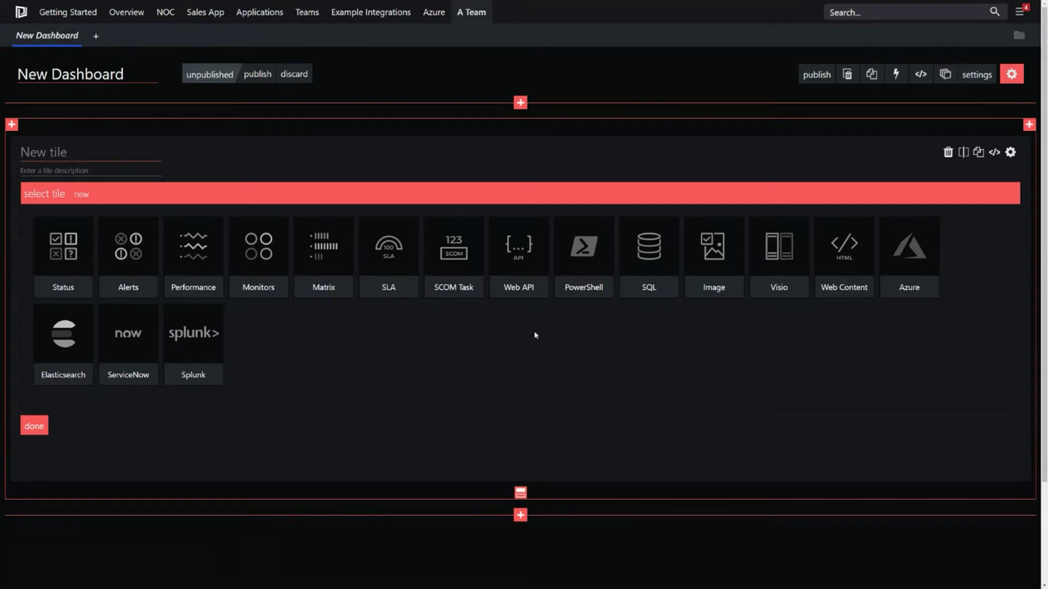
# Step: Make the tile a status donut titled 'Web'
pyautogui.click(63, 247)
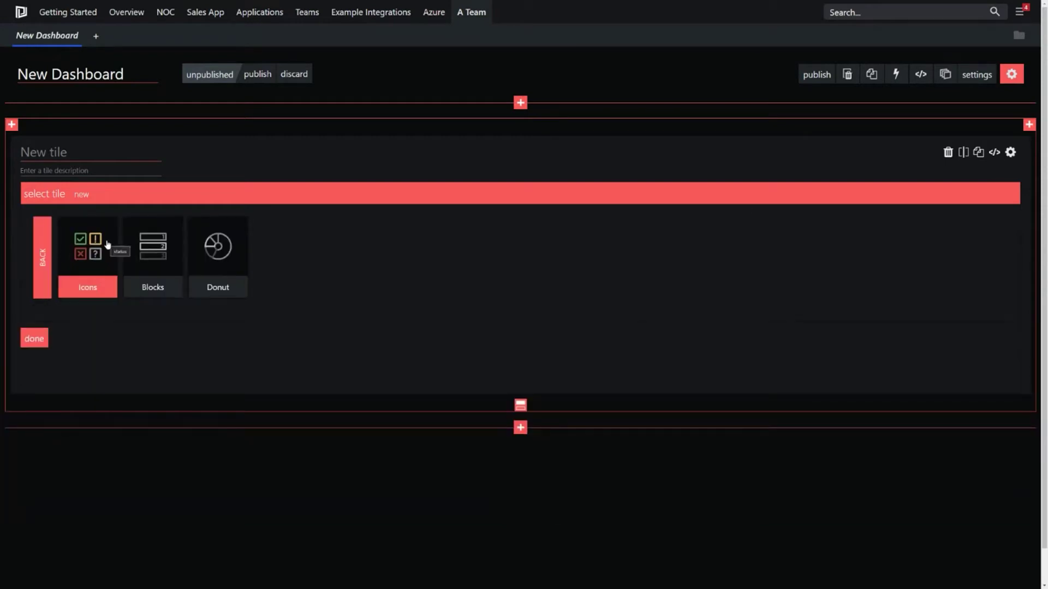
pyautogui.click(216, 254)
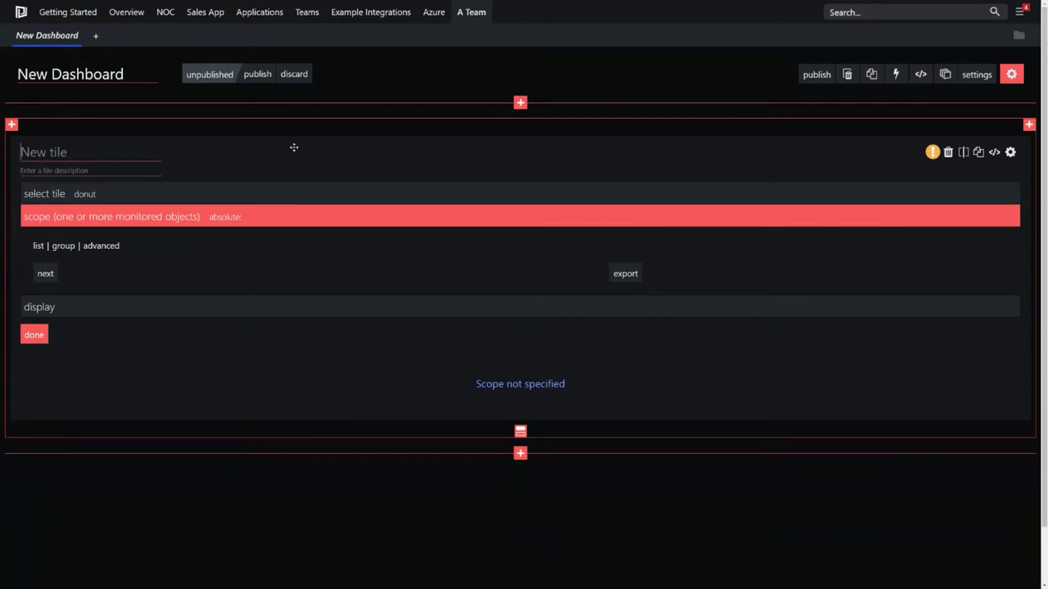
pyautogui.write('Web')
# Step: Add OPP-WEB01 to the Web tile's scope, then remove it, leaving the scope empty
pyautogui.click(39, 247)
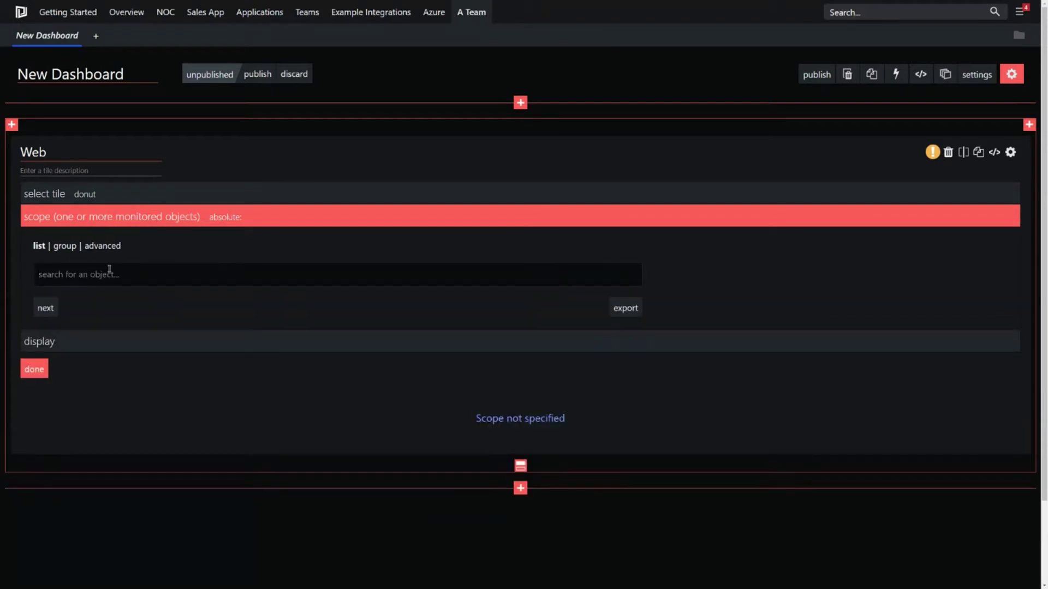
pyautogui.write('web0')
pyautogui.click(131, 299)
pyautogui.write('web')
pyautogui.click(275, 309)
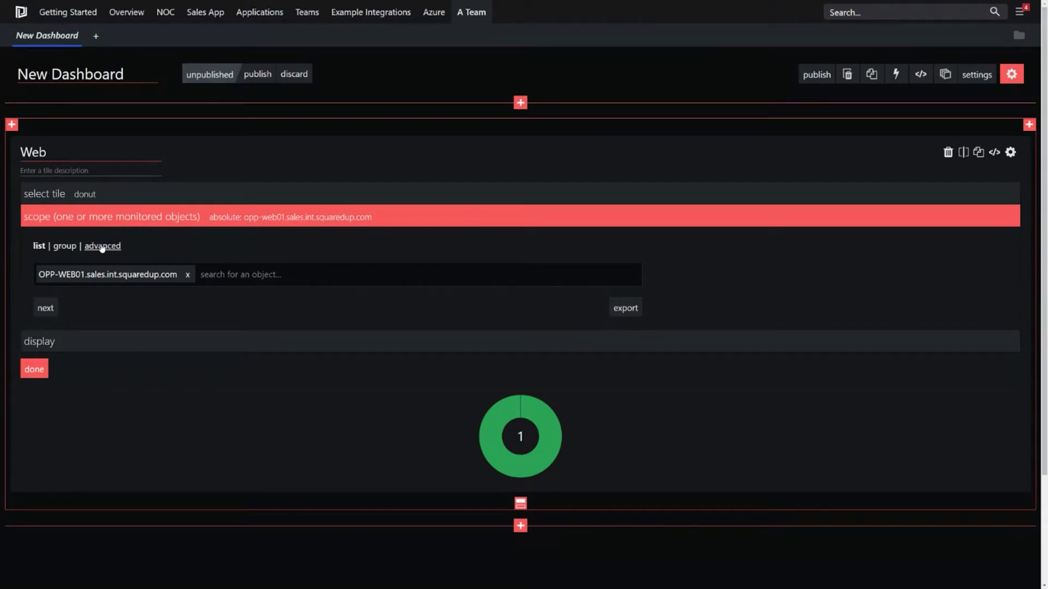
pyautogui.click(187, 274)
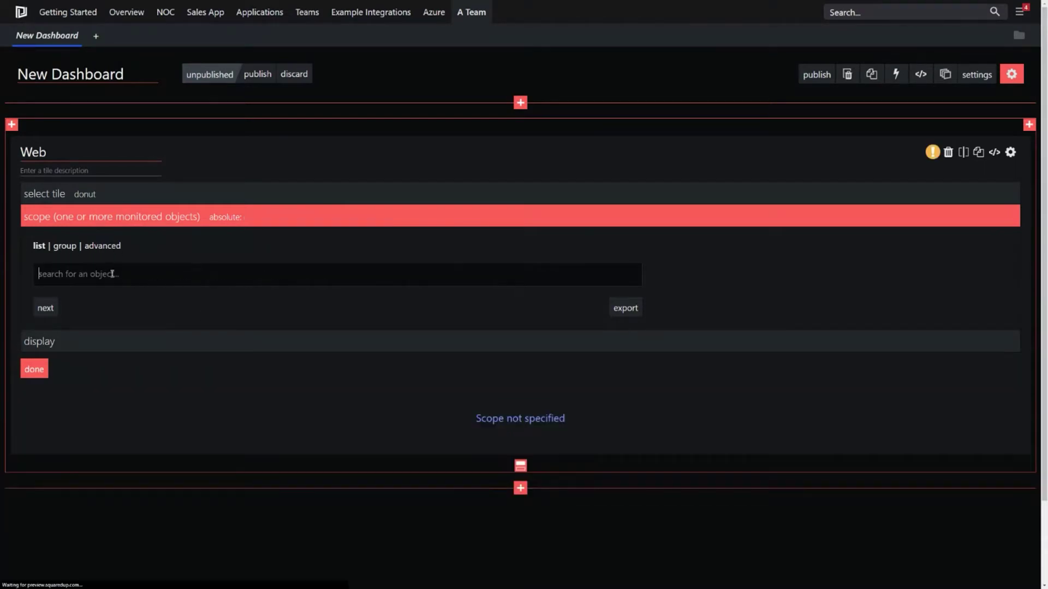
# Step: Search objects for 'sales app web' and add Sales App - Web to the scope
pyautogui.write('web')
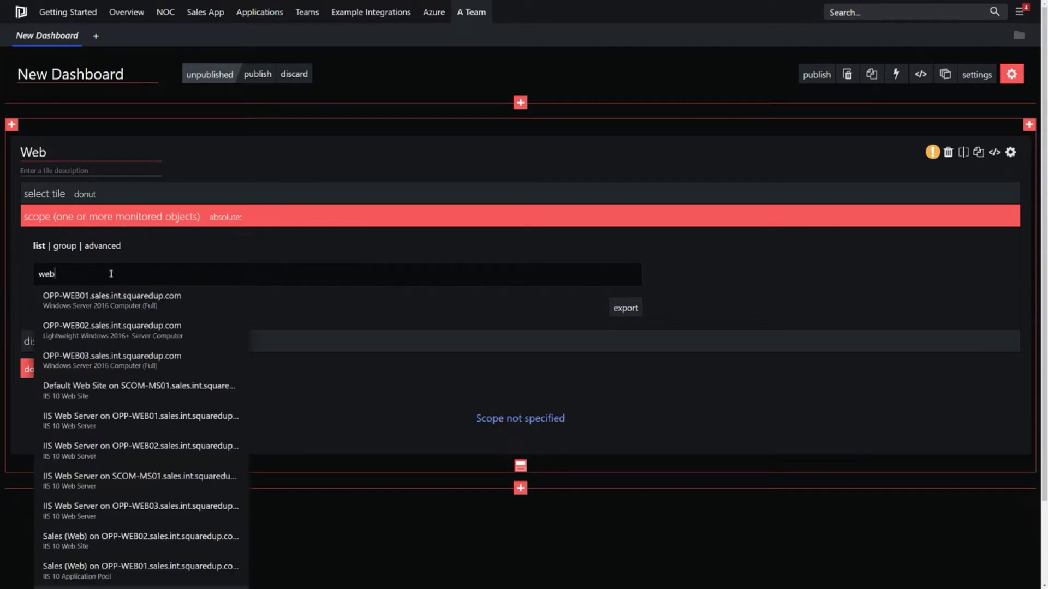
pyautogui.press('BackSpace')
pyautogui.press('BackSpace')
pyautogui.press('BackSpace')
pyautogui.write('sales app id')
pyautogui.press('BackSpace')
pyautogui.press('BackSpace')
pyautogui.write('web')
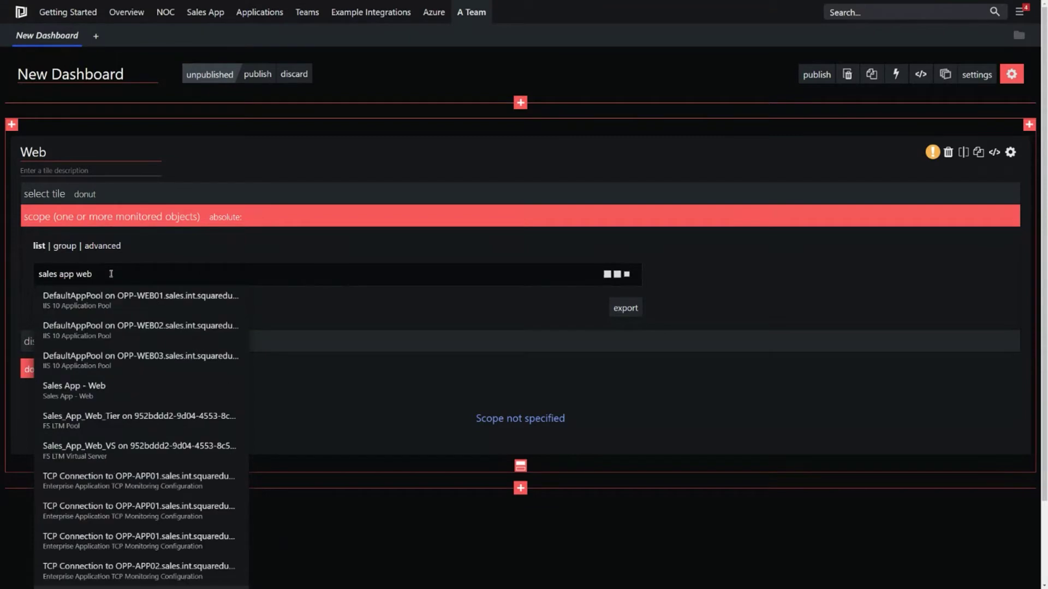
pyautogui.click(98, 397)
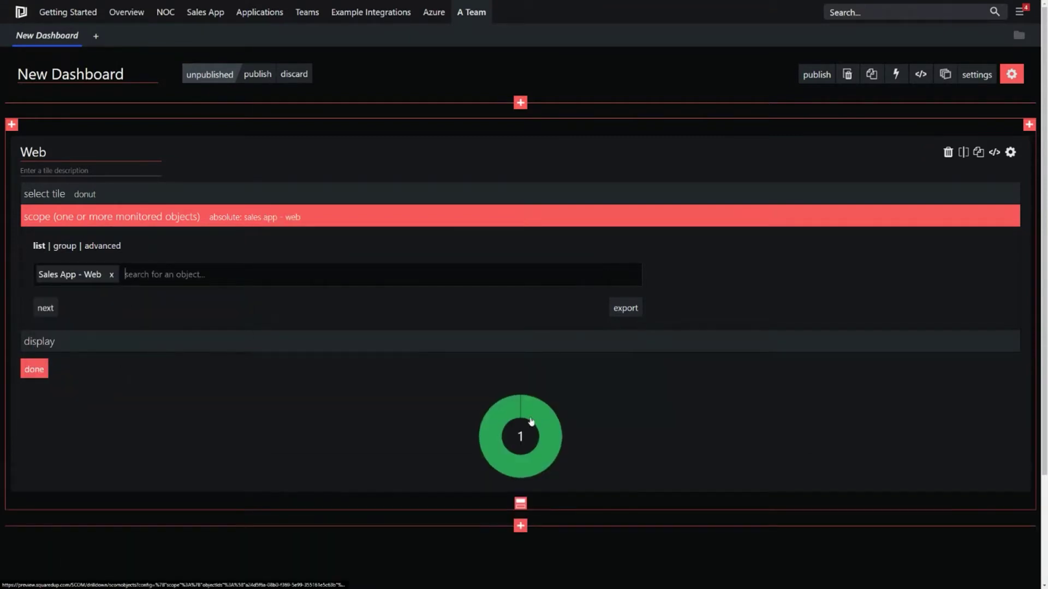
# Step: Switch the scope to group selection and choose the Sales App - Web group
pyautogui.moveTo(105, 275); pyautogui.dragTo(38, 275)
pyautogui.hotkey('ctrl', 'c')
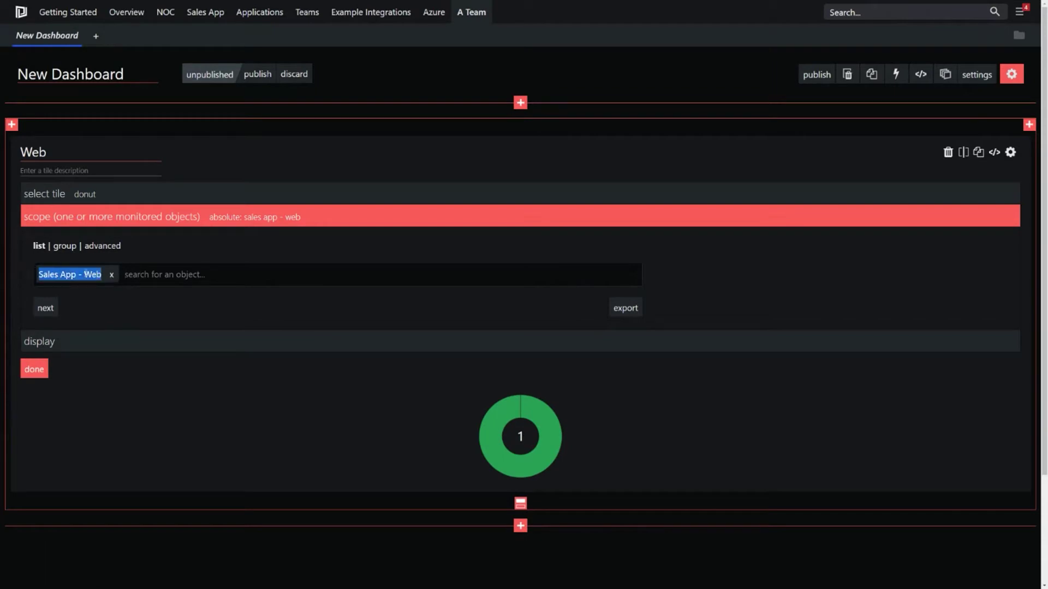
pyautogui.click(65, 247)
pyautogui.hotkey('ctrl', 'v')
pyautogui.click(145, 299)
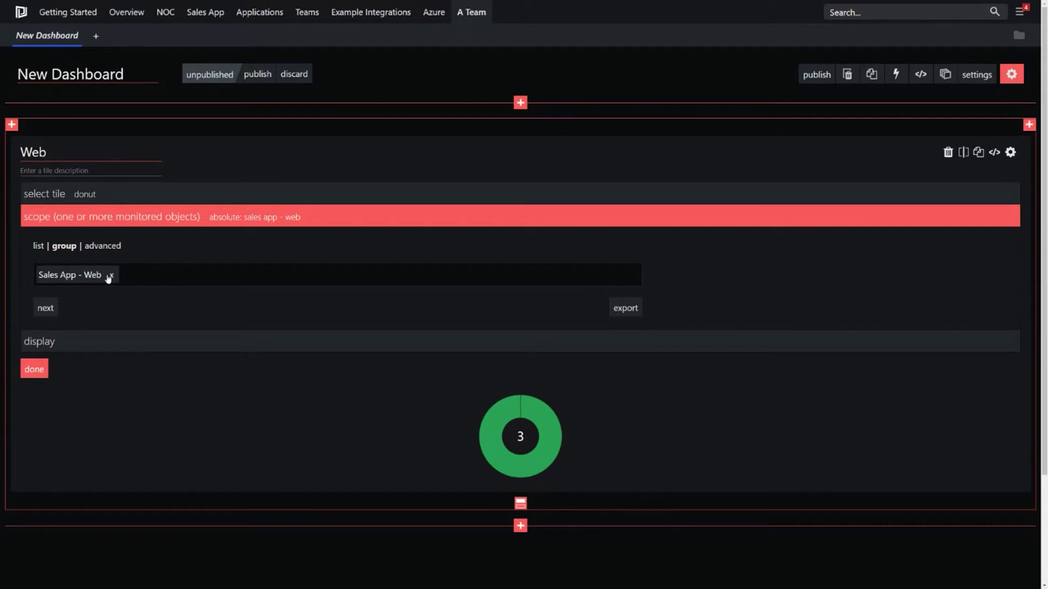
# Step: Turn on the Web donut's legend and finish the Web tile
pyautogui.tripleClick(102, 275)
pyautogui.click(120, 304)
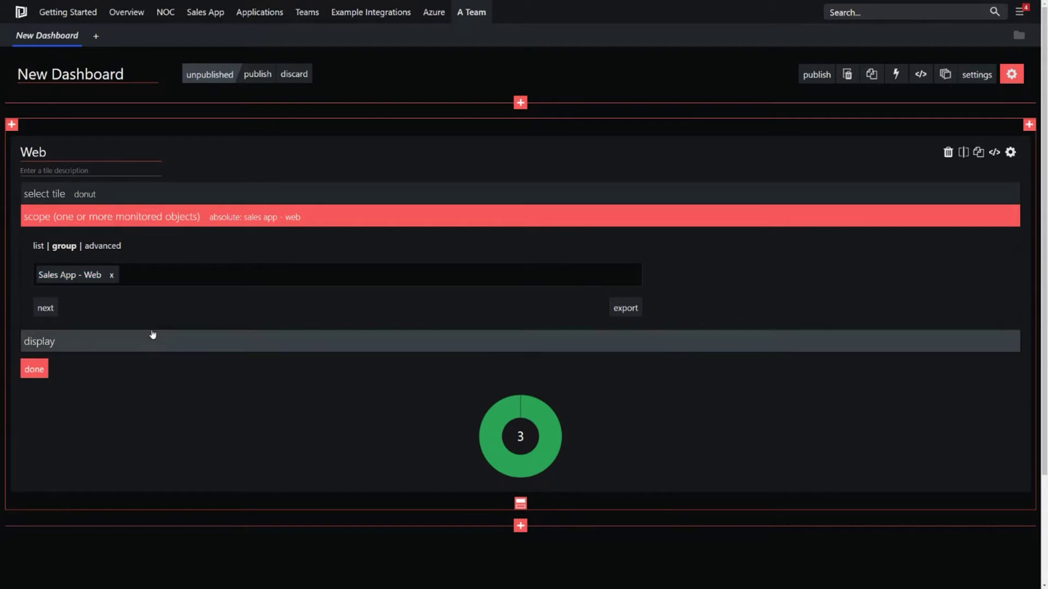
pyautogui.click(153, 337)
pyautogui.click(52, 311)
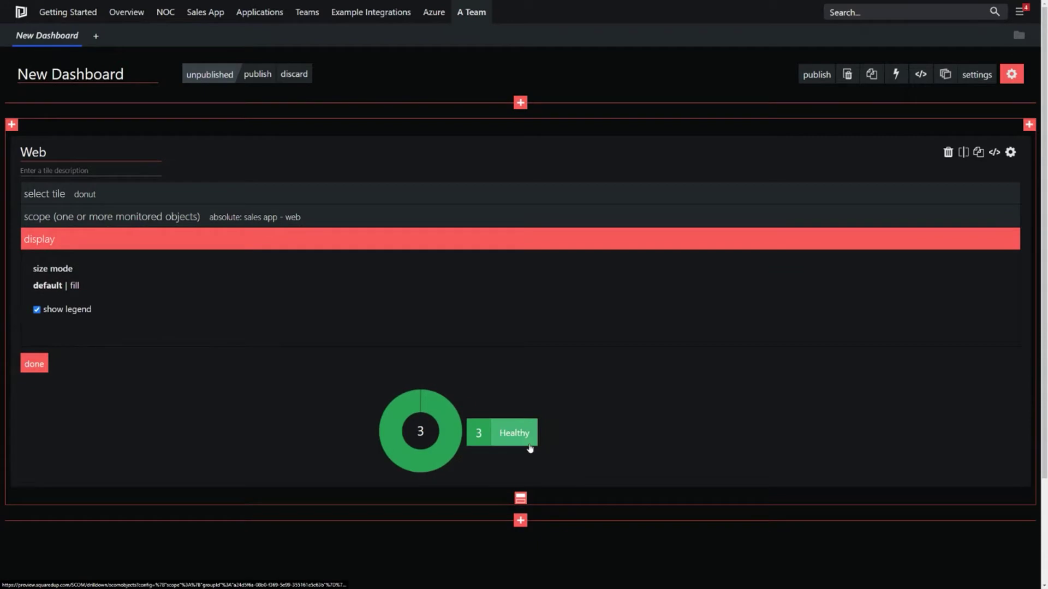
pyautogui.click(34, 363)
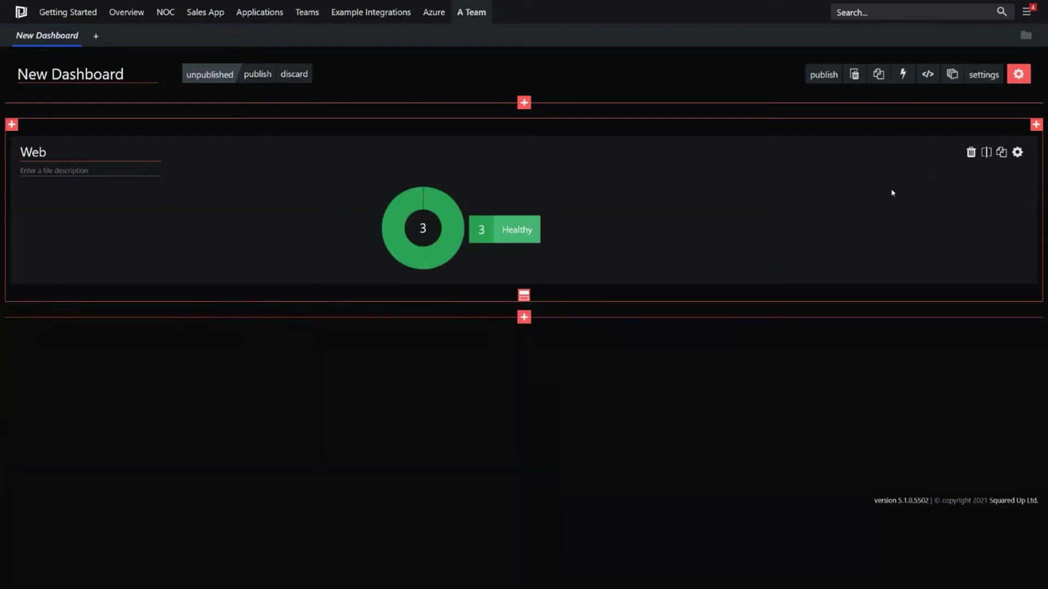
# Step: Add two new tiles beside the Web tile in the same row
pyautogui.click(1036, 134)
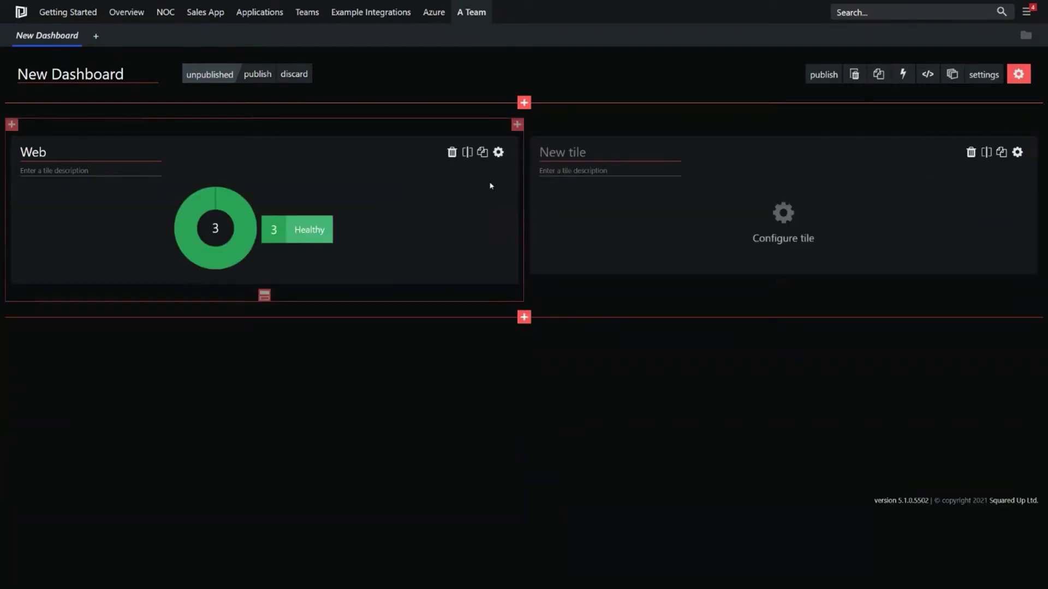
pyautogui.click(526, 124)
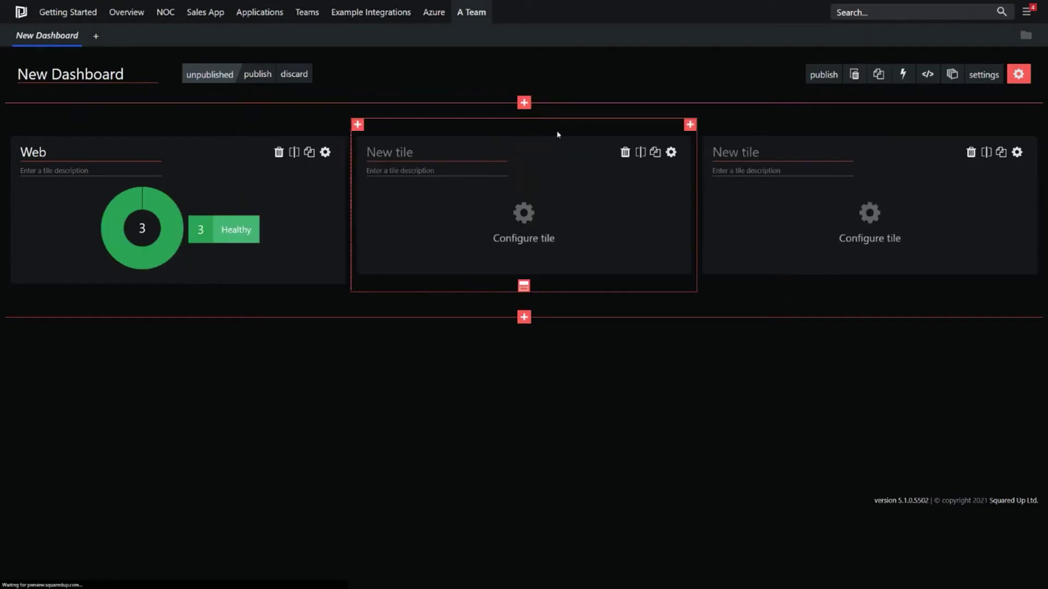
pyautogui.click(429, 155)
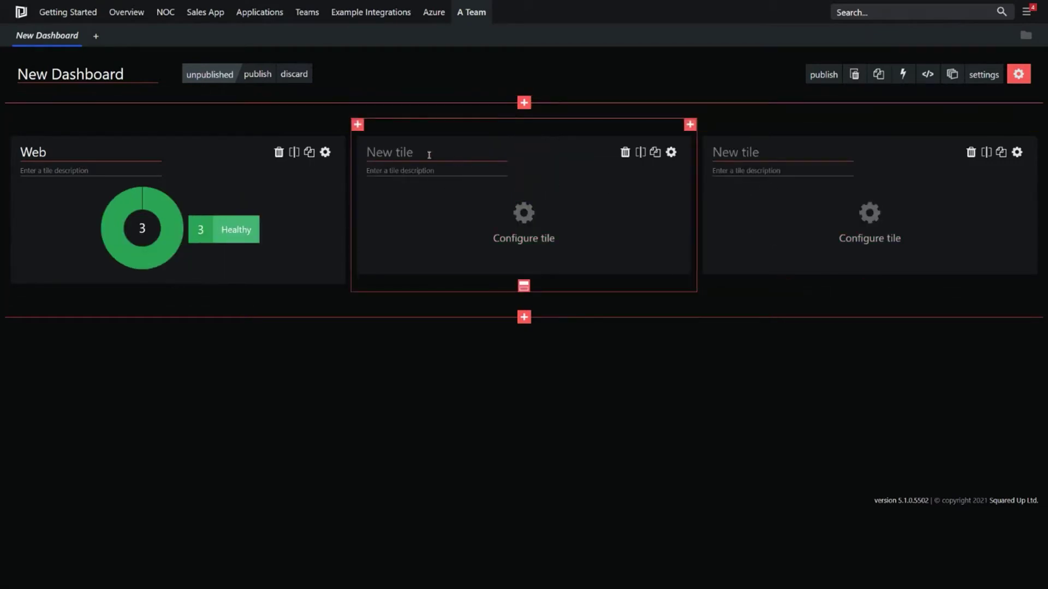
# Step: Title the middle tile 'App' and make it a status donut scoped to the Sales App - Application group
pyautogui.write('APP')
pyautogui.press('BackSpace')
pyautogui.press('BackSpace')
pyautogui.write('pp')
pyautogui.click(532, 218)
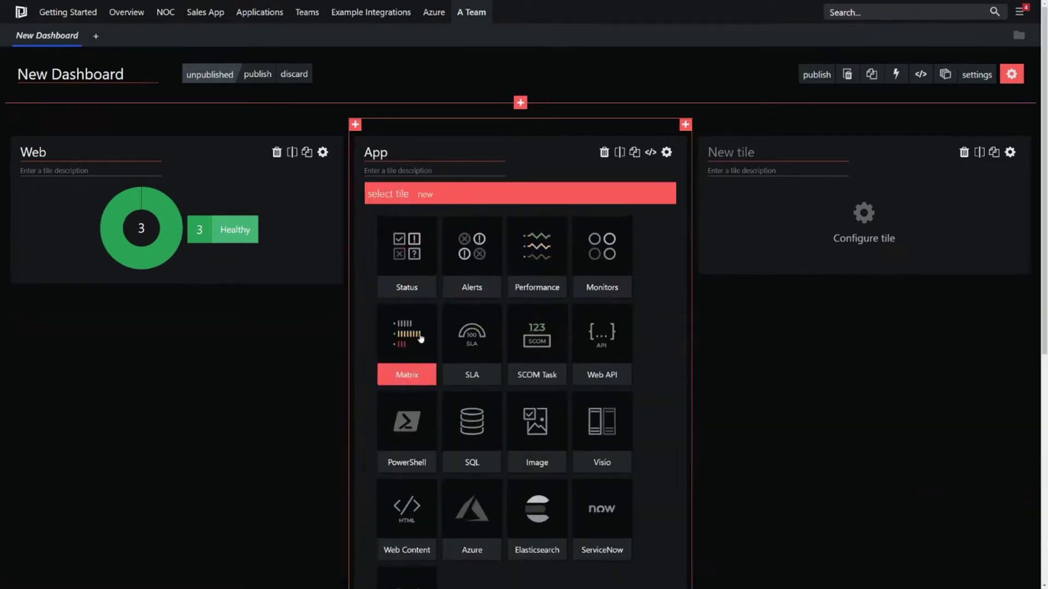
pyautogui.click(412, 250)
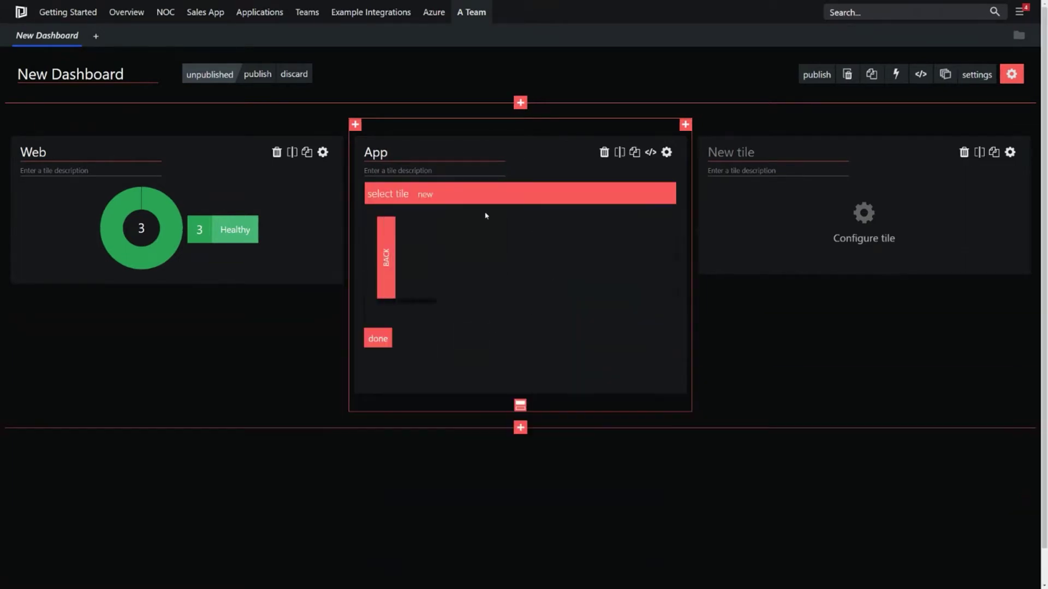
pyautogui.click(561, 248)
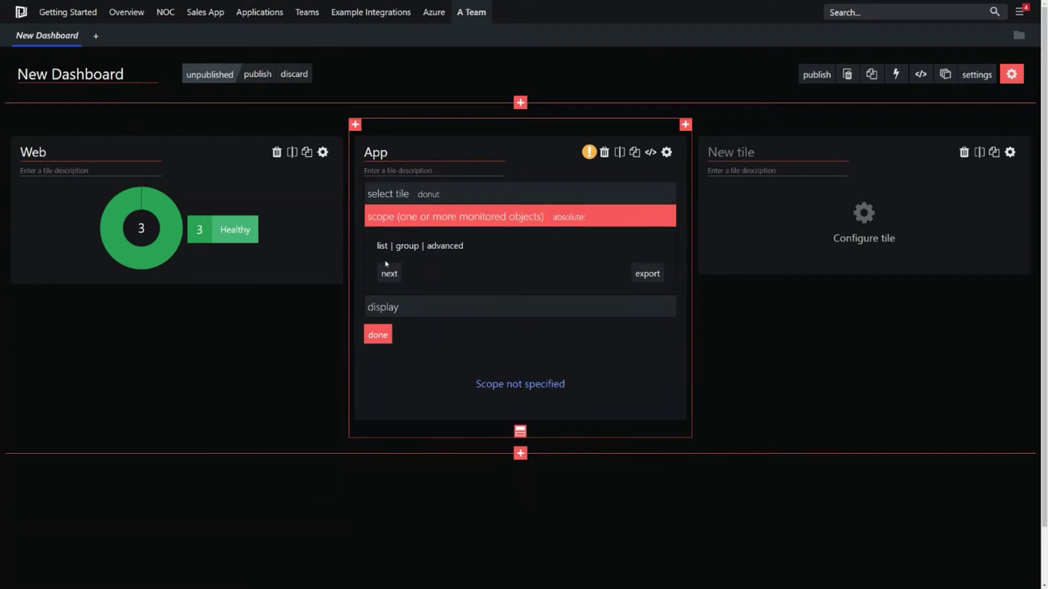
pyautogui.click(413, 251)
pyautogui.write('sales app')
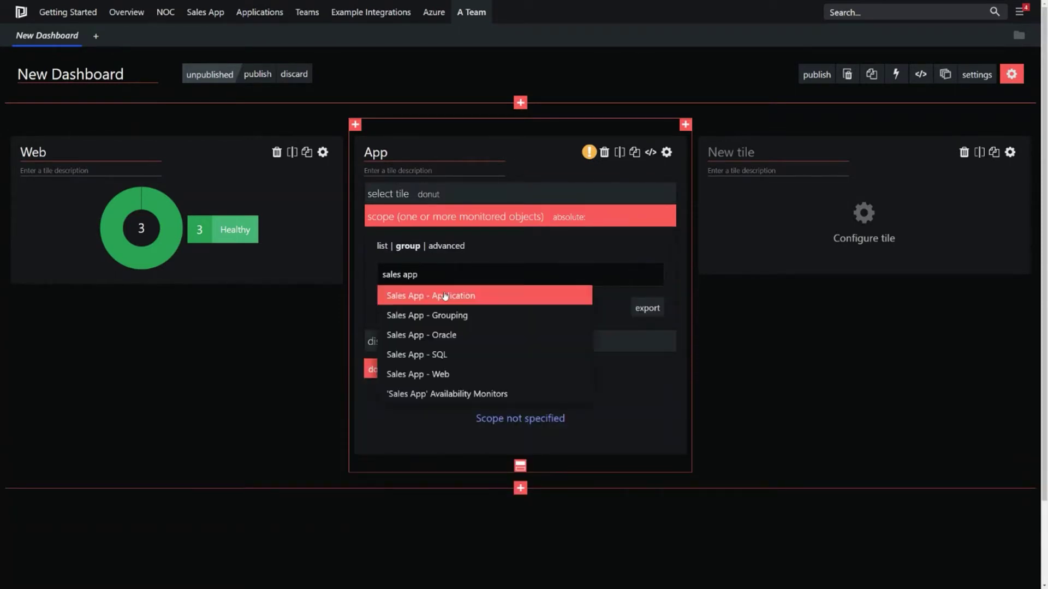
pyautogui.click(435, 295)
# Step: Show the App donut's legend, finish that tile, and title the third tile 'SQL'
pyautogui.click(434, 342)
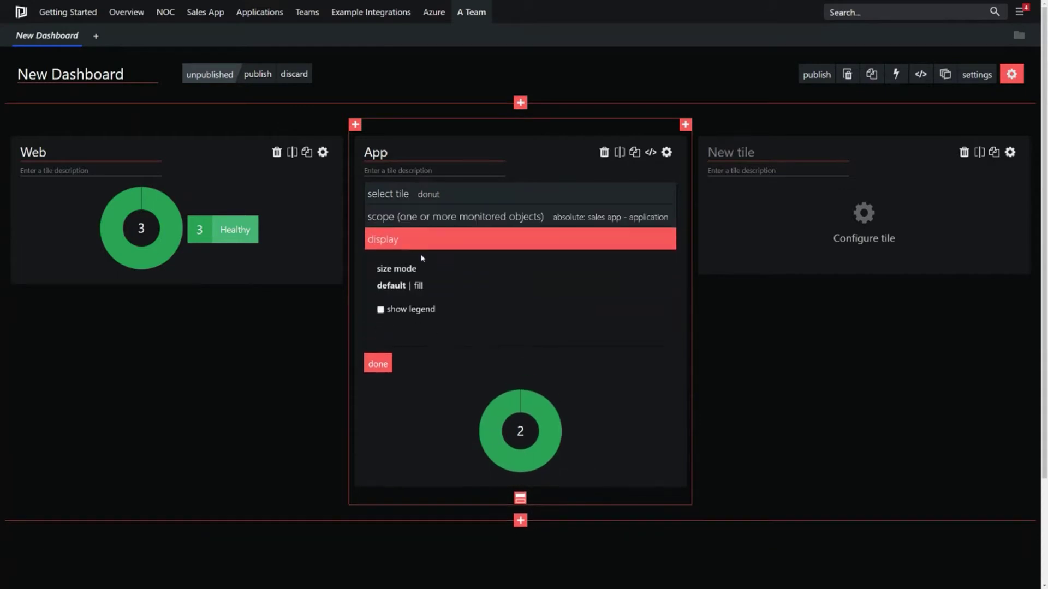
pyautogui.click(417, 311)
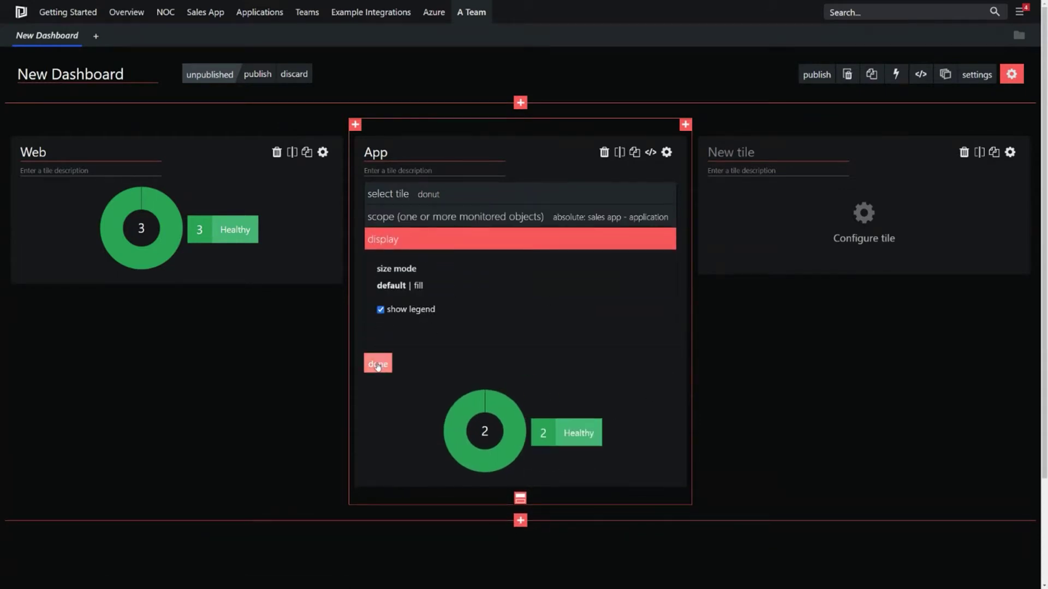
pyautogui.click(378, 365)
pyautogui.click(750, 148)
pyautogui.write('SQL')
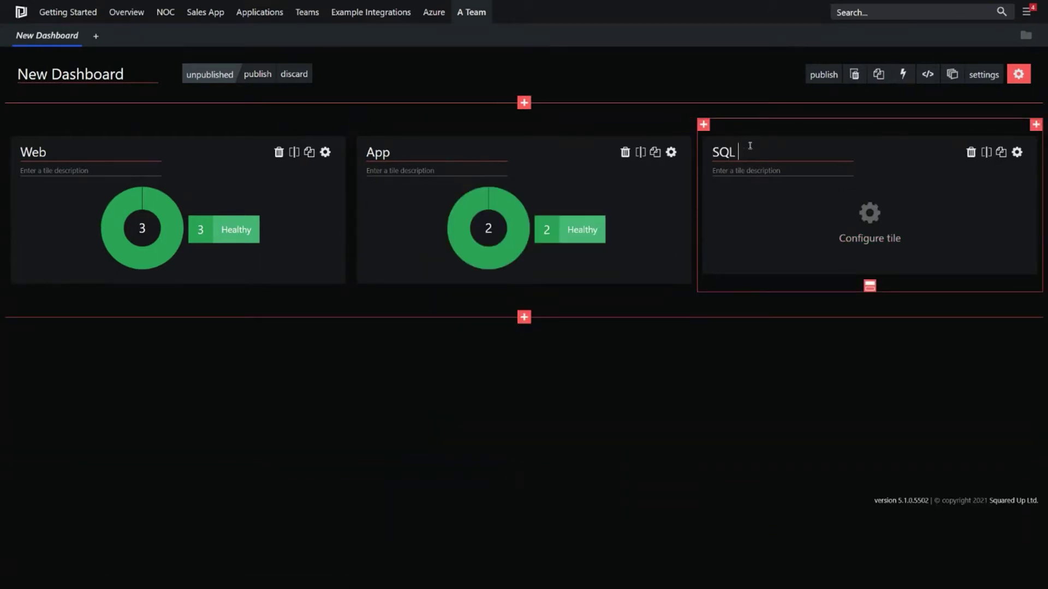
# Step: Make the SQL tile a status donut scoped to the Sales App - SQL group
pyautogui.click(869, 218)
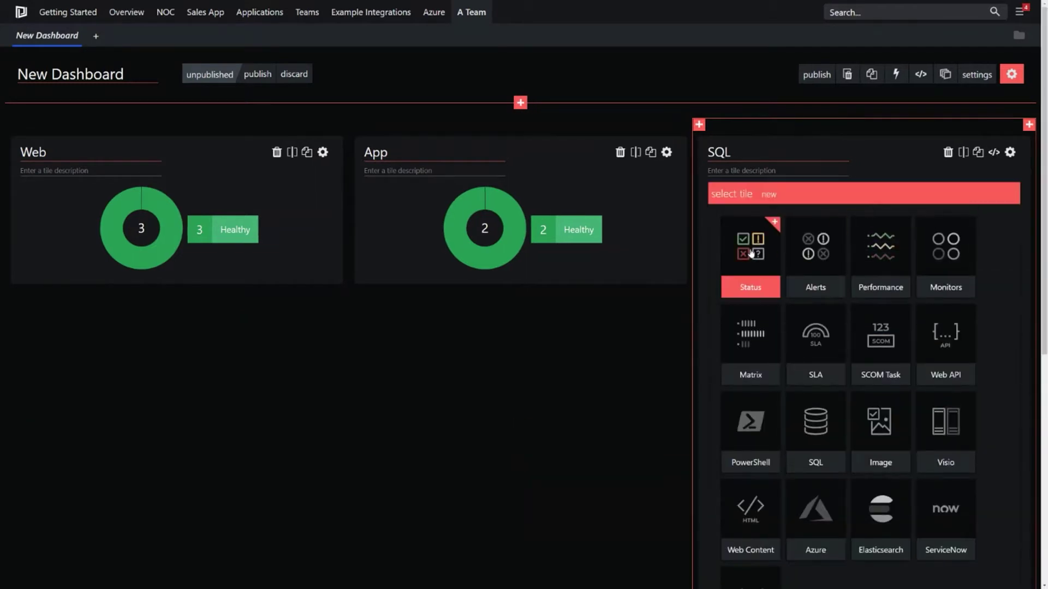
pyautogui.click(751, 253)
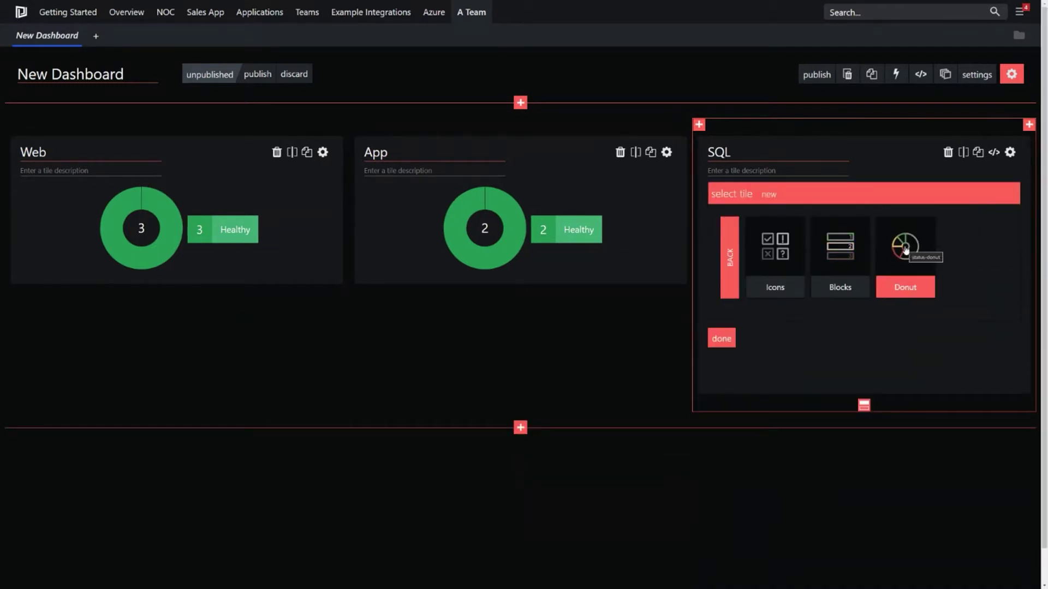
pyautogui.click(905, 249)
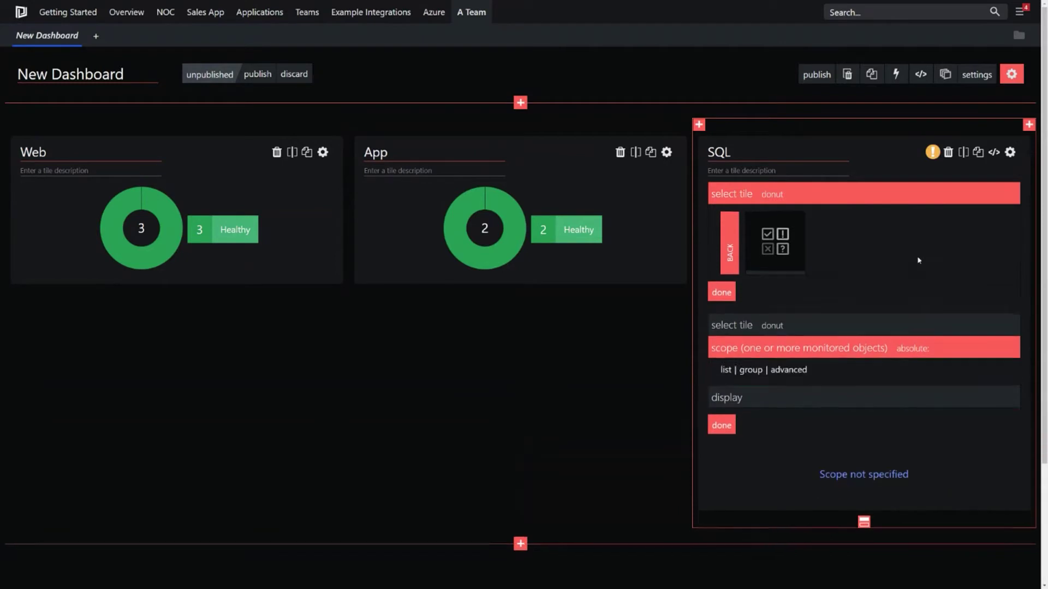
pyautogui.click(751, 245)
pyautogui.write('sales app sql')
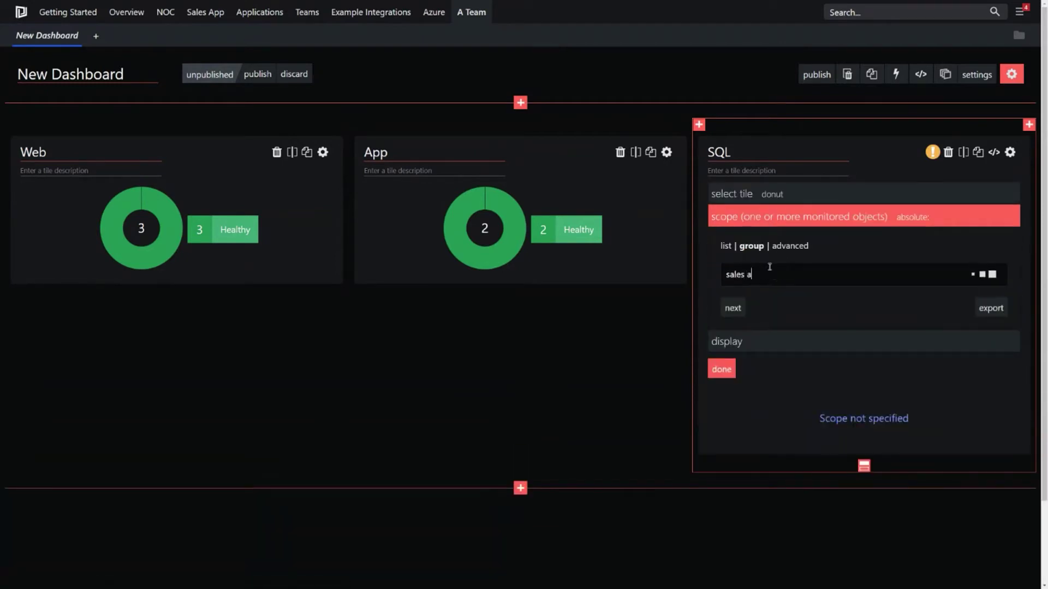
pyautogui.click(753, 292)
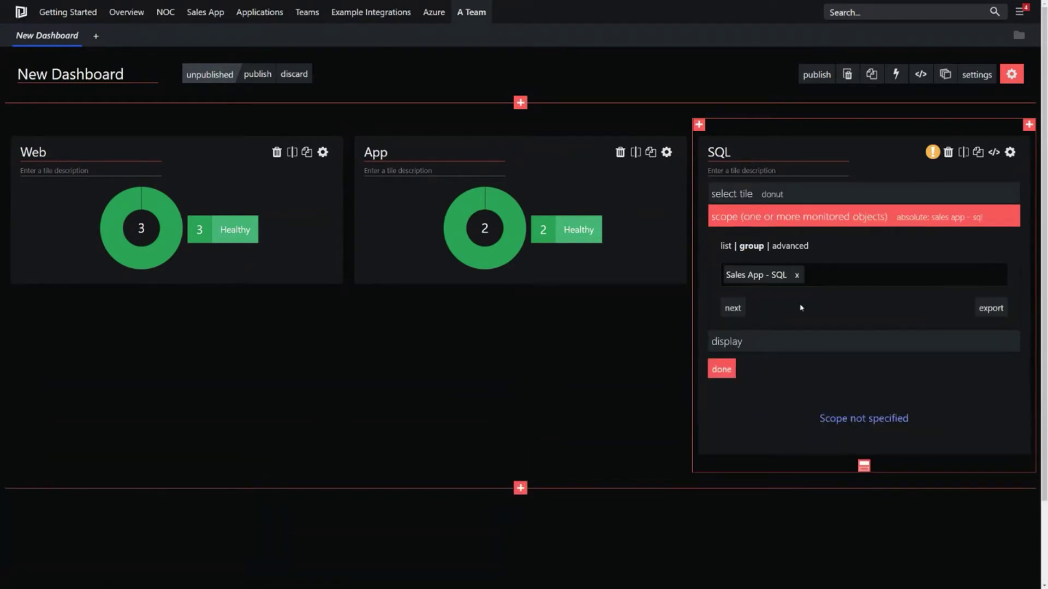
# Step: Turn on the SQL donut's legend, finish the tile, and add a new full-width row below
pyautogui.click(730, 370)
pyautogui.click(724, 342)
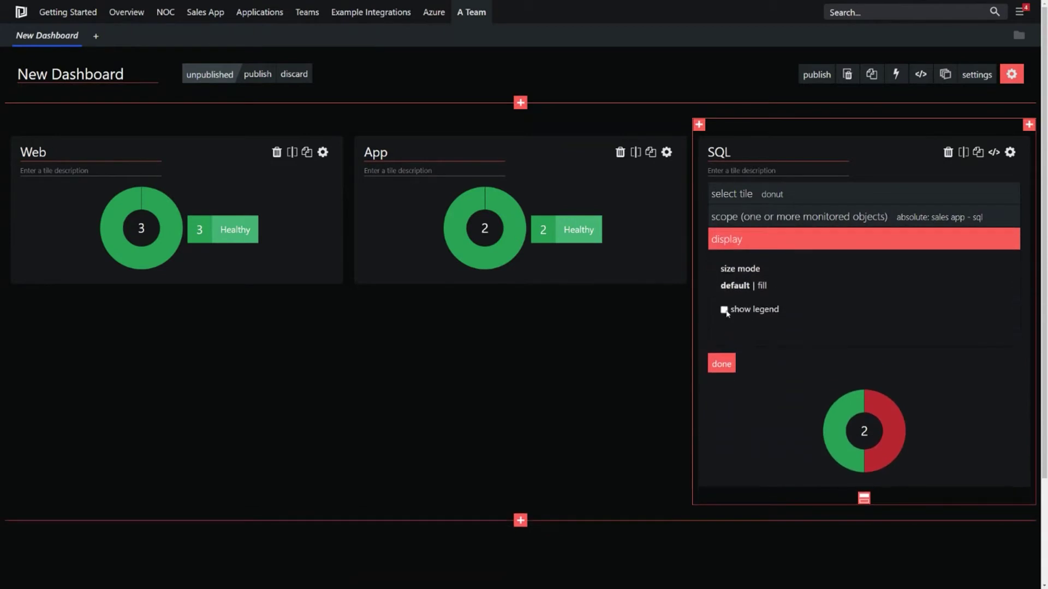
pyautogui.click(725, 310)
pyautogui.click(721, 363)
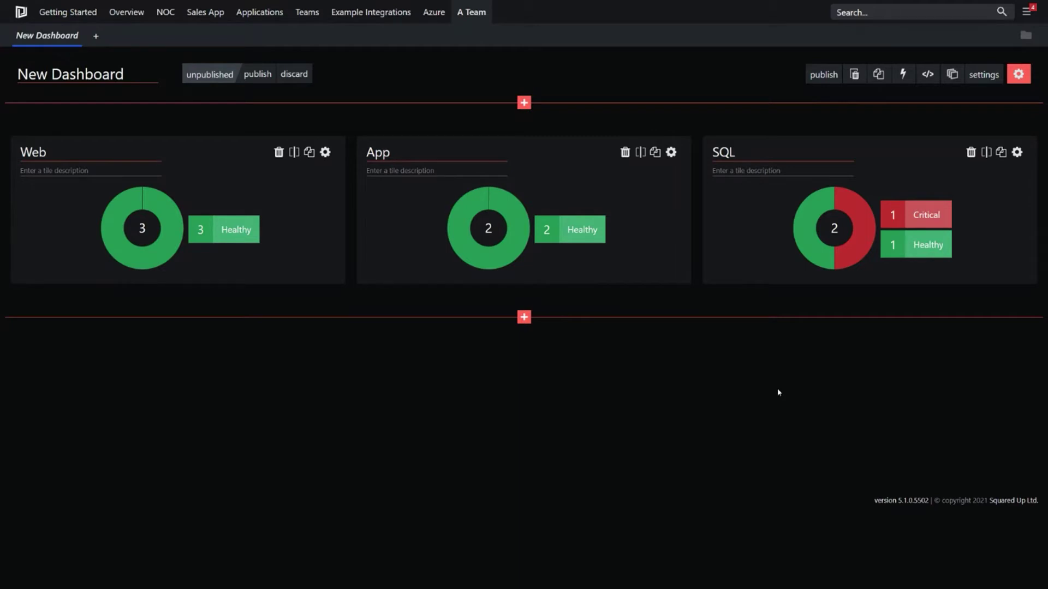
pyautogui.click(523, 316)
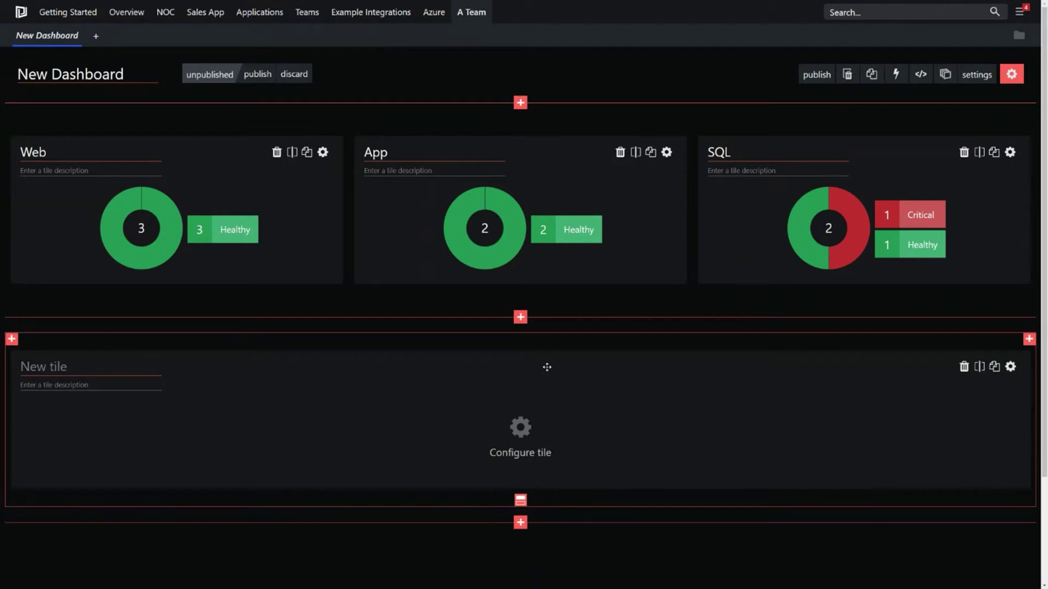
# Step: Make the new tile a performance line graph titled 'Web Connections'
pyautogui.scroll(-2, 519, 436)
pyautogui.click(519, 357)
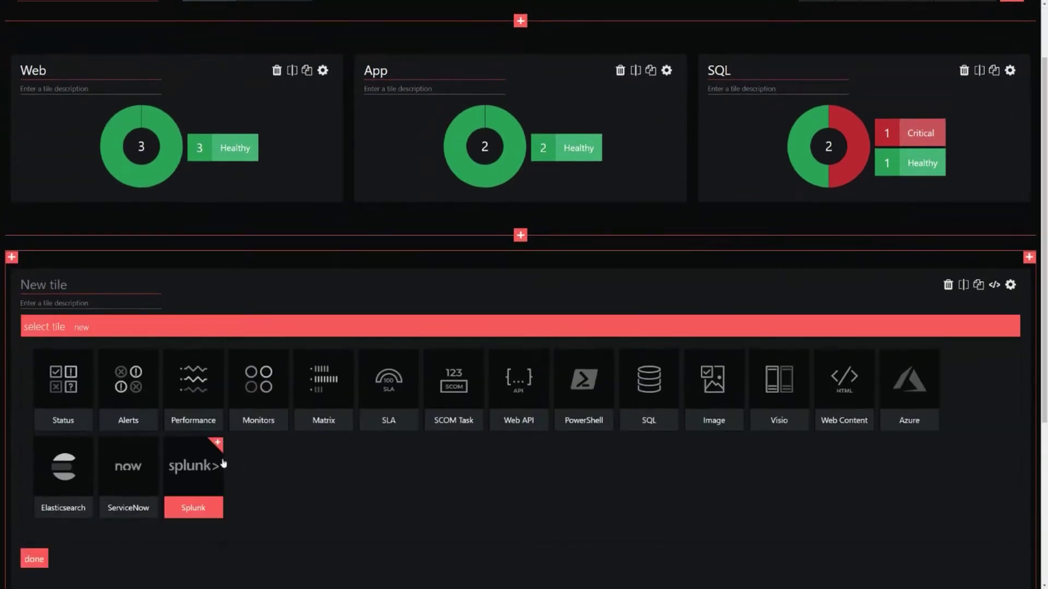
pyautogui.click(196, 386)
pyautogui.click(52, 286)
pyautogui.write('Connections')
pyautogui.press('Home')
pyautogui.write('Web')
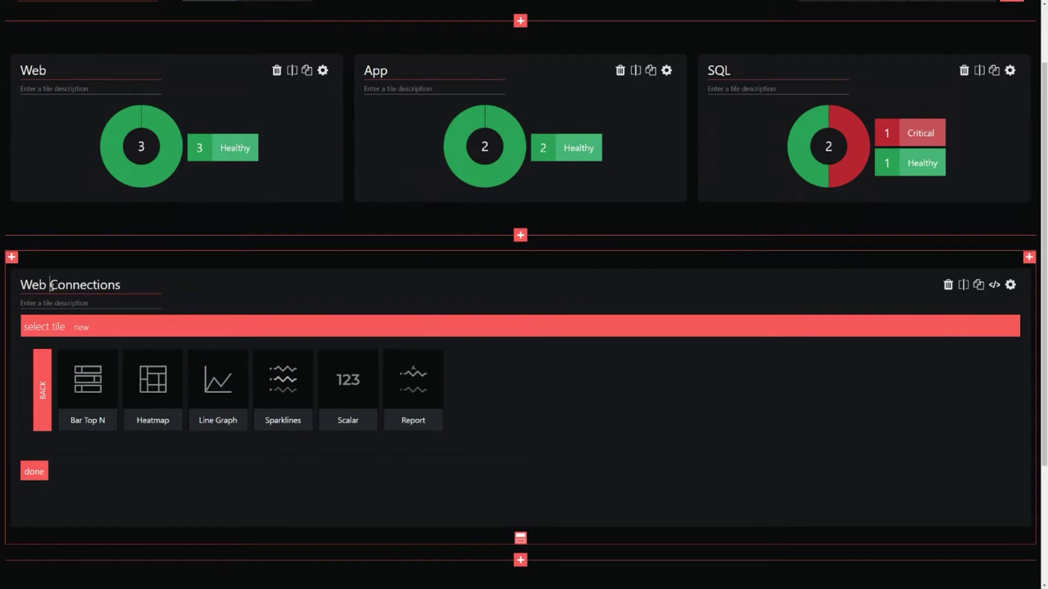
pyautogui.click(220, 384)
# Step: Scope the graph to the Sales App - Web group found by searching 'sales app web'
pyautogui.click(64, 379)
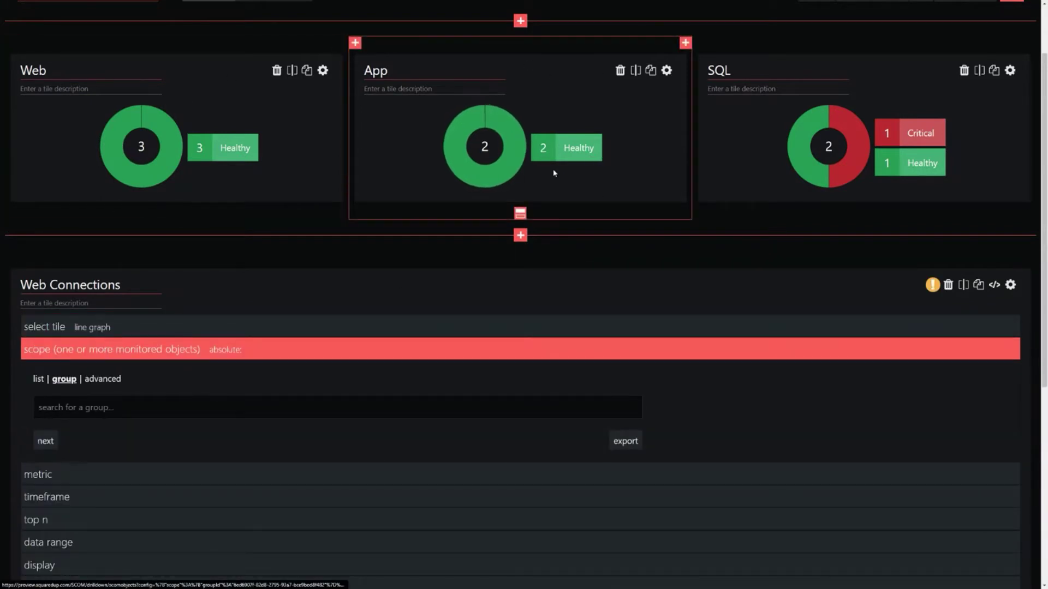
pyautogui.scroll(-1, 304, 448)
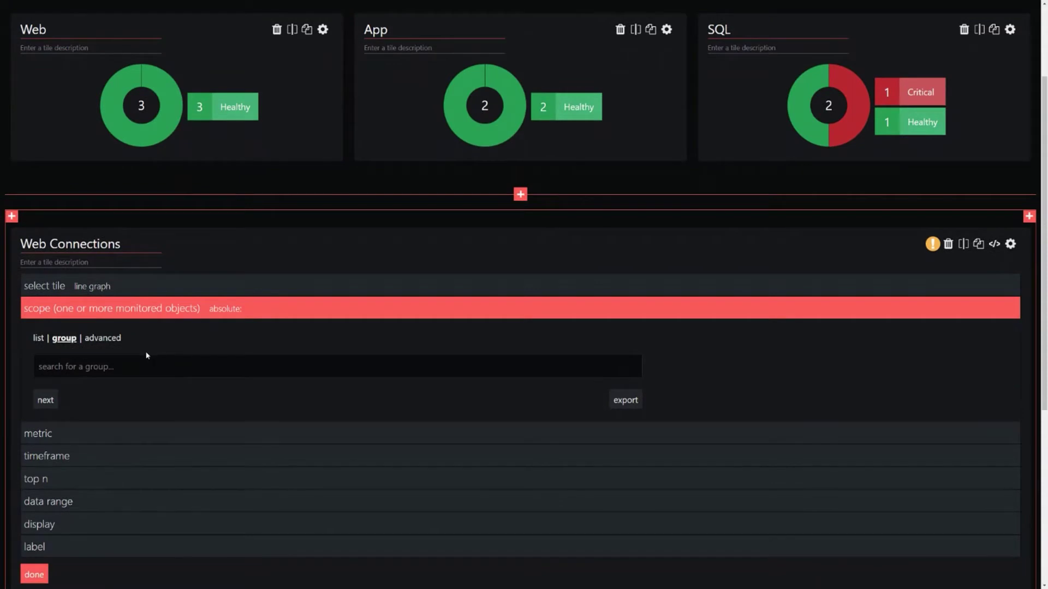
pyautogui.click(148, 364)
pyautogui.write('sales app web')
pyautogui.click(98, 387)
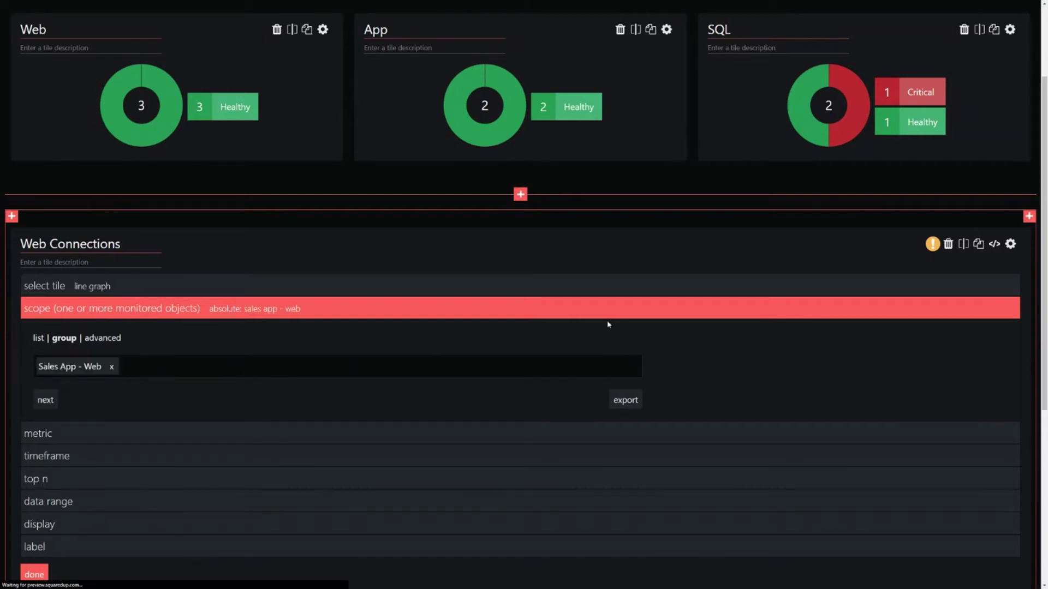
pyautogui.scroll(-3, 753, 304)
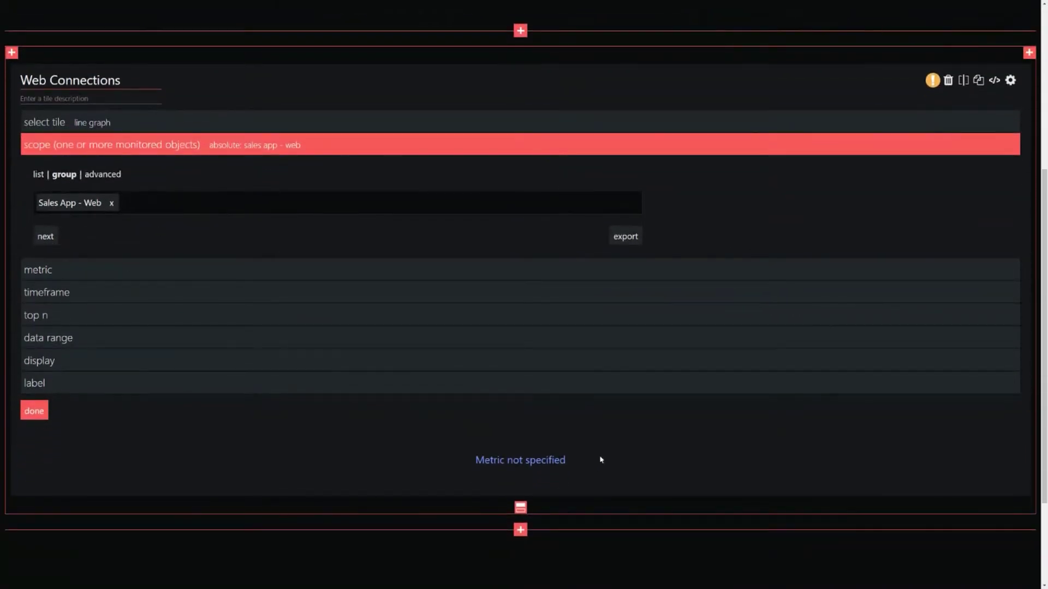
pyautogui.moveTo(599, 461); pyautogui.dragTo(457, 462)
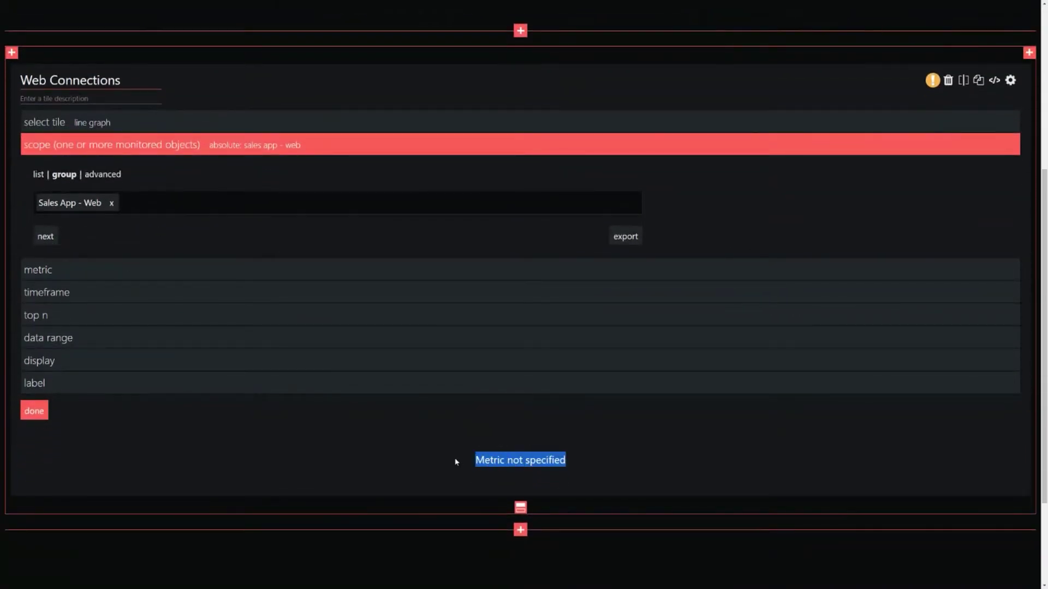
# Step: Set the graph's metric to Web Service / Current Connections, found by searching 'conn'
pyautogui.click(96, 270)
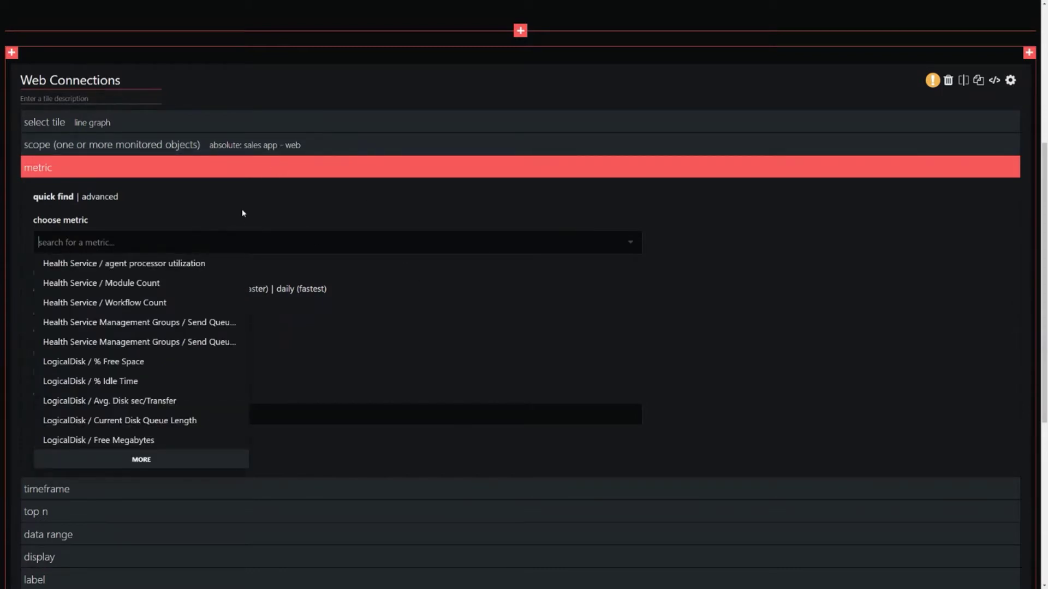
pyautogui.write('conn')
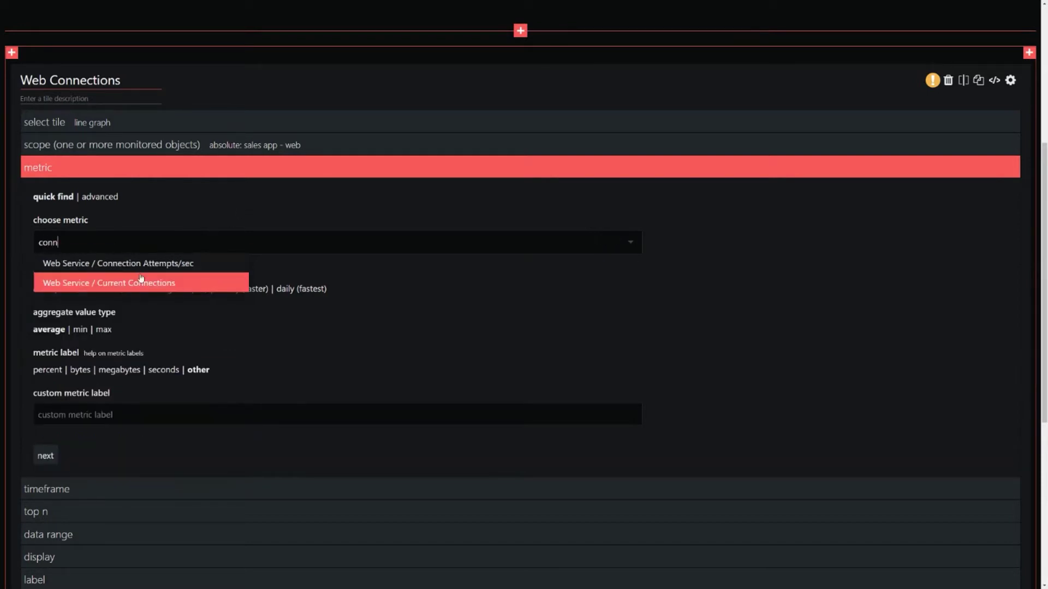
pyautogui.click(140, 282)
pyautogui.scroll(-3, 371, 166)
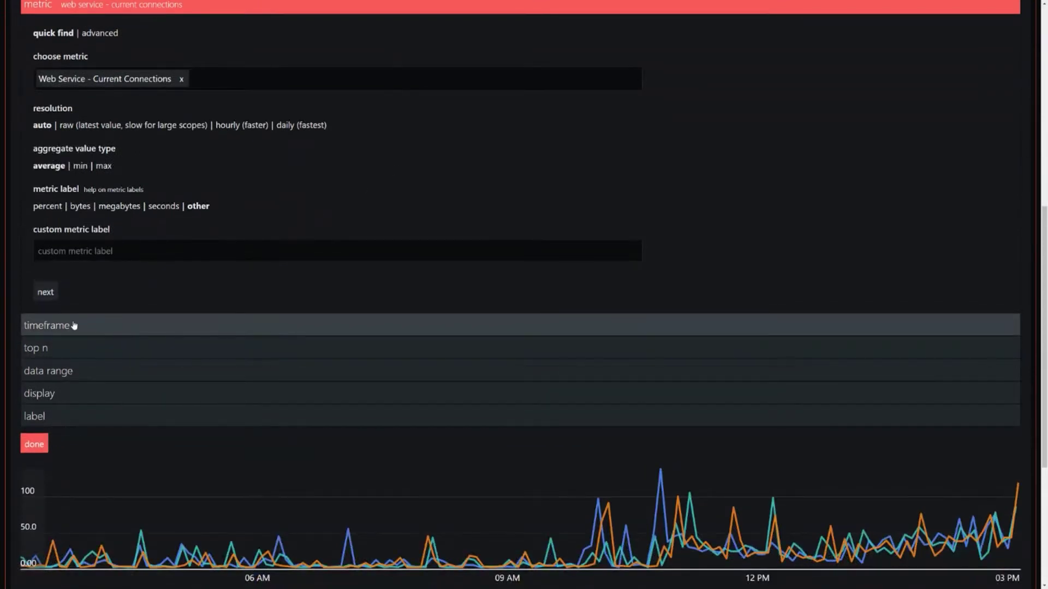
pyautogui.scroll(-2, 399, 183)
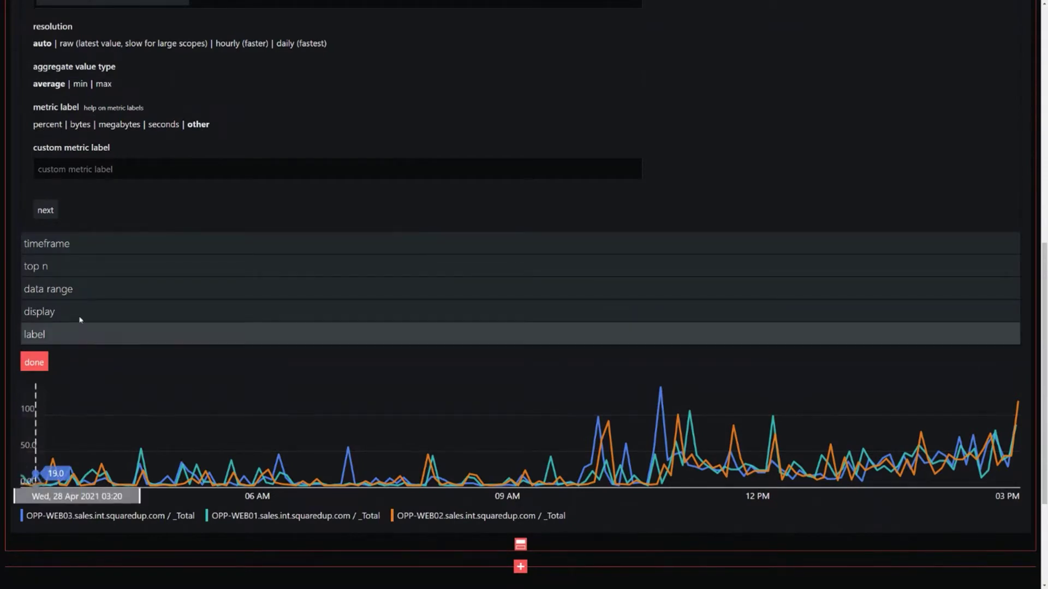
# Step: Try the percent, megabytes and seconds metric labels, leaving the label on 'other'
pyautogui.click(53, 126)
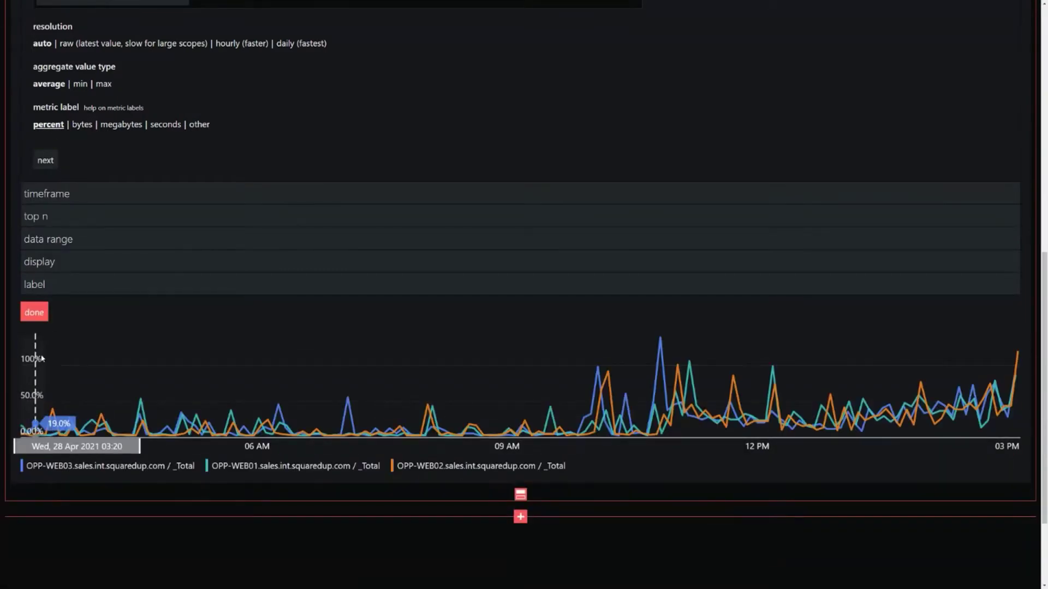
pyautogui.click(121, 125)
pyautogui.click(153, 125)
pyautogui.click(198, 126)
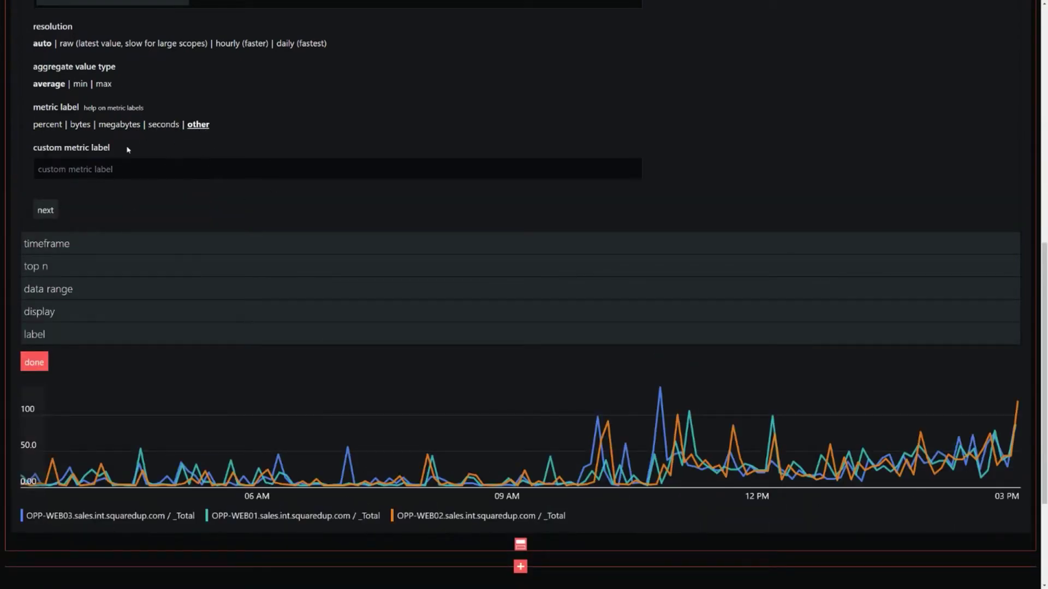
pyautogui.click(75, 240)
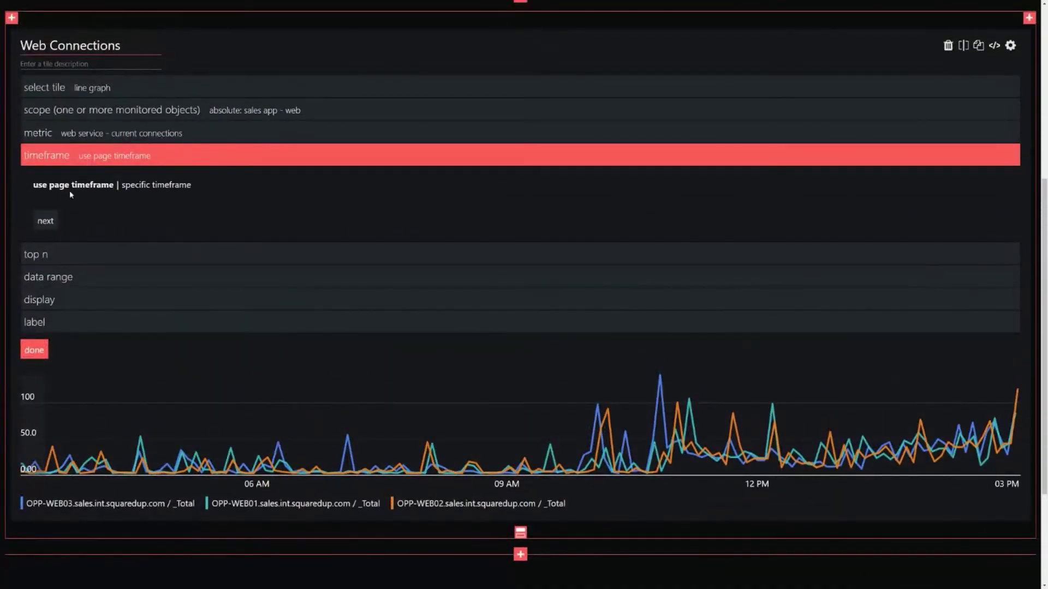
# Step: Keep the graph on the page timeframe and show all results with no top-10 limit
pyautogui.click(157, 186)
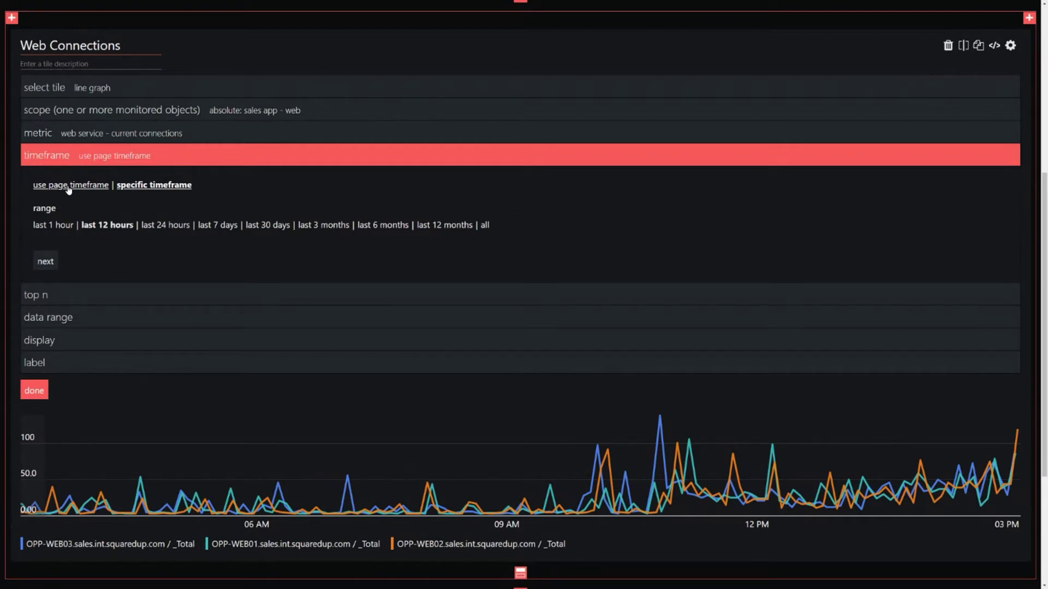
pyautogui.click(69, 186)
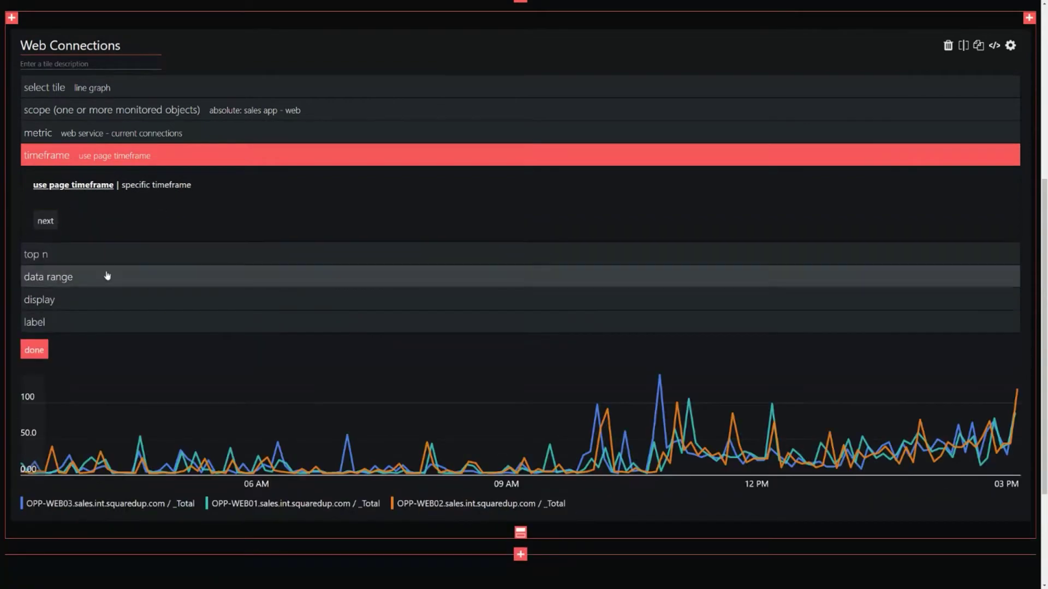
pyautogui.click(107, 256)
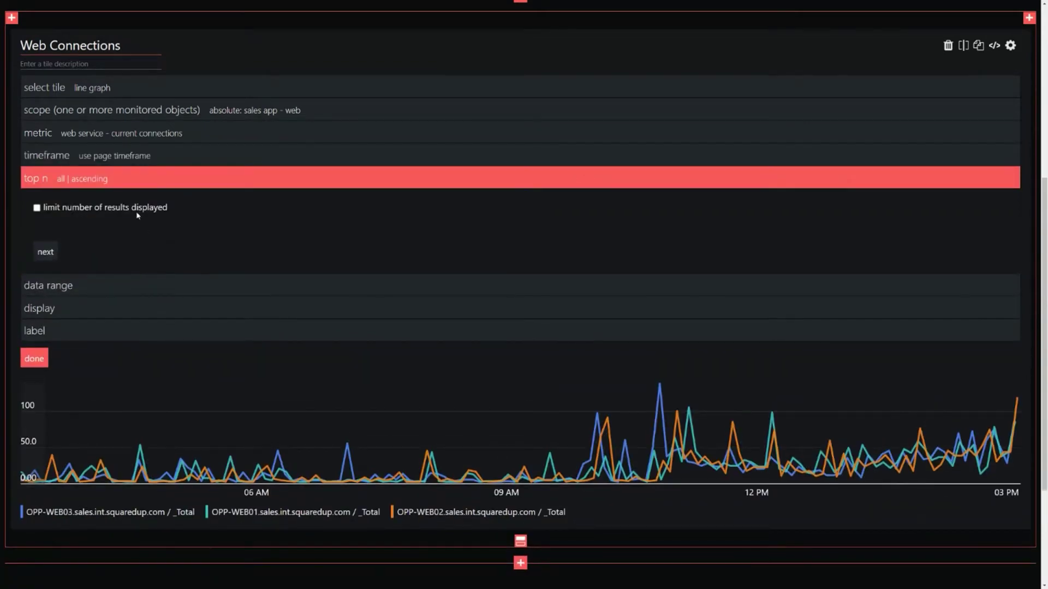
pyautogui.click(140, 209)
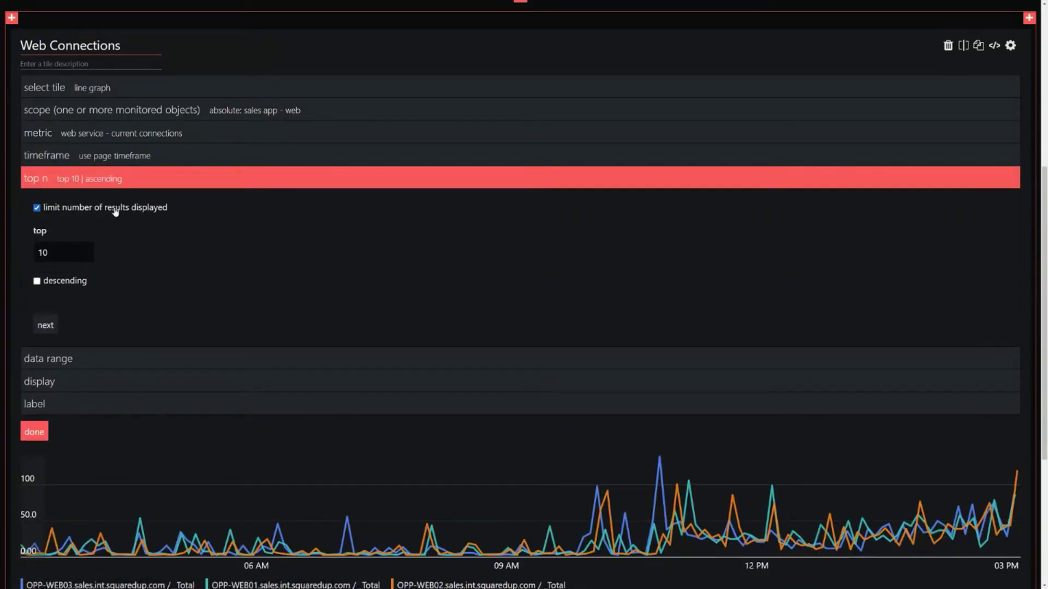
pyautogui.click(118, 211)
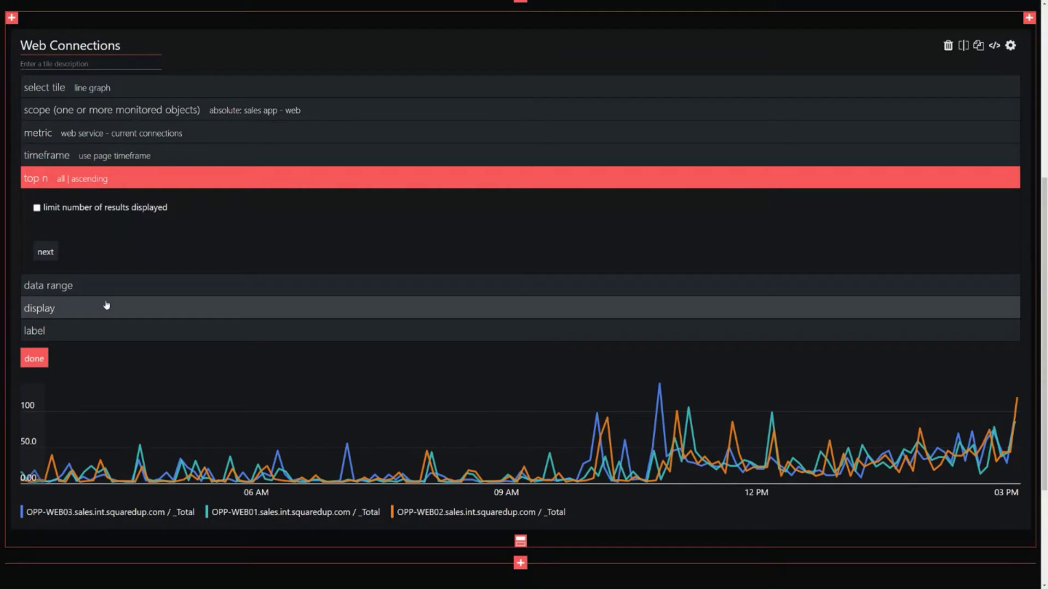
# Step: Set the data range to fit to data from zero instead of percentage
pyautogui.click(107, 286)
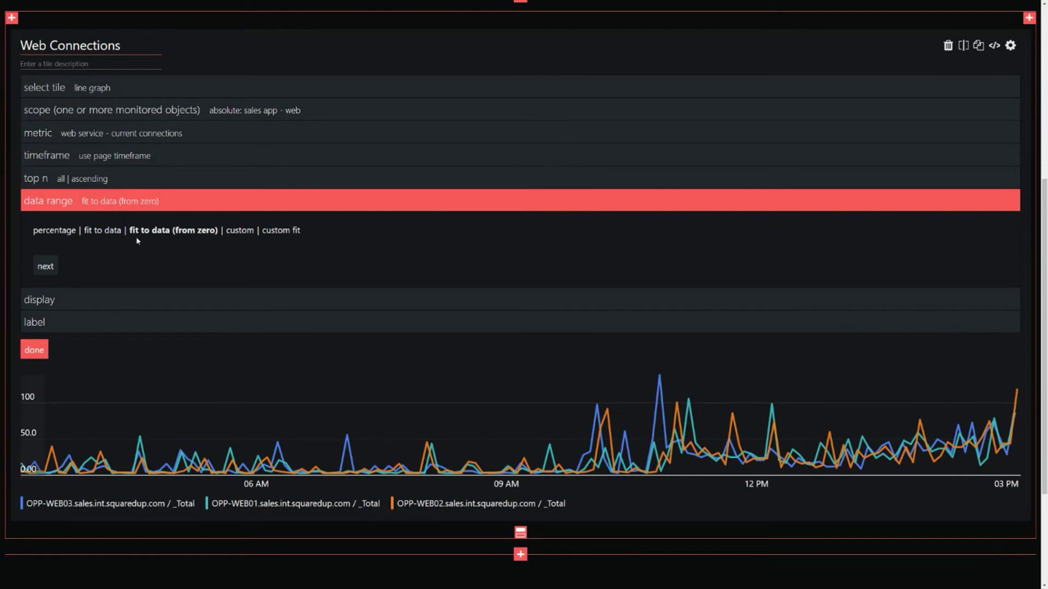
pyautogui.click(63, 231)
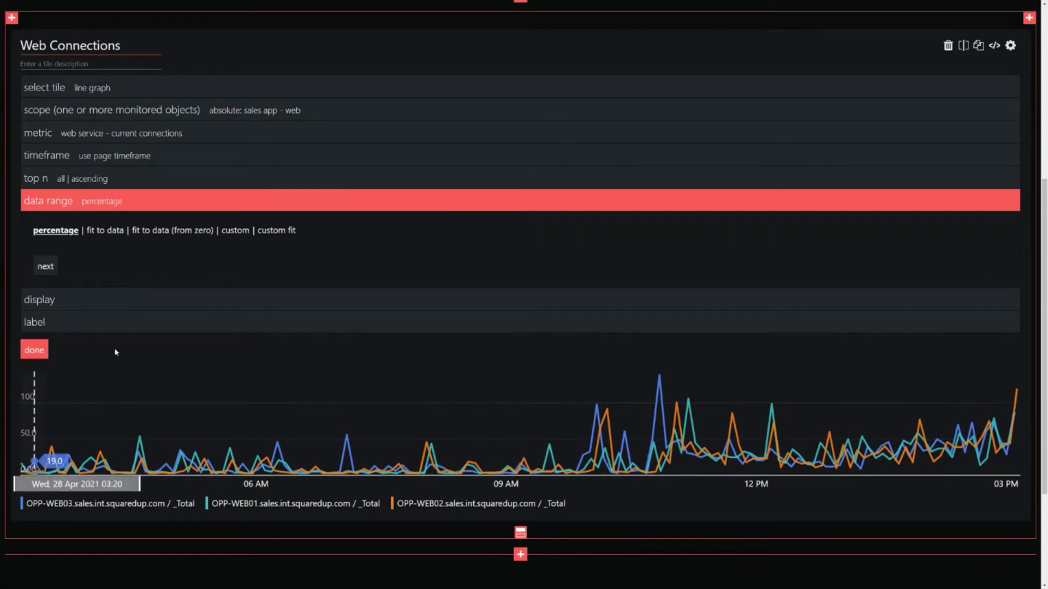
pyautogui.click(158, 234)
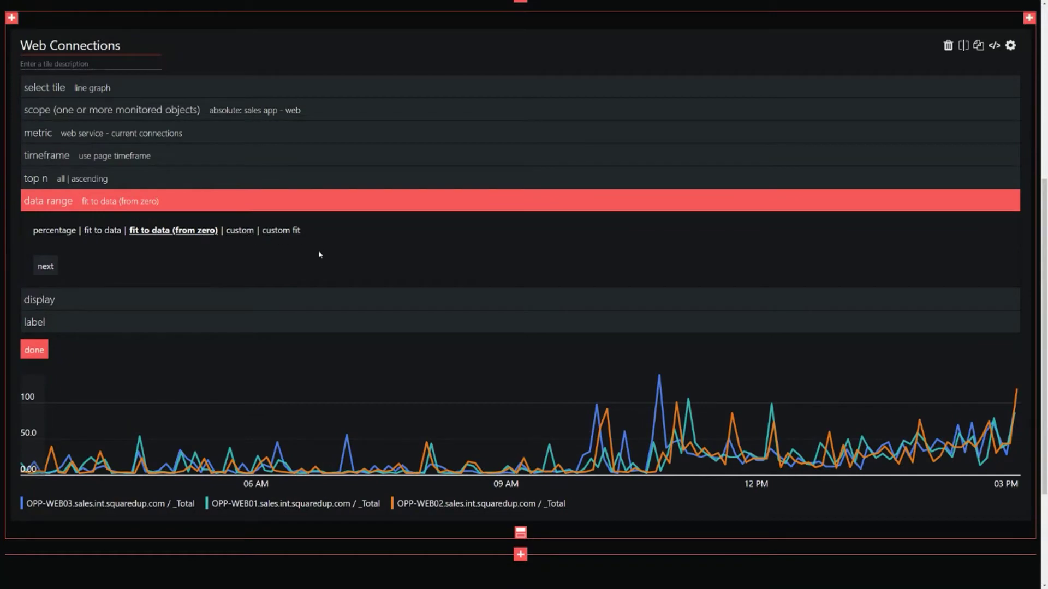
pyautogui.click(98, 305)
# Step: Shrink the Web Connections graph to 200px, keep its legend, and add a tile beside it
pyautogui.moveTo(167, 270); pyautogui.dragTo(158, 269)
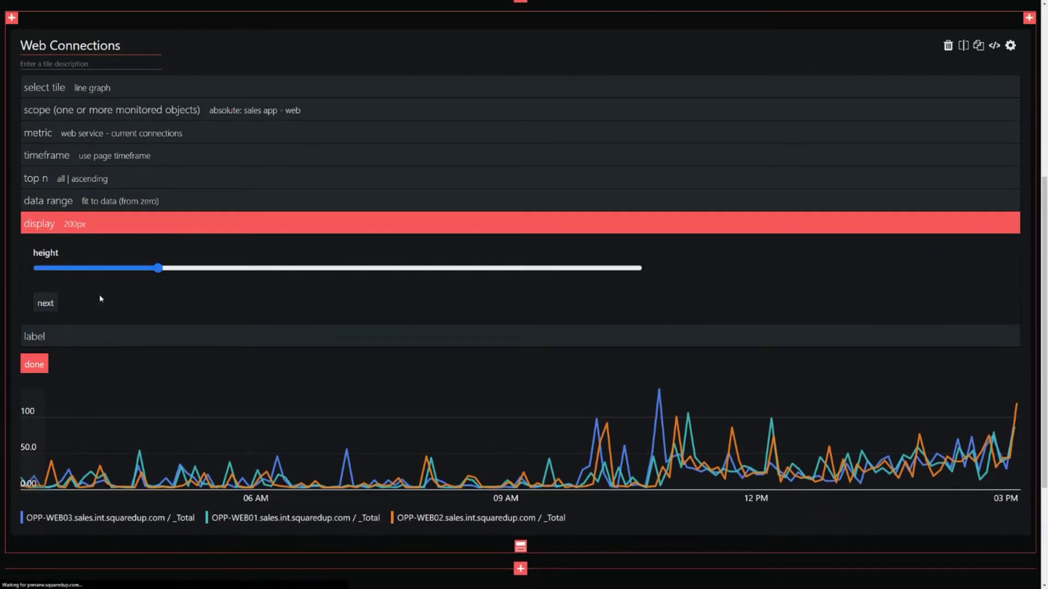
pyautogui.click(115, 337)
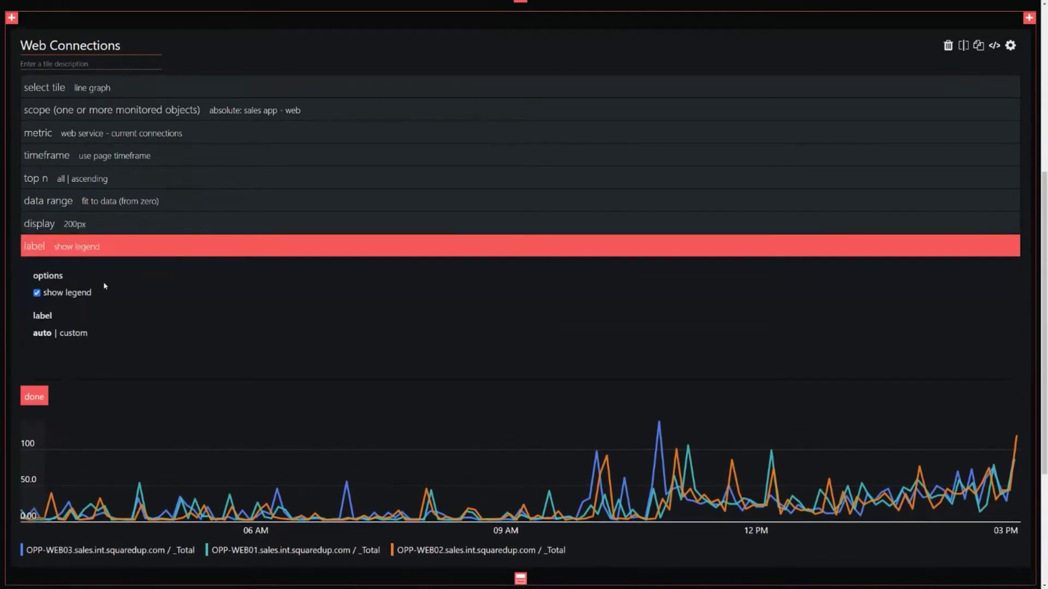
pyautogui.scroll(-2, 346, 491)
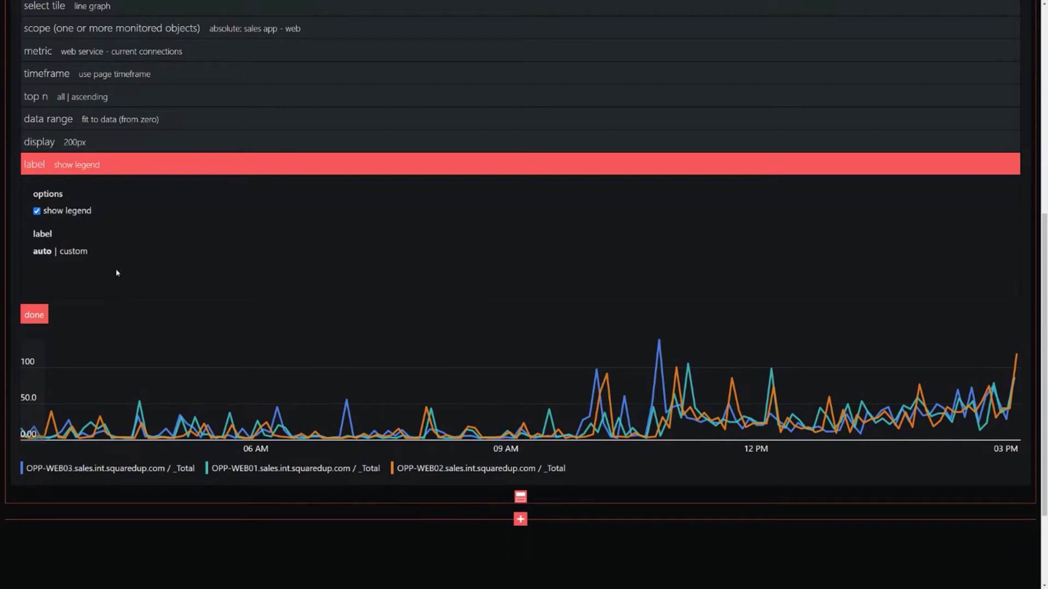
pyautogui.click(34, 314)
pyautogui.scroll(4, 656, 297)
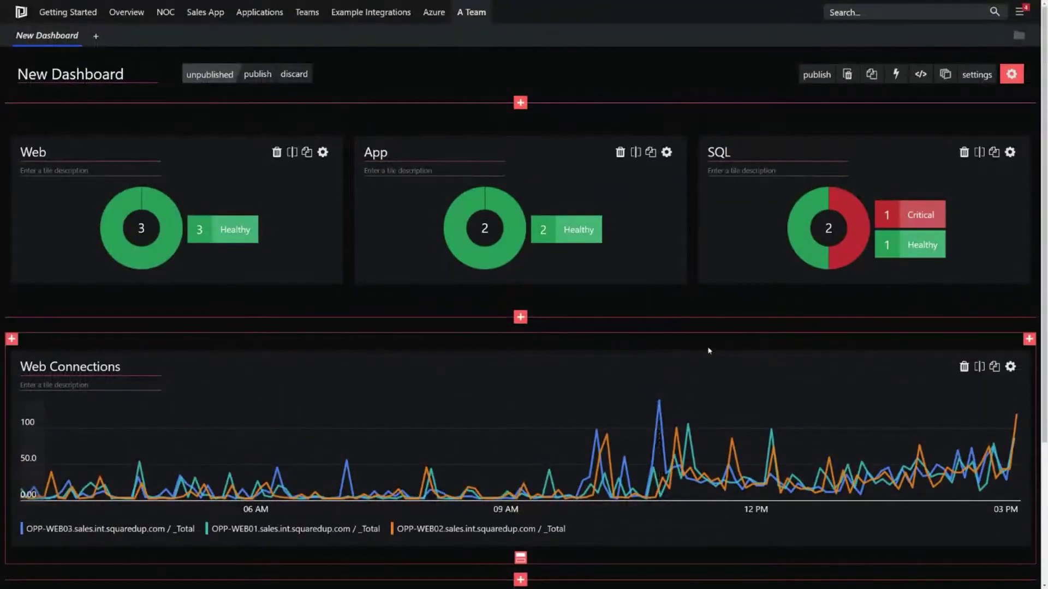
pyautogui.click(1029, 339)
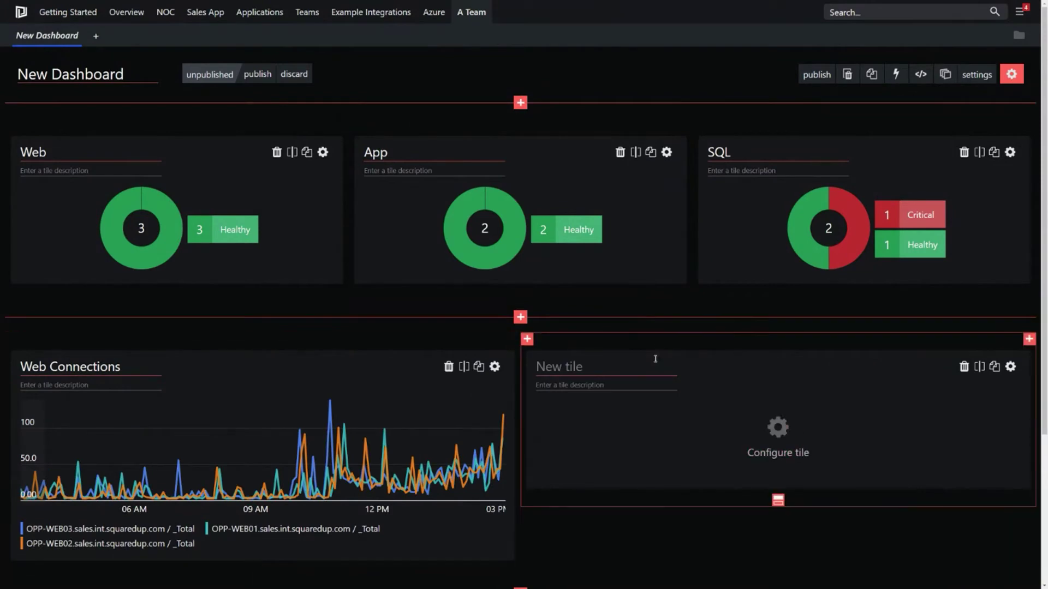
# Step: Title the new tile 'SQL Connections' and make it a performance line graph
pyautogui.write('SQL Connections')
pyautogui.scroll(-2, 605, 348)
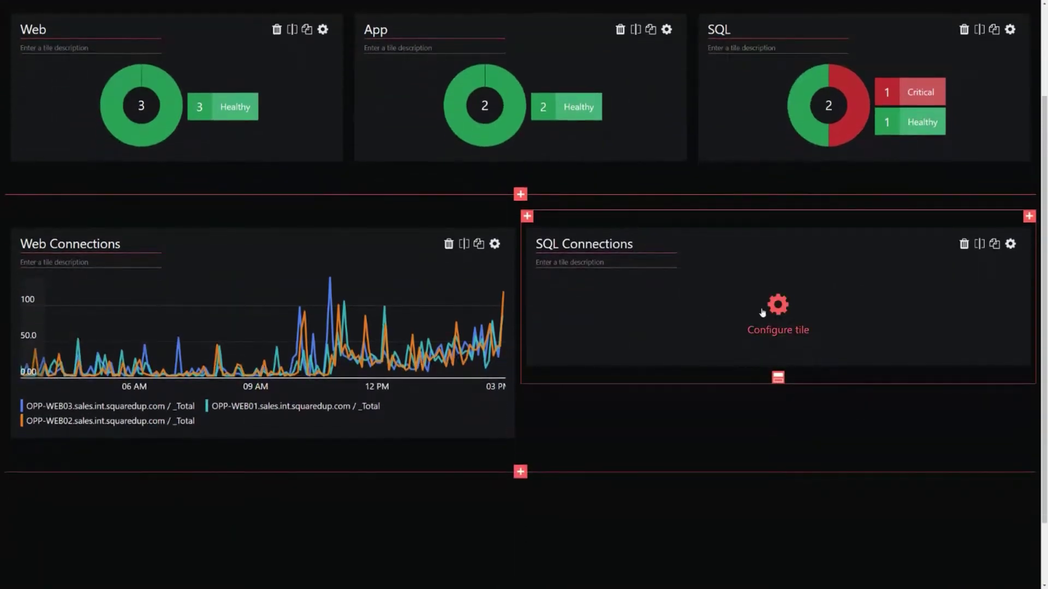
pyautogui.click(778, 306)
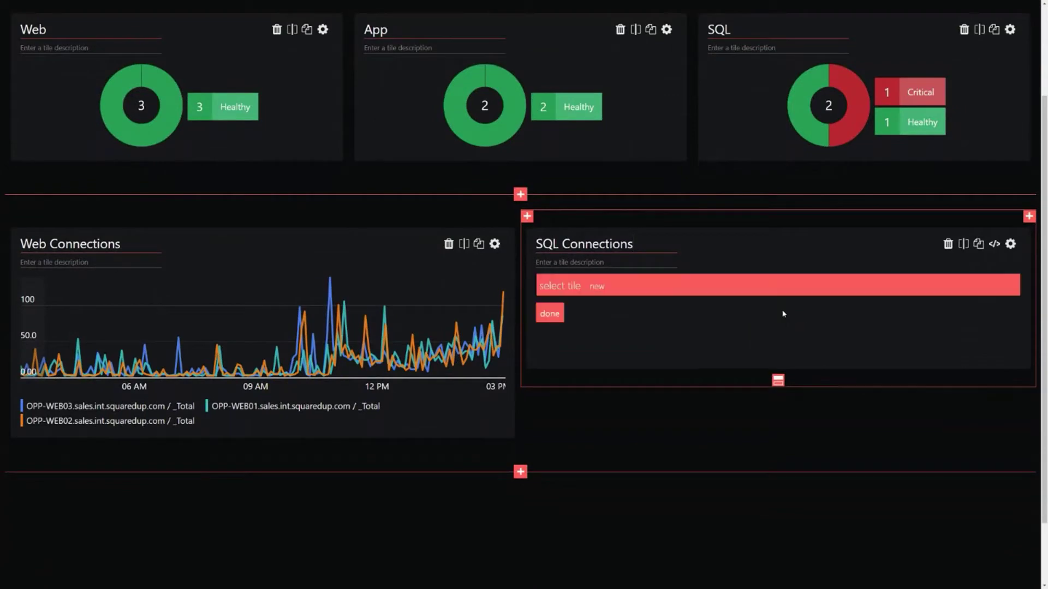
pyautogui.scroll(-1, 594, 303)
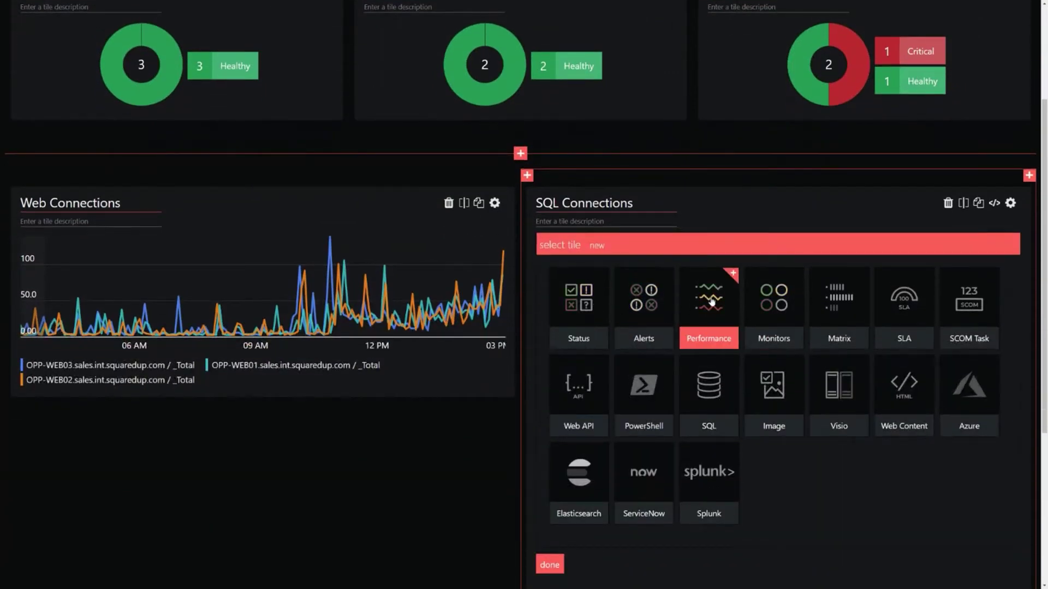
pyautogui.click(712, 301)
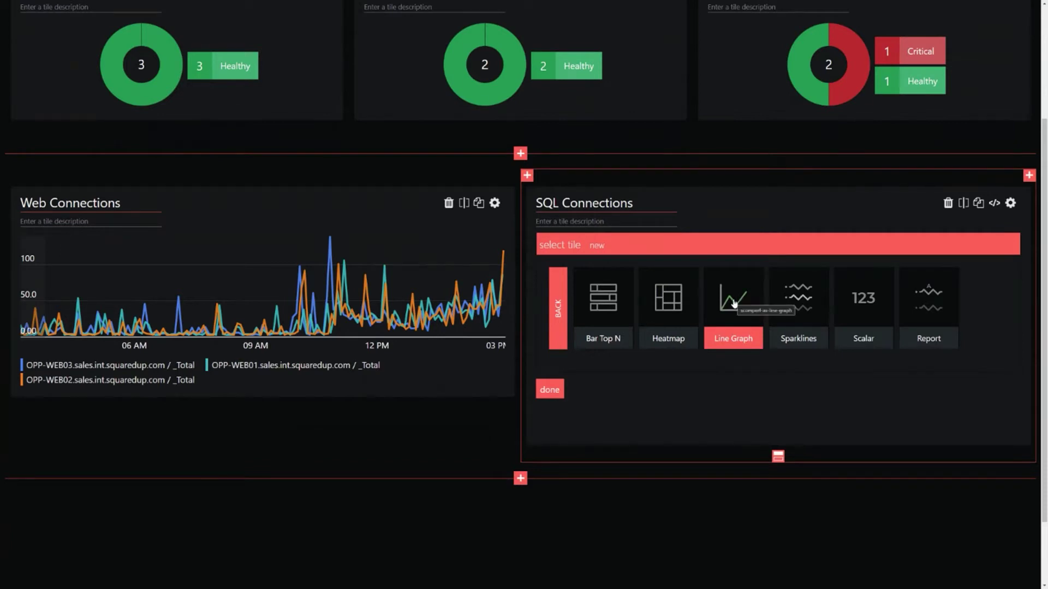
pyautogui.click(734, 304)
# Step: Scope the SQL graph to the Sales App - SQL group via a 'sales appsql' search
pyautogui.scroll(-1, 611, 275)
pyautogui.click(611, 276)
pyautogui.write('sales appsql')
pyautogui.click(624, 307)
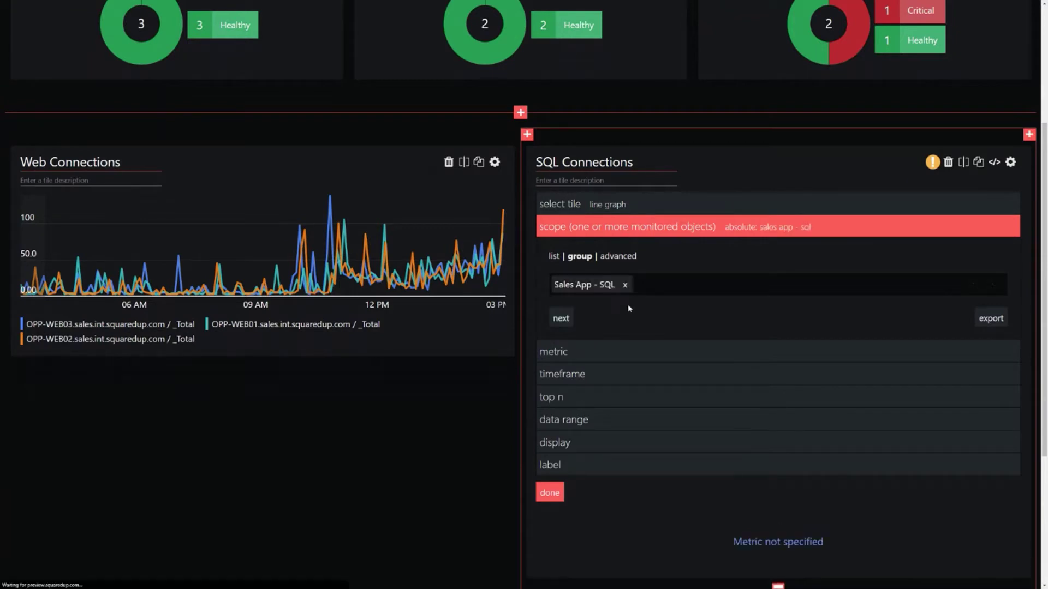
# Step: Set the SQL graph's metric to SQL Database / DB Active Connections, searching 'connections'
pyautogui.click(632, 352)
pyautogui.scroll(-2, 652, 262)
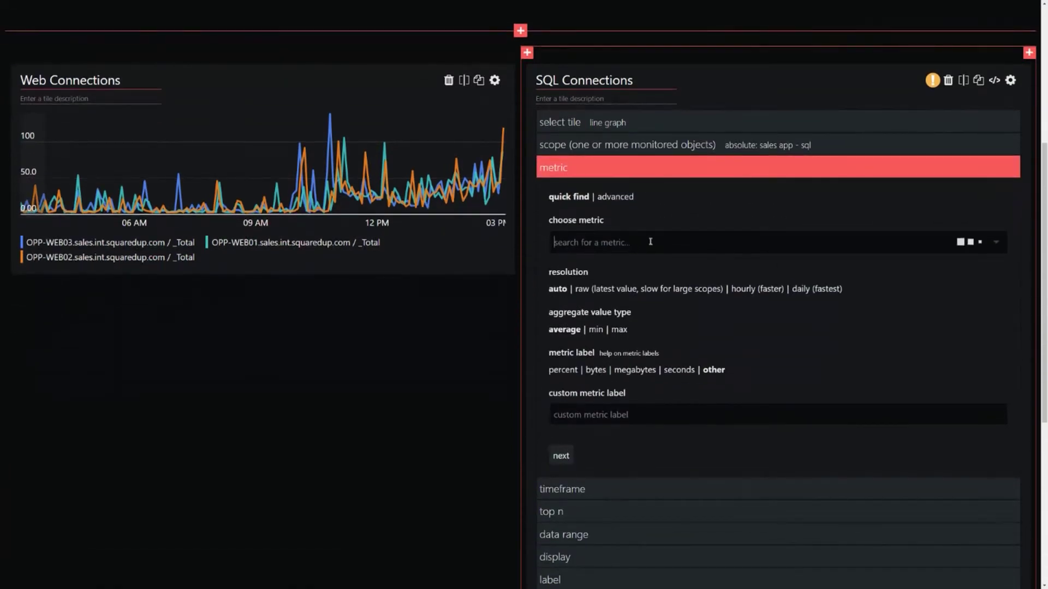
pyautogui.write('connections')
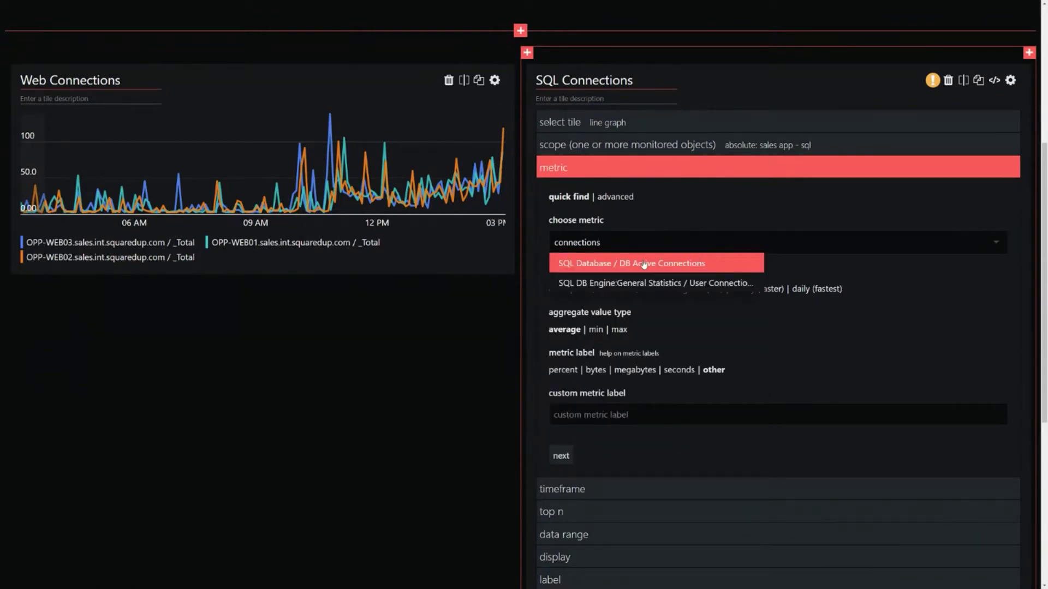
pyautogui.click(644, 265)
pyautogui.scroll(-5, 884, 259)
pyautogui.scroll(-3, 840, 245)
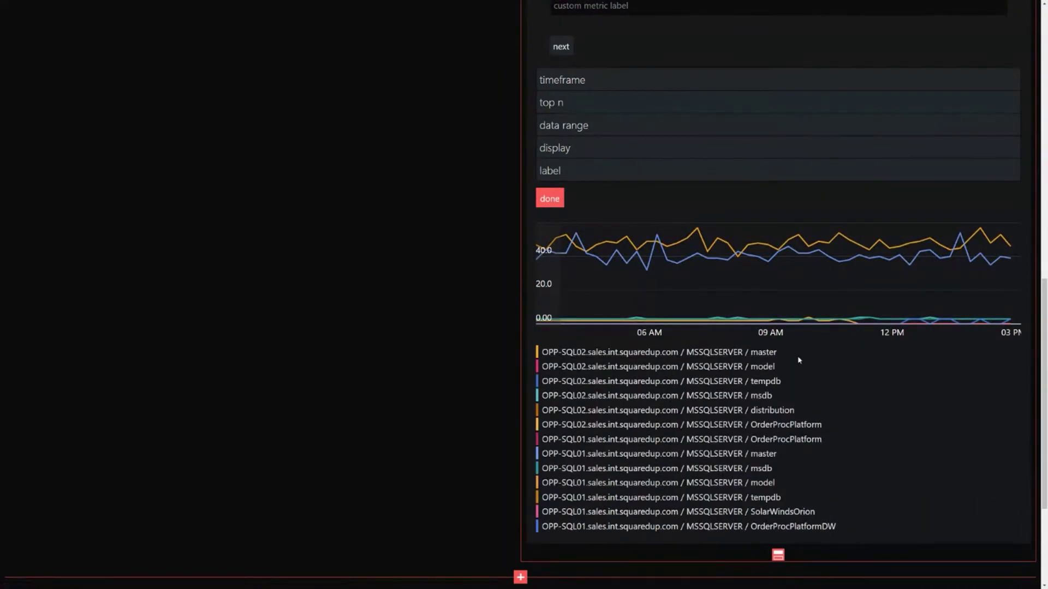
pyautogui.scroll(4, 788, 379)
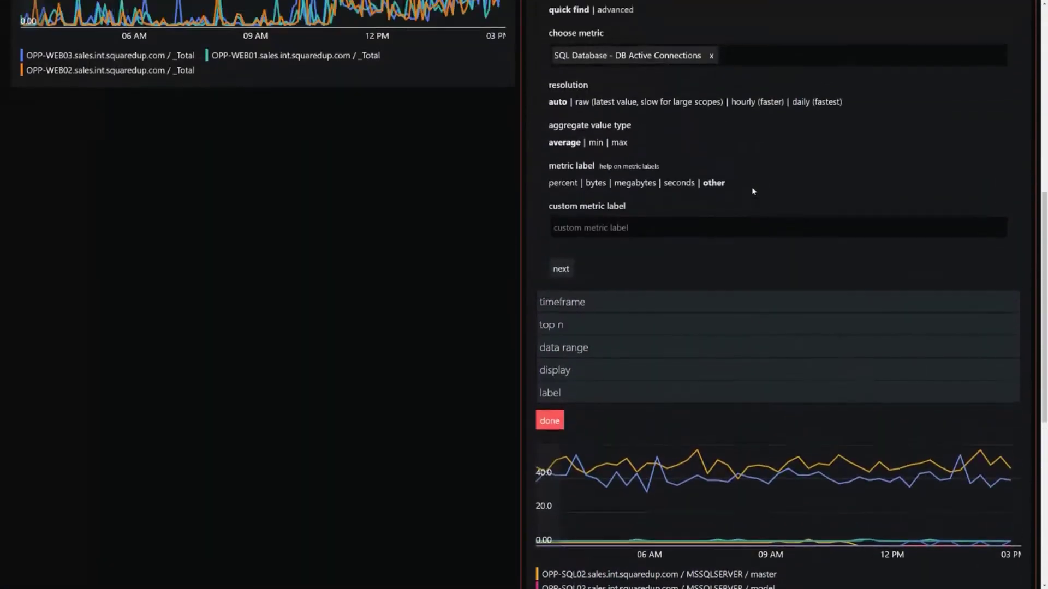
pyautogui.scroll(1, 753, 191)
pyautogui.scroll(1, 787, 65)
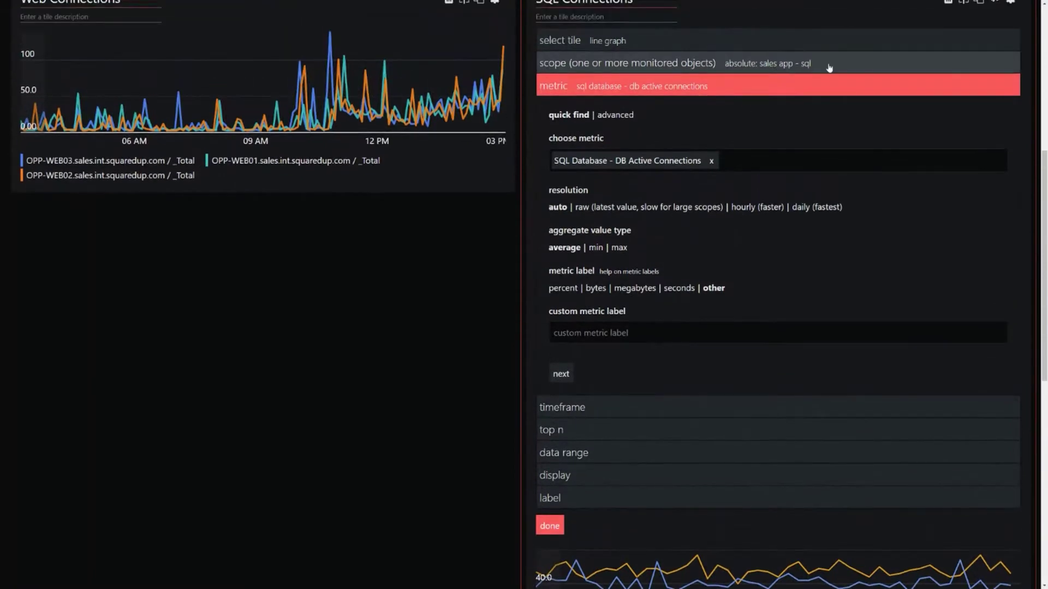
pyautogui.scroll(1, 828, 68)
pyautogui.click(853, 106)
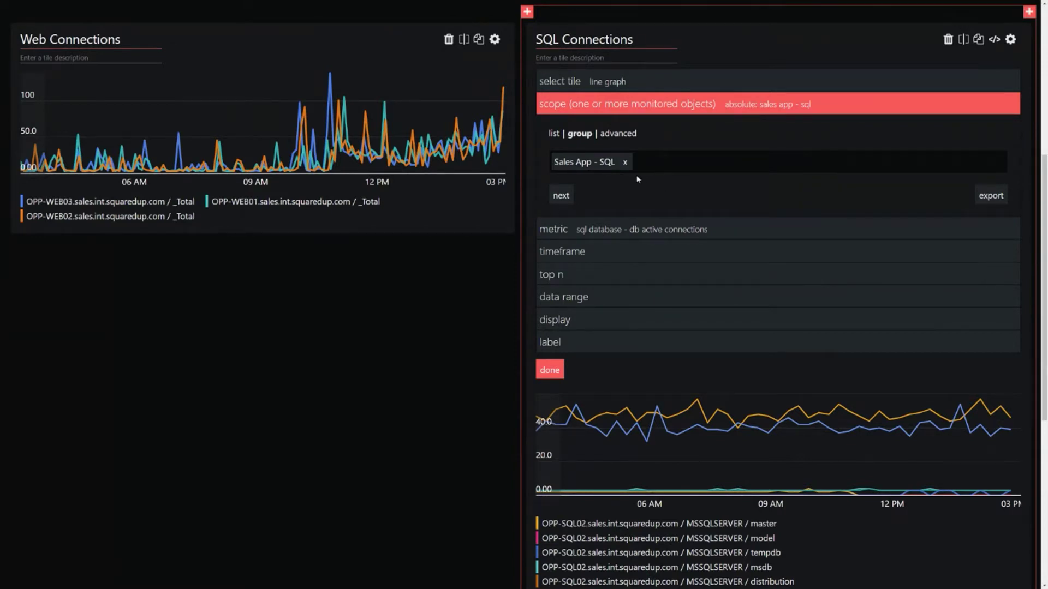
pyautogui.moveTo(615, 162); pyautogui.dragTo(557, 161)
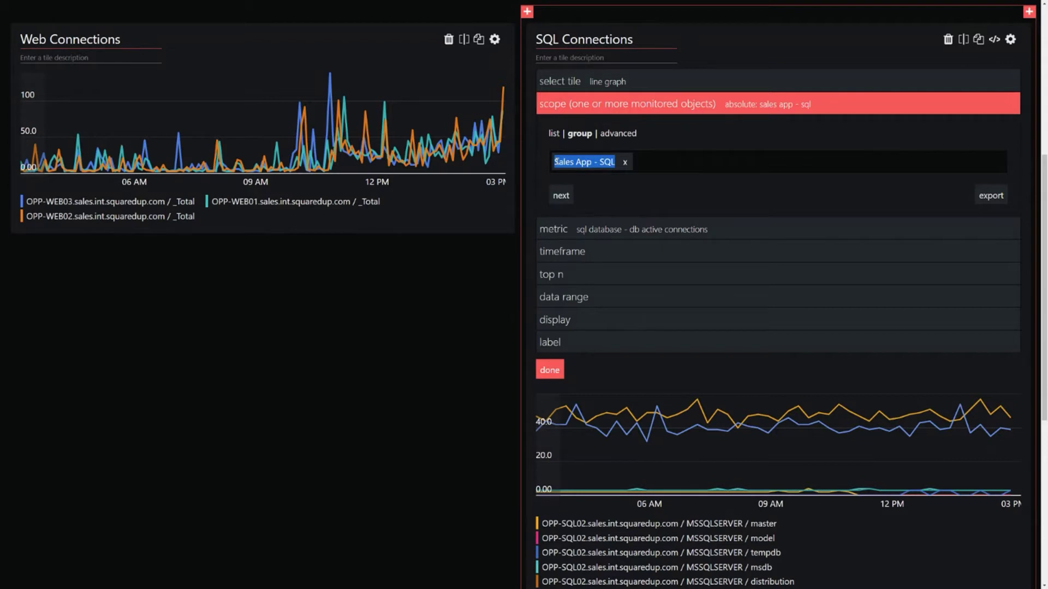
# Step: Switch the scope to advanced and paste in Sales App - SQL as its group
pyautogui.rightClick(589, 162)
pyautogui.click(605, 169)
pyautogui.click(650, 194)
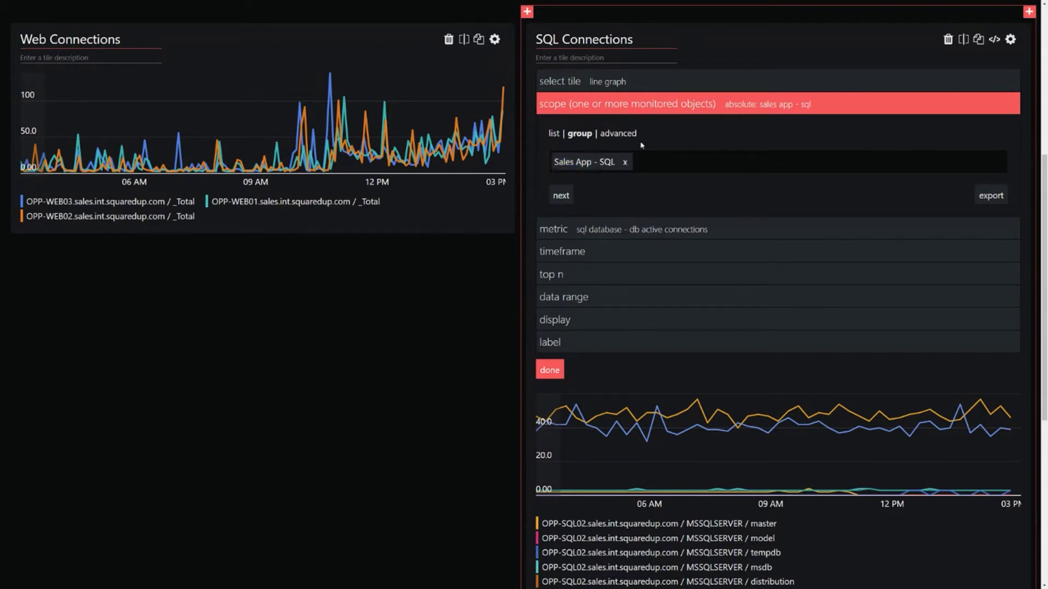
pyautogui.click(631, 136)
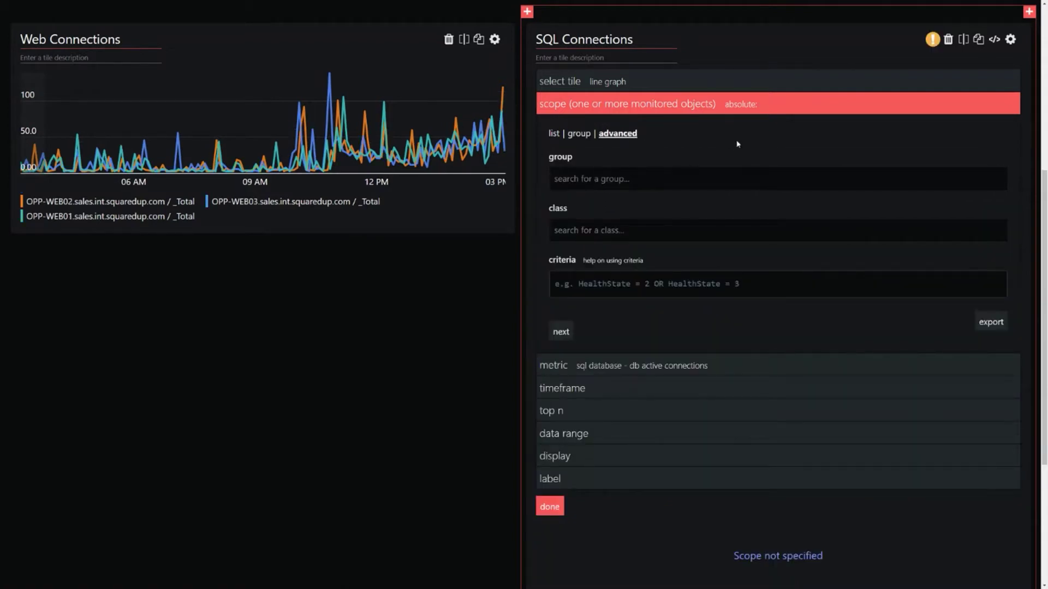
pyautogui.scroll(-1, 737, 143)
pyautogui.click(626, 138)
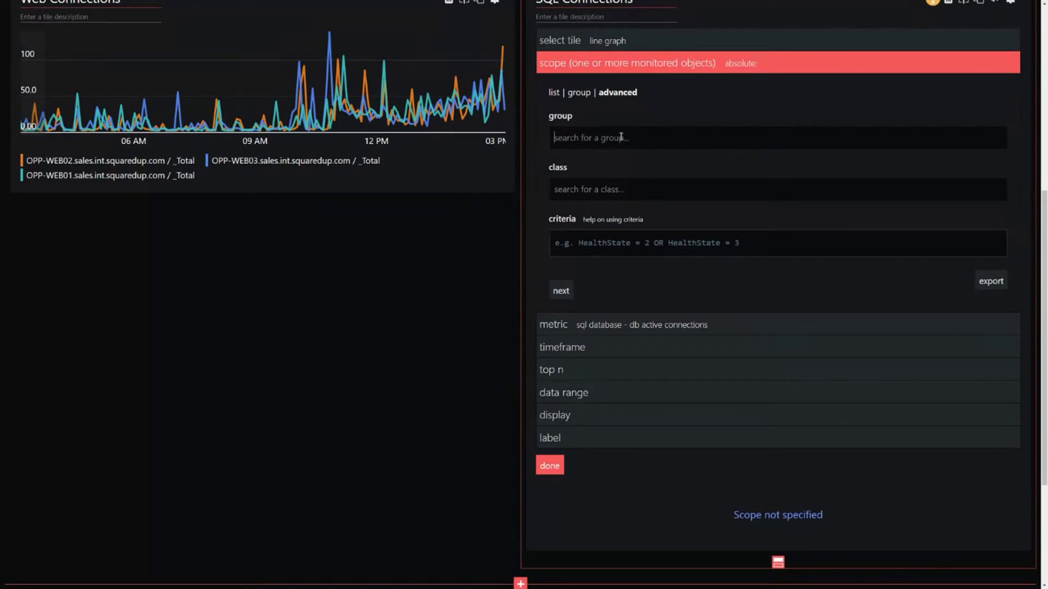
pyautogui.rightClick(641, 138)
pyautogui.click(676, 202)
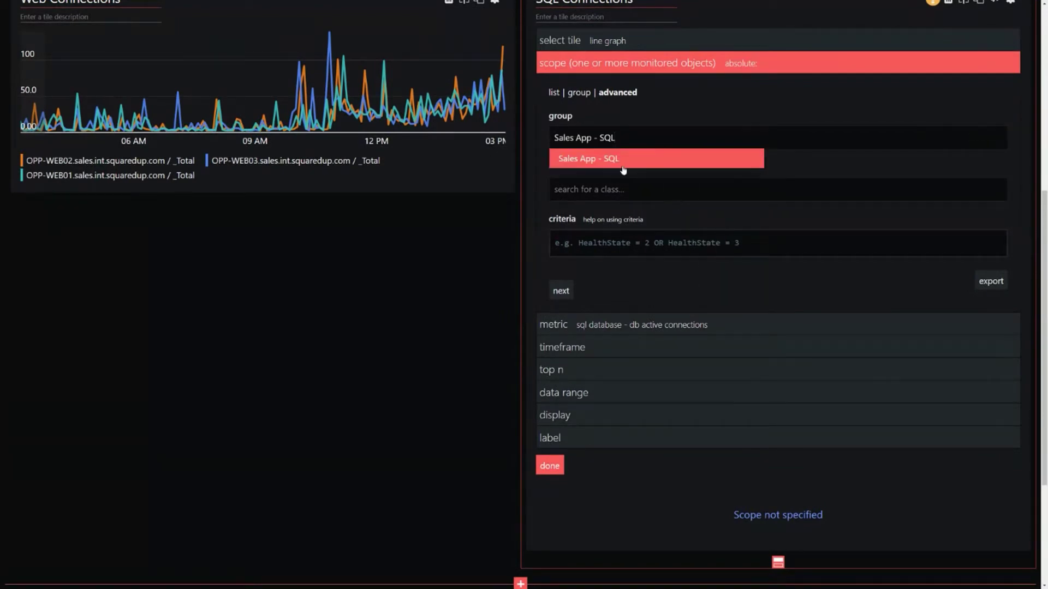
pyautogui.click(623, 163)
pyautogui.scroll(-3, 661, 145)
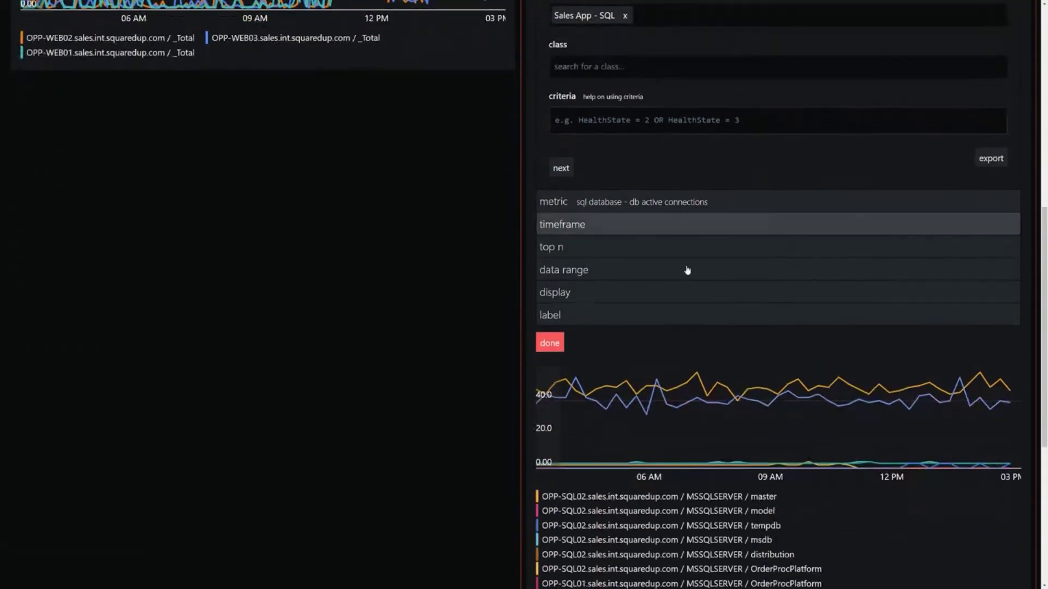
pyautogui.scroll(1, 611, 97)
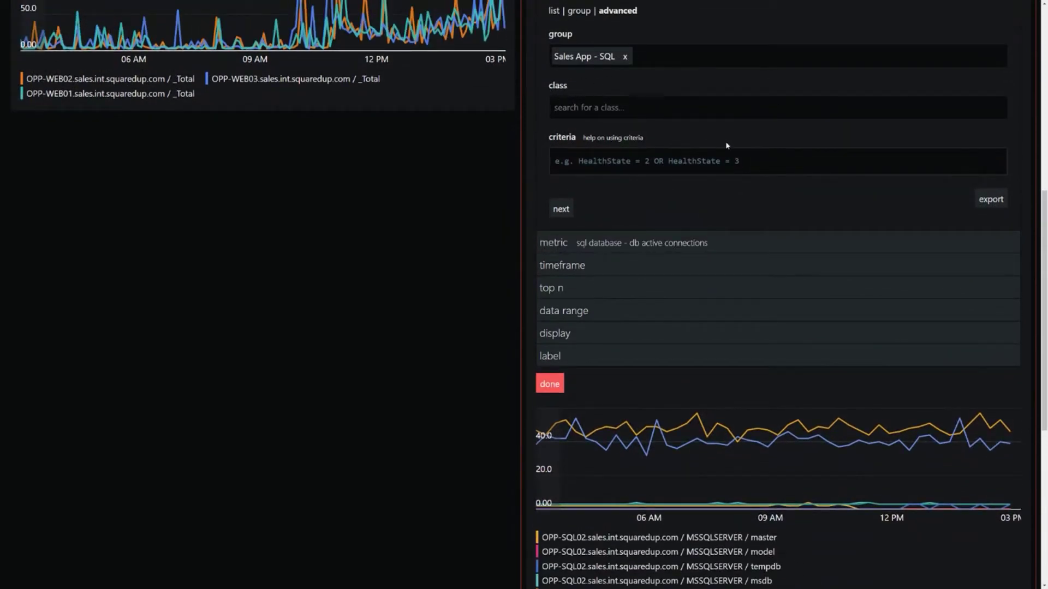
# Step: Set the scope class to Database, leaving the criteria empty
pyautogui.write('database')
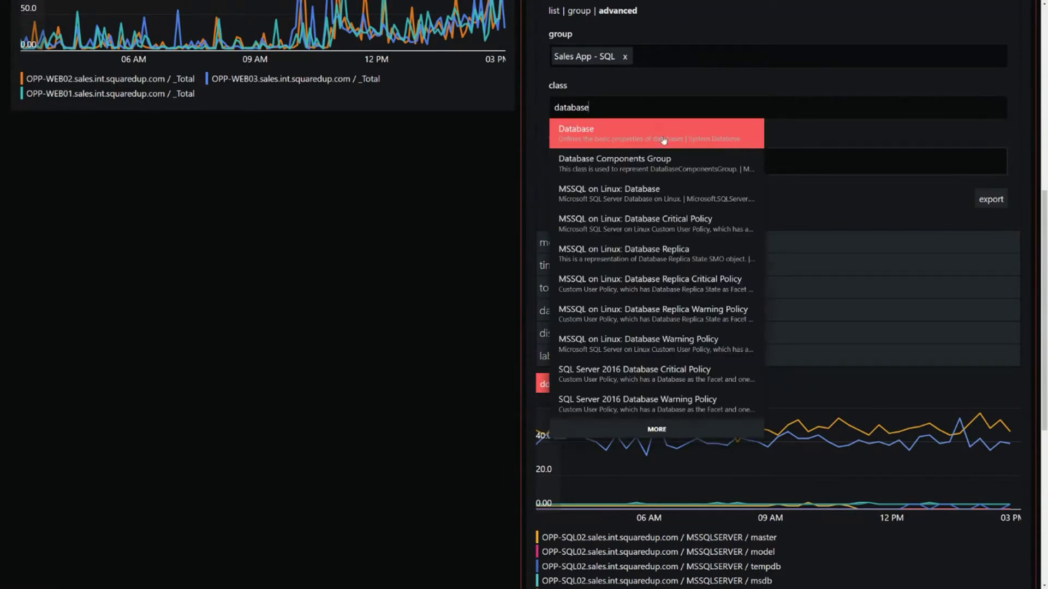
pyautogui.click(643, 132)
pyautogui.scroll(-3, 825, 482)
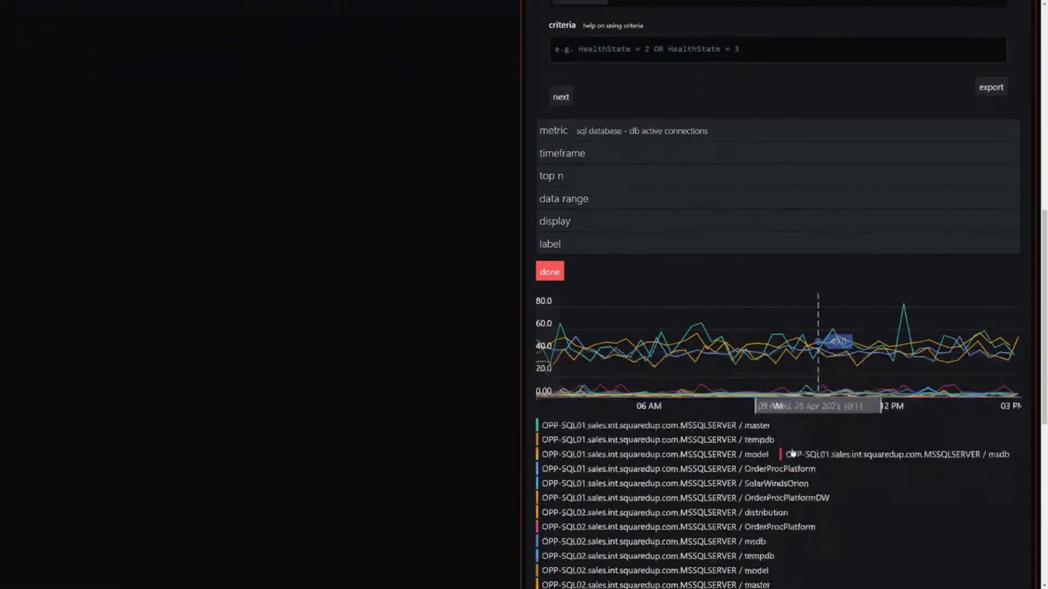
pyautogui.scroll(4, 744, 334)
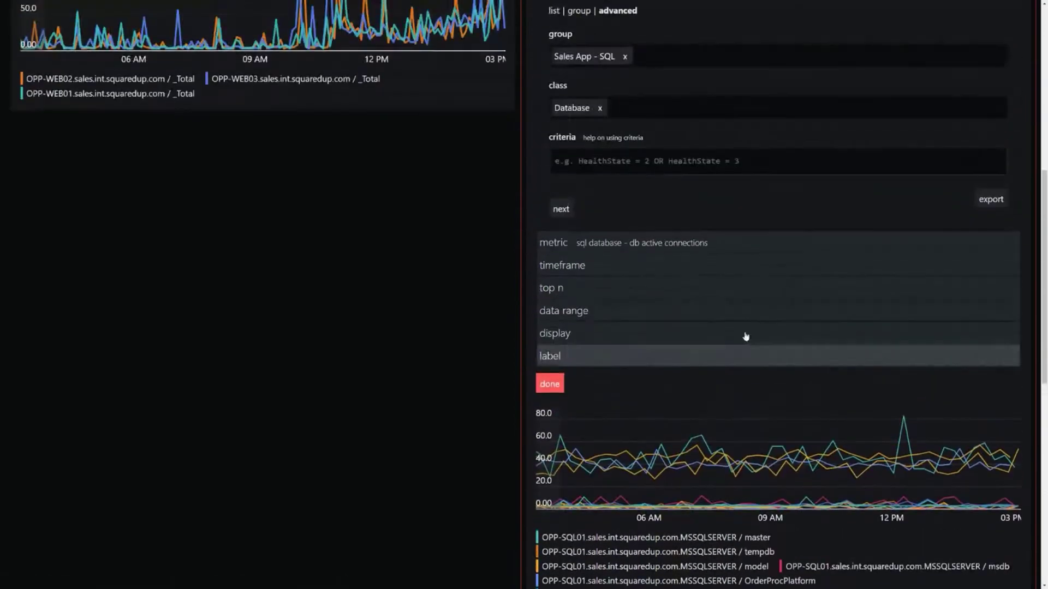
pyautogui.scroll(-6, 824, 366)
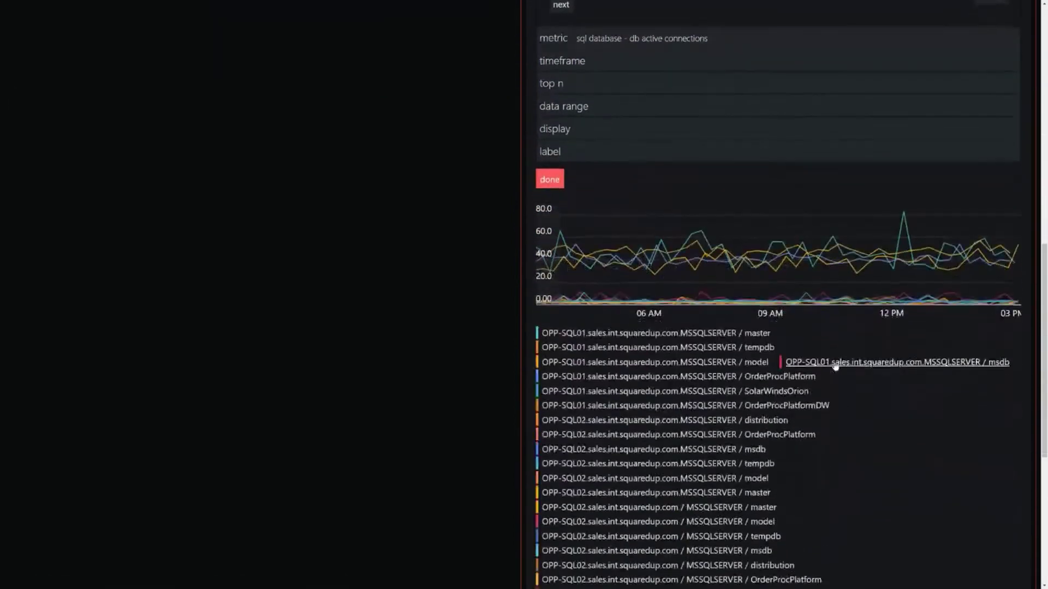
pyautogui.scroll(-1, 825, 394)
pyautogui.moveTo(821, 416); pyautogui.dragTo(758, 416)
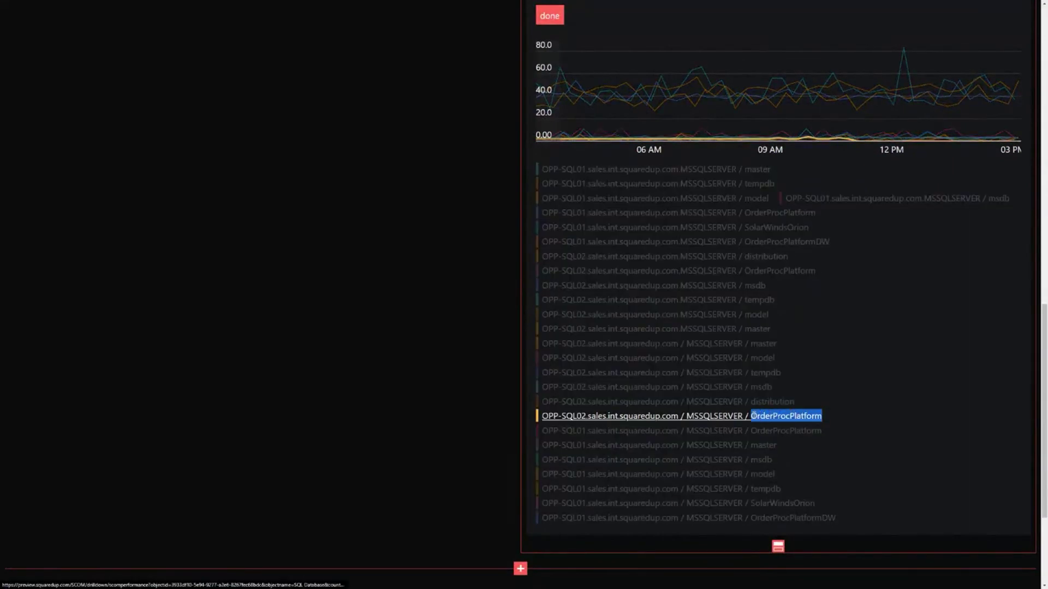
pyautogui.scroll(6, 873, 403)
pyautogui.click(583, 122)
pyautogui.scroll(2, 599, 107)
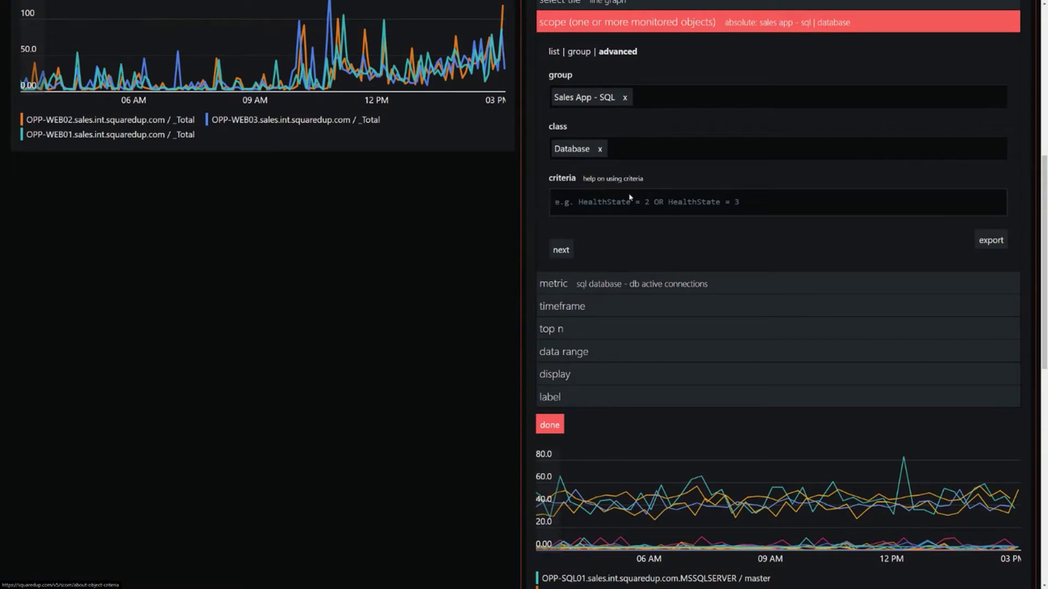
# Step: Filter the SQL tile with criteria DisplayName = 'OrderProcPlatform' and finish editing it
pyautogui.write('DisplayName')
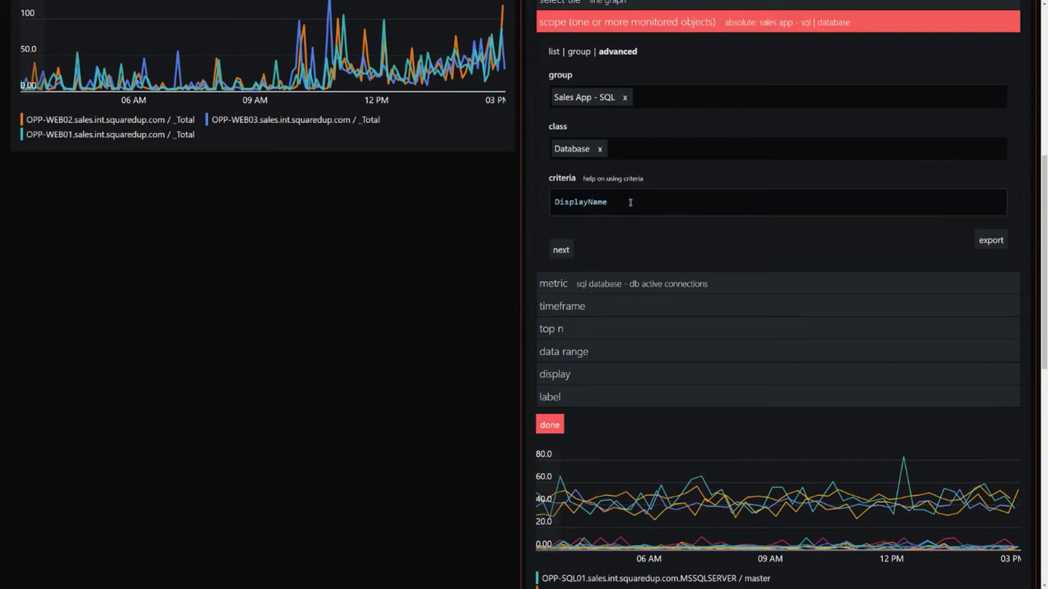
pyautogui.write(" = '")
pyautogui.write('OrderProcPlatform')
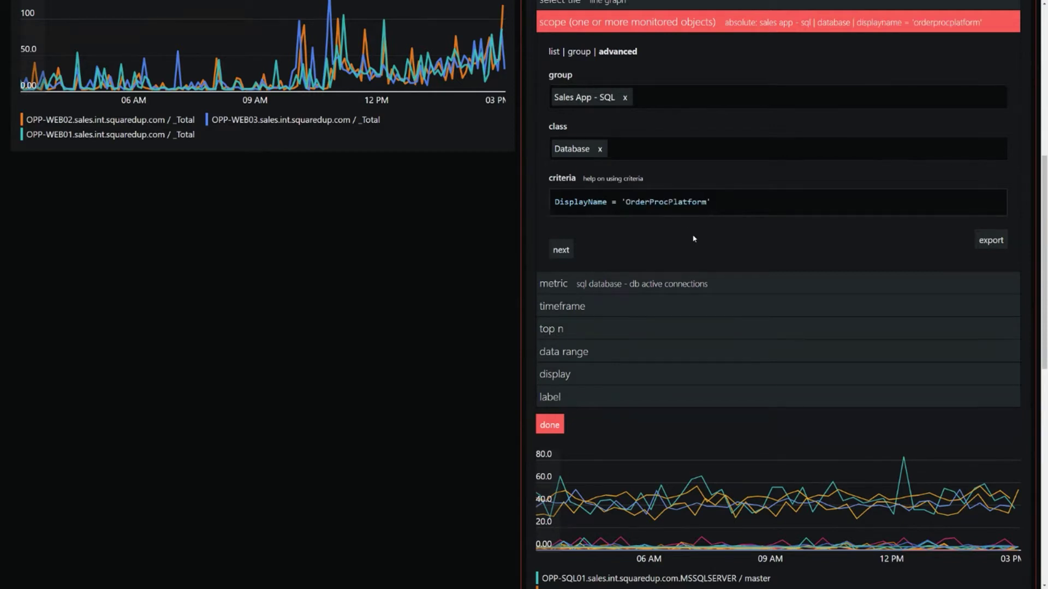
pyautogui.scroll(-3, 771, 271)
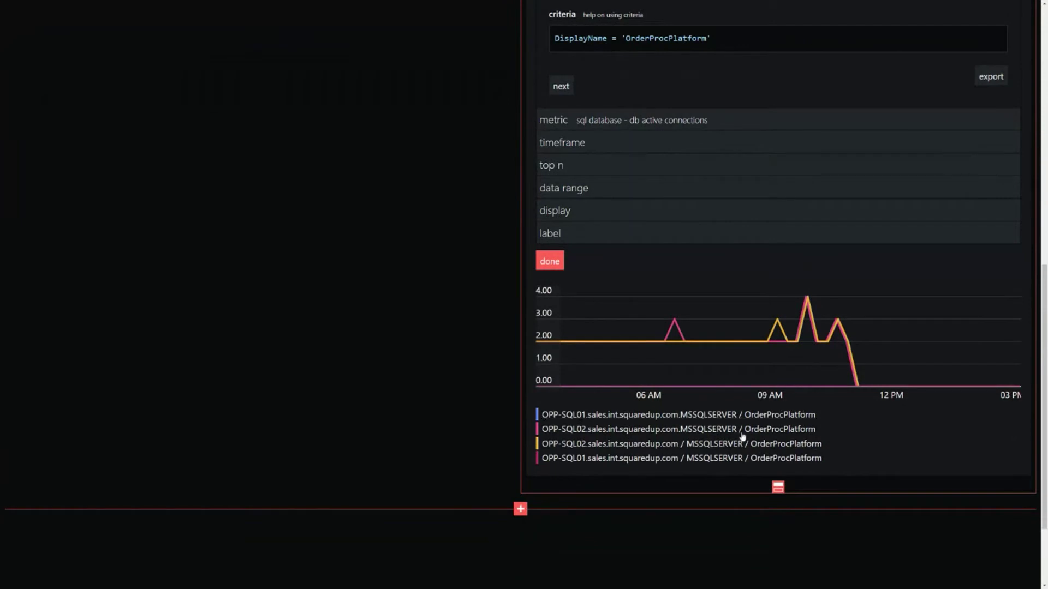
pyautogui.scroll(2, 783, 334)
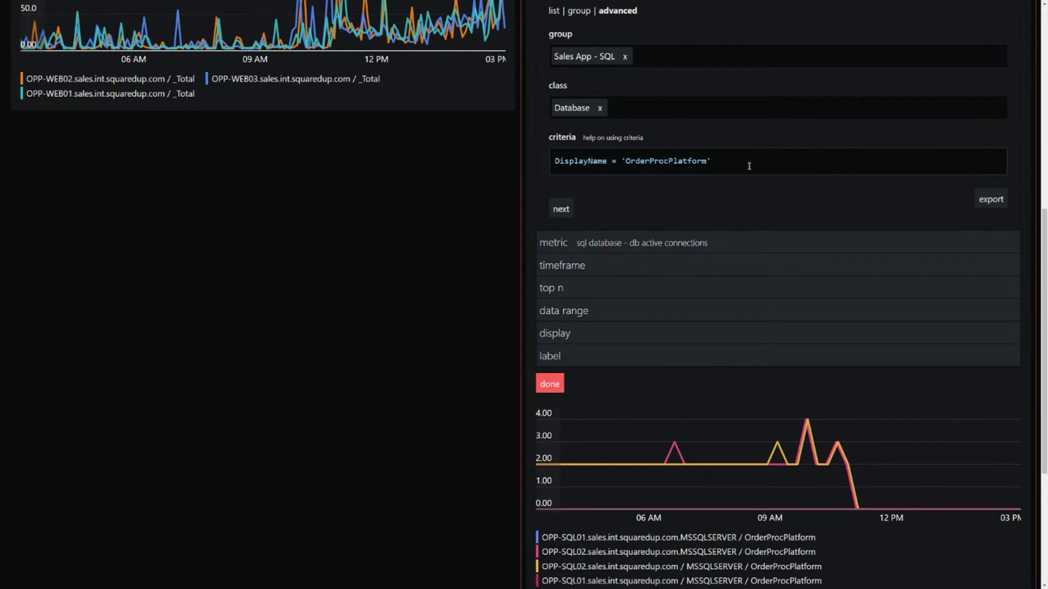
pyautogui.doubleClick(674, 162)
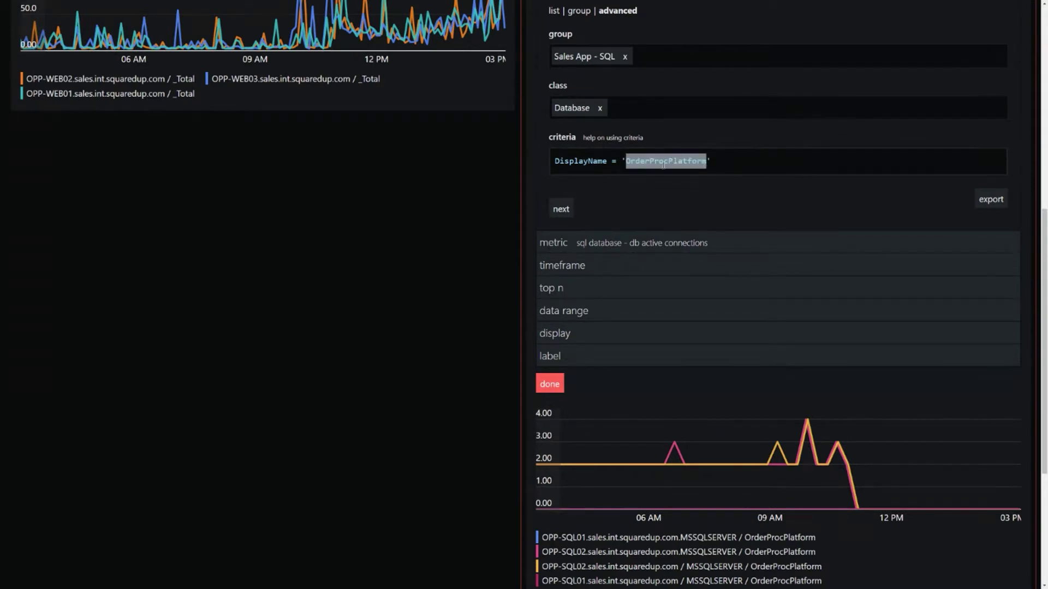
pyautogui.scroll(1, 678, 156)
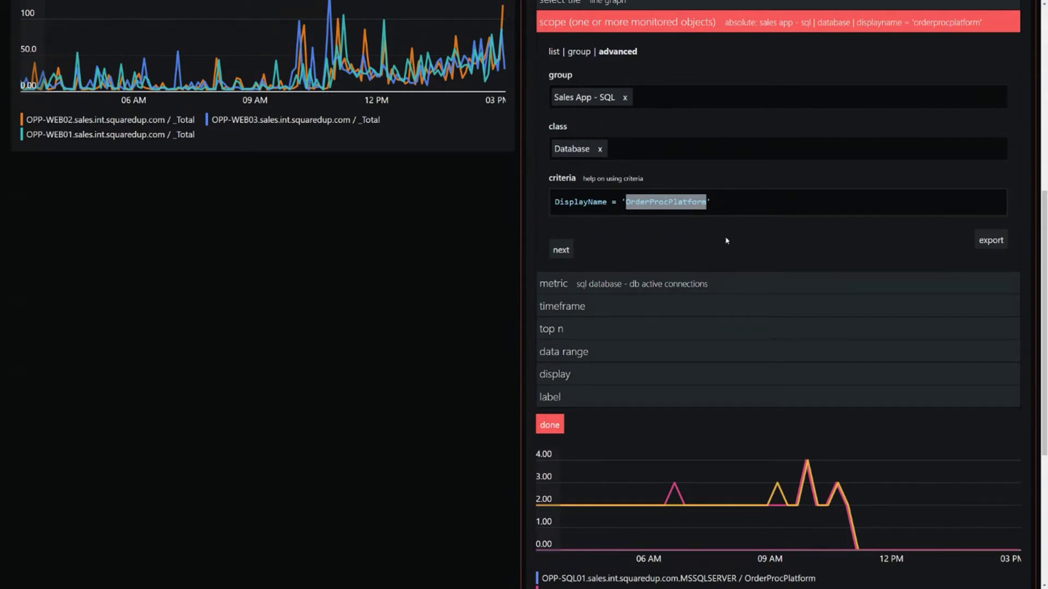
pyautogui.click(550, 425)
pyautogui.scroll(-1, 708, 407)
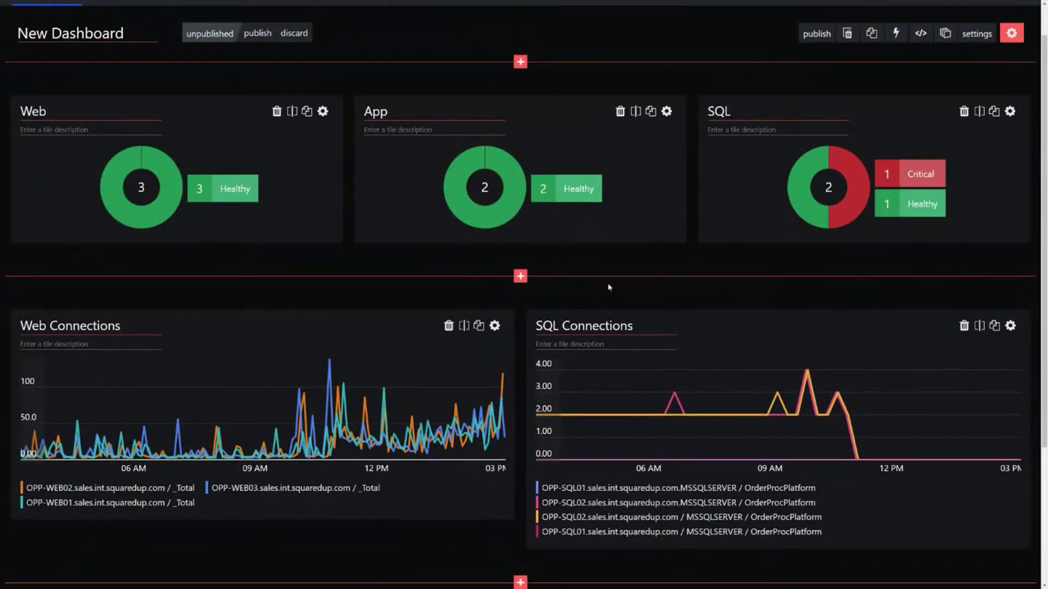
# Step: Insert a blank row beneath the Web, App and SQL donuts and show its tile types
pyautogui.click(521, 277)
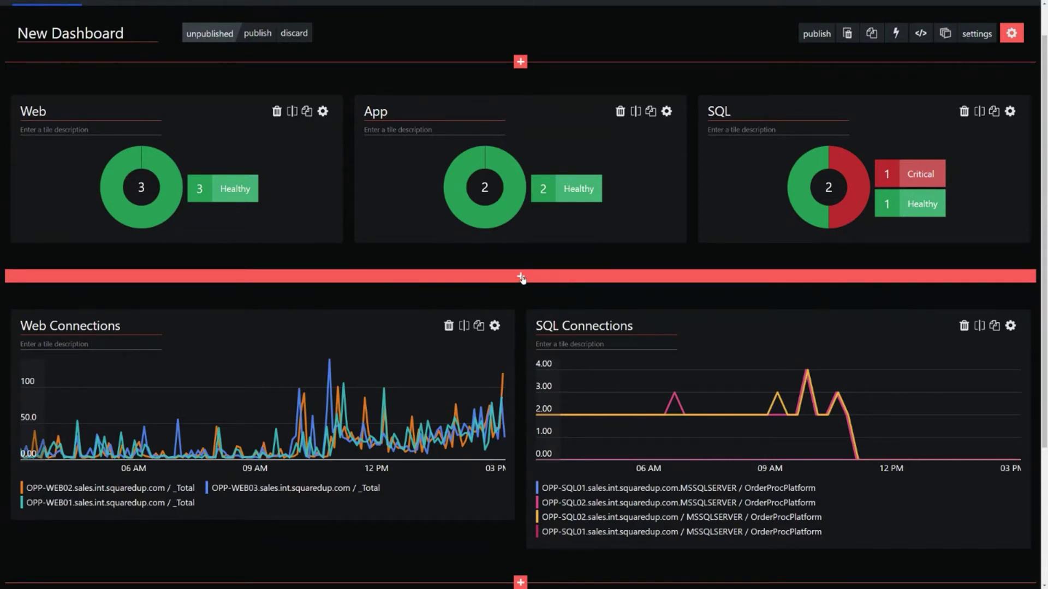
pyautogui.scroll(-3, 563, 403)
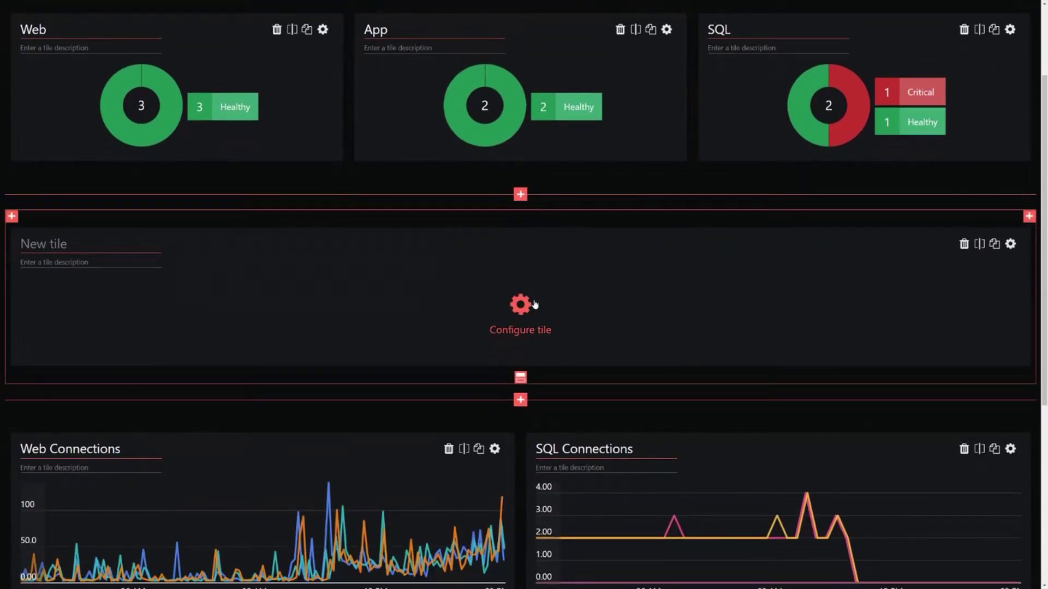
pyautogui.click(521, 306)
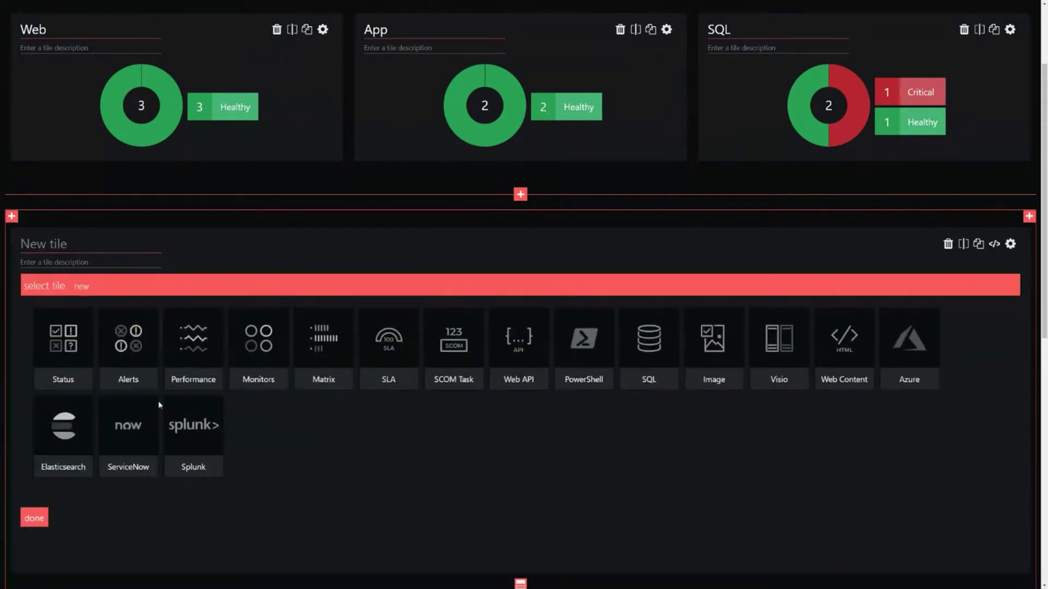
# Step: Make the new tile an alerts list titled 'Open Alerts'
pyautogui.click(122, 382)
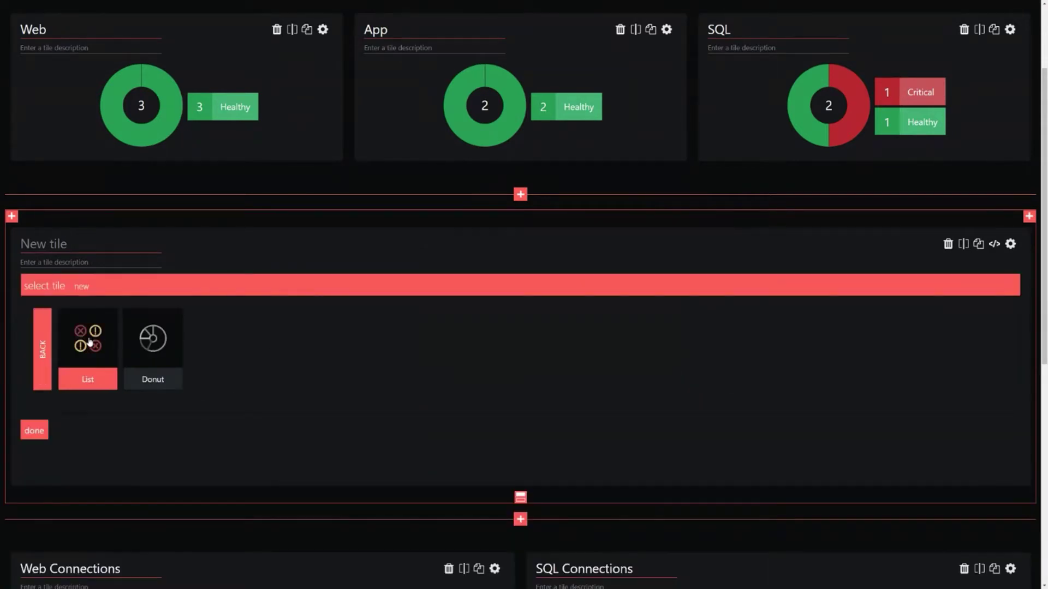
pyautogui.click(86, 342)
pyautogui.click(63, 250)
pyautogui.write('AO')
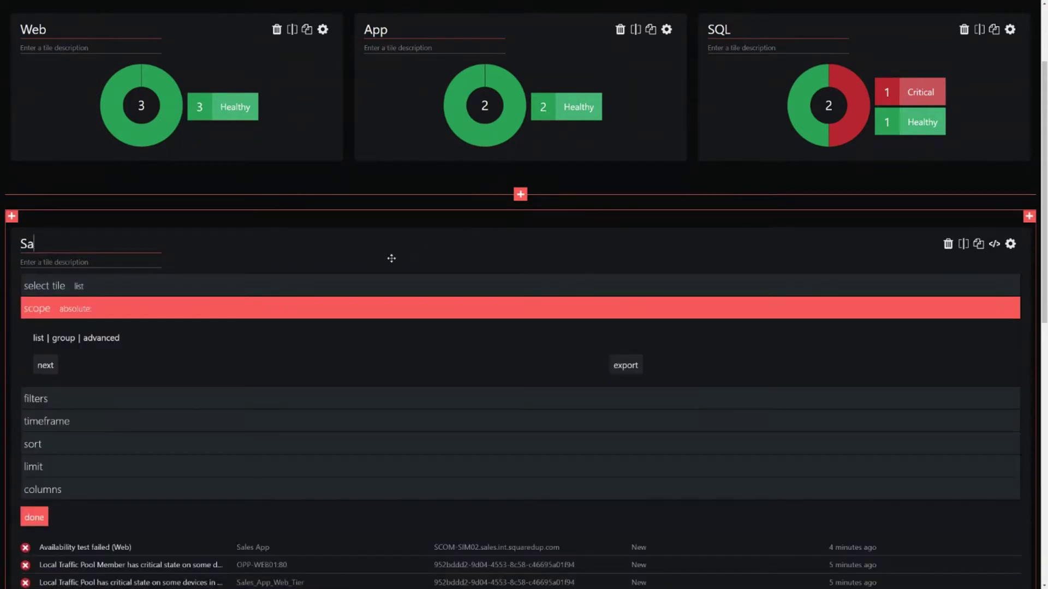
pyautogui.press('BackSpace')
pyautogui.press('BackSpace')
pyautogui.write('Open Alerts')
# Step: Copy the '12 hours' description onto the Web Connections and SQL Connections tiles
pyautogui.click(69, 262)
pyautogui.write('12 hours')
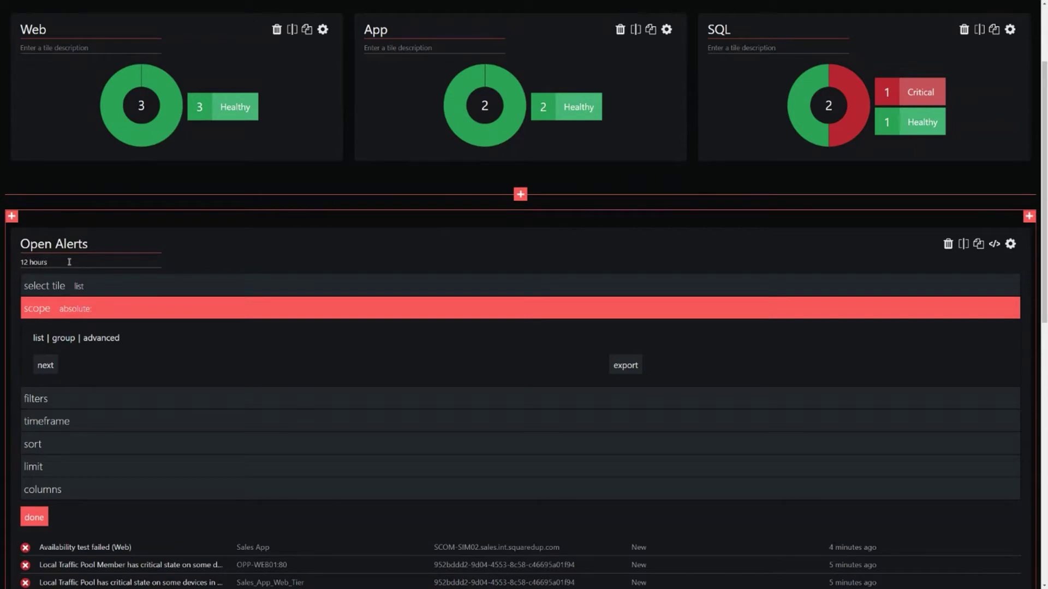
pyautogui.moveTo(69, 262); pyautogui.dragTo(19, 265)
pyautogui.hotkey('ctrl', 'c')
pyautogui.scroll(-6, 65, 258)
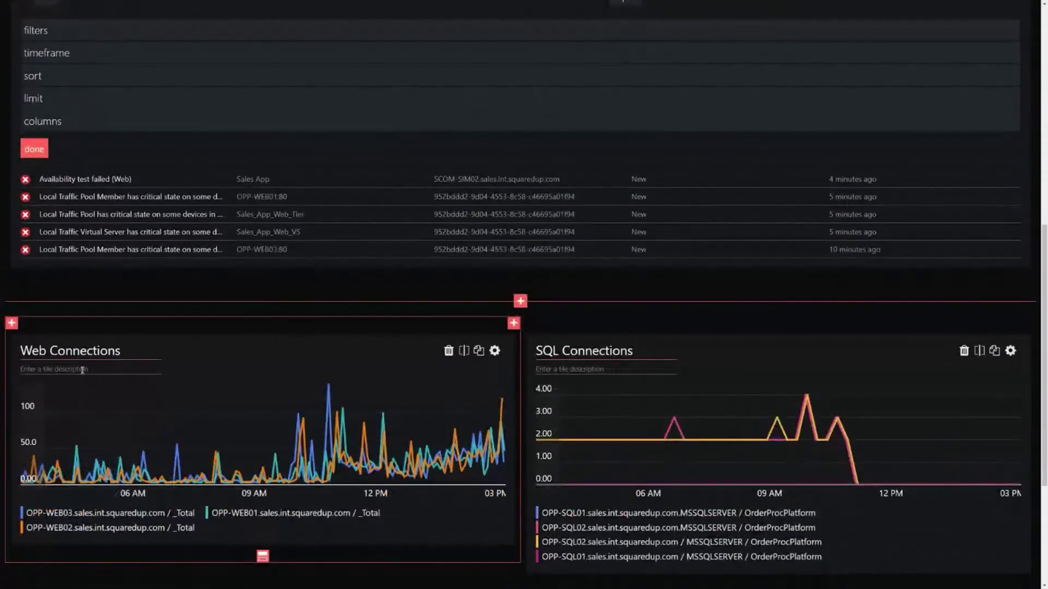
pyautogui.click(82, 370)
pyautogui.hotkey('ctrl', 'v')
pyautogui.click(552, 369)
pyautogui.hotkey('ctrl', 'v')
pyautogui.scroll(3, 452, 351)
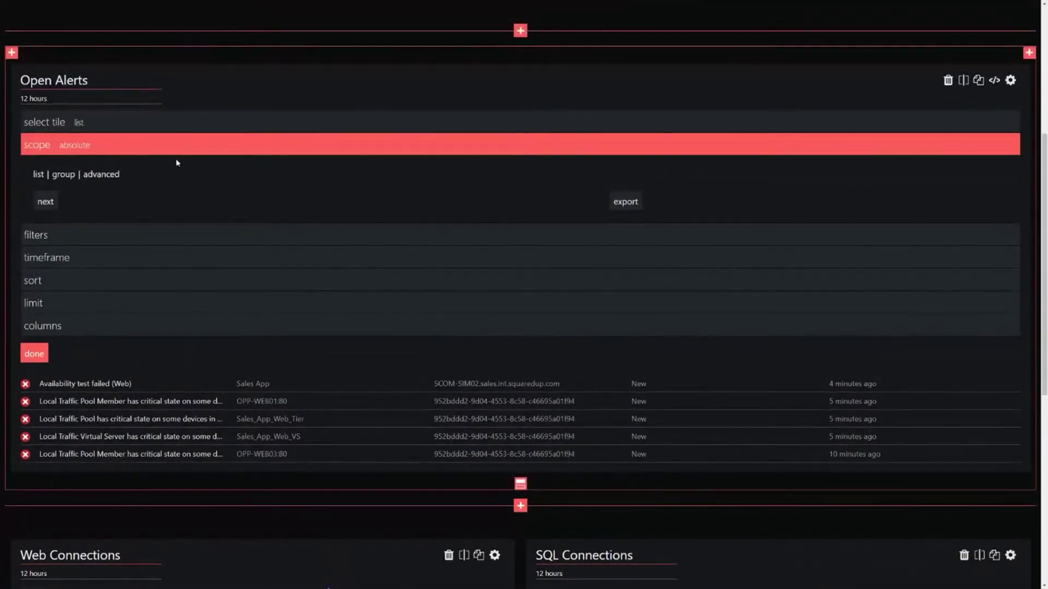
# Step: Scope the alerts to the Sales App - Grouping group, searched as 'sales app group'
pyautogui.click(64, 175)
pyautogui.click(103, 175)
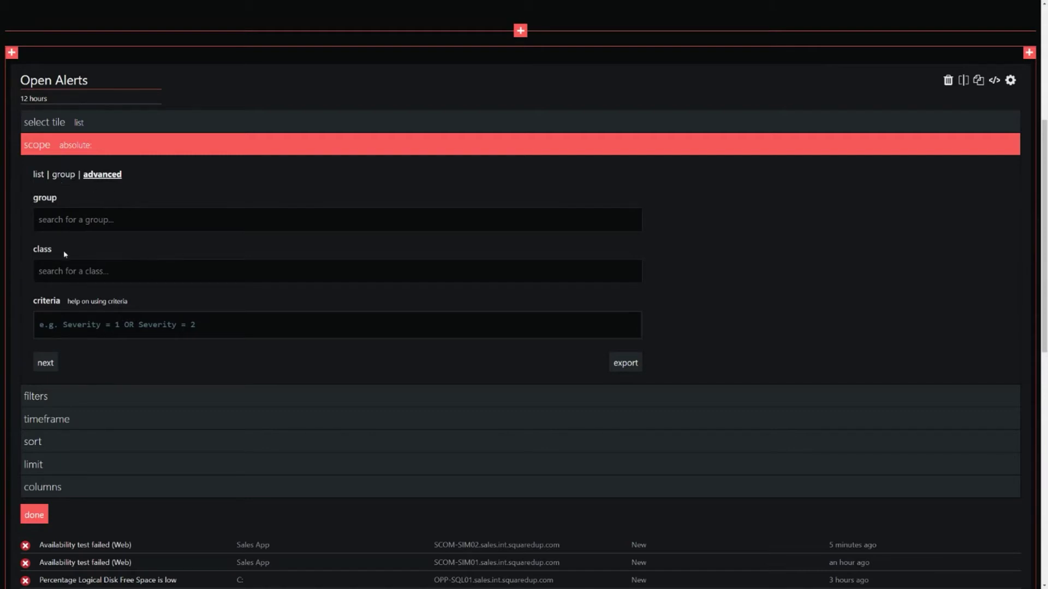
pyautogui.click(60, 174)
pyautogui.write('sales app group')
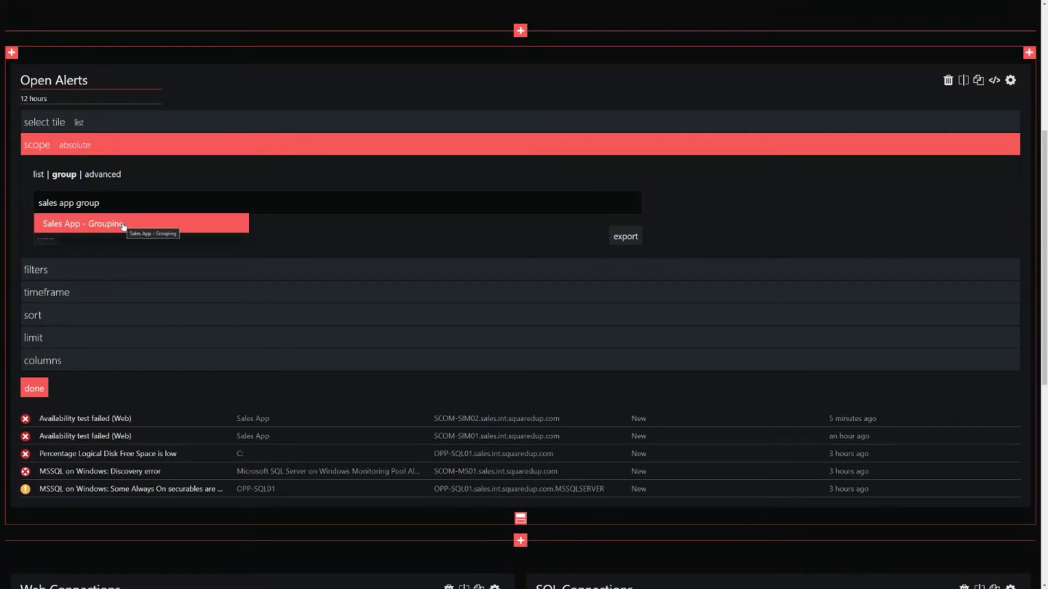
pyautogui.click(123, 224)
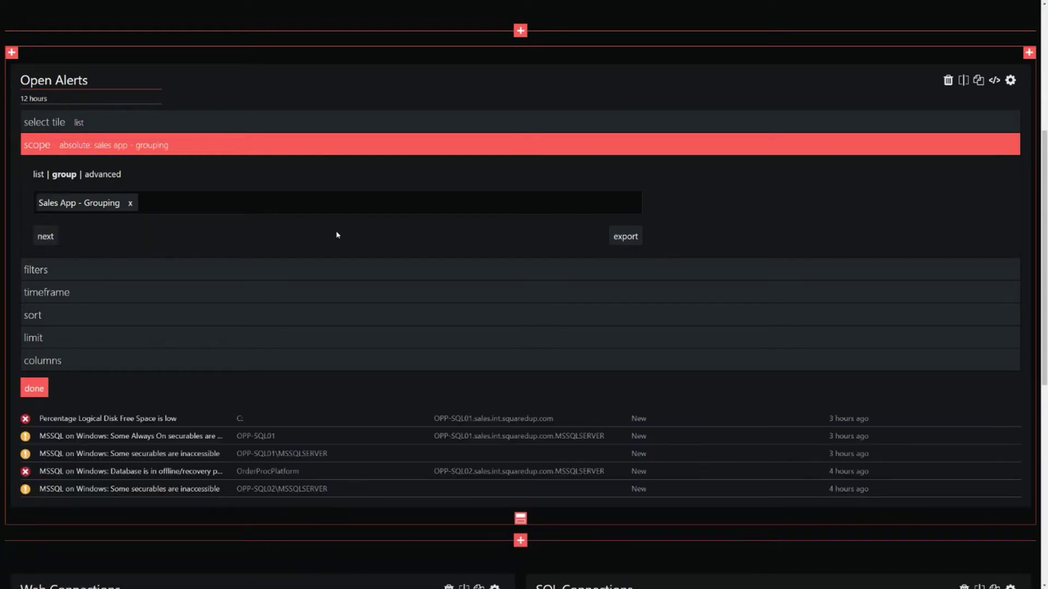
# Step: Make Open Alerts follow the page timeframe and reposition it in the layout
pyautogui.click(175, 367)
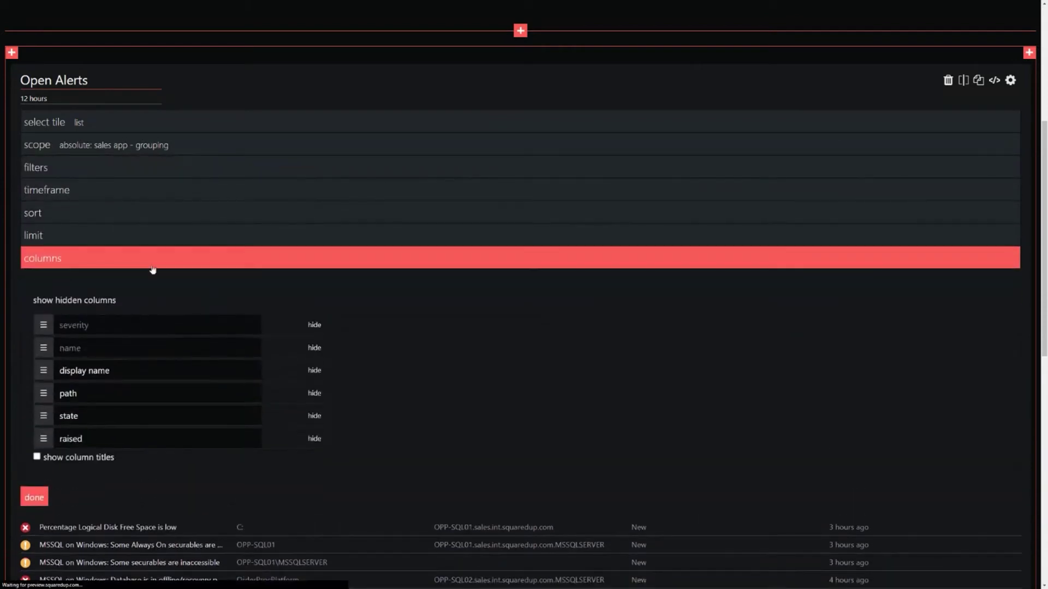
pyautogui.click(81, 169)
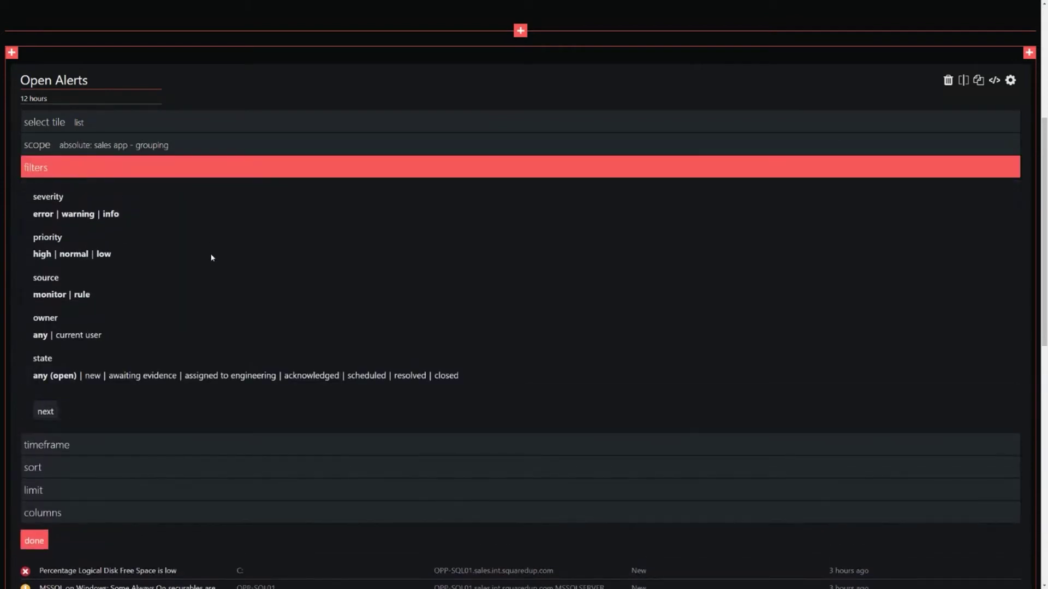
pyautogui.scroll(-2, 212, 258)
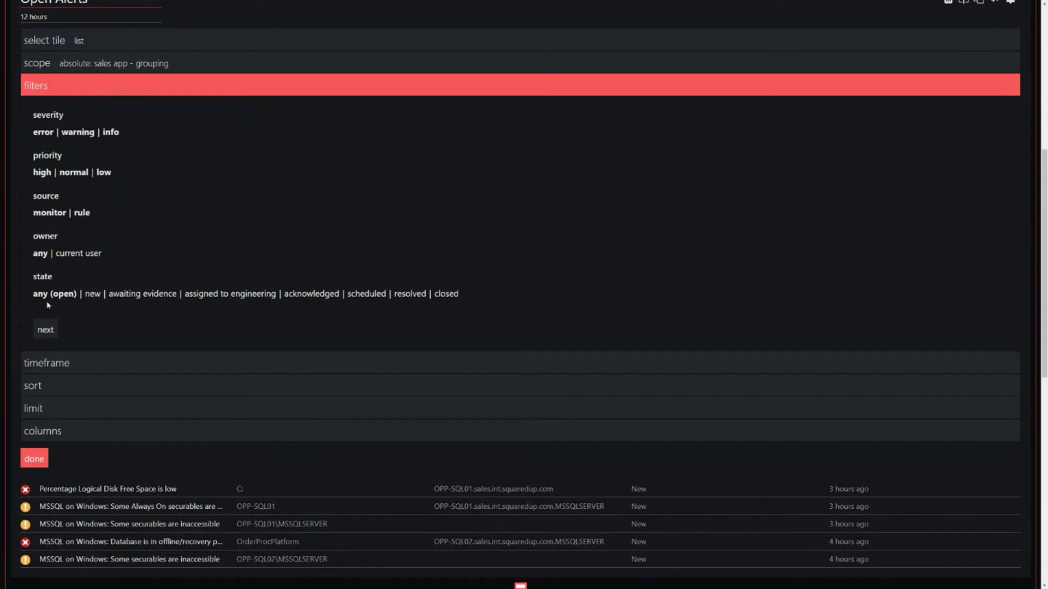
pyautogui.rightClick(611, 293)
pyautogui.click(521, 220)
pyautogui.click(65, 366)
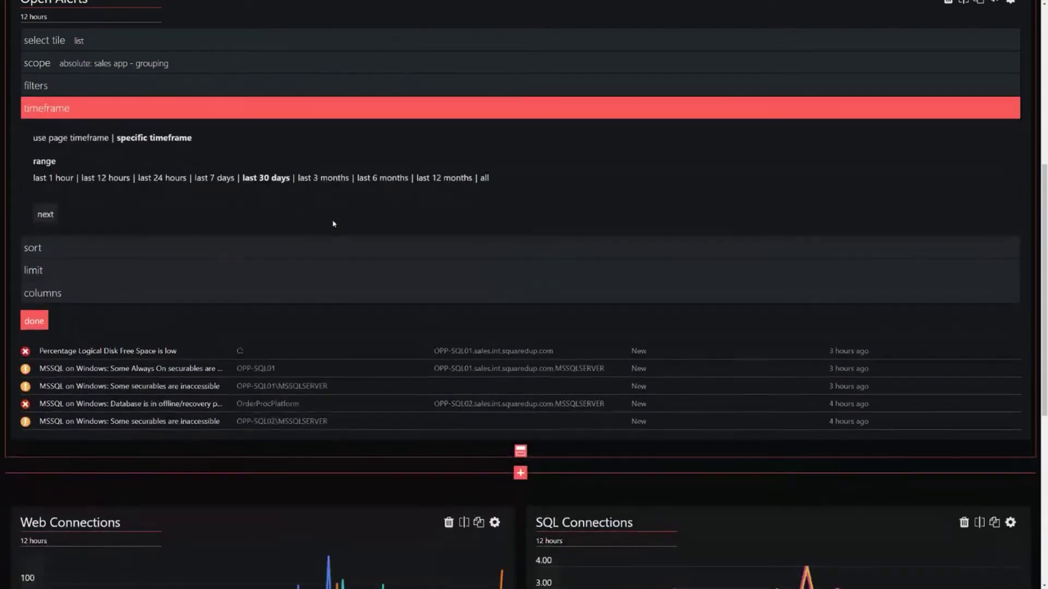
pyautogui.click(73, 139)
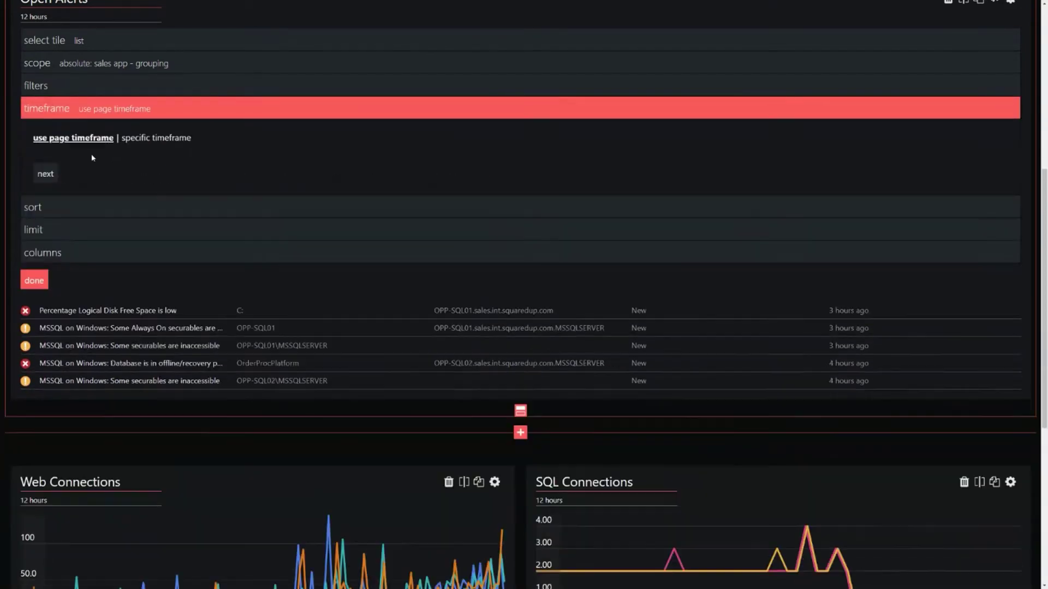
pyautogui.scroll(2, 290, 162)
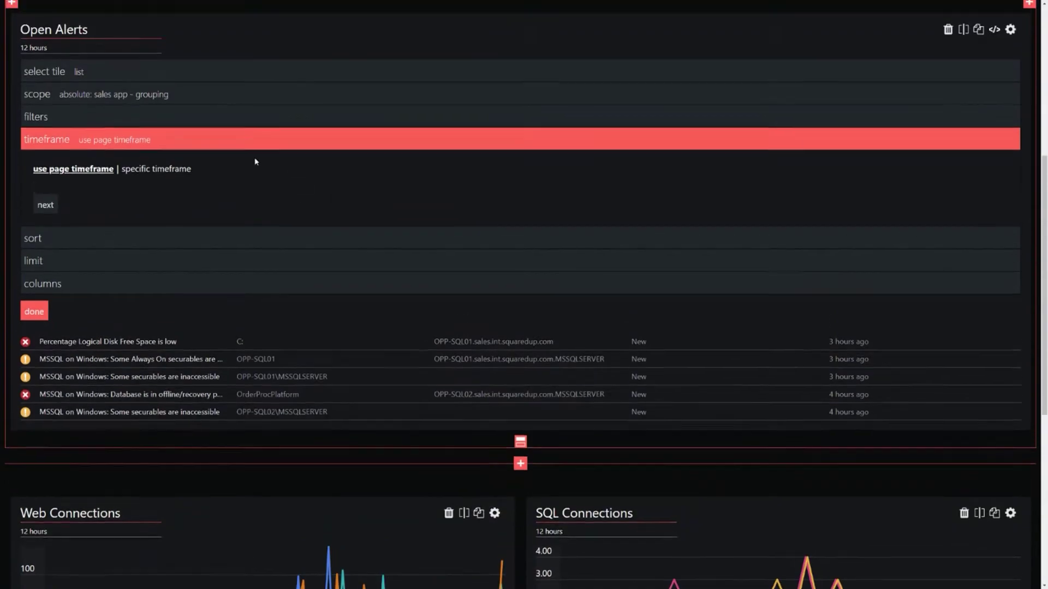
pyautogui.moveTo(60, 50); pyautogui.dragTo(45, 61)
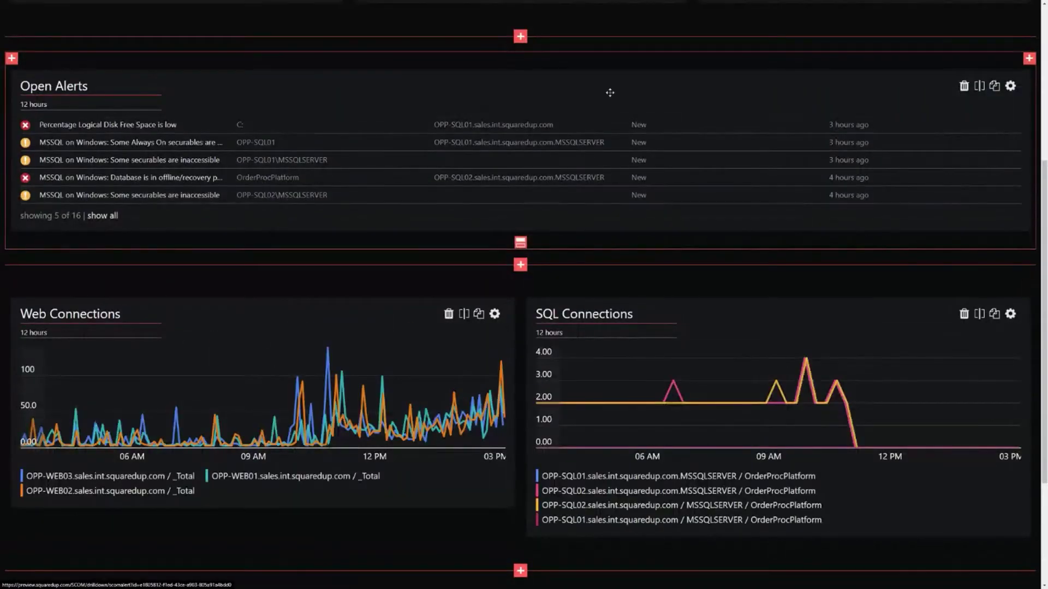
pyautogui.moveTo(58, 102); pyautogui.dragTo(16, 107)
pyautogui.click(259, 225)
# Step: Try a sort field on the Open Alerts tile, then revert to the default sort order
pyautogui.moveTo(975, 150)
pyautogui.click(1010, 86)
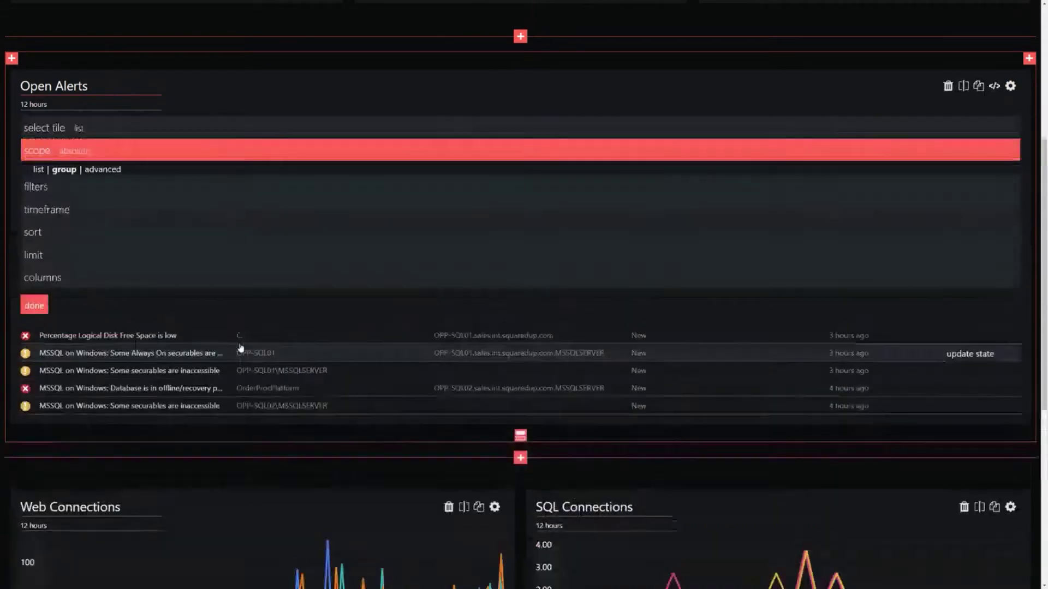
pyautogui.click(89, 328)
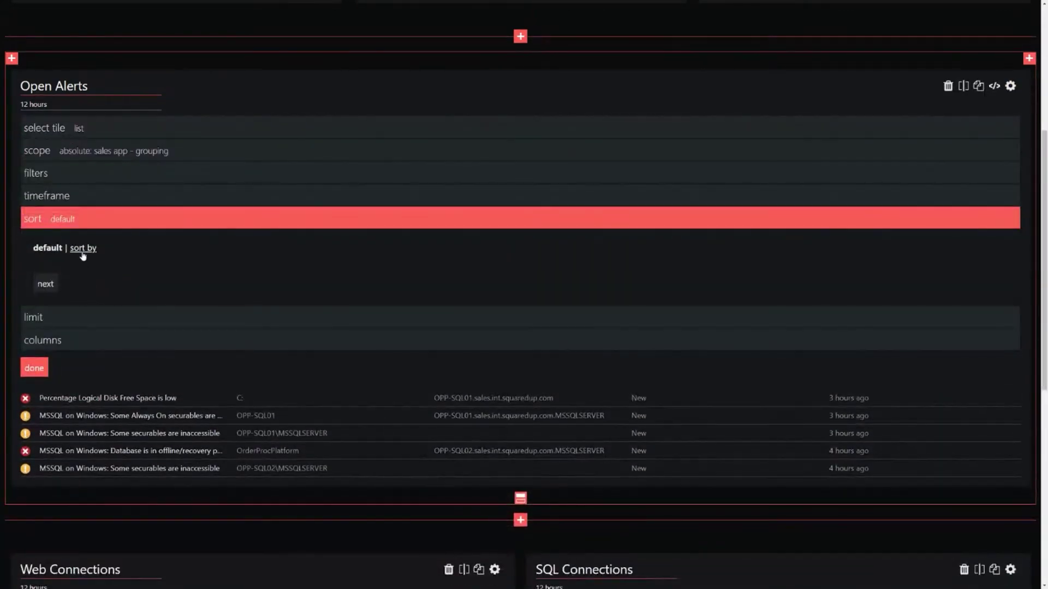
pyautogui.click(82, 253)
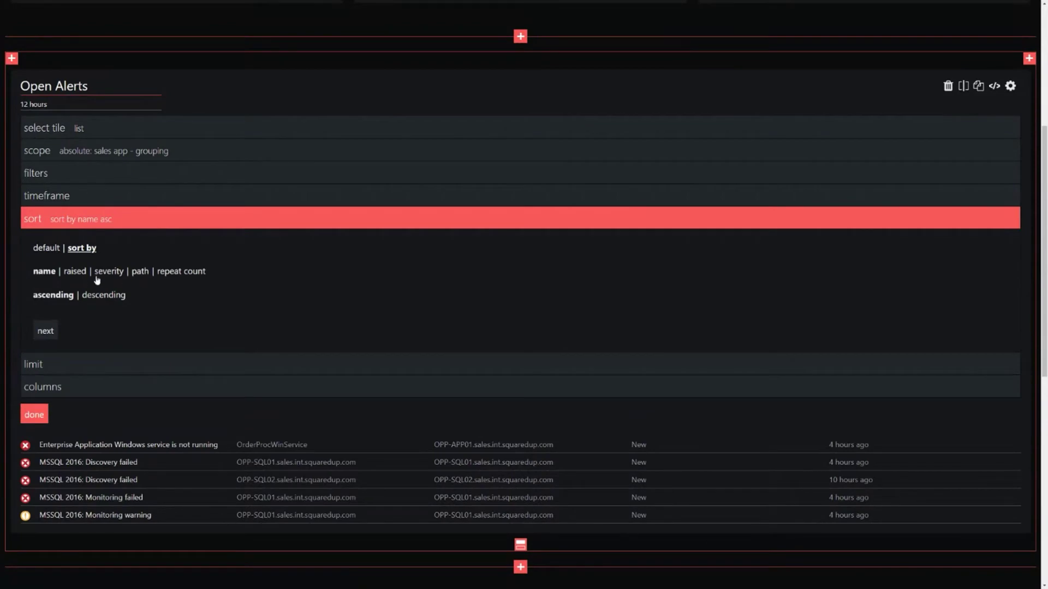
pyautogui.click(48, 250)
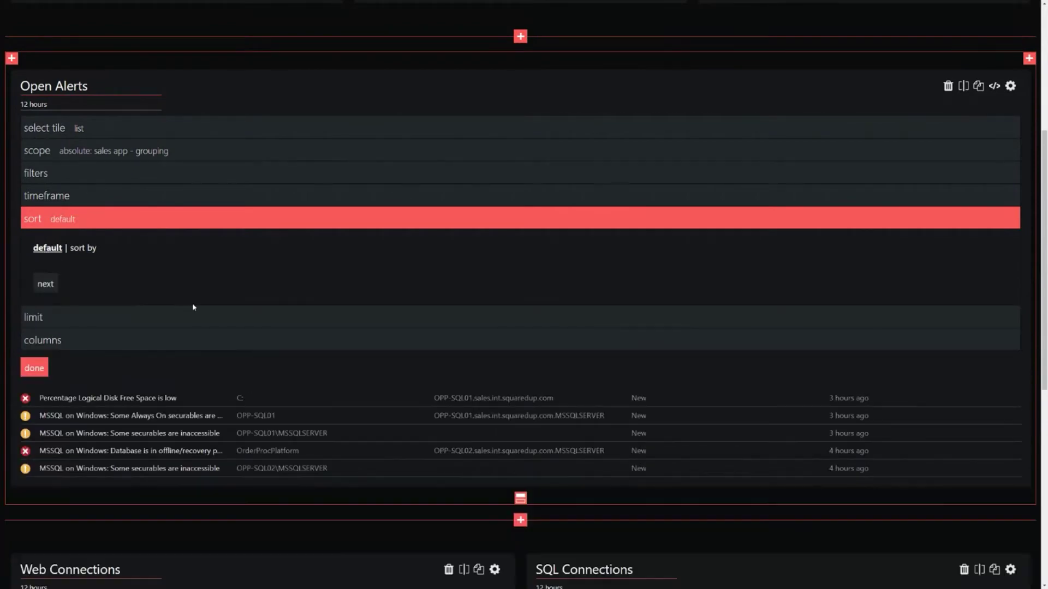
# Step: Toggle alert limiting off and back on, replace the limit 10 with 5, and expand columns
pyautogui.click(65, 317)
pyautogui.scroll(-1, 83, 287)
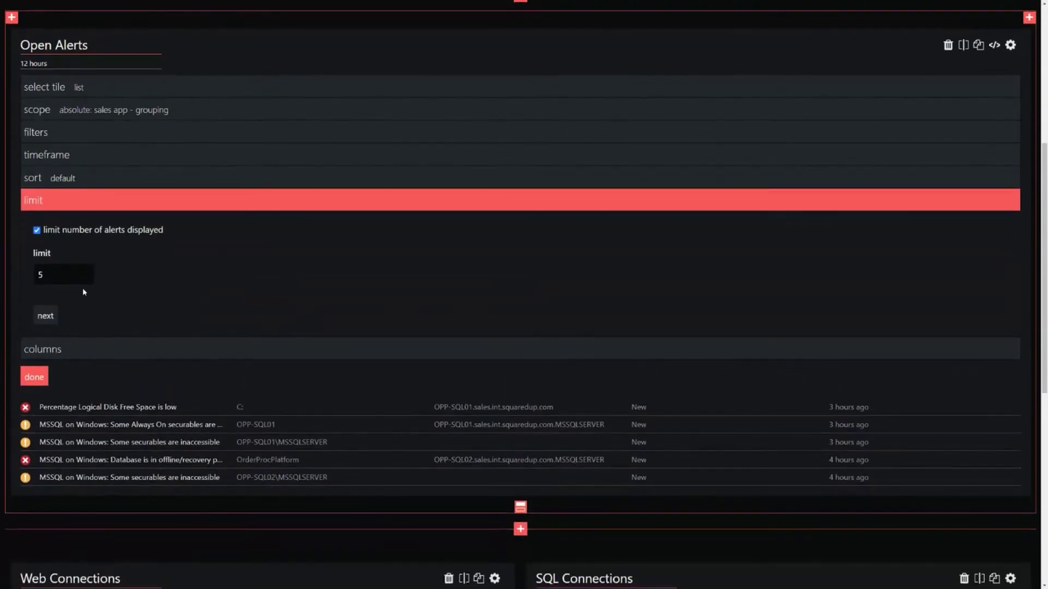
pyautogui.click(66, 275)
pyautogui.click(140, 290)
pyautogui.doubleClick(65, 273)
pyautogui.click(36, 230)
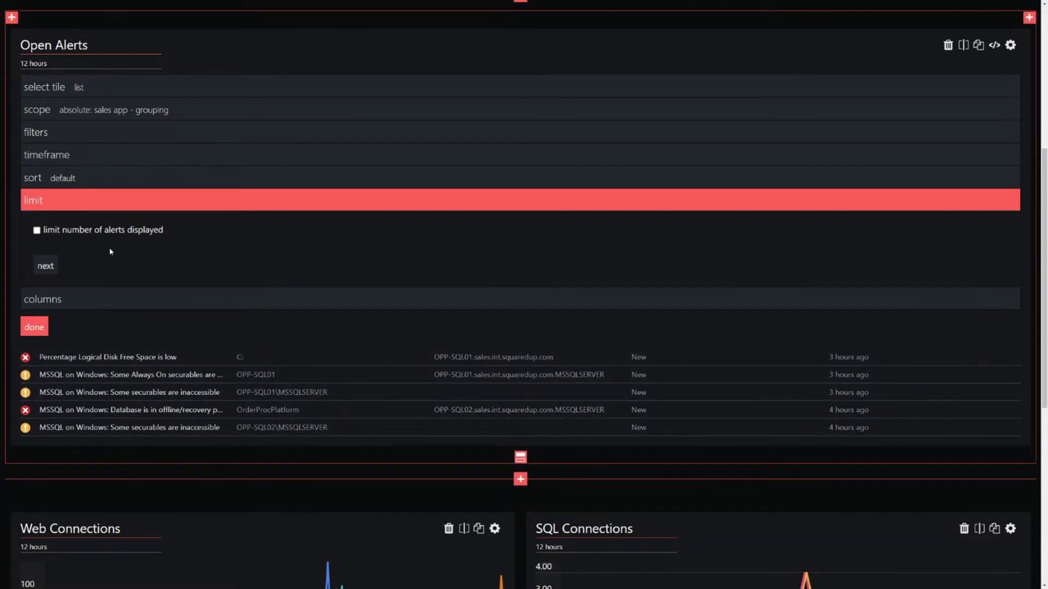
pyautogui.click(105, 234)
pyautogui.doubleClick(43, 275)
pyautogui.write('5')
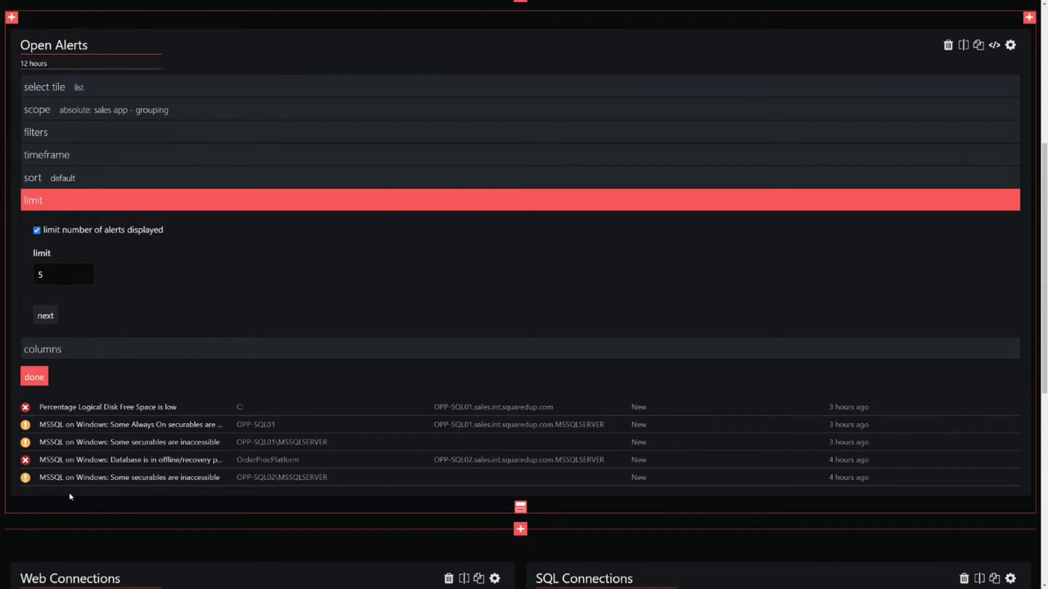
pyautogui.click(273, 343)
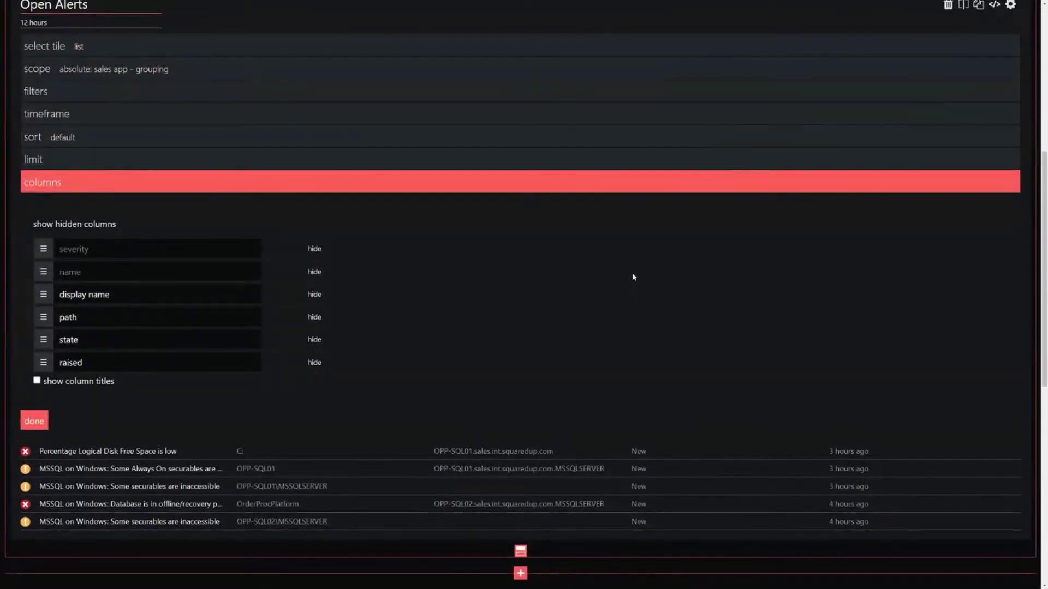
# Step: Retitle the display name column 'Display Name' and show column titles above the alert list
pyautogui.click(113, 294)
pyautogui.write('Display Nma')
pyautogui.press('BackSpace')
pyautogui.press('BackSpace')
pyautogui.write('ame')
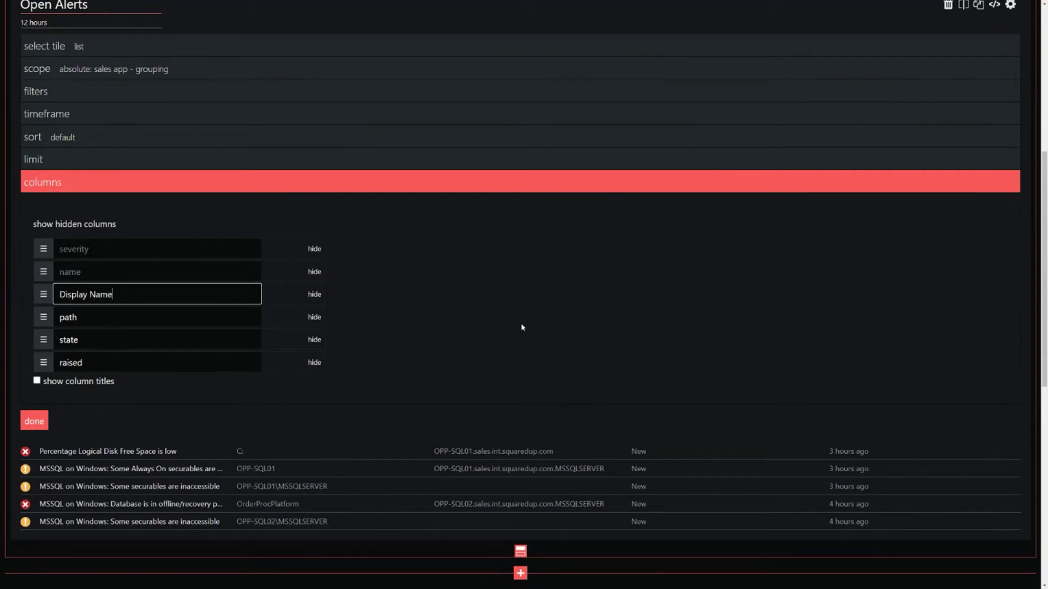
pyautogui.click(37, 380)
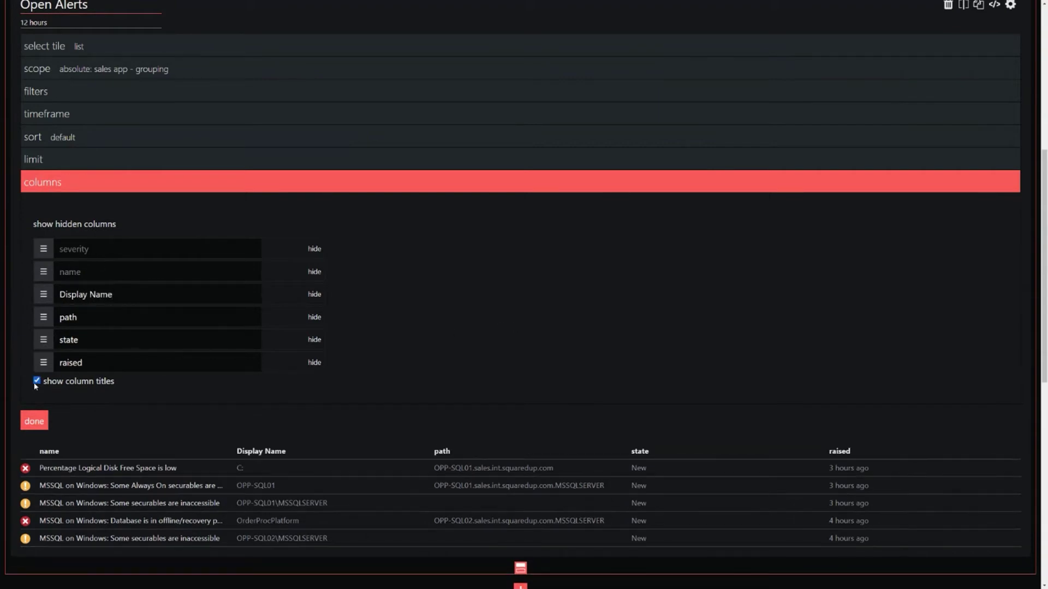
pyautogui.tripleClick(281, 450)
pyautogui.click(271, 459)
# Step: Rename the remaining column titles to Path, State, Raised and Name
pyautogui.moveTo(145, 311); pyautogui.dragTo(45, 319)
pyautogui.write('Path')
pyautogui.click(62, 339)
pyautogui.write('S')
pyautogui.doubleClick(61, 363)
pyautogui.write('Raised')
pyautogui.click(486, 302)
pyautogui.doubleClick(83, 265)
pyautogui.write('Name')
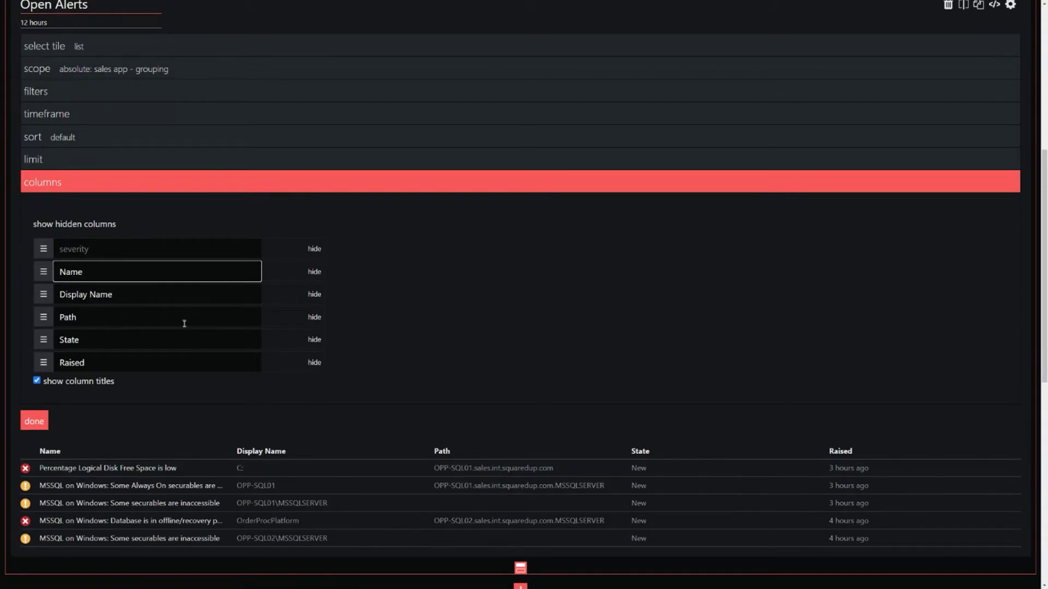
pyautogui.click(453, 329)
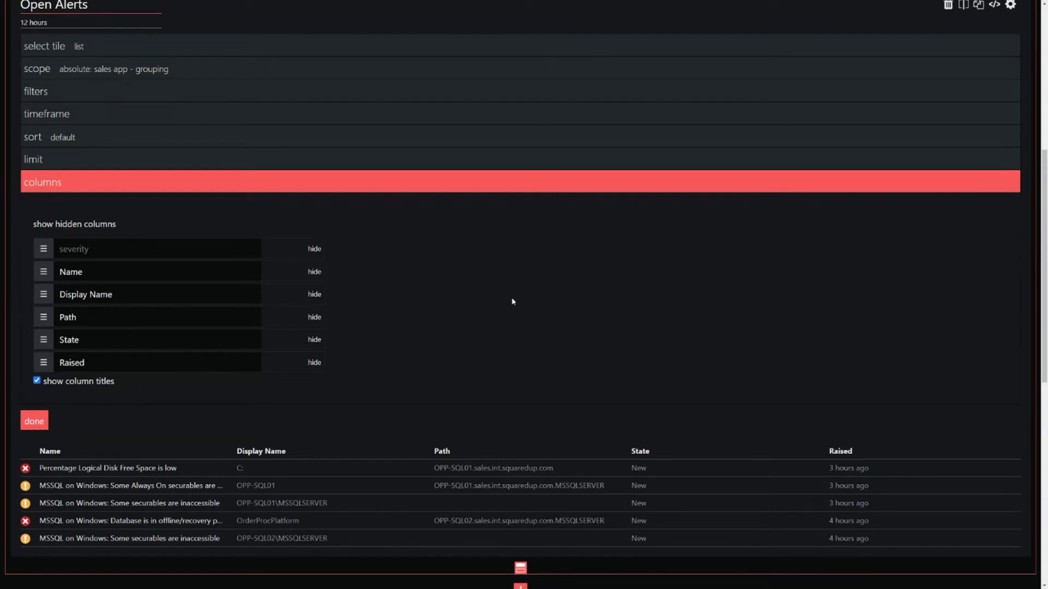
# Step: Review the hidden columns, hide the unused ones, and finish the Open Alerts tile
pyautogui.click(67, 225)
pyautogui.scroll(-4, 570, 331)
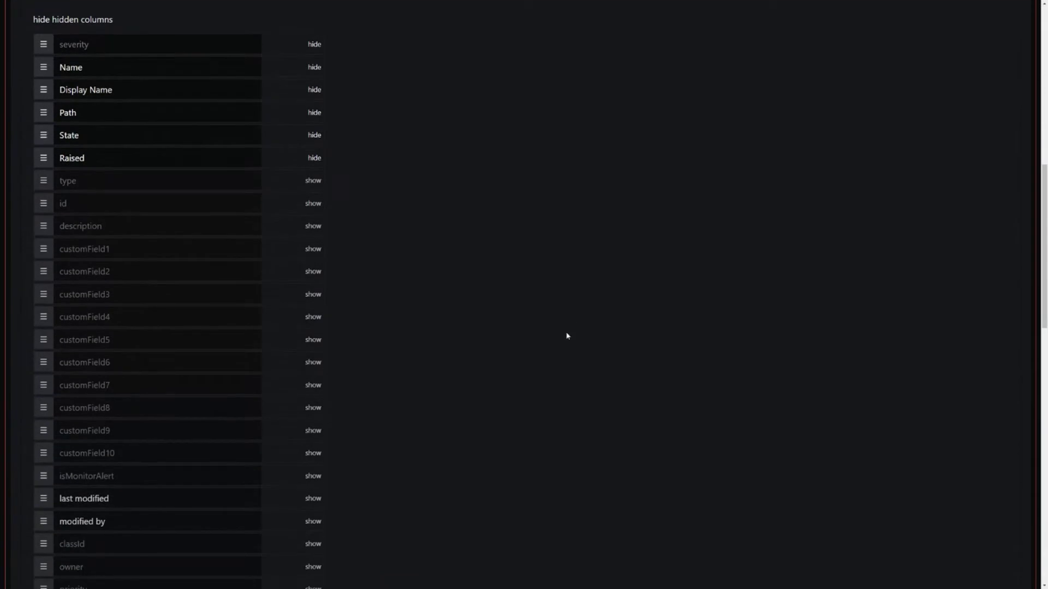
pyautogui.click(145, 250)
pyautogui.click(122, 268)
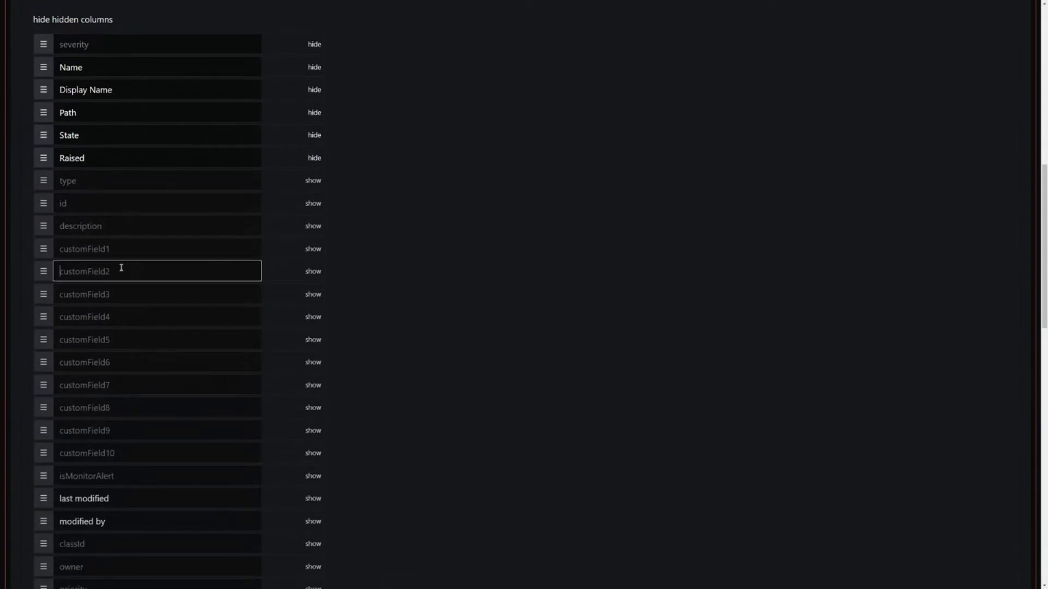
pyautogui.click(133, 288)
pyautogui.click(142, 318)
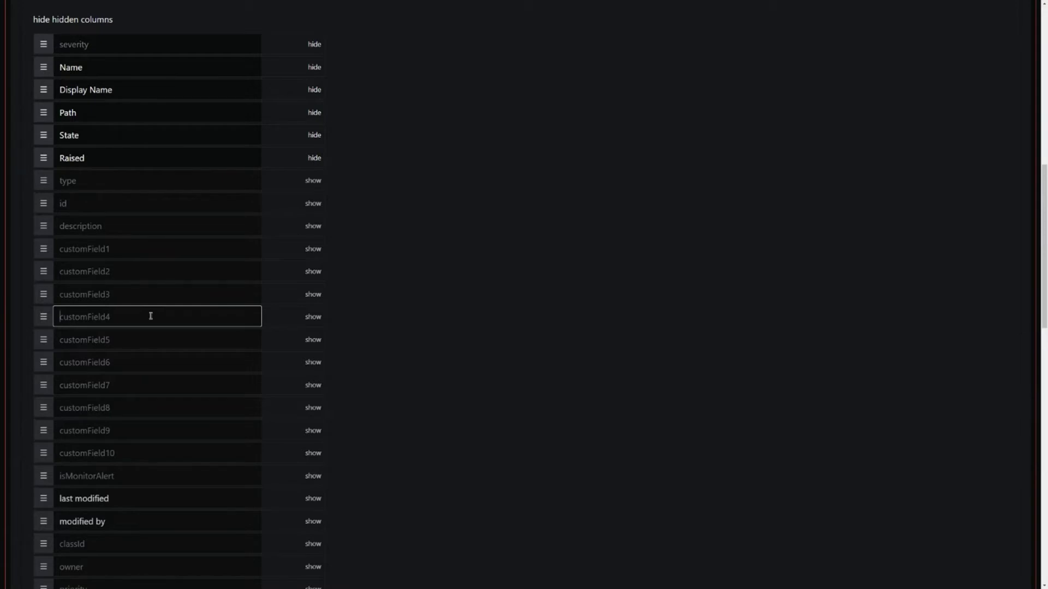
pyautogui.scroll(-5, 152, 316)
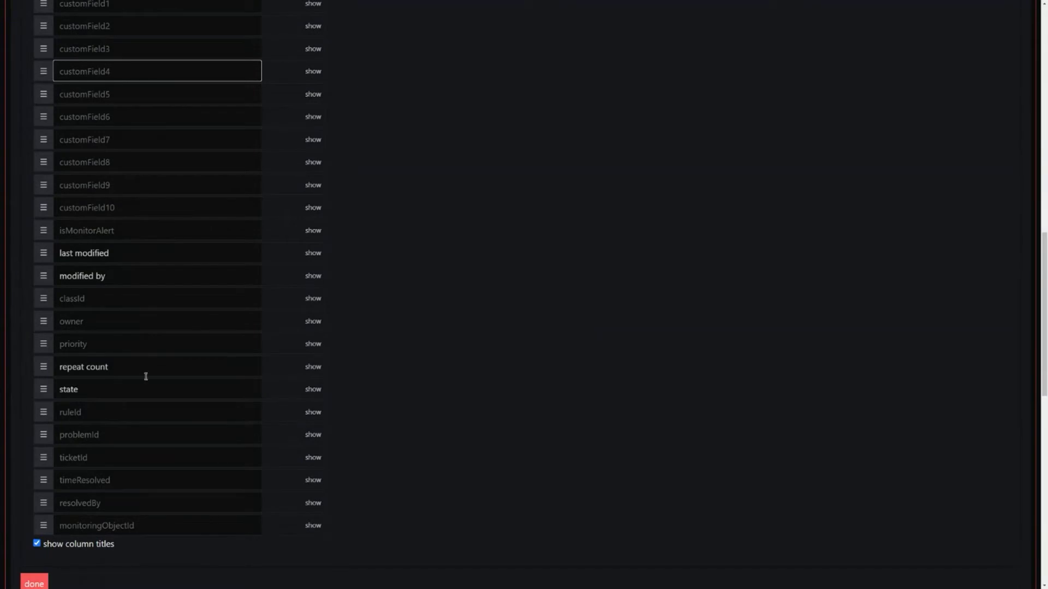
pyautogui.tripleClick(139, 365)
pyautogui.click(174, 358)
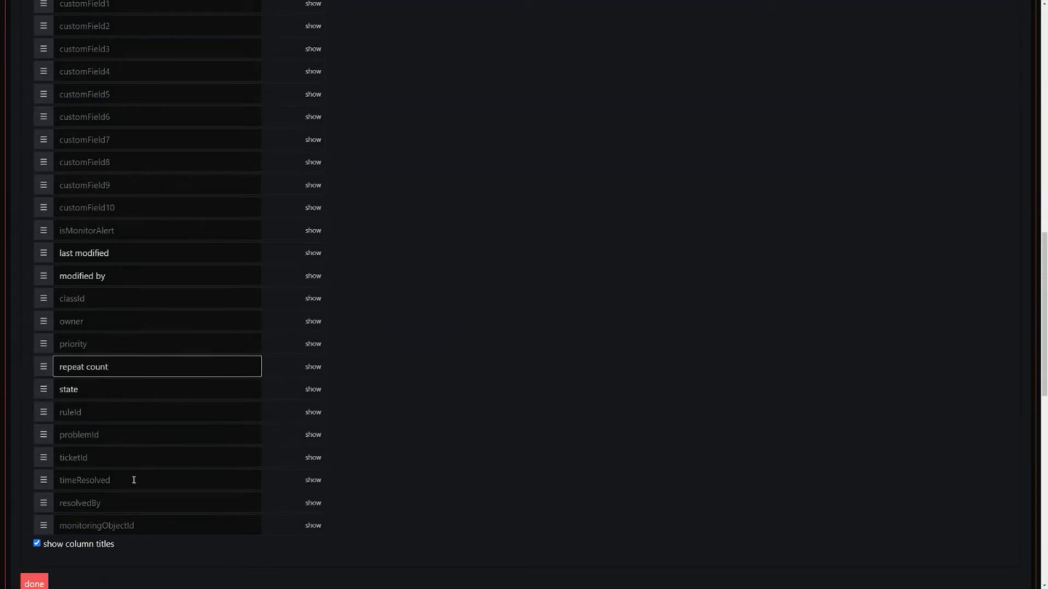
pyautogui.scroll(6, 104, 305)
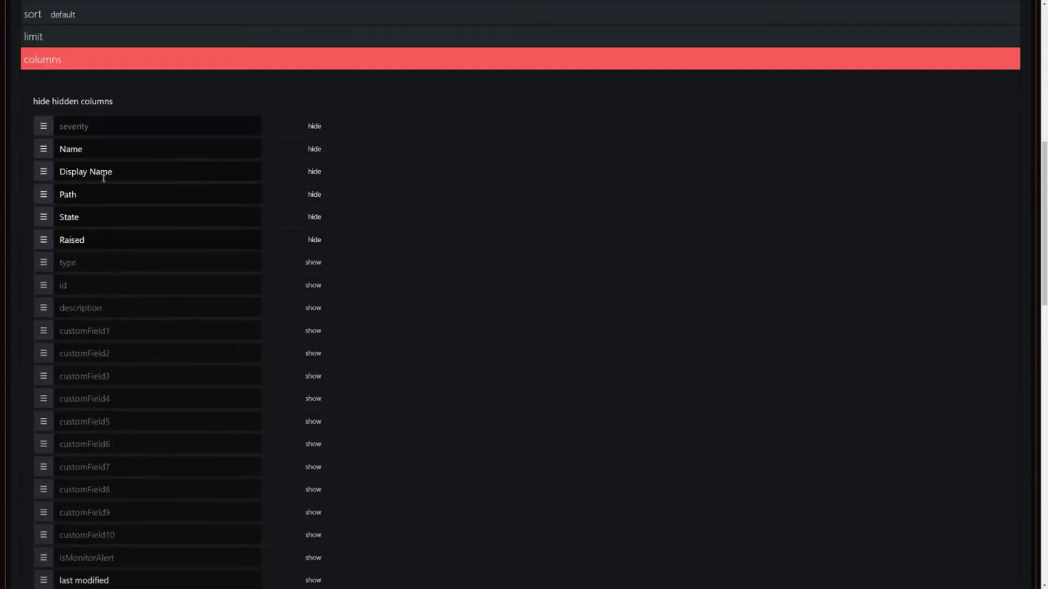
pyautogui.click(59, 100)
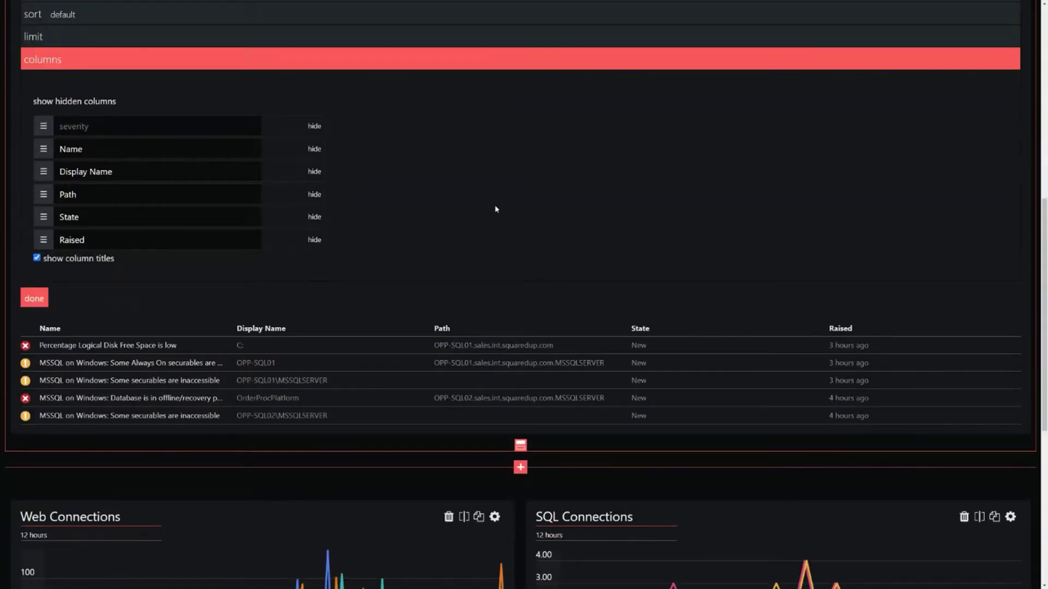
pyautogui.click(34, 298)
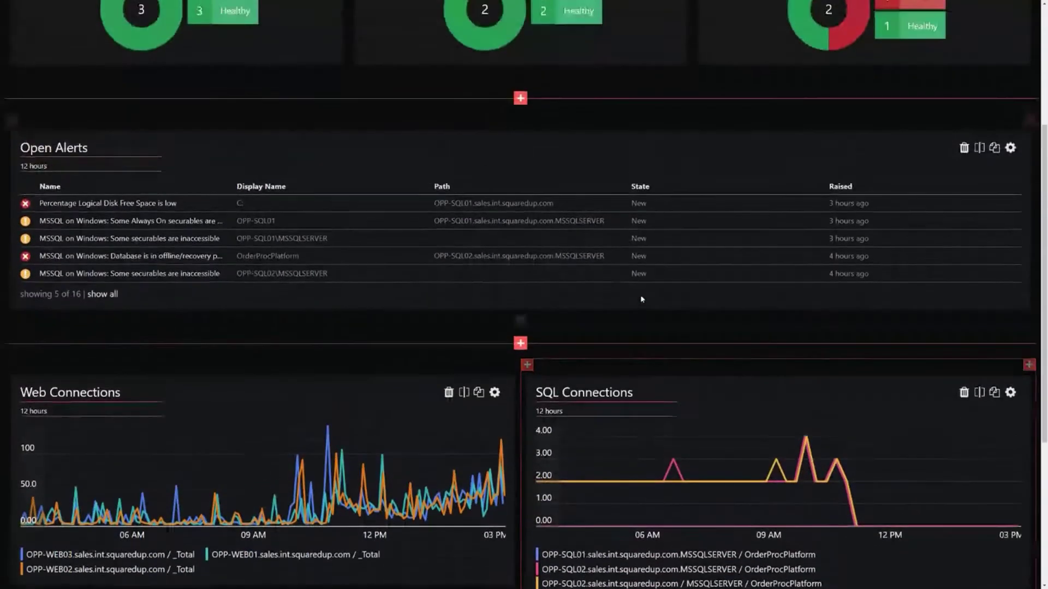
pyautogui.scroll(2, 641, 299)
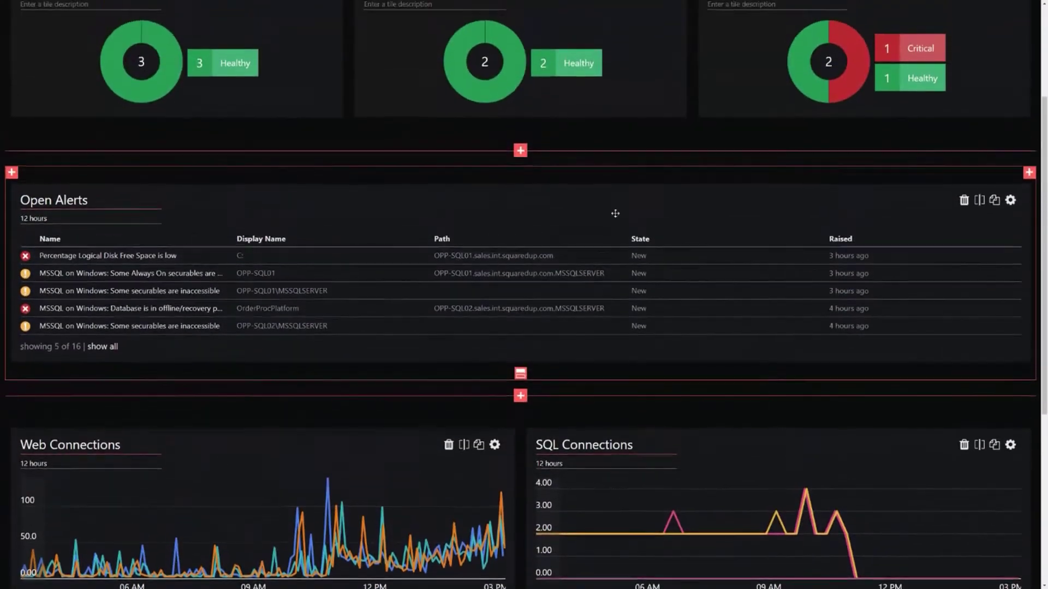
pyautogui.scroll(3, 615, 214)
pyautogui.scroll(3, 690, 276)
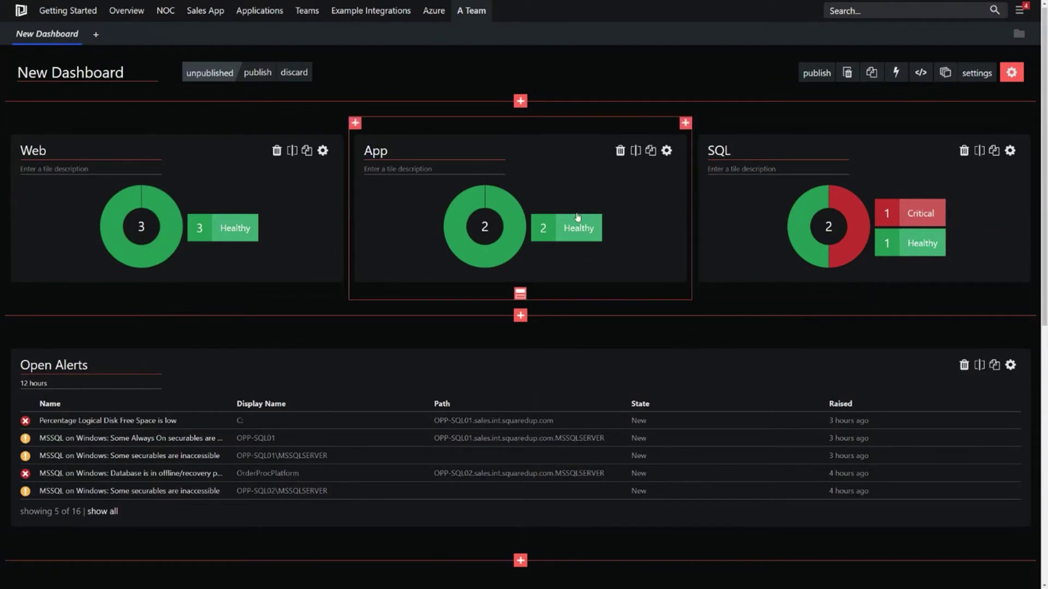
pyautogui.scroll(-1, 917, 218)
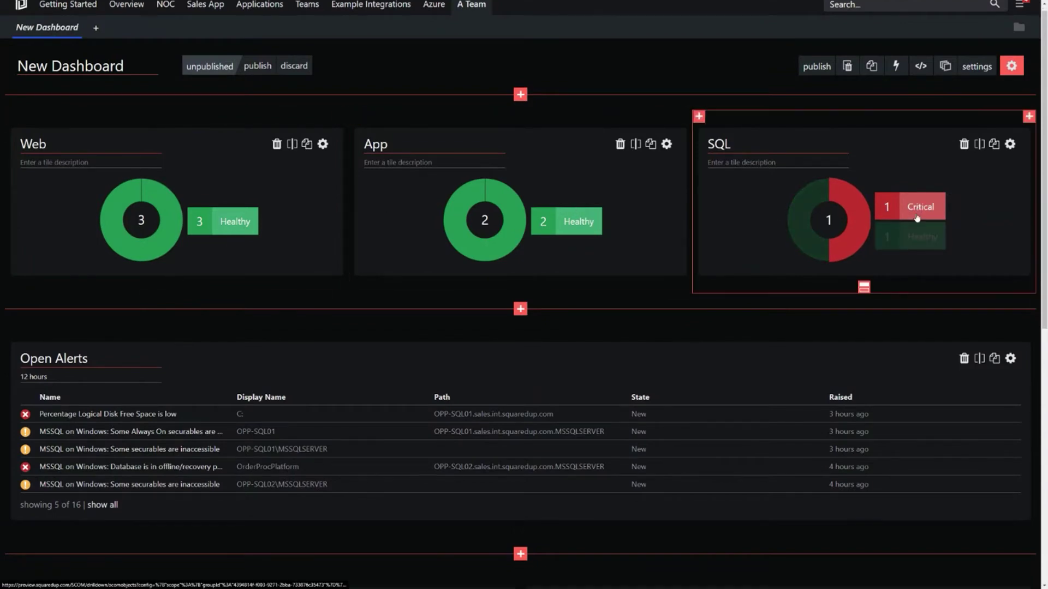
pyautogui.scroll(-4, 916, 219)
pyautogui.moveTo(805, 462)
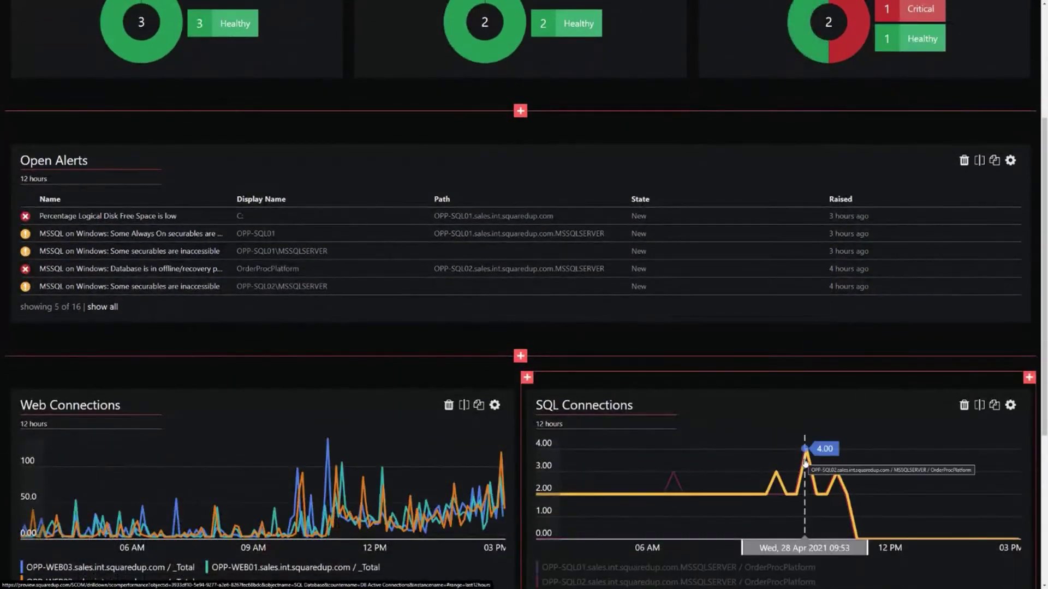
pyautogui.scroll(2, 809, 448)
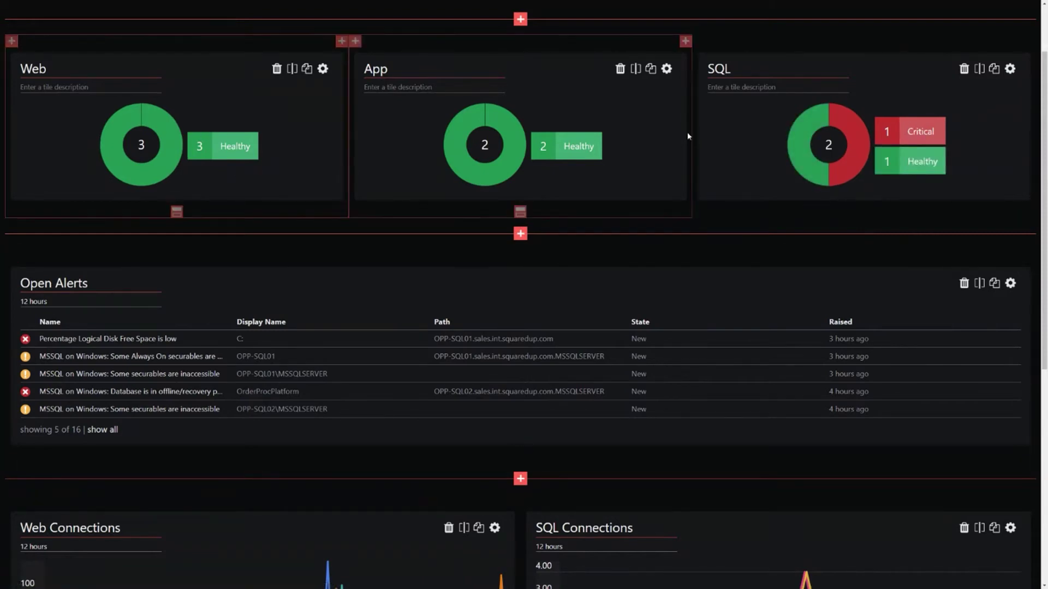
pyautogui.scroll(-5, 578, 221)
# Step: Add a new tile row below the connection charts and title it 'Server'
pyautogui.click(521, 418)
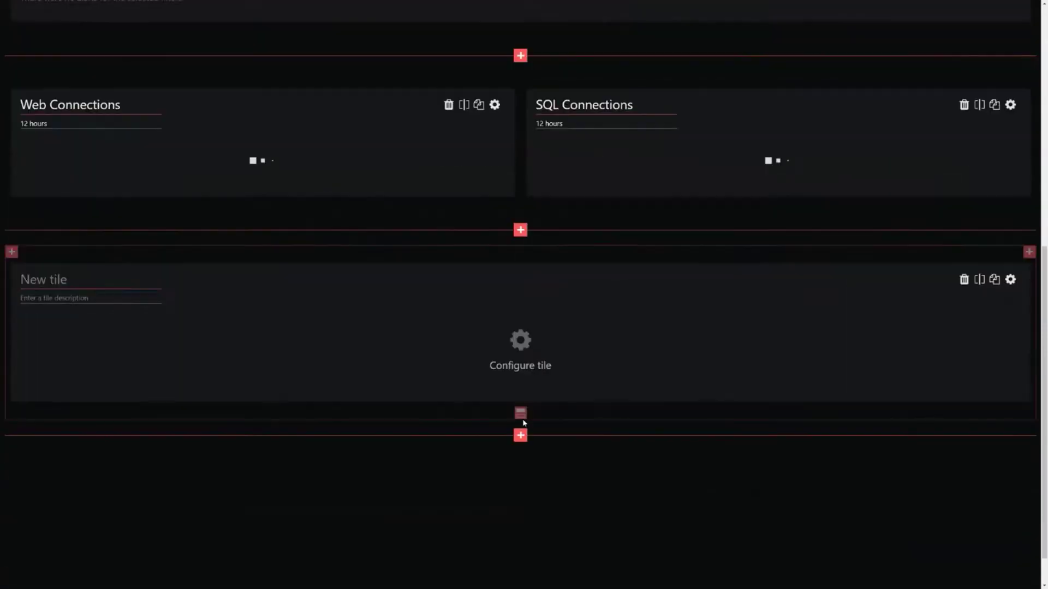
pyautogui.scroll(-3, 527, 403)
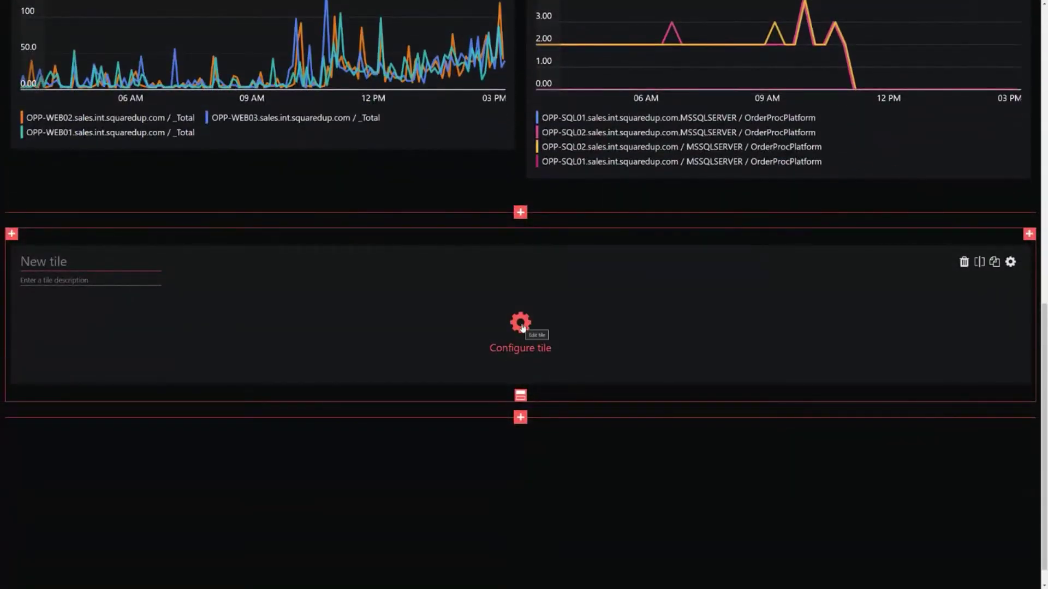
pyautogui.click(94, 263)
pyautogui.write('Server')
# Step: Configure the Server tile as a Matrix tile and move on to its scope
pyautogui.click(520, 324)
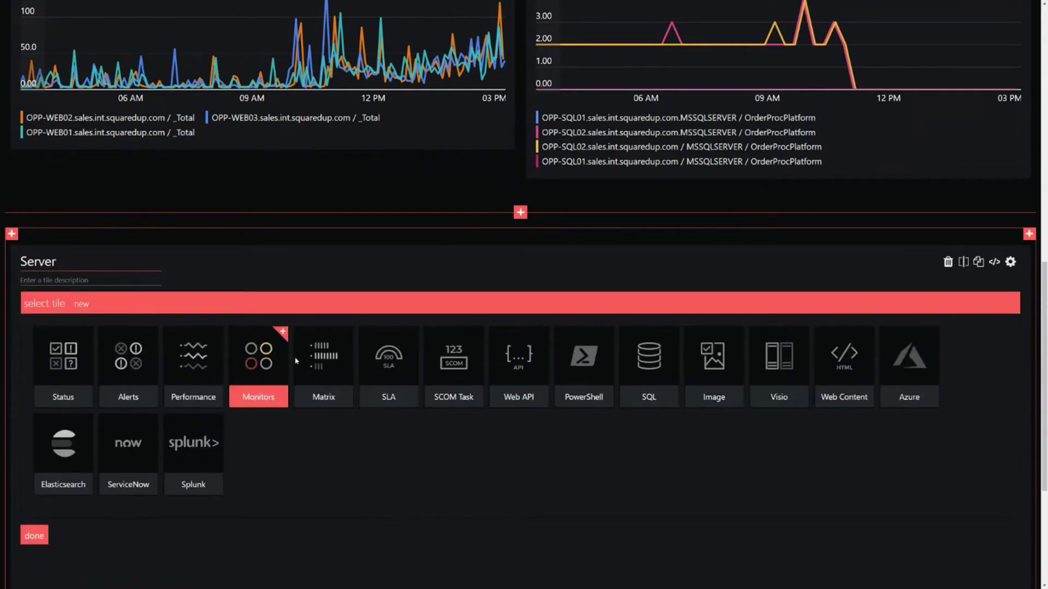
pyautogui.click(322, 353)
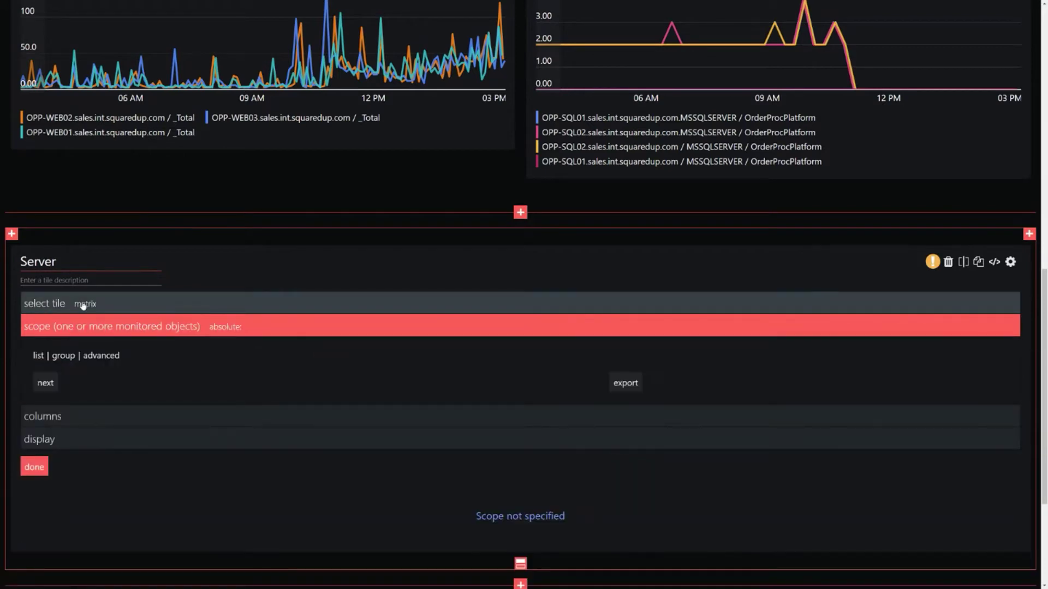
pyautogui.click(123, 304)
pyautogui.scroll(-1, 391, 476)
pyautogui.scroll(-3, 391, 475)
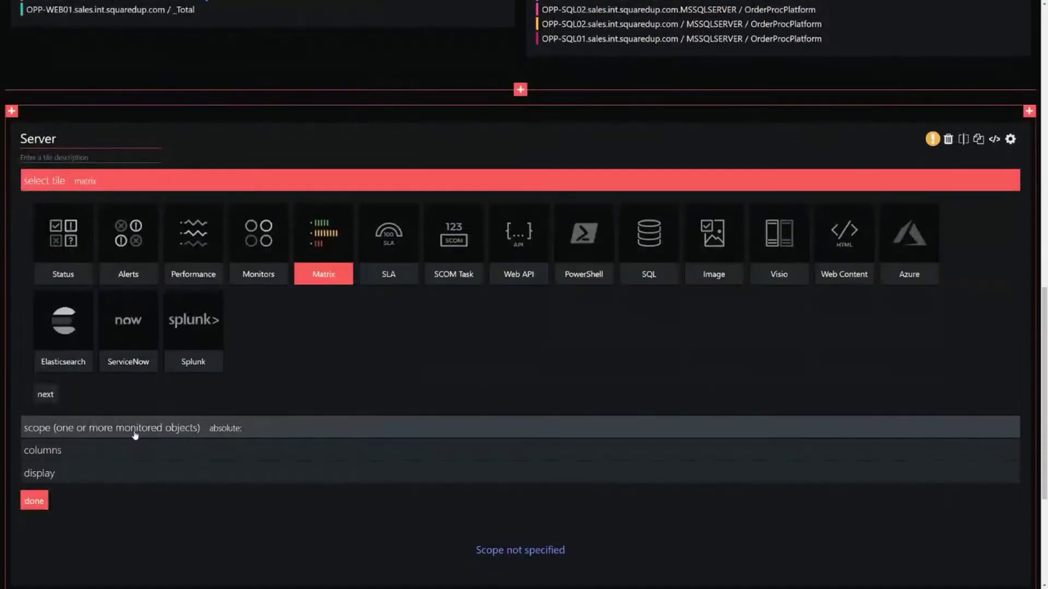
pyautogui.click(164, 428)
# Step: Scope the Server tile by group, searching 'sales group' to pick Sales App - Grouping
pyautogui.click(64, 234)
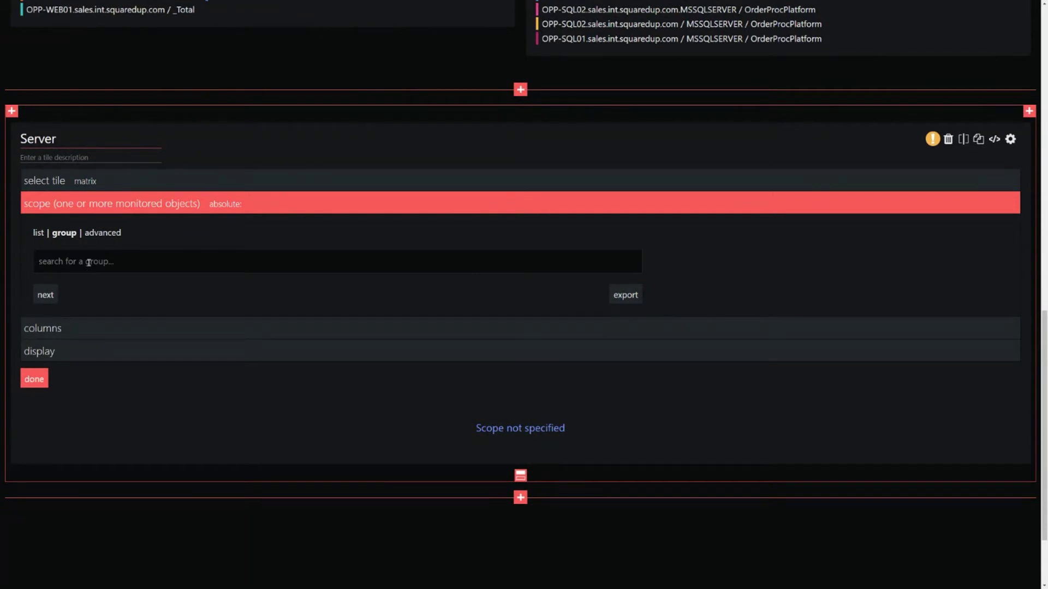
pyautogui.write('sales group')
pyautogui.click(133, 372)
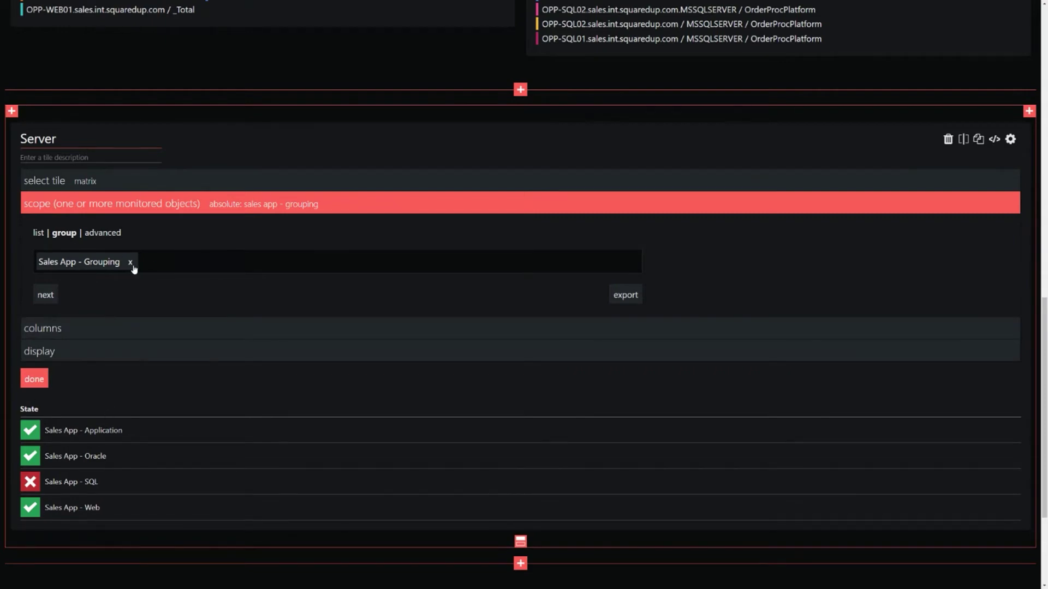
pyautogui.moveTo(124, 262); pyautogui.dragTo(39, 261)
pyautogui.hotkey('ctrl', 'c')
pyautogui.click(122, 295)
# Step: Use advanced scope with group Sales App - Grouping and class Windows Computer
pyautogui.click(108, 236)
pyautogui.click(129, 276)
pyautogui.hotkey('ctrl', 'v')
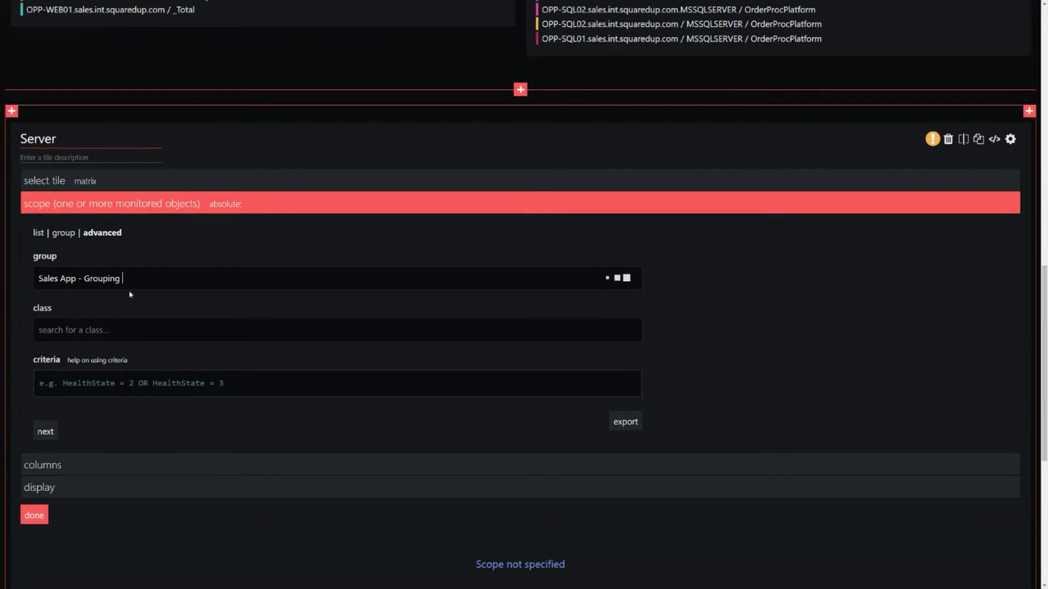
pyautogui.click(130, 302)
pyautogui.click(130, 323)
pyautogui.write('windwos')
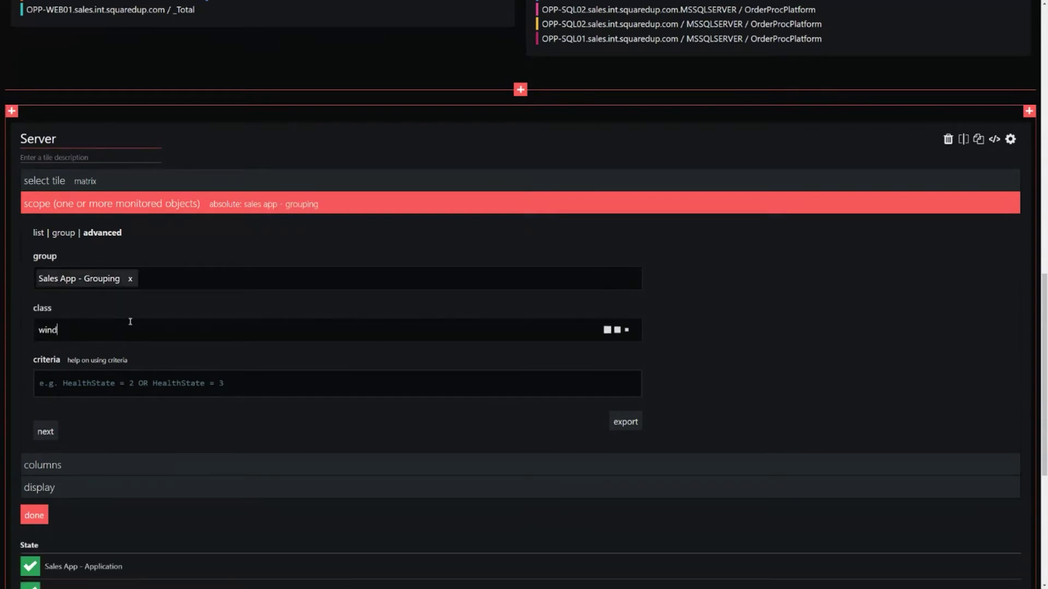
pyautogui.press('BackSpace')
pyautogui.press('BackSpace')
pyautogui.press('BackSpace')
pyautogui.press('BackSpace')
pyautogui.write('ows computer')
pyautogui.press('Return')
pyautogui.scroll(-4, 657, 339)
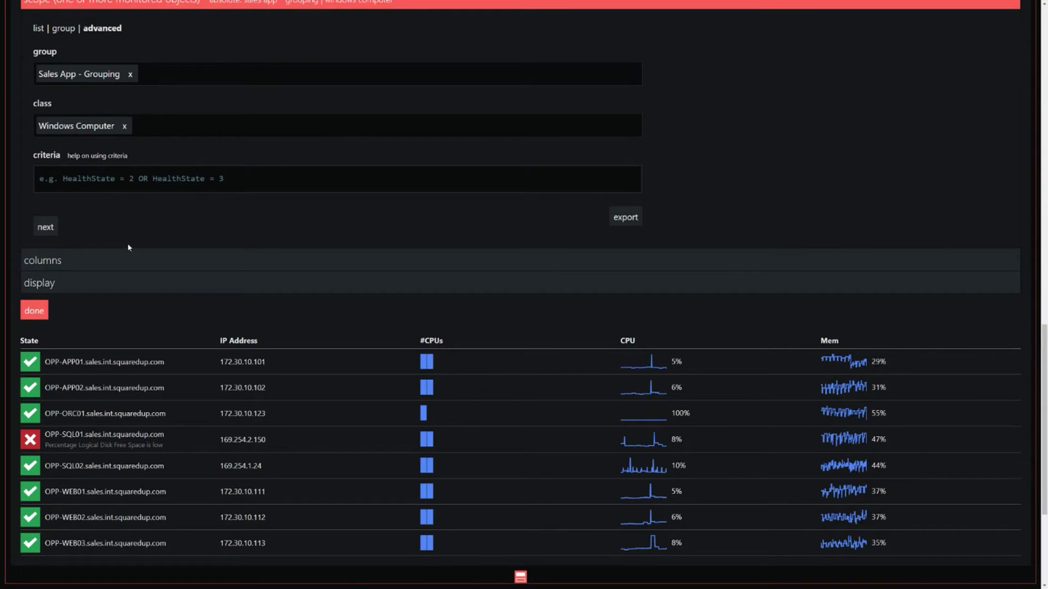
pyautogui.scroll(1, 129, 247)
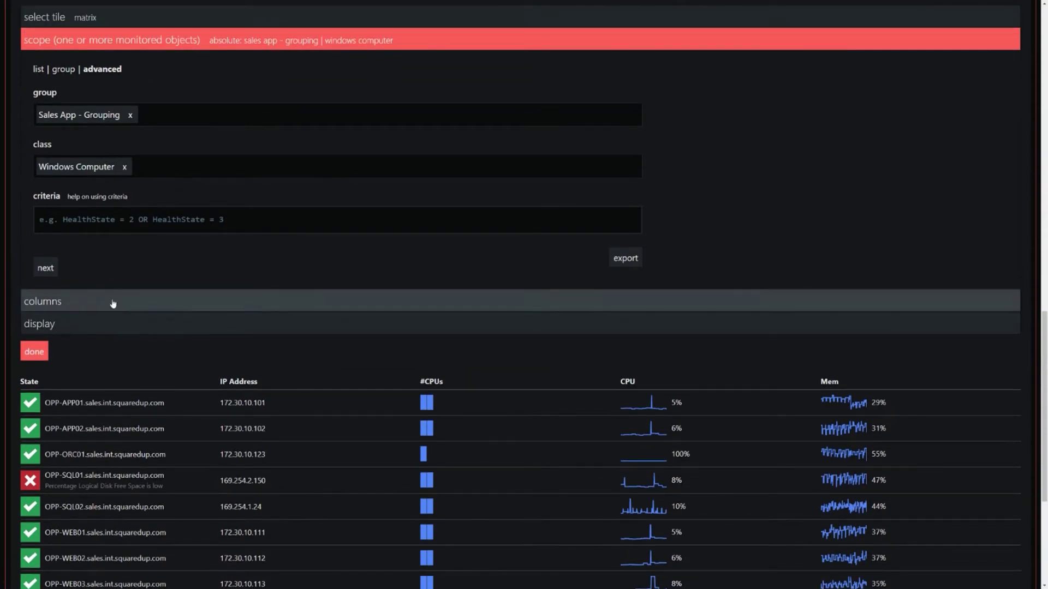
pyautogui.click(113, 304)
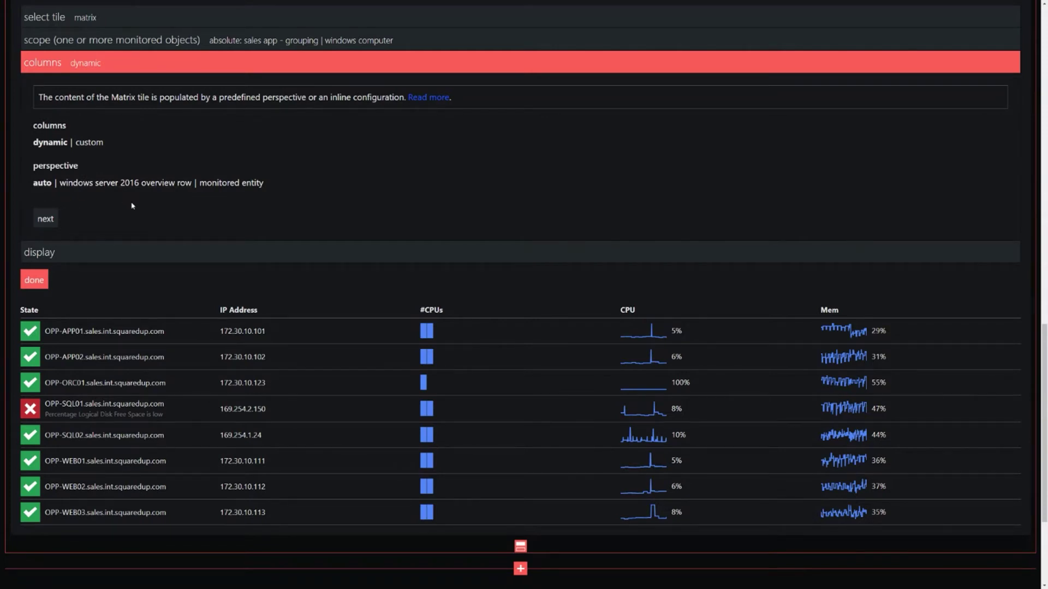
# Step: Duplicate the CPU column definition (lines 24–36) in the custom columns JSON
pyautogui.click(90, 145)
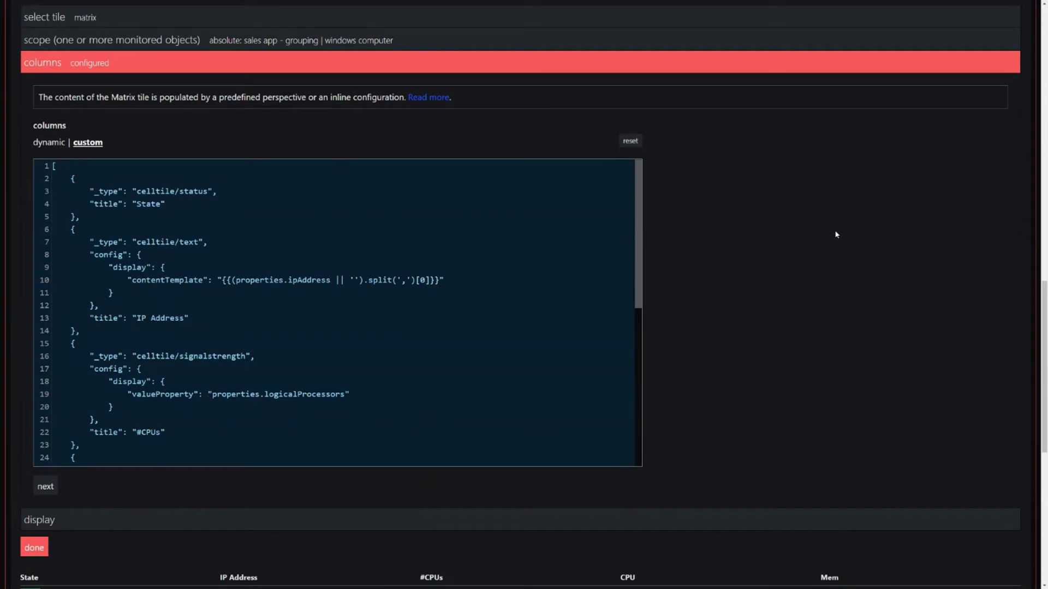
pyautogui.scroll(-2, 834, 247)
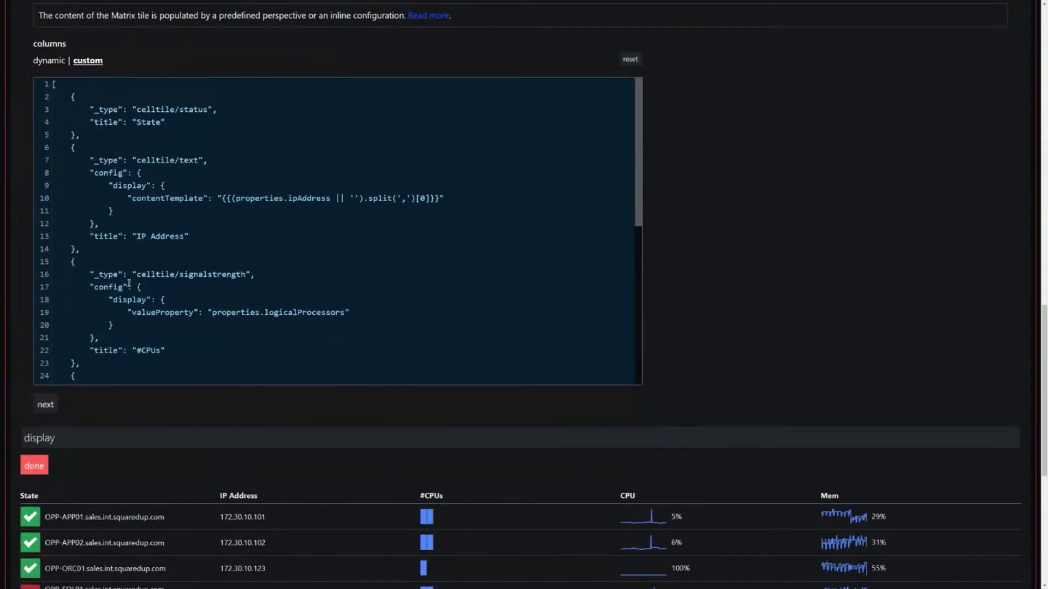
pyautogui.moveTo(175, 274); pyautogui.dragTo(141, 275)
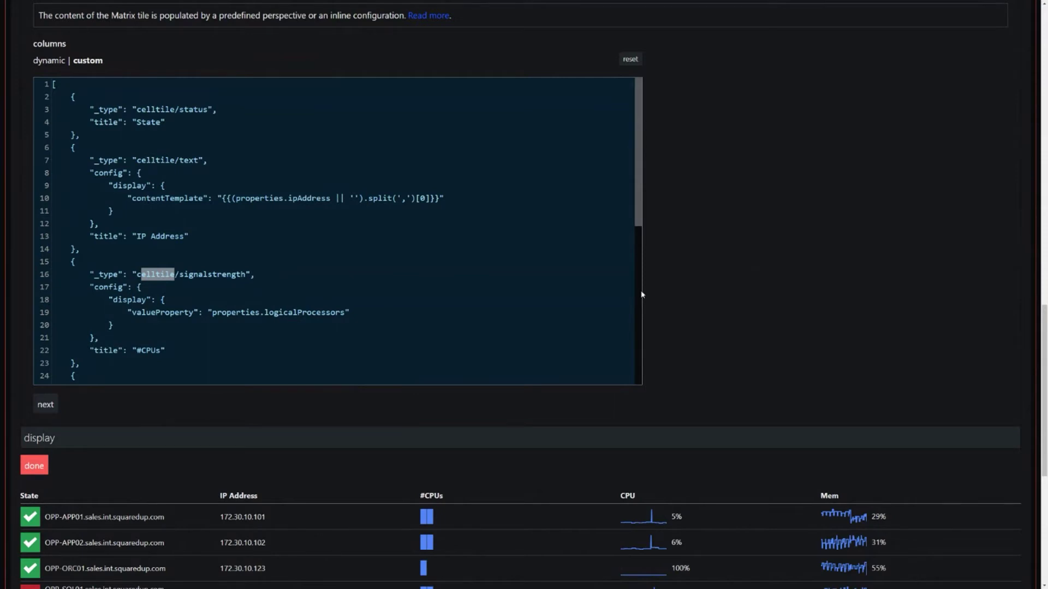
pyautogui.click(162, 279)
pyautogui.press('Down')
pyautogui.press('Down')
pyautogui.scroll(-5, 228, 275)
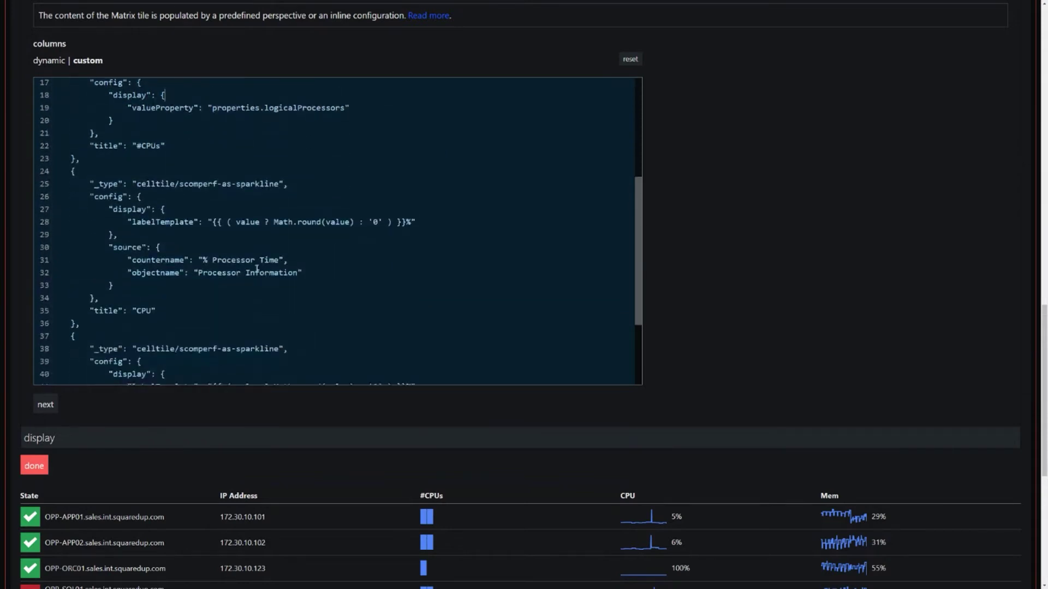
pyautogui.moveTo(301, 273); pyautogui.dragTo(116, 262)
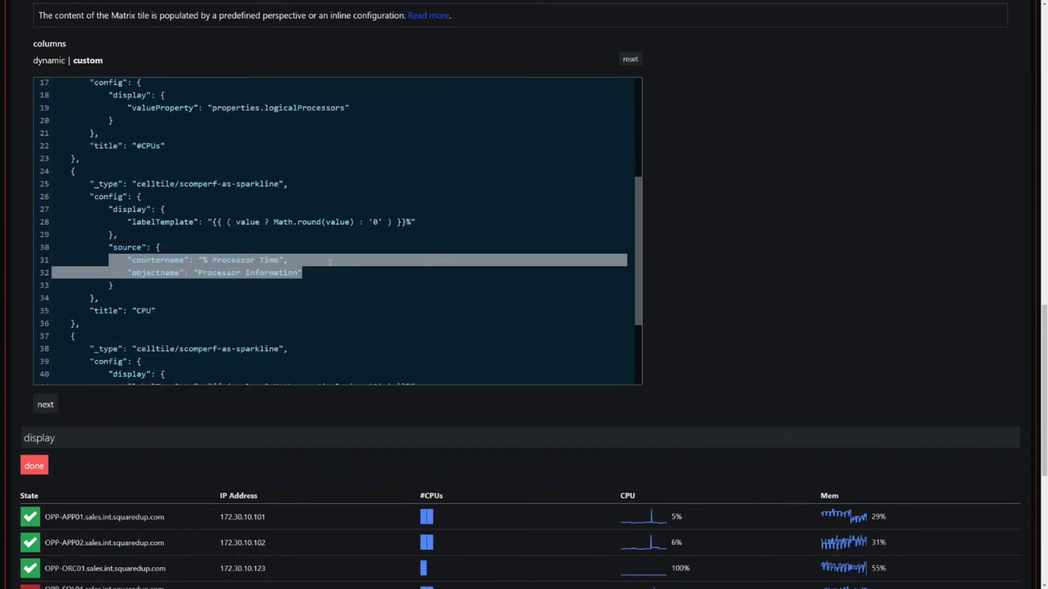
pyautogui.moveTo(80, 324); pyautogui.dragTo(23, 172)
pyautogui.click(98, 327)
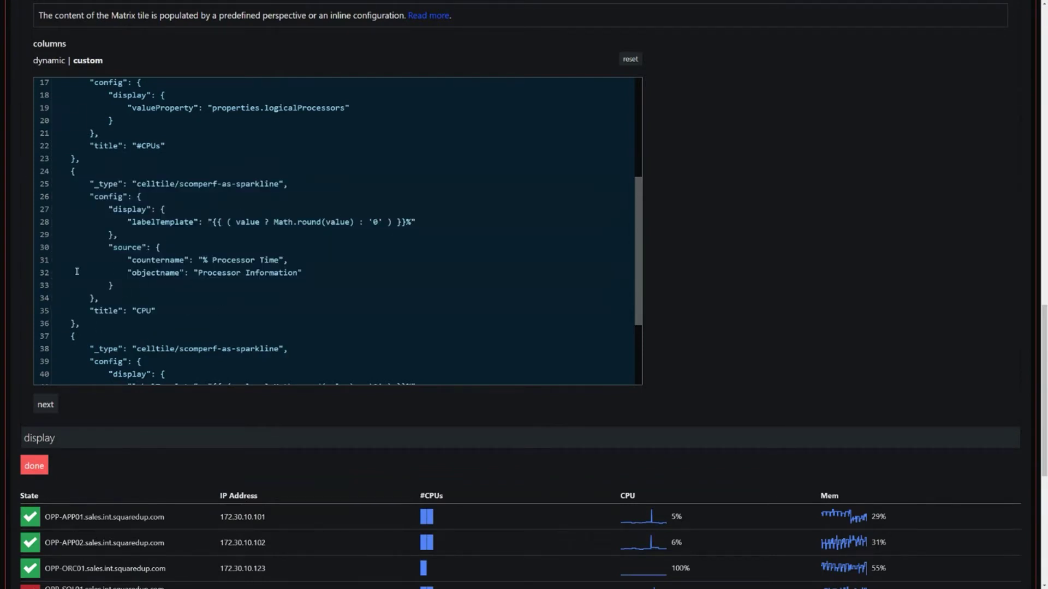
pyautogui.moveTo(80, 324); pyautogui.dragTo(37, 173)
pyautogui.hotkey('ctrl', 'c')
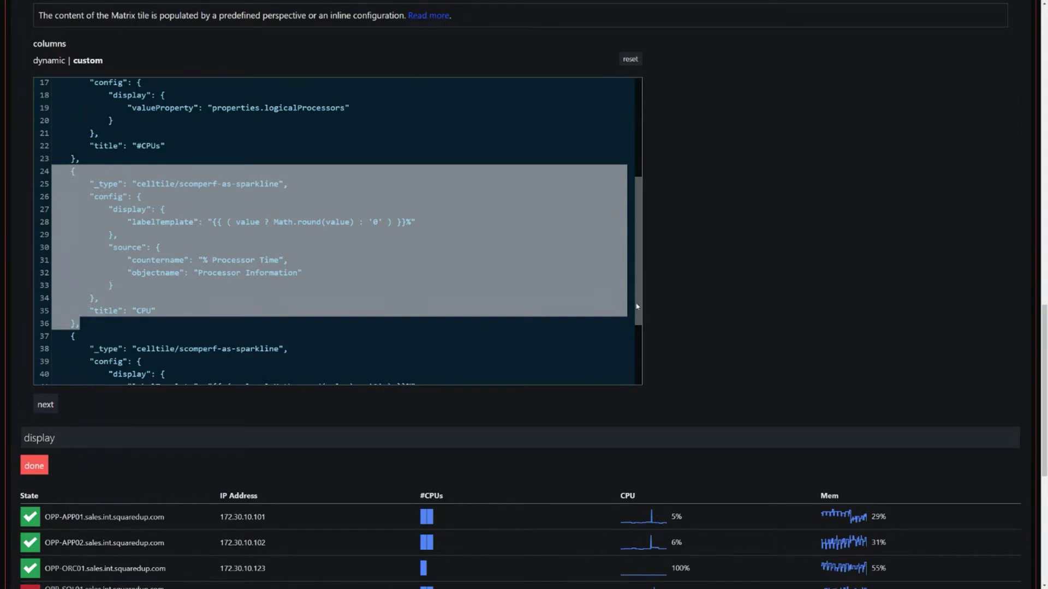
pyautogui.press('Right')
pyautogui.press('Return')
pyautogui.hotkey('ctrl', 'v')
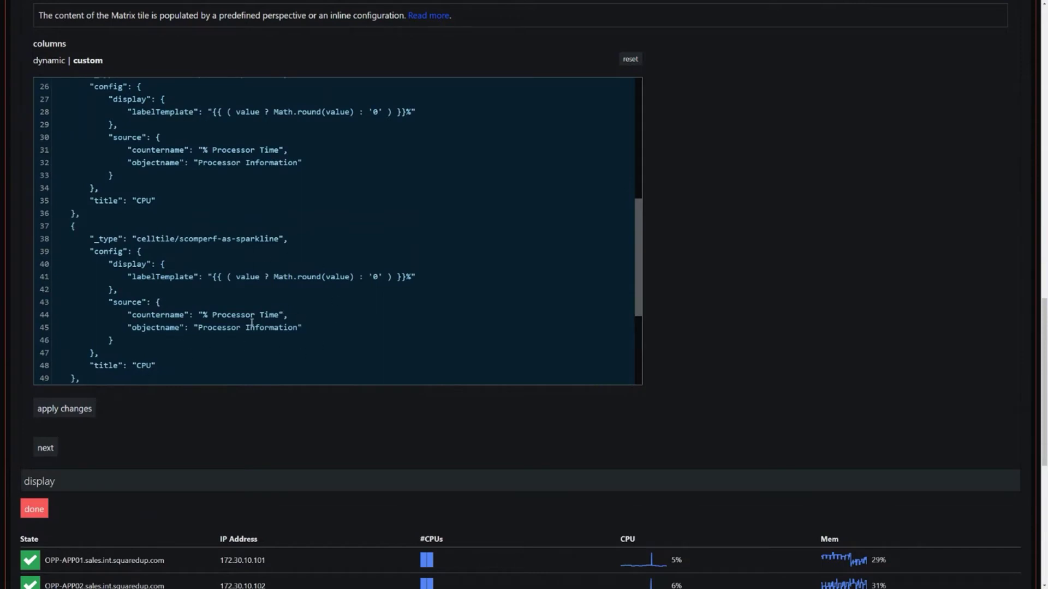
# Step: Retitle the duplicated column 'Hello' and apply the edited column configuration
pyautogui.moveTo(136, 365); pyautogui.dragTo(154, 365)
pyautogui.write('Hello')
pyautogui.scroll(-1, 519, 293)
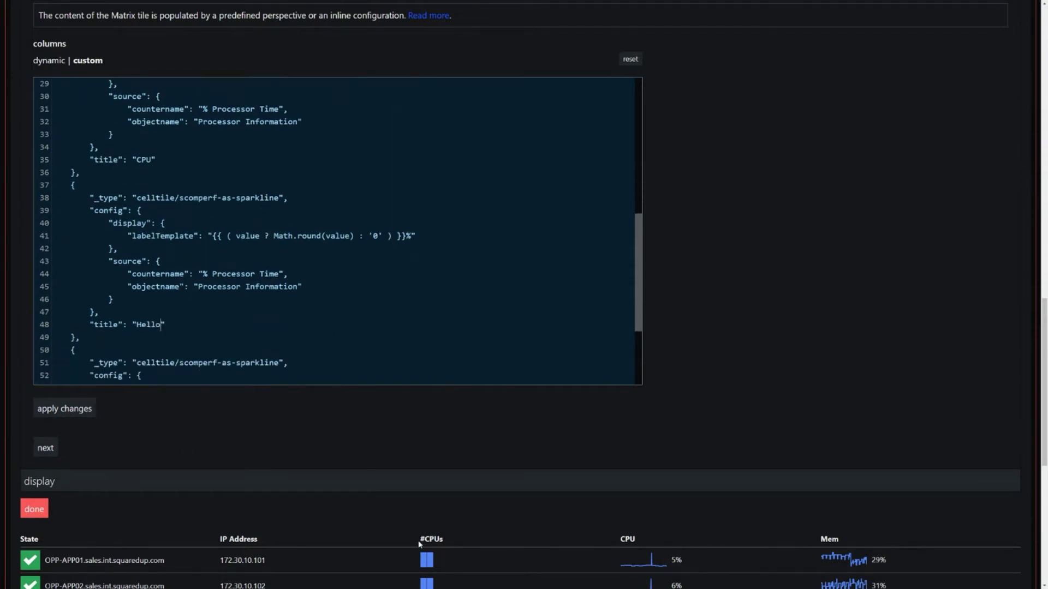
pyautogui.click(80, 417)
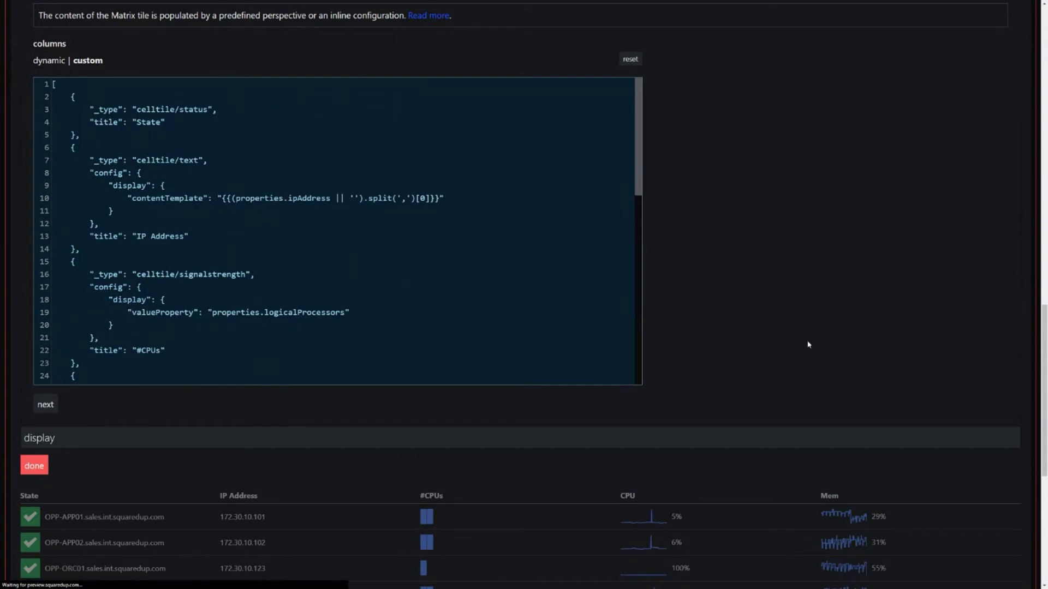
pyautogui.scroll(-2, 809, 350)
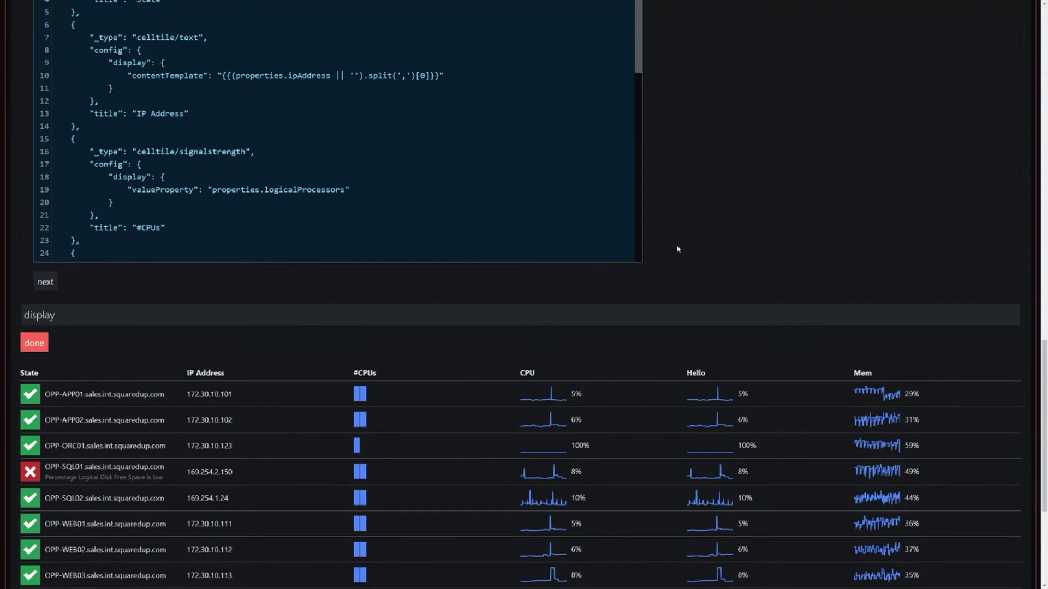
pyautogui.click(59, 321)
# Step: Preview the Server matrix at large size, revert to default size, and finish the tile
pyautogui.scroll(2, 661, 153)
pyautogui.scroll(1, 362, 143)
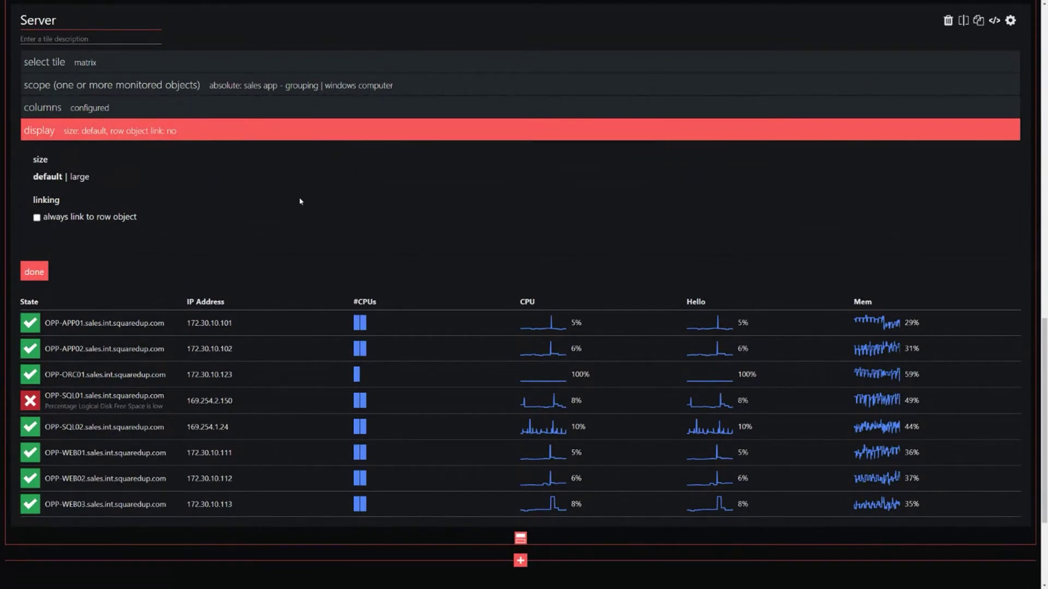
pyautogui.click(80, 178)
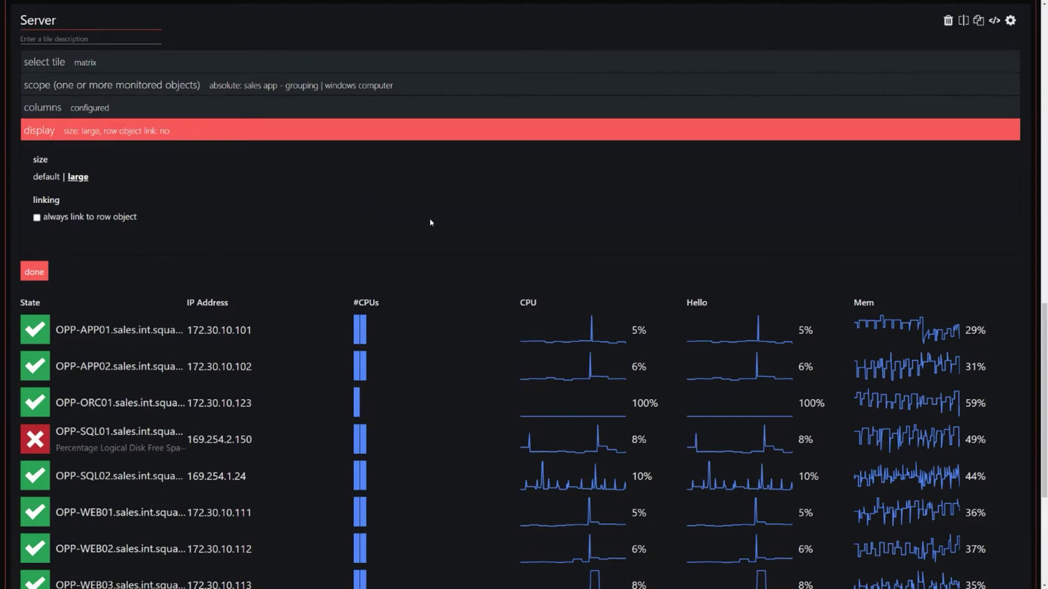
pyautogui.hotkey('ctrl', '-')
pyautogui.hotkey('ctrl', '+')
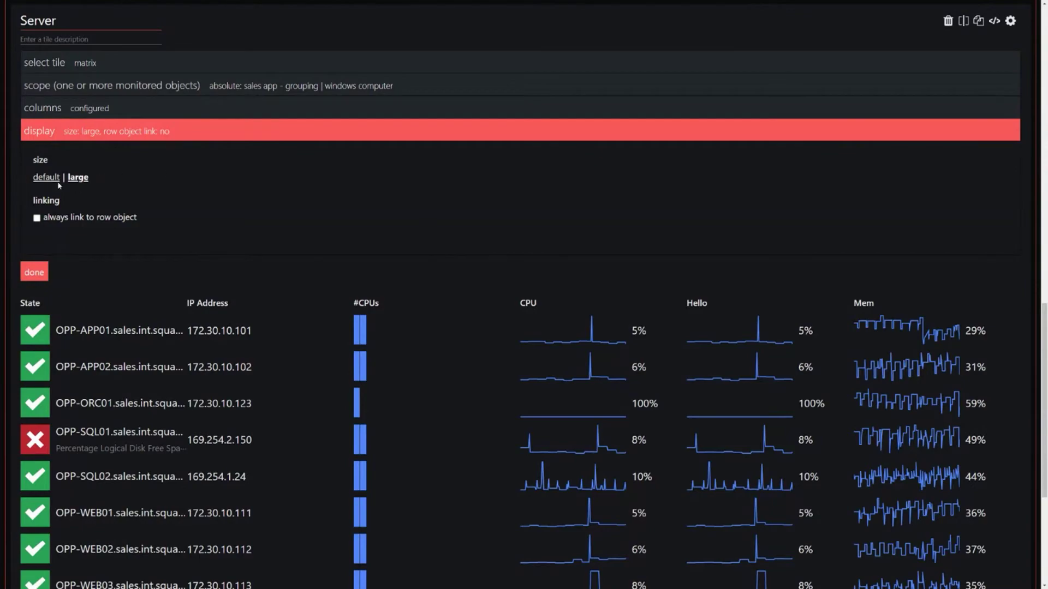
pyautogui.click(47, 177)
pyautogui.click(46, 266)
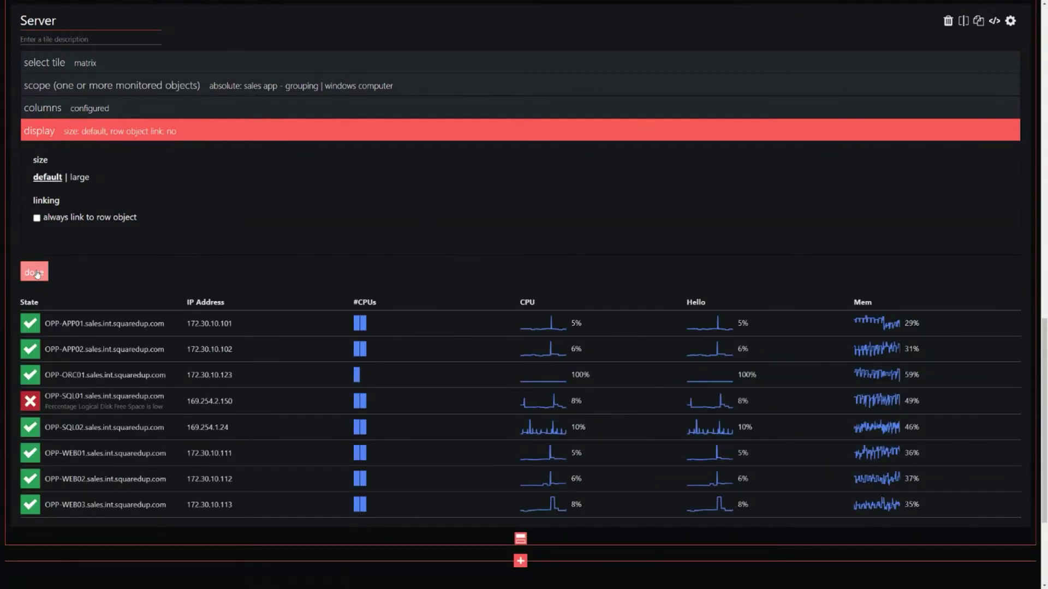
pyautogui.scroll(5, 546, 196)
# Step: Replace the 'New Dashboard' title with 'Sales App'
pyautogui.scroll(10, 549, 206)
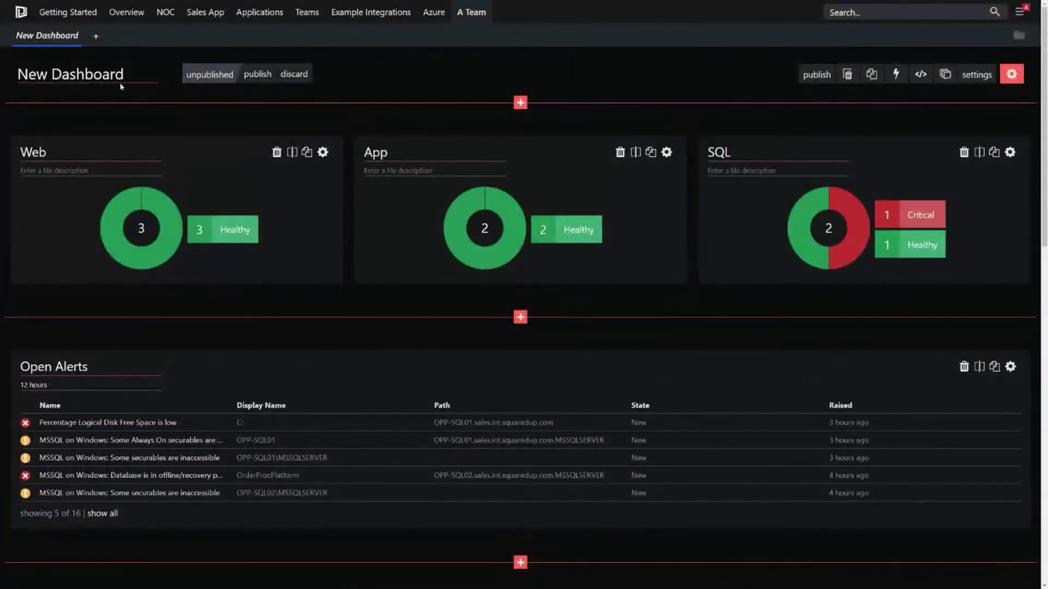
pyautogui.tripleClick(125, 80)
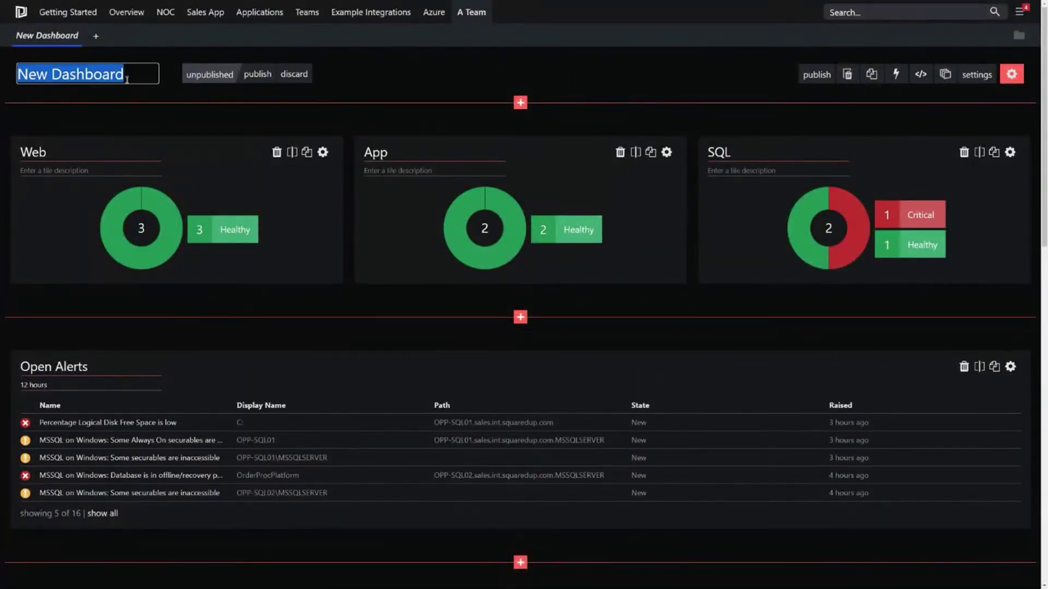
pyautogui.write('Sales App')
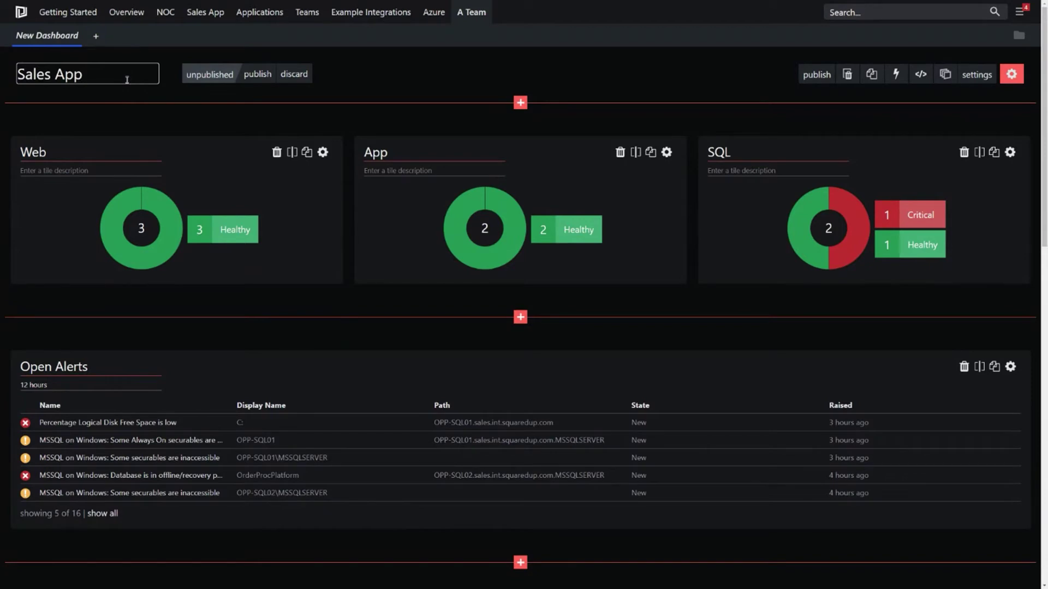
pyautogui.press('Return')
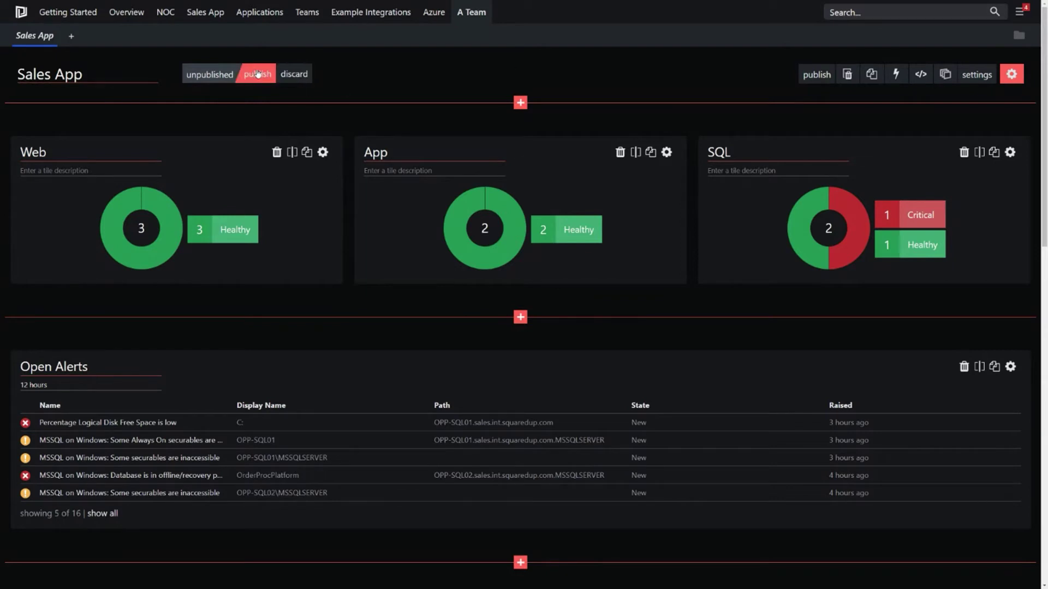
# Step: Publish the dashboard using the publish link beside the unpublished label
pyautogui.click(258, 74)
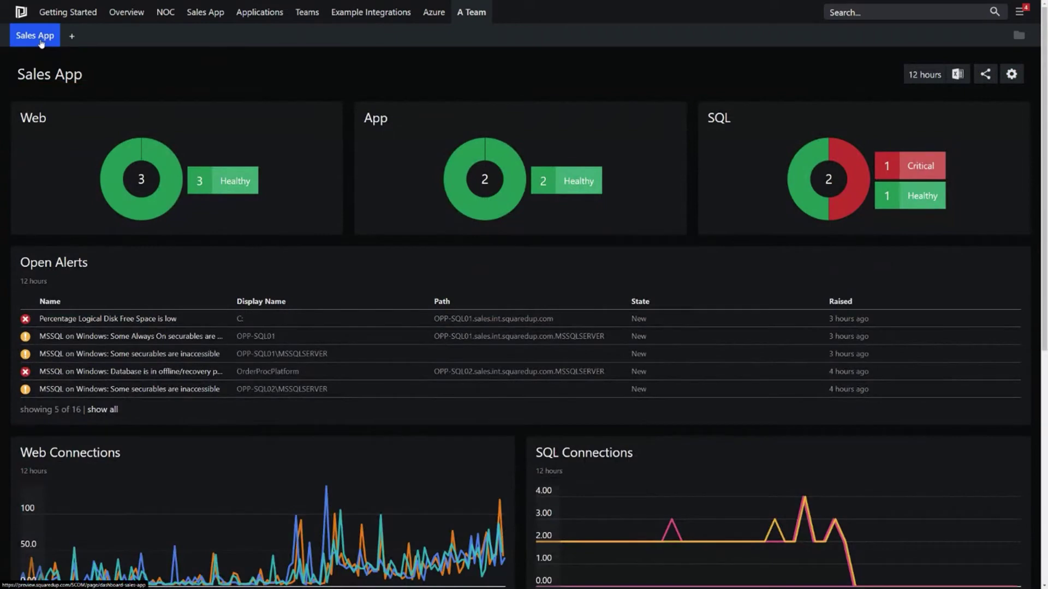
pyautogui.moveTo(472, 12)
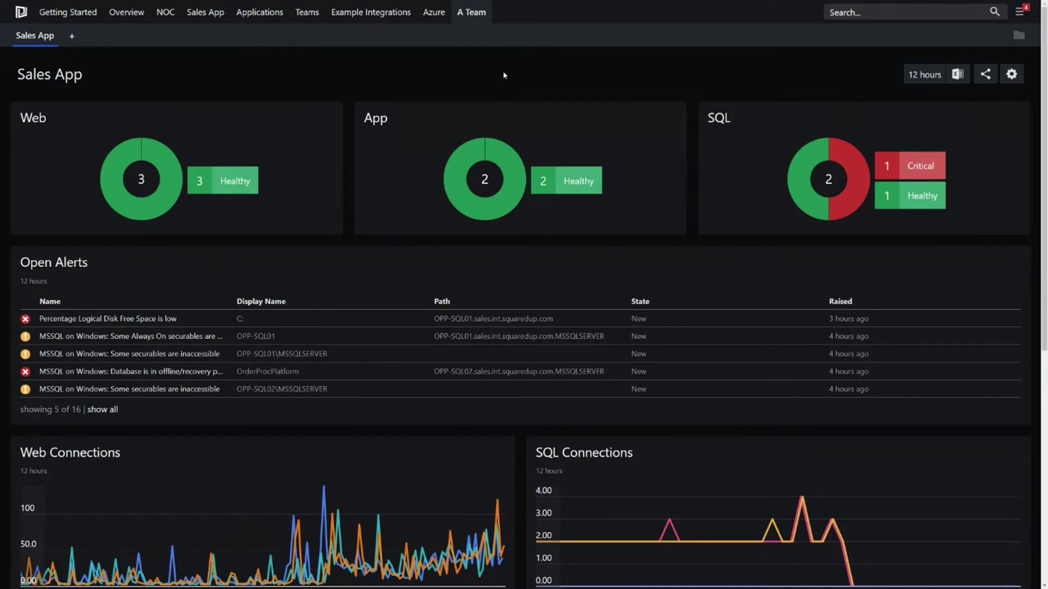
# Step: Turn on open access in Sharing options, select the link's dashboard ID, then close the panel
pyautogui.click(984, 76)
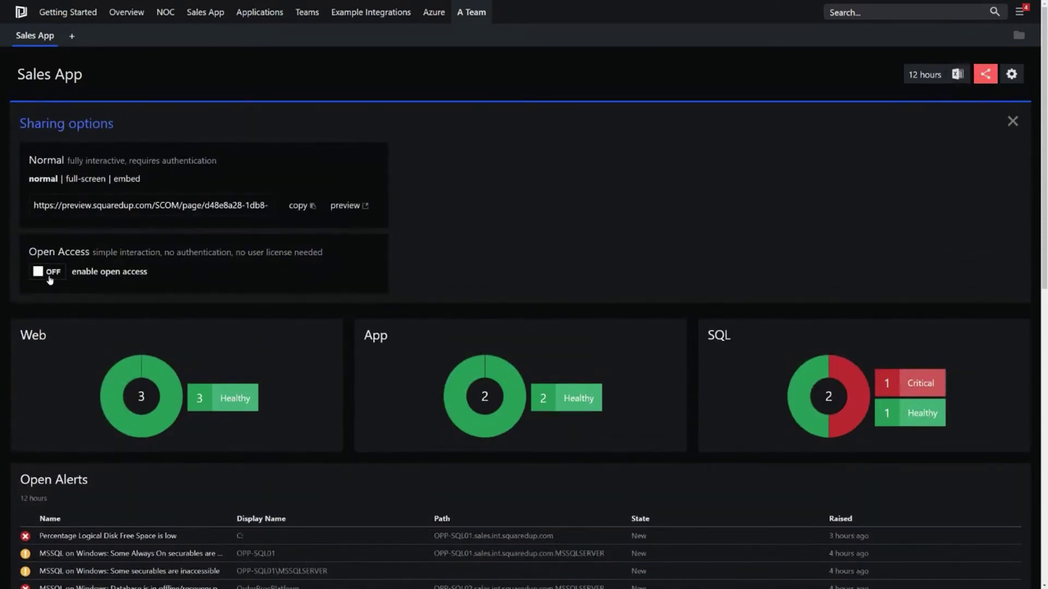
pyautogui.click(50, 273)
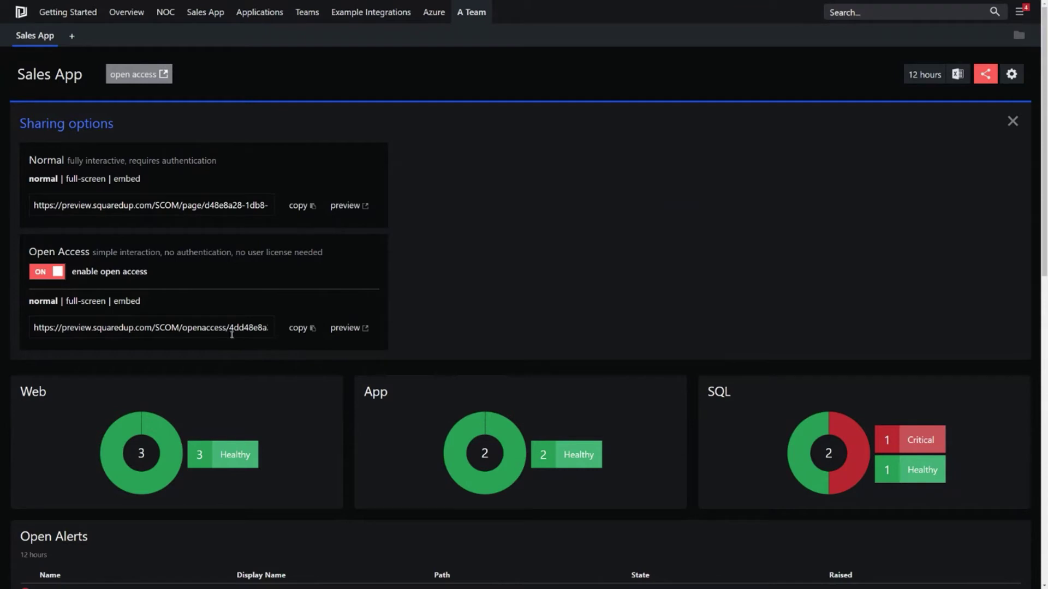
pyautogui.moveTo(229, 327); pyautogui.dragTo(274, 325)
pyautogui.click(266, 332)
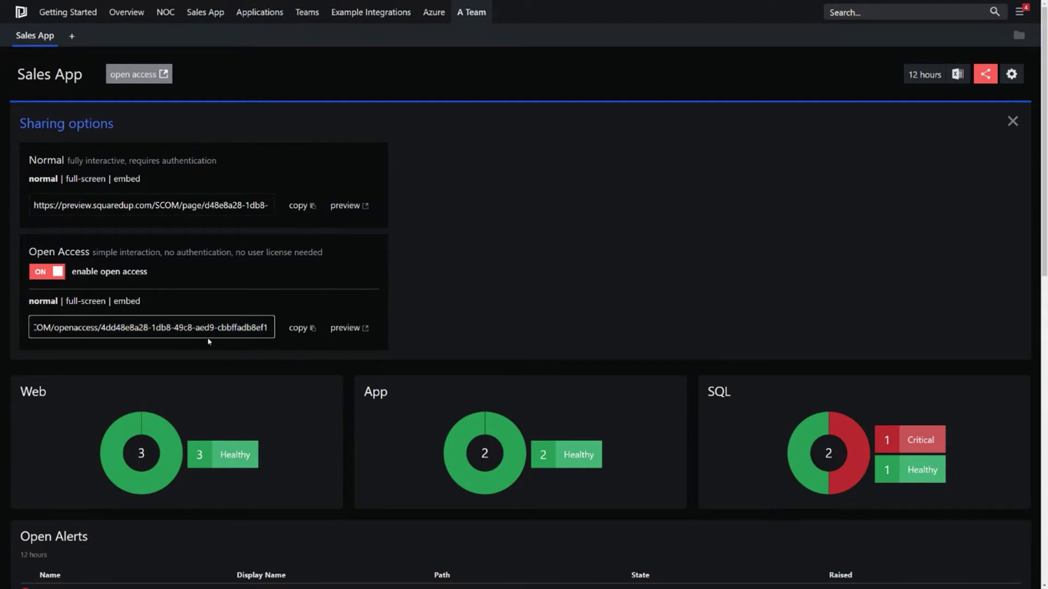
pyautogui.moveTo(271, 330); pyautogui.dragTo(108, 327)
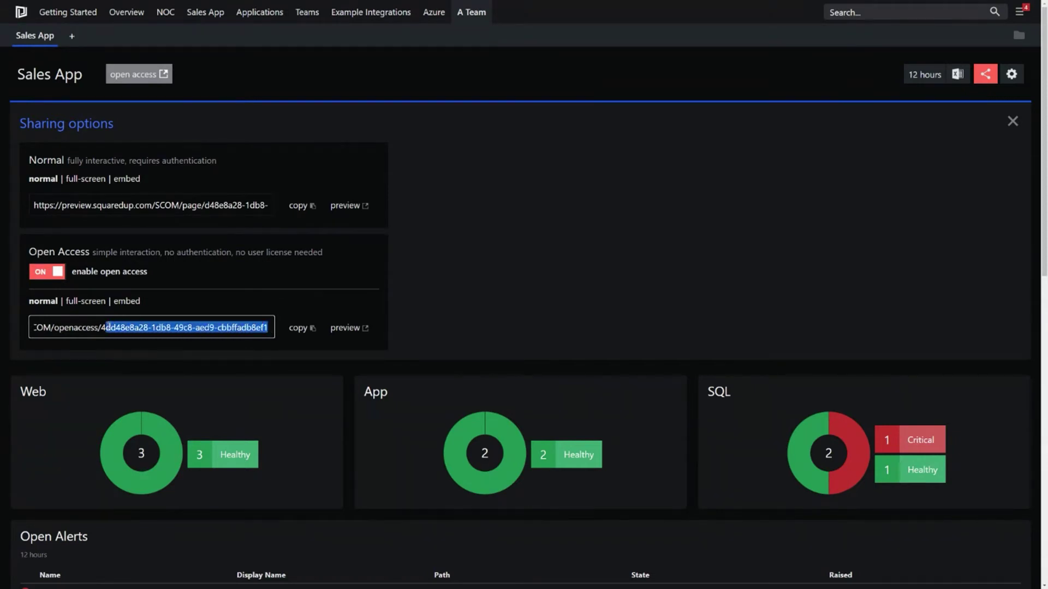
pyautogui.click(555, 296)
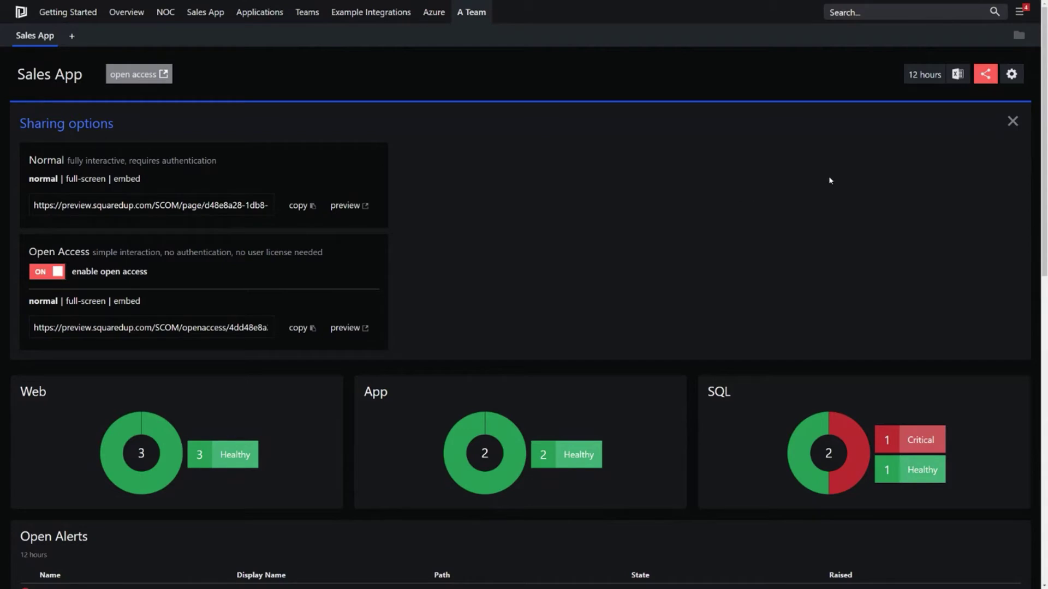
pyautogui.click(1013, 126)
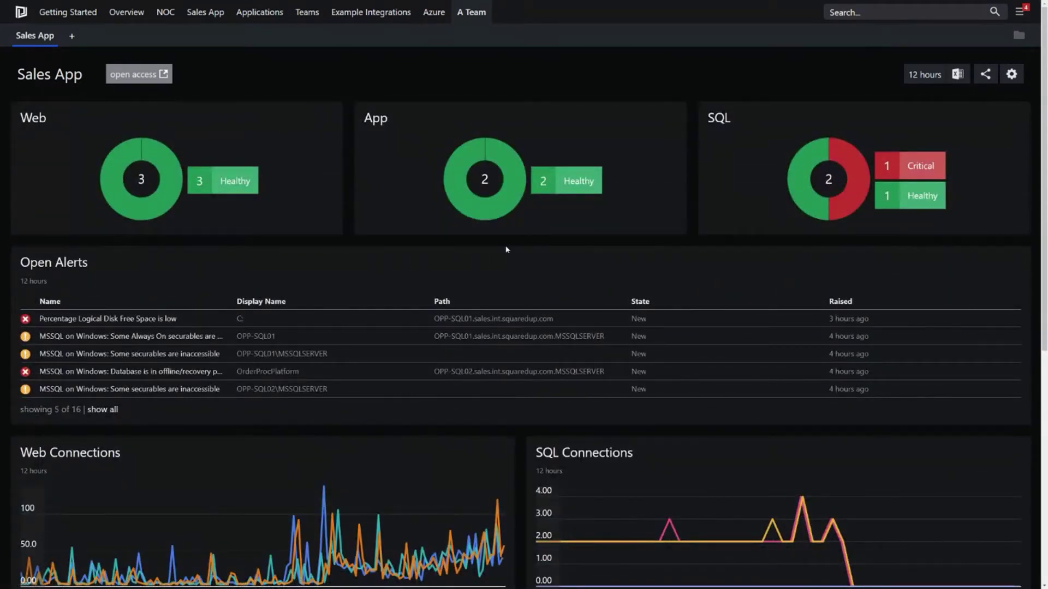
pyautogui.click(1011, 74)
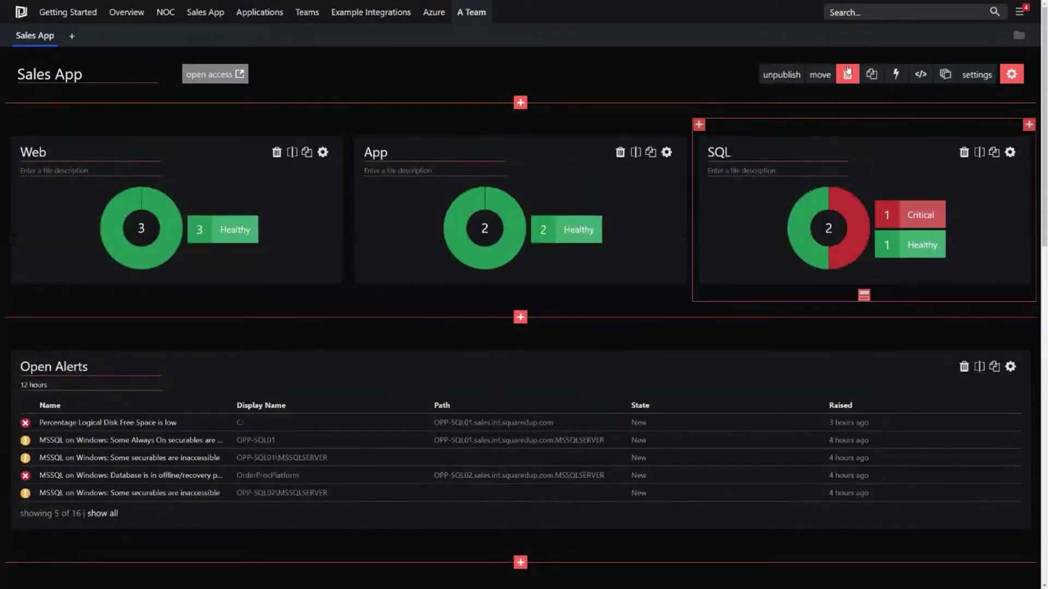
# Step: Clone Sales App, view the SQL Connections tile's metric list unchanged, then reload with F5
pyautogui.click(873, 75)
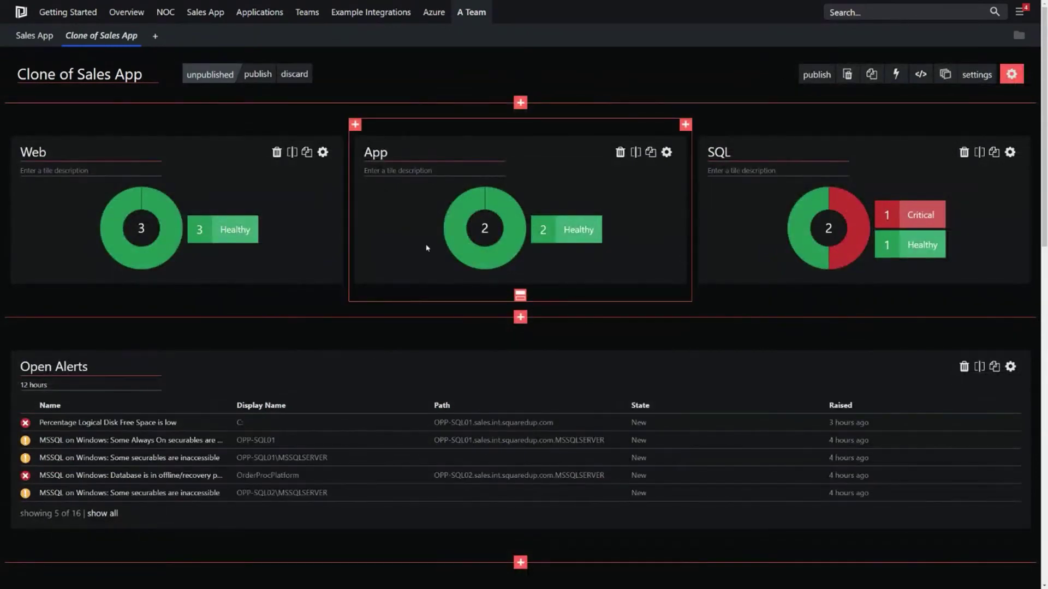
pyautogui.scroll(-4, 709, 333)
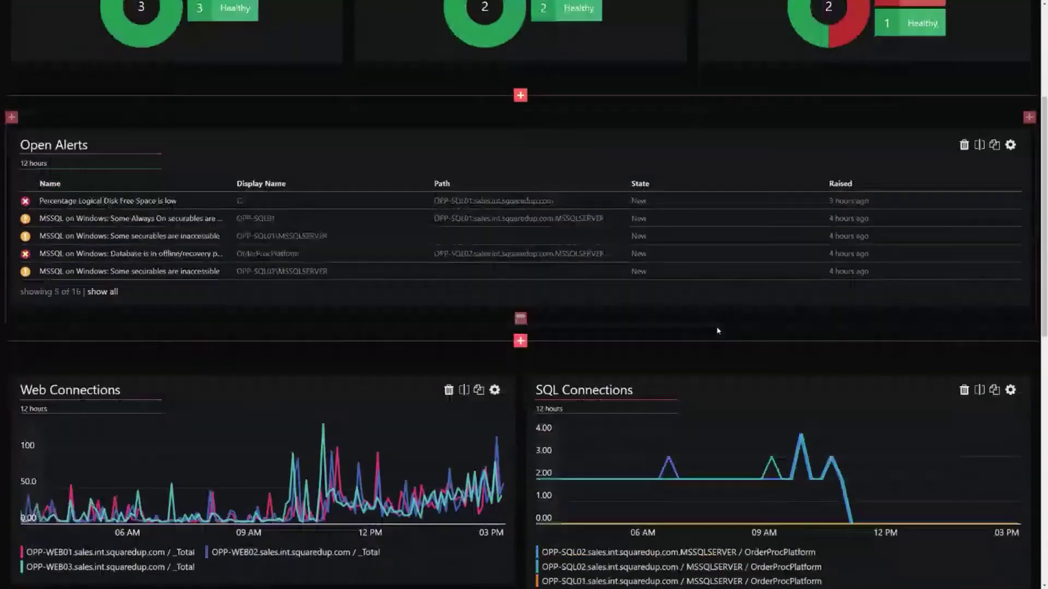
pyautogui.scroll(-3, 718, 331)
pyautogui.click(1010, 233)
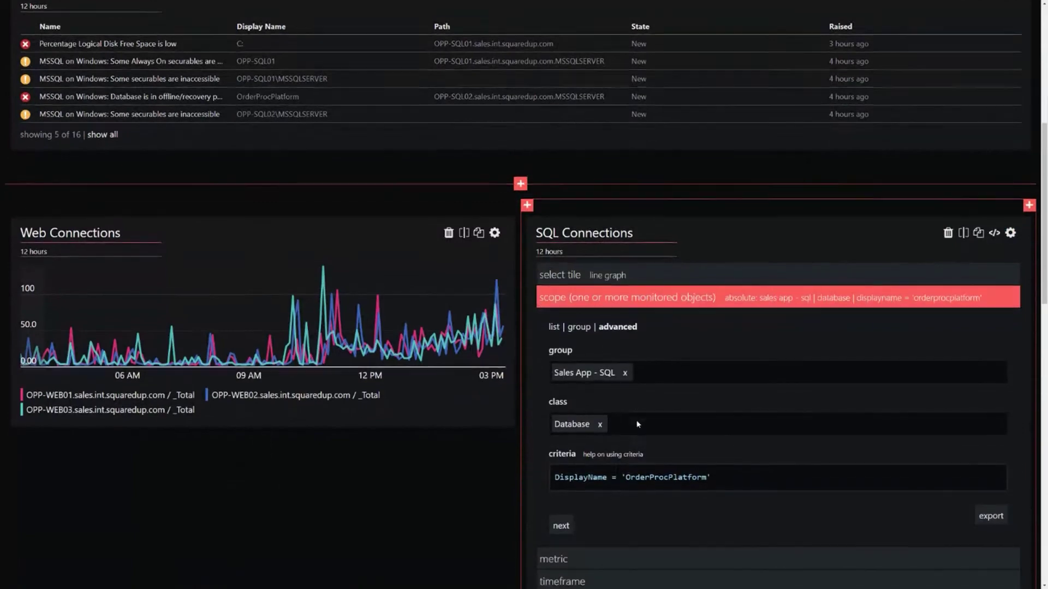
pyautogui.scroll(-4, 636, 420)
pyautogui.click(628, 365)
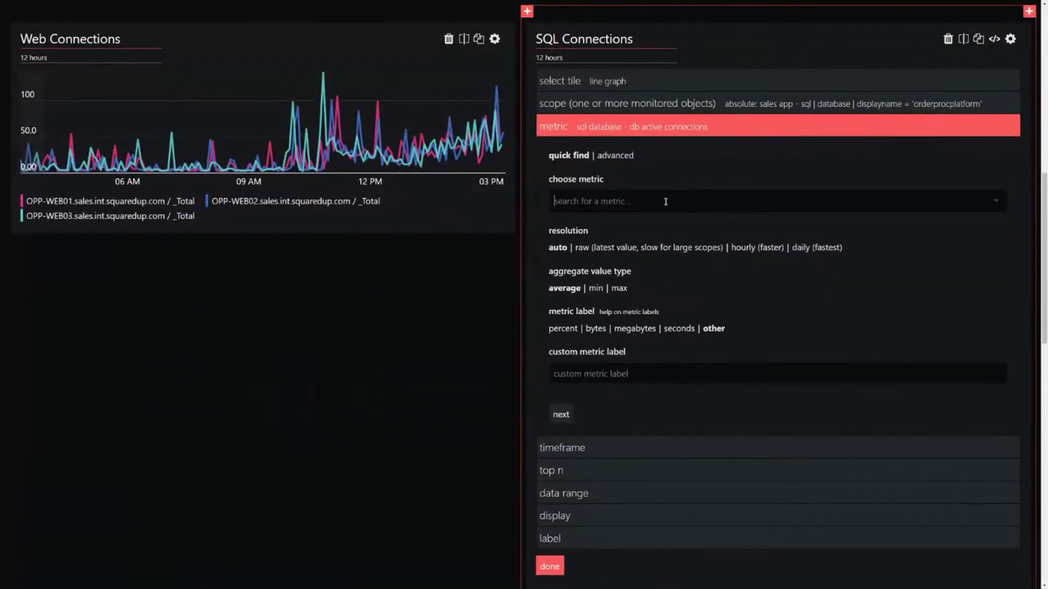
pyautogui.click(665, 202)
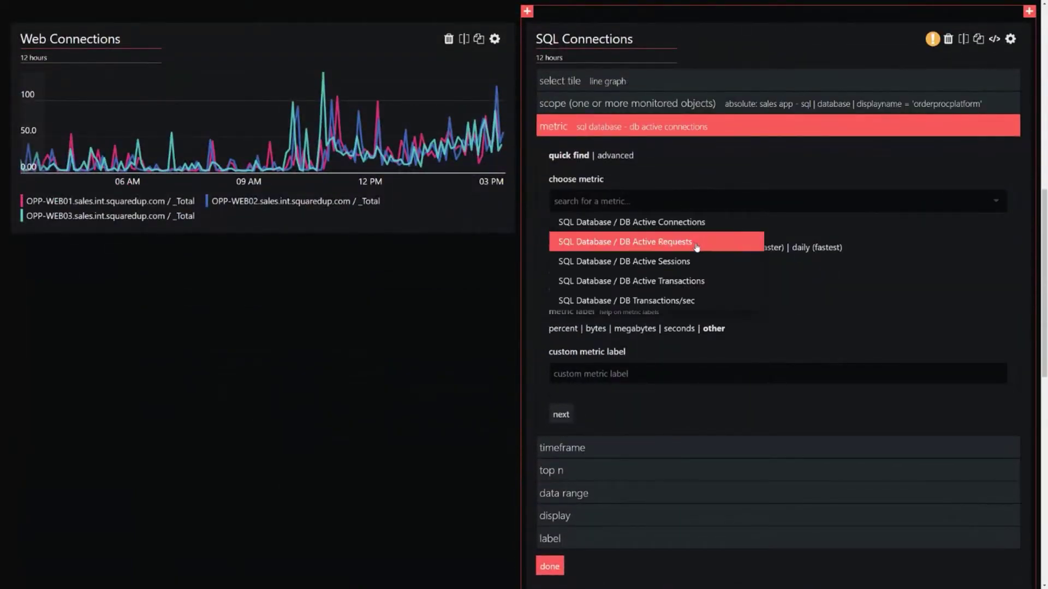
pyautogui.click(437, 294)
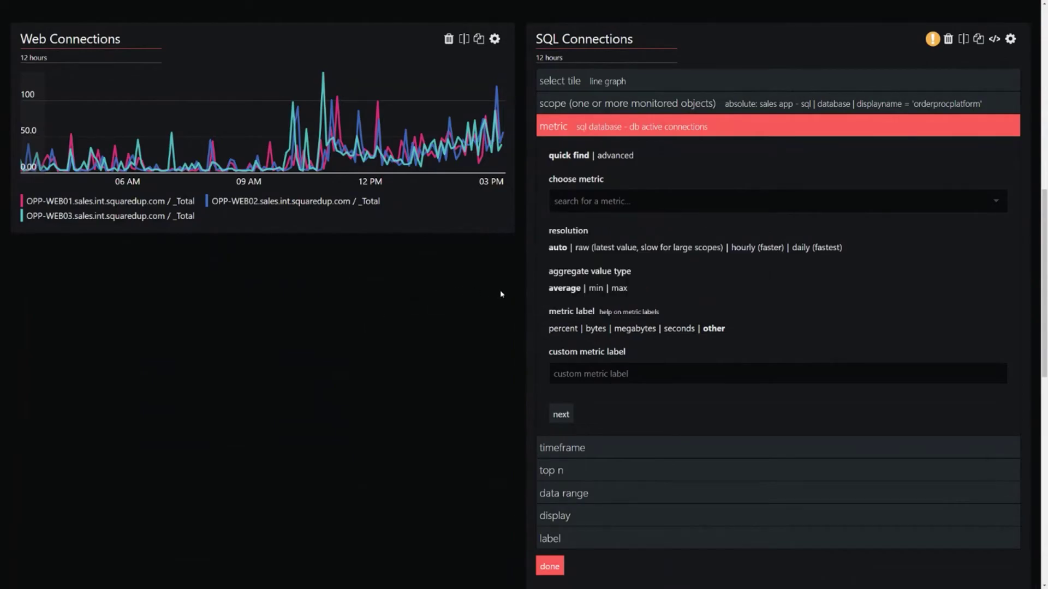
pyautogui.scroll(10, 499, 294)
pyautogui.press('F5')
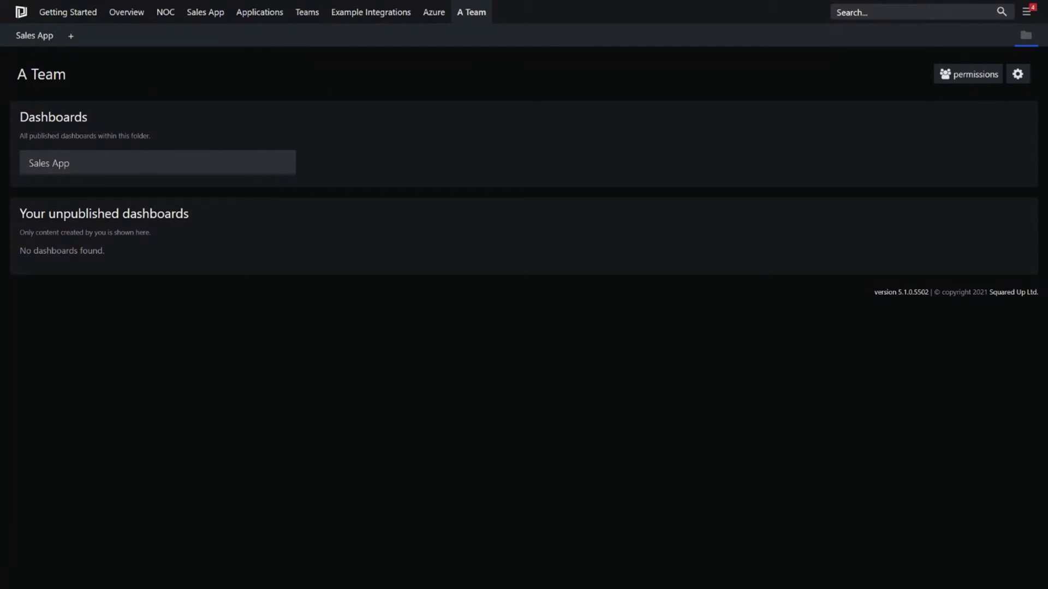
# Step: Open the Sales App dashboard from the A Team folder's Dashboards list
pyautogui.click(49, 163)
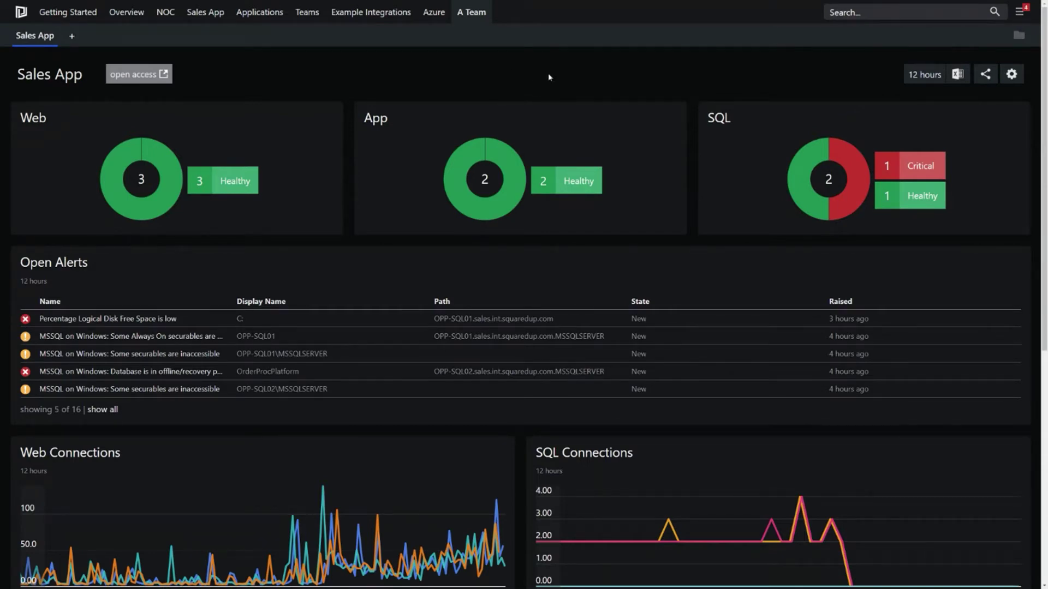
# Step: Return to the PowerPoint slide show and advance from the Demo slide to the NOC Dashboard slide
pyautogui.hotkey('alt', 'Tab')
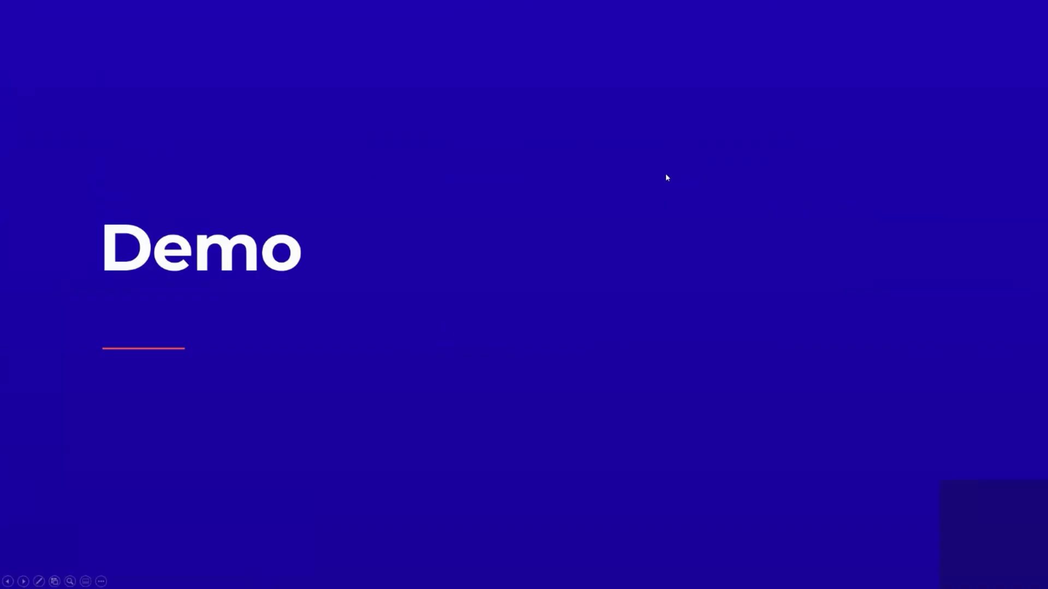
pyautogui.click(666, 174)
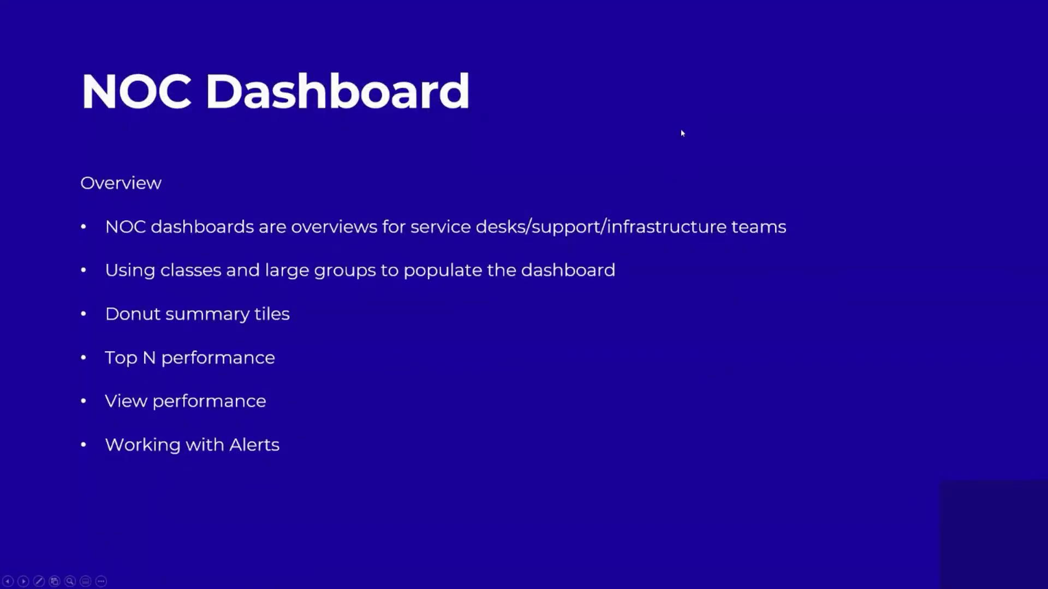
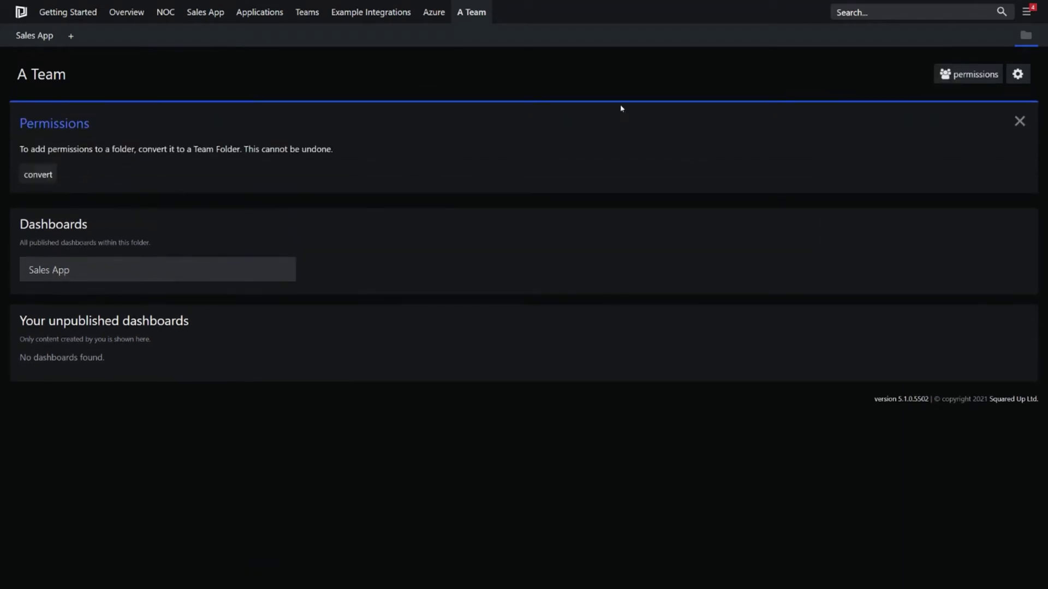
# Step: Convert the A Team folder into a Team Folder and point out its Permissions section
pyautogui.click(37, 174)
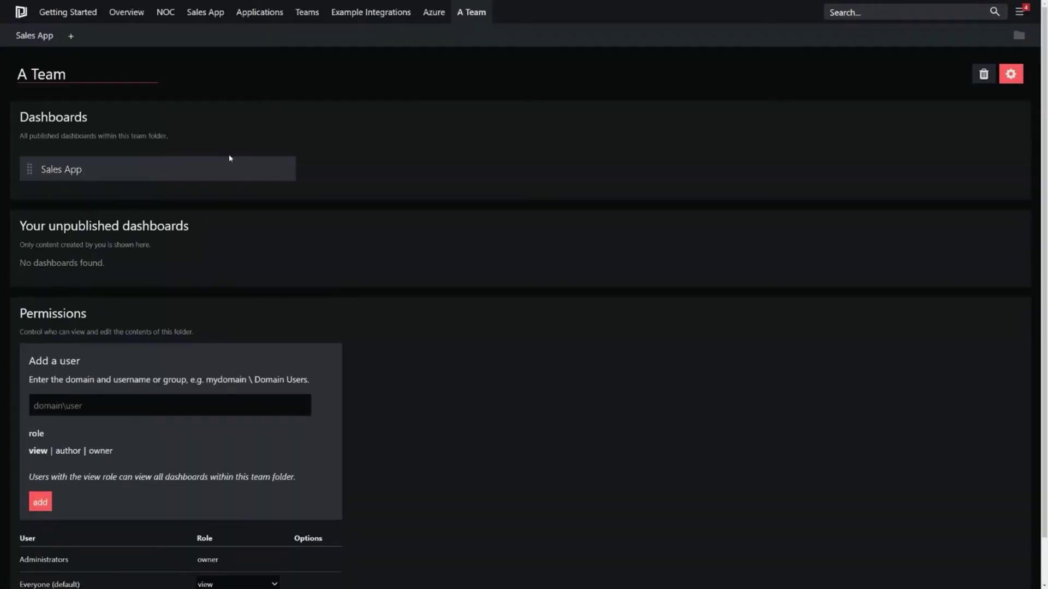
pyautogui.scroll(-1, 515, 178)
pyautogui.scroll(1, 319, 409)
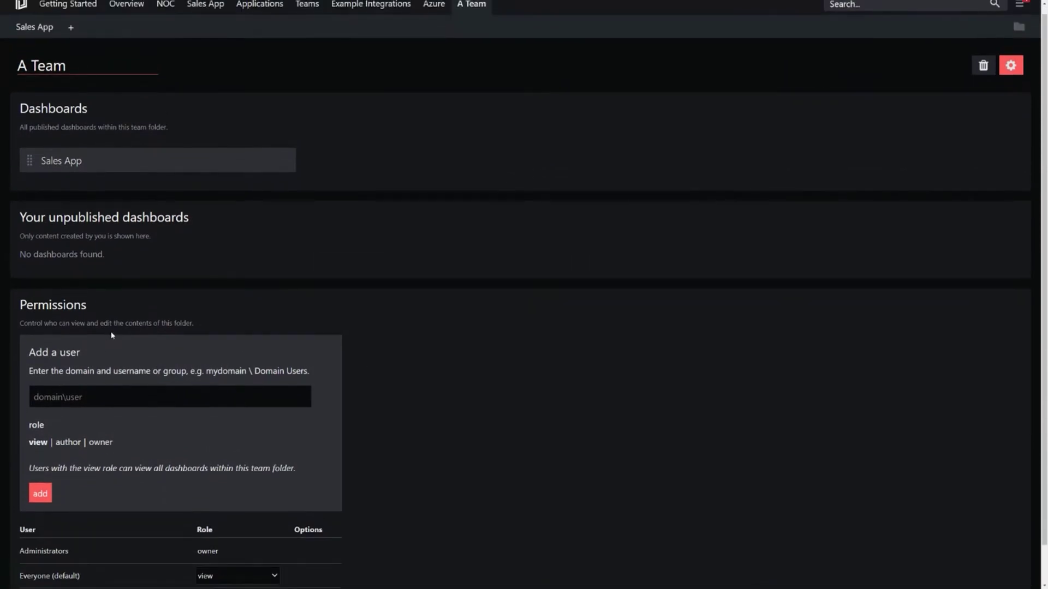
pyautogui.moveTo(108, 311); pyautogui.dragTo(21, 300)
# Step: Add a domain user to the folder with the author role
pyautogui.click(119, 391)
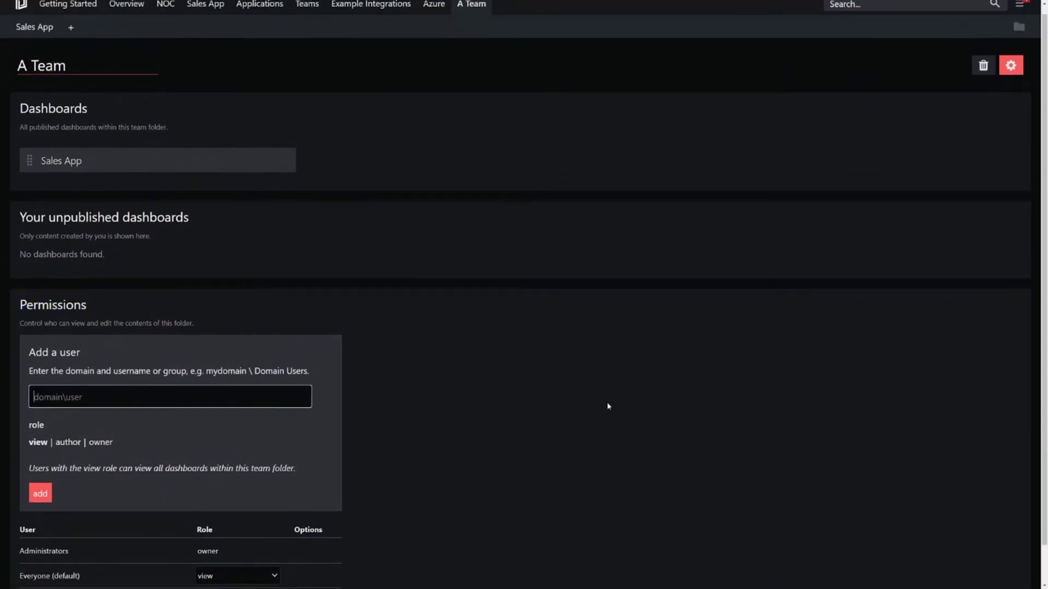
pyautogui.click(68, 443)
pyautogui.press('Return')
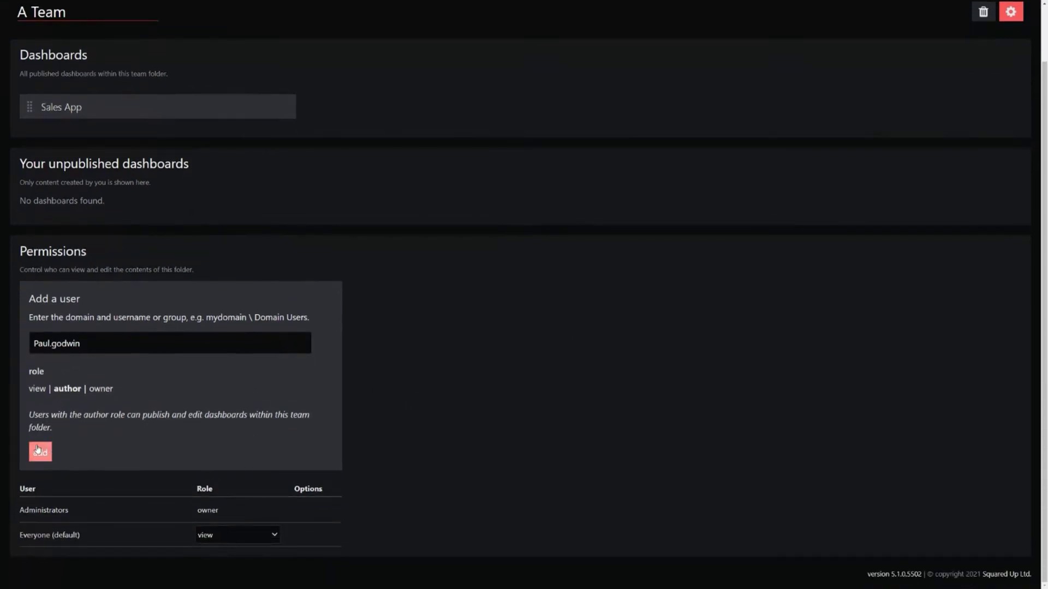
# Step: Set Everyone (default) to no access and save the permission changes
pyautogui.scroll(-3, 338, 241)
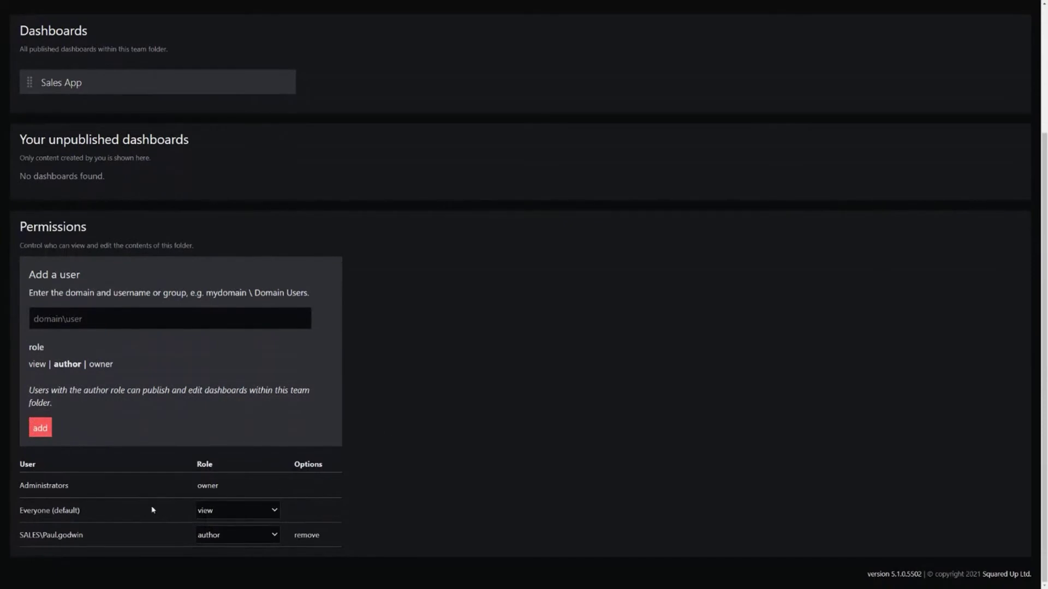
pyautogui.click(249, 513)
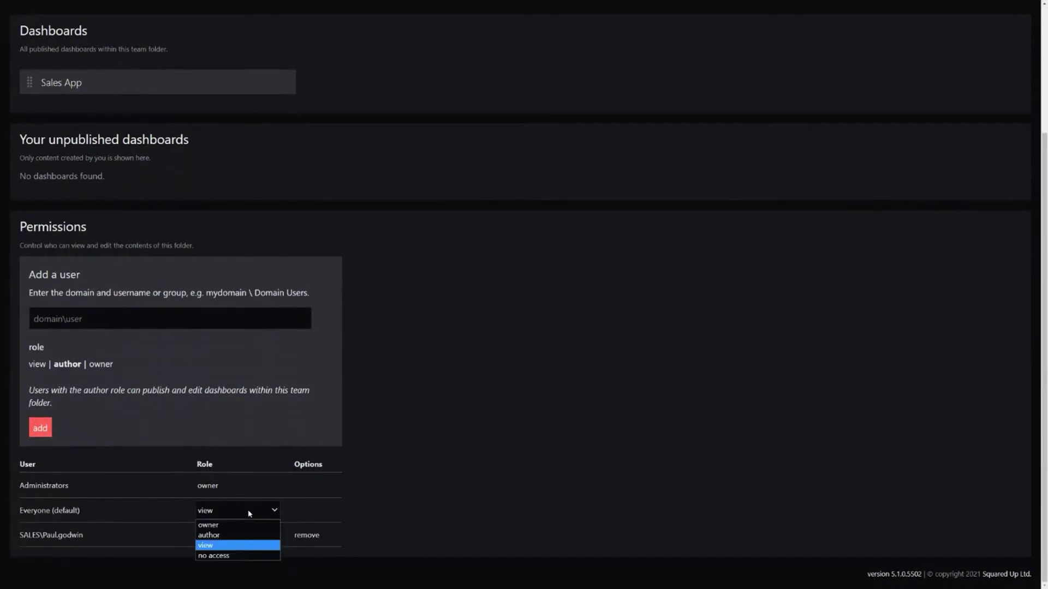
pyautogui.click(249, 553)
pyautogui.click(55, 563)
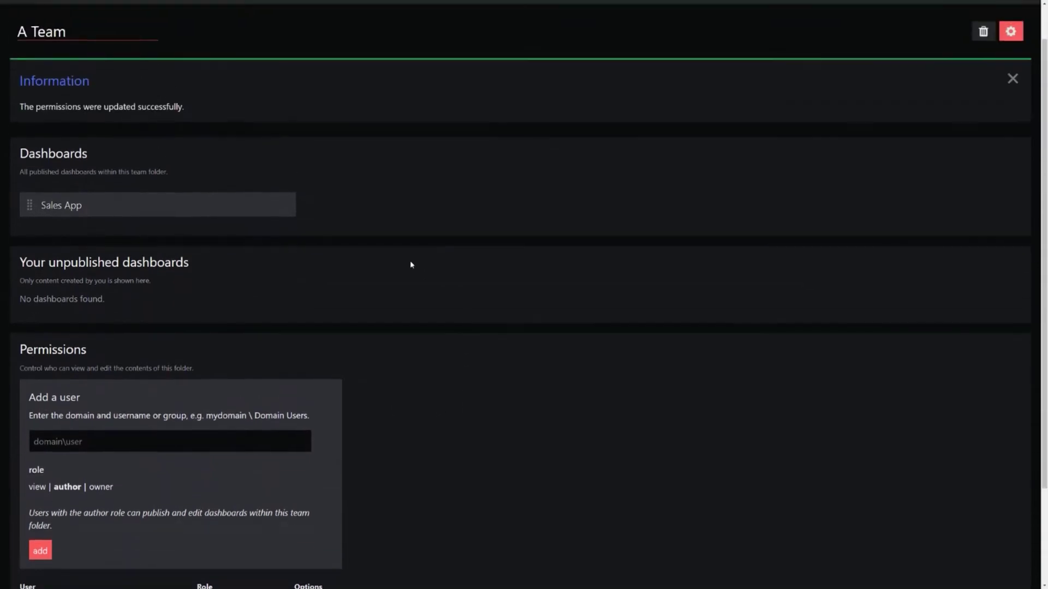
# Step: Reset the new-user role selector back to view
pyautogui.click(97, 319)
pyautogui.click(36, 364)
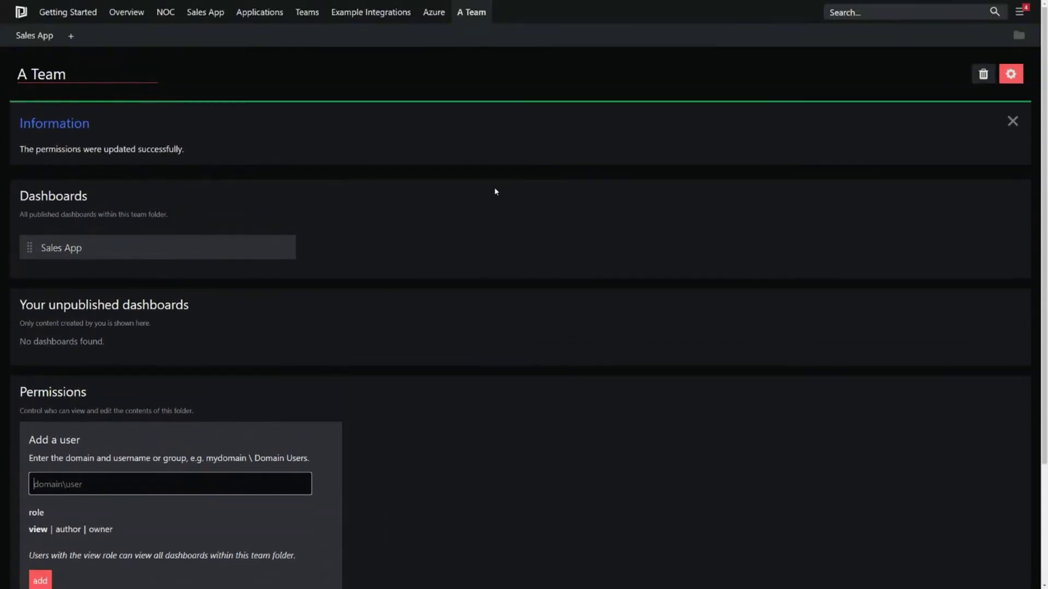
pyautogui.moveTo(470, 15)
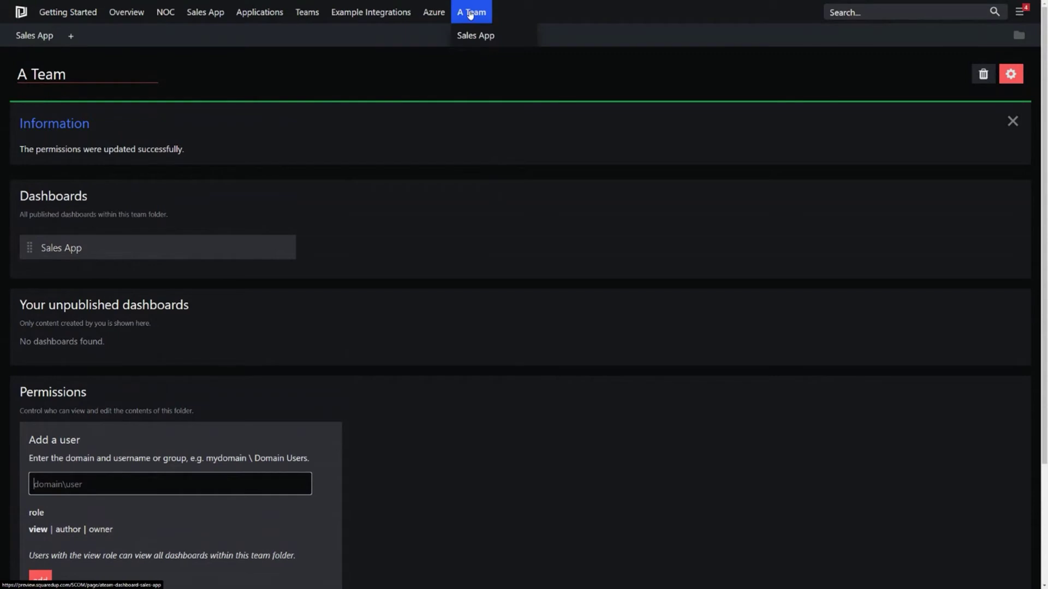
# Step: Dismiss the permissions-updated message and close the A Team folder's panels
pyautogui.click(616, 73)
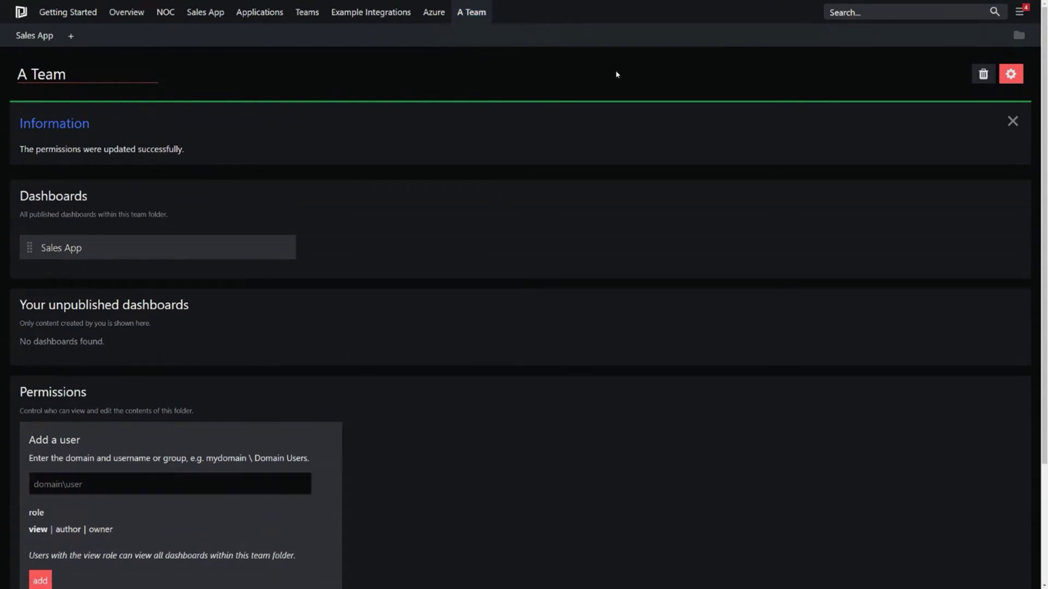
pyautogui.click(1011, 73)
pyautogui.click(1013, 121)
# Step: Open the NOC > NOC Operator dashboard and switch it into edit mode
pyautogui.moveTo(175, 17)
pyautogui.click(193, 60)
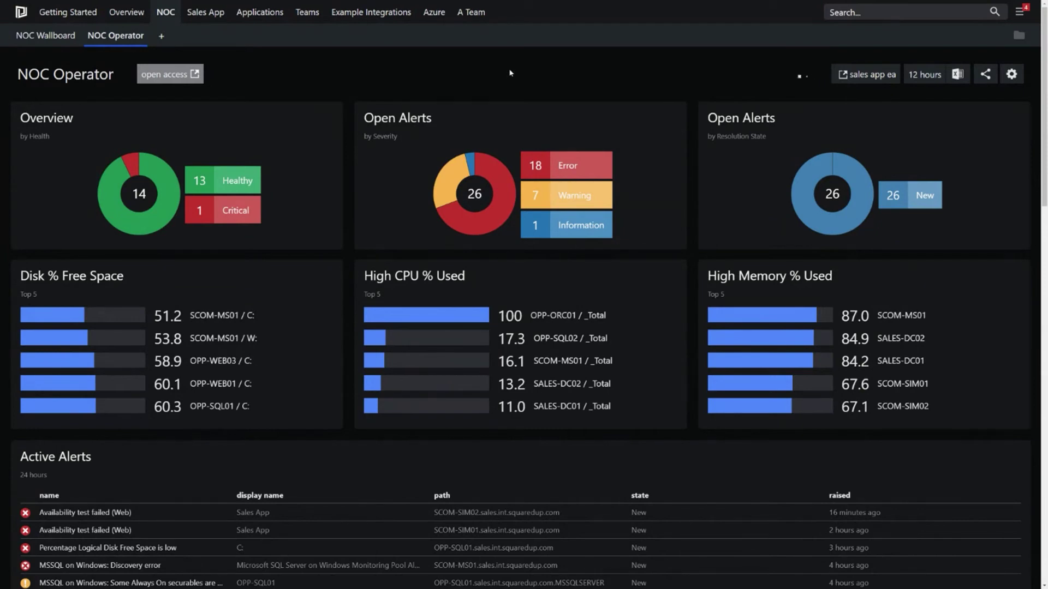
pyautogui.click(1014, 78)
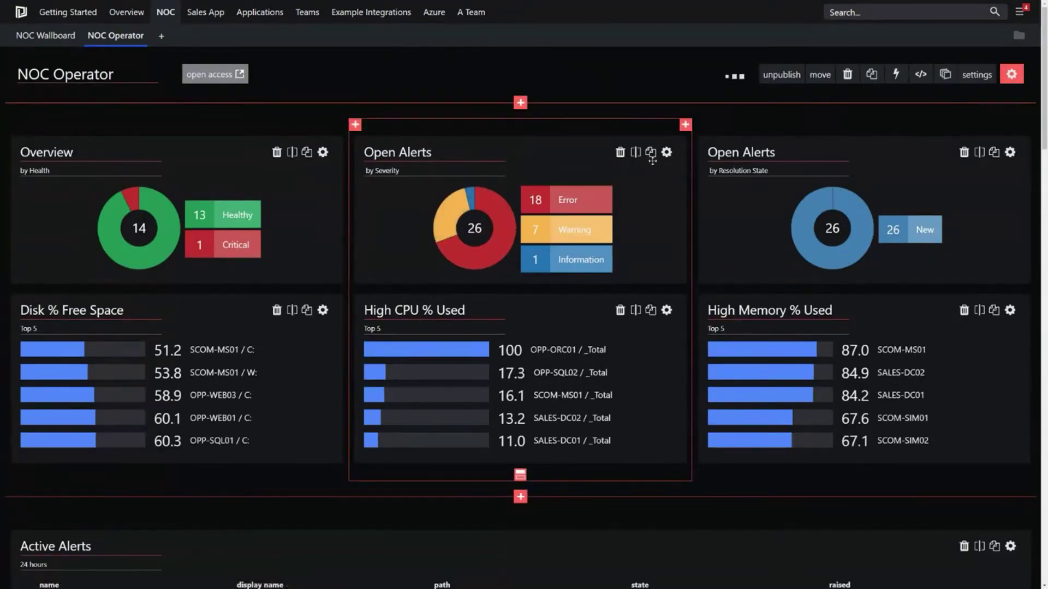
# Step: Review the Open Alerts tile's alert filters, then close its editor
pyautogui.click(667, 152)
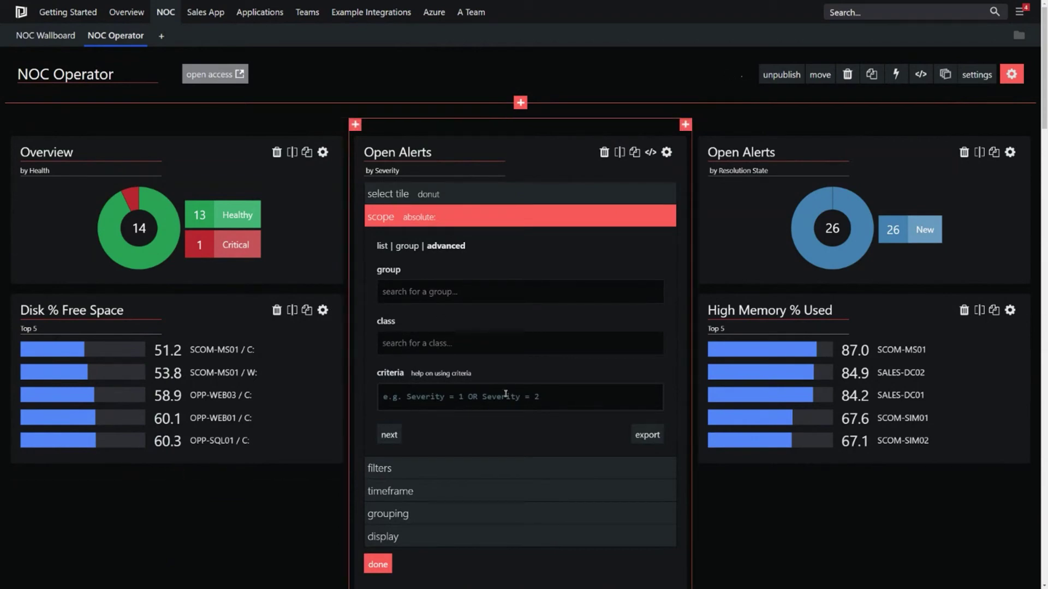
pyautogui.scroll(-1, 530, 399)
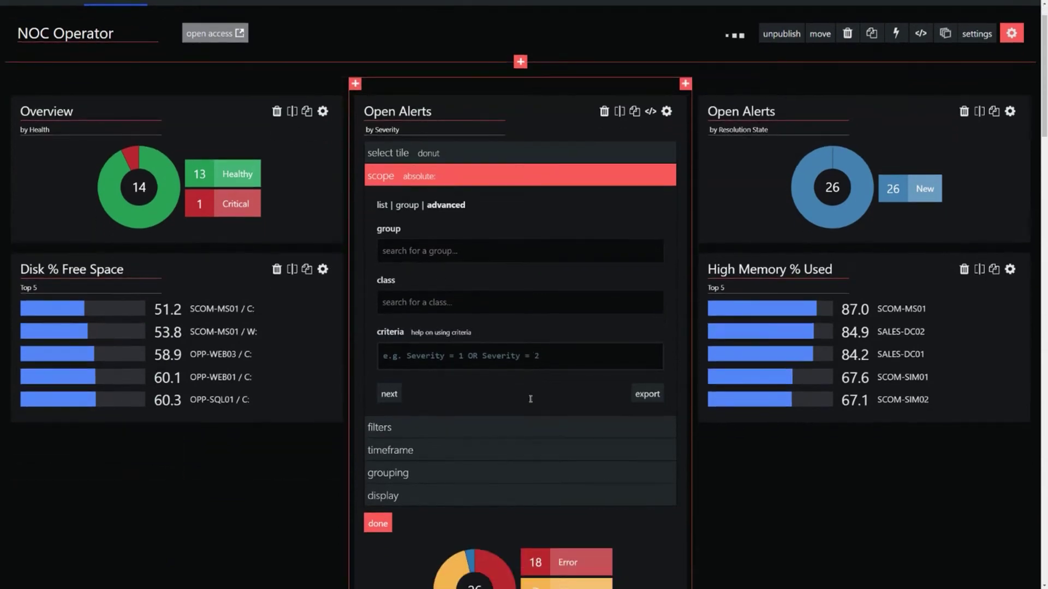
pyautogui.click(440, 425)
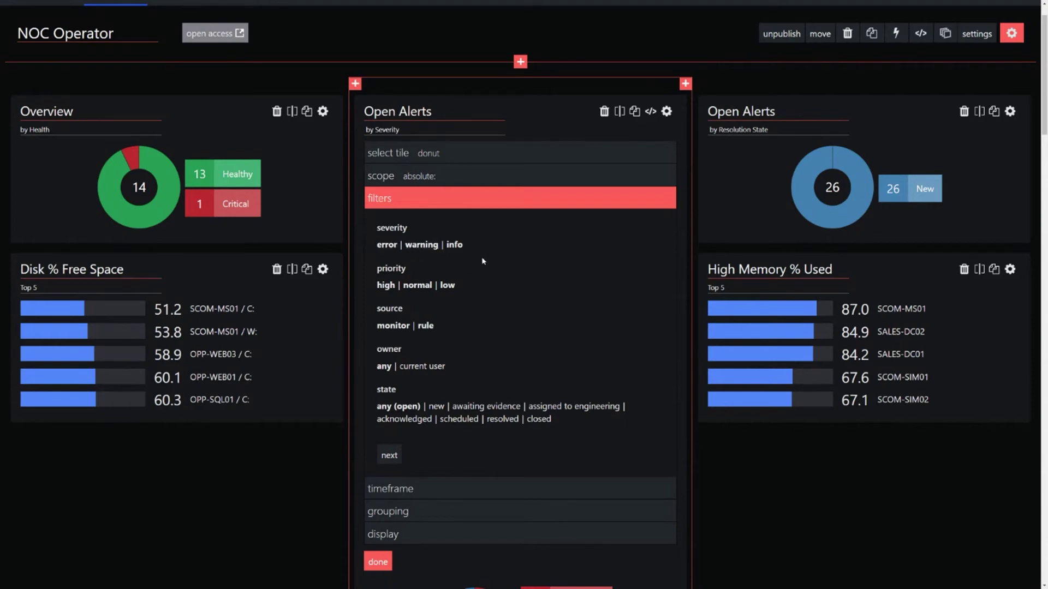
pyautogui.click(666, 111)
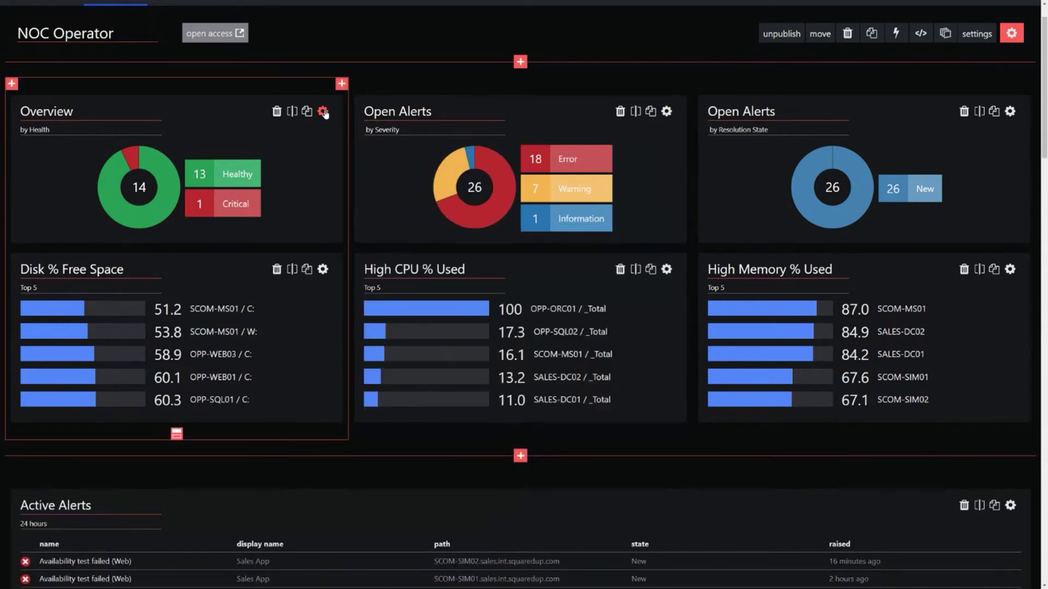
# Step: Check that the Overview tile is scoped to the Windows Server 2016 and 1709+ Computer class
pyautogui.click(323, 112)
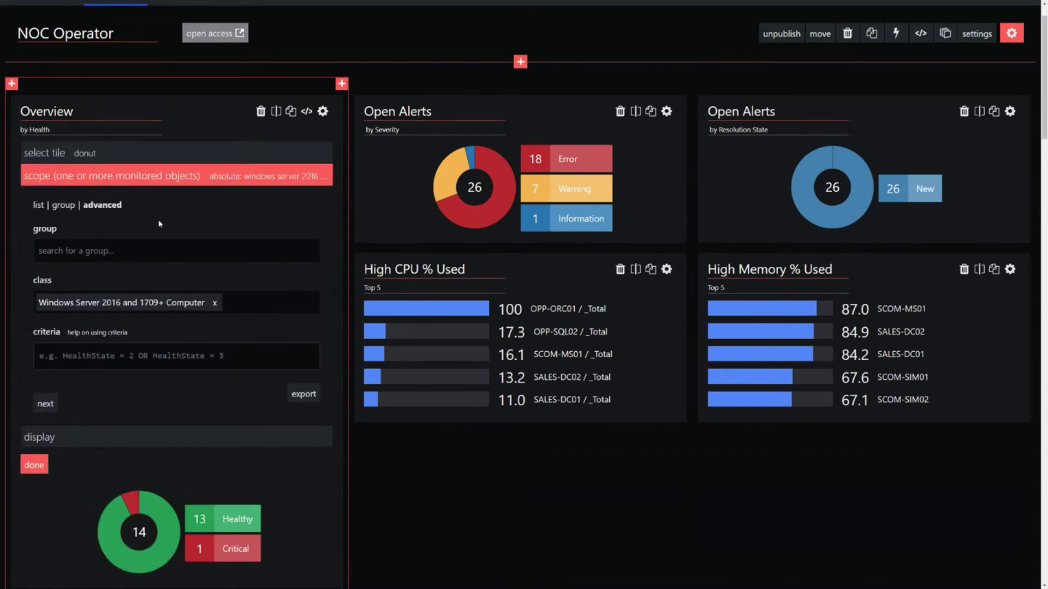
pyautogui.moveTo(205, 304); pyautogui.dragTo(31, 313)
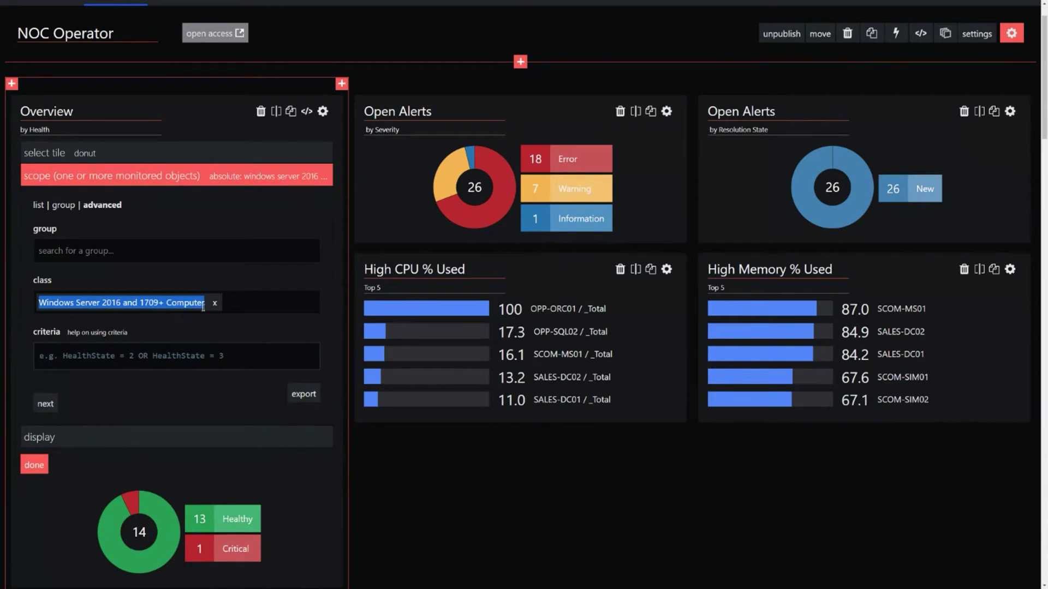
pyautogui.click(201, 324)
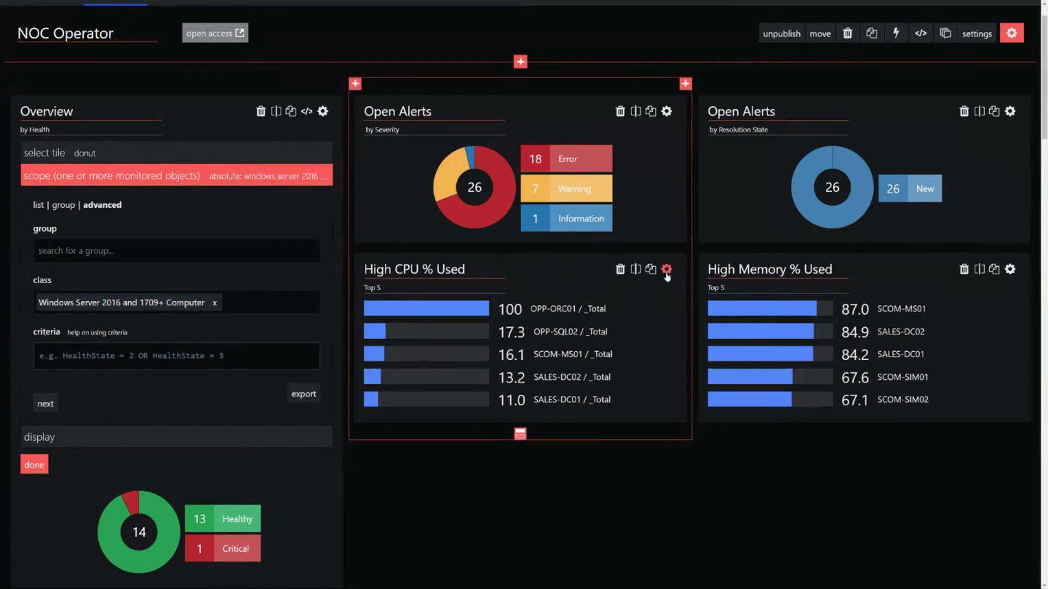
# Step: Check that the High CPU % Used tile is scoped to the All Windows Computers group
pyautogui.click(666, 270)
pyautogui.scroll(-1, 649, 282)
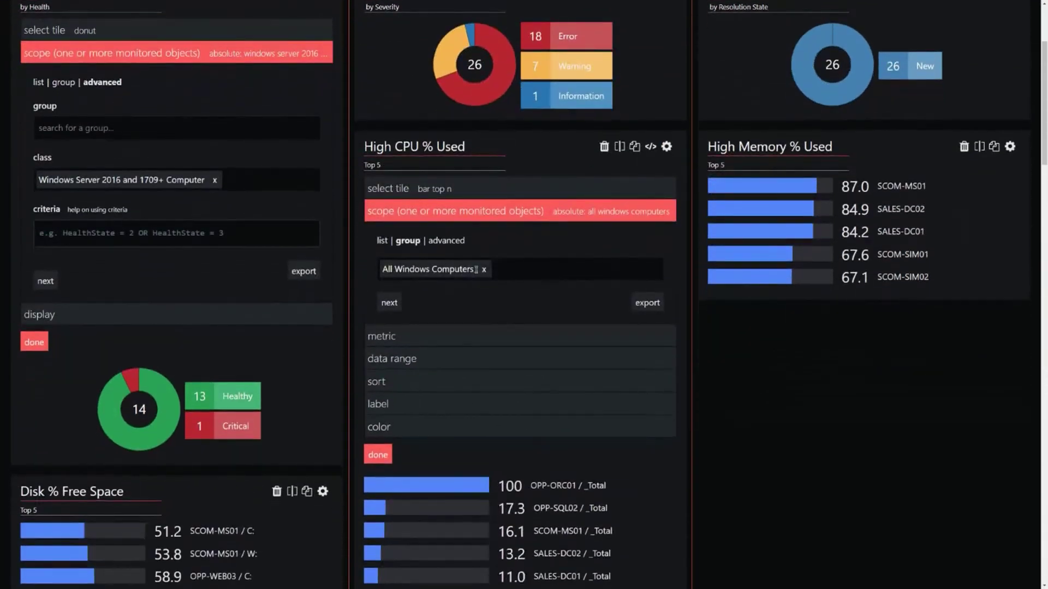
pyautogui.moveTo(477, 269); pyautogui.dragTo(382, 269)
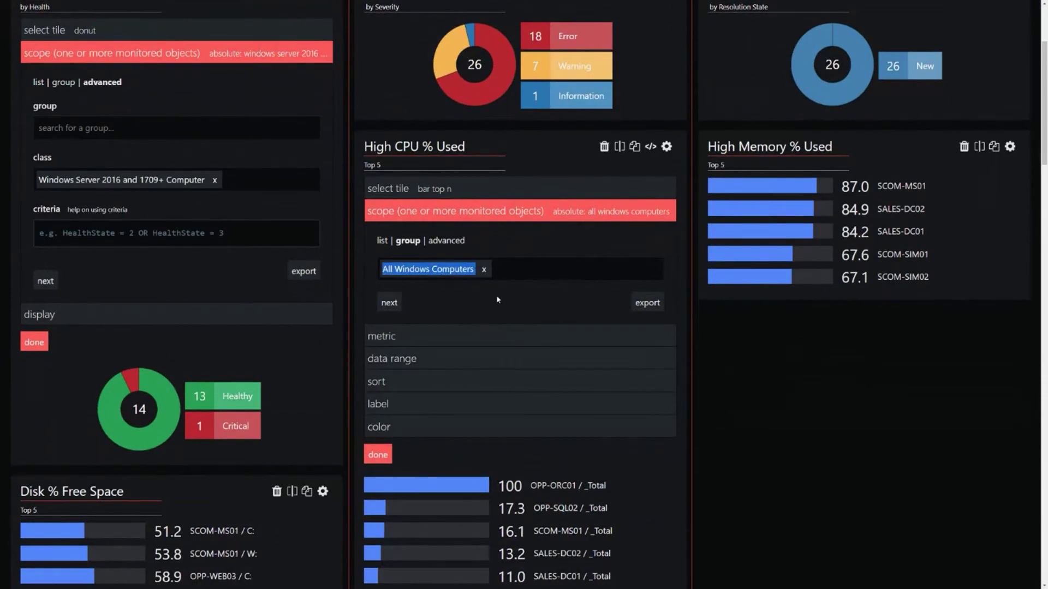
pyautogui.click(471, 305)
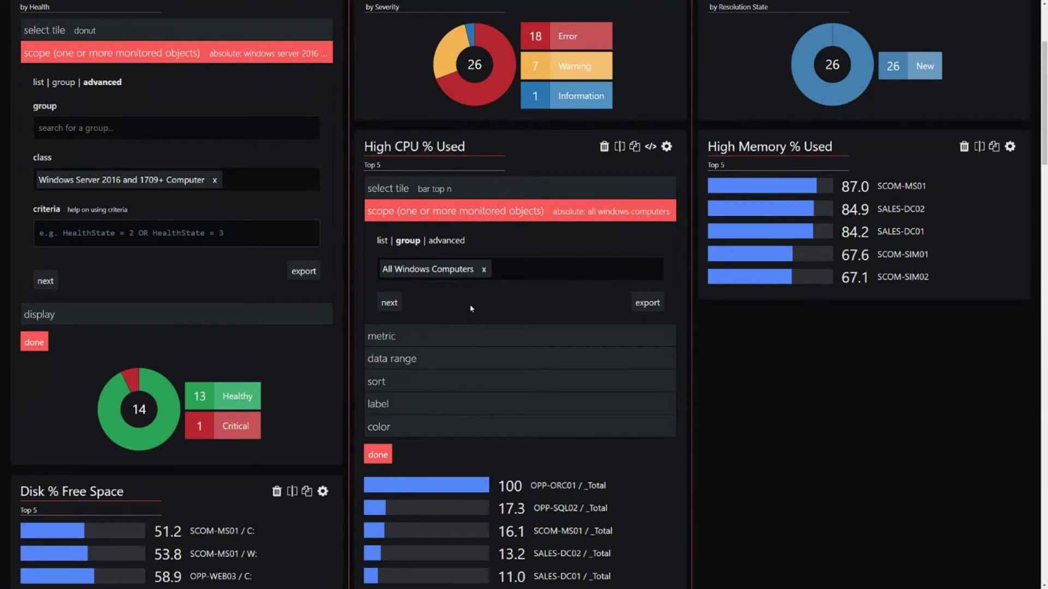
pyautogui.scroll(-1, 471, 308)
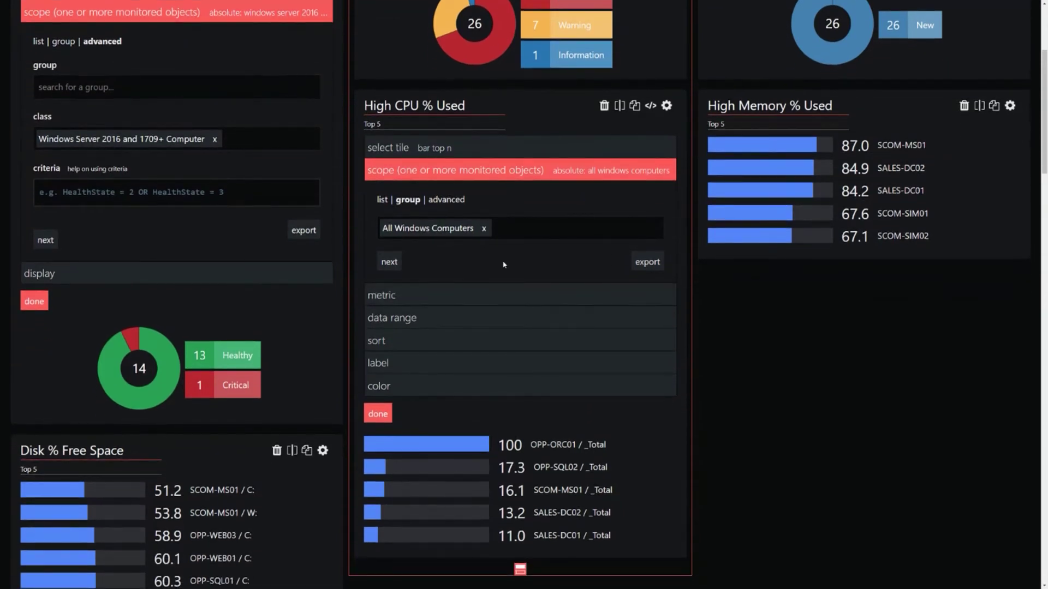
pyautogui.scroll(4, 522, 261)
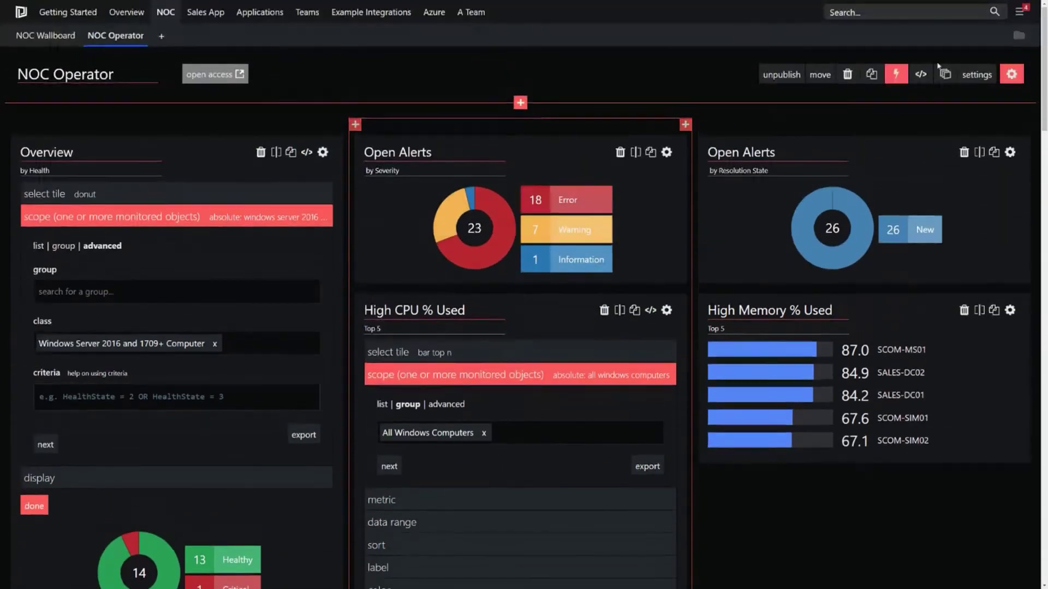
pyautogui.click(1011, 75)
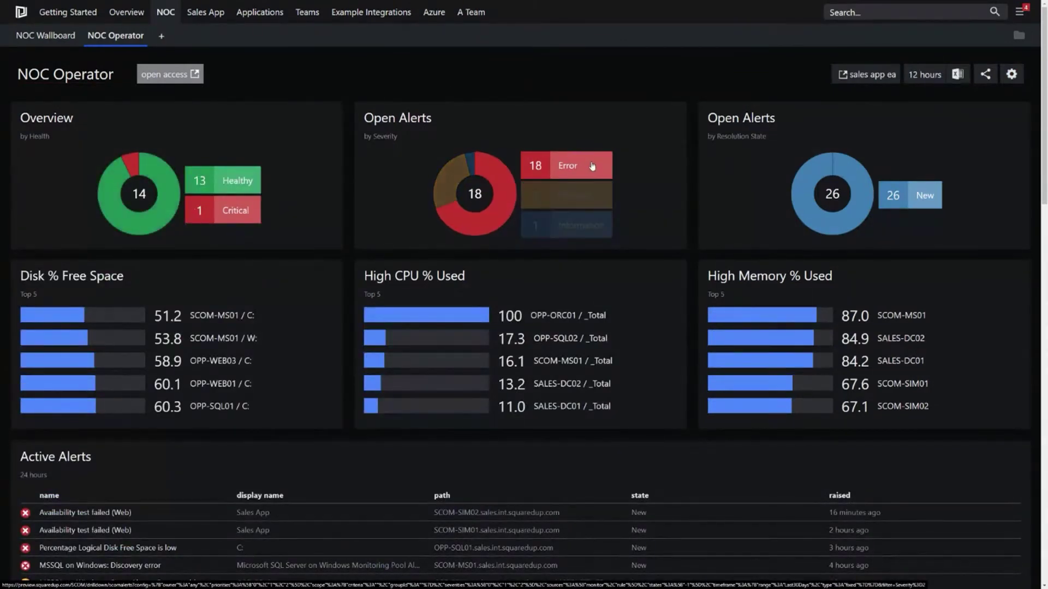
pyautogui.scroll(-1, 692, 171)
pyautogui.scroll(-3, 690, 171)
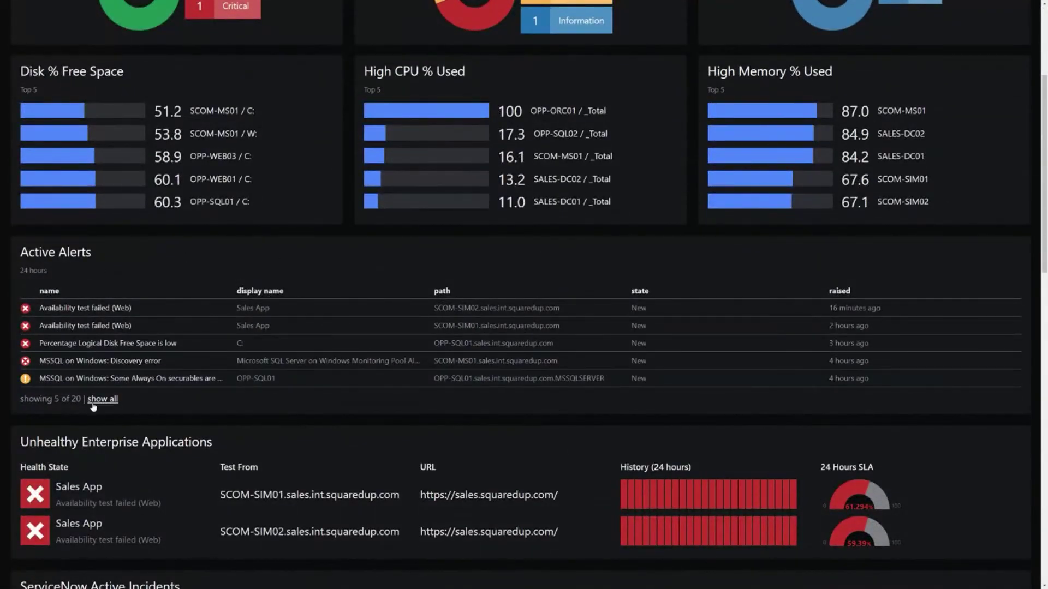
pyautogui.scroll(-1, 429, 407)
pyautogui.scroll(-5, 430, 407)
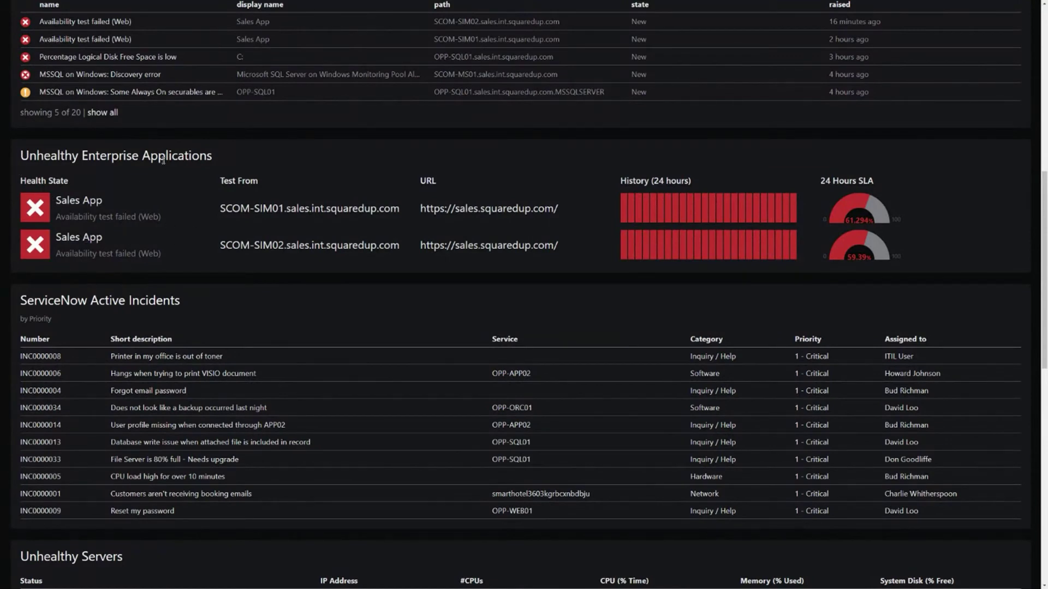
pyautogui.moveTo(225, 160); pyautogui.dragTo(80, 156)
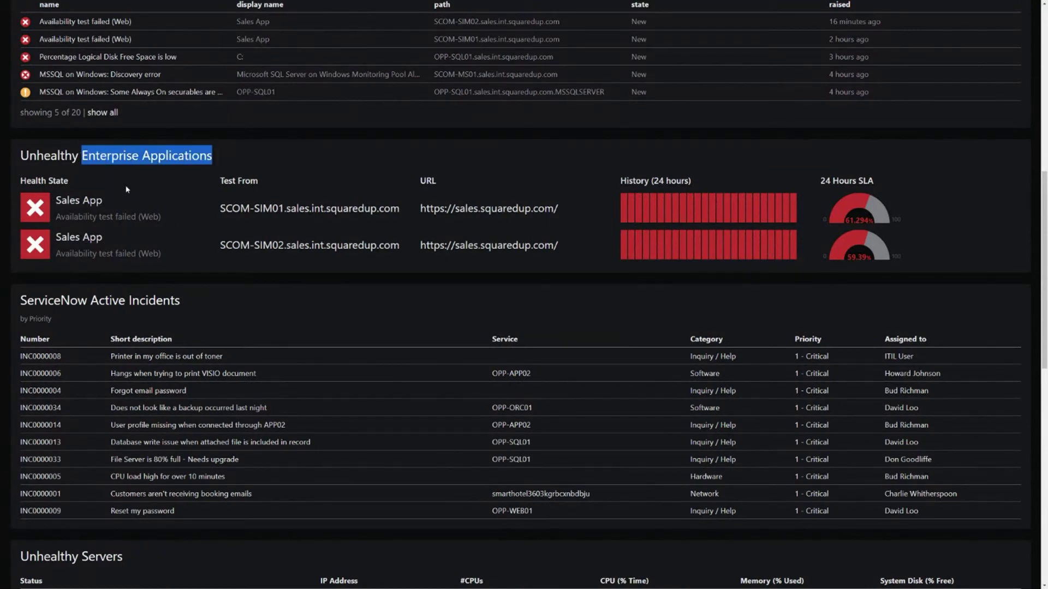
pyautogui.scroll(-5, 169, 187)
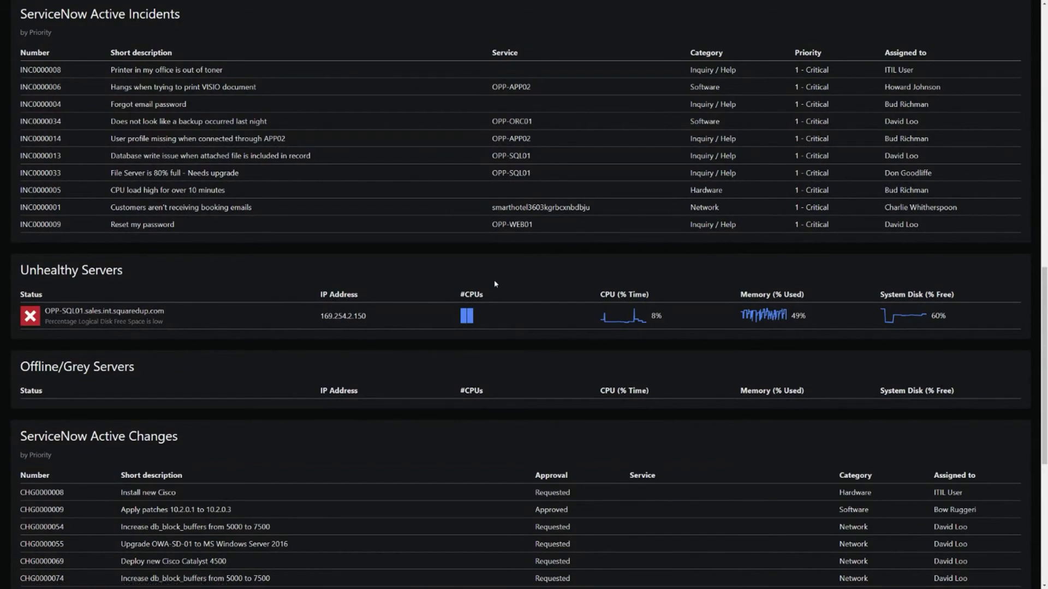
pyautogui.scroll(1, 506, 289)
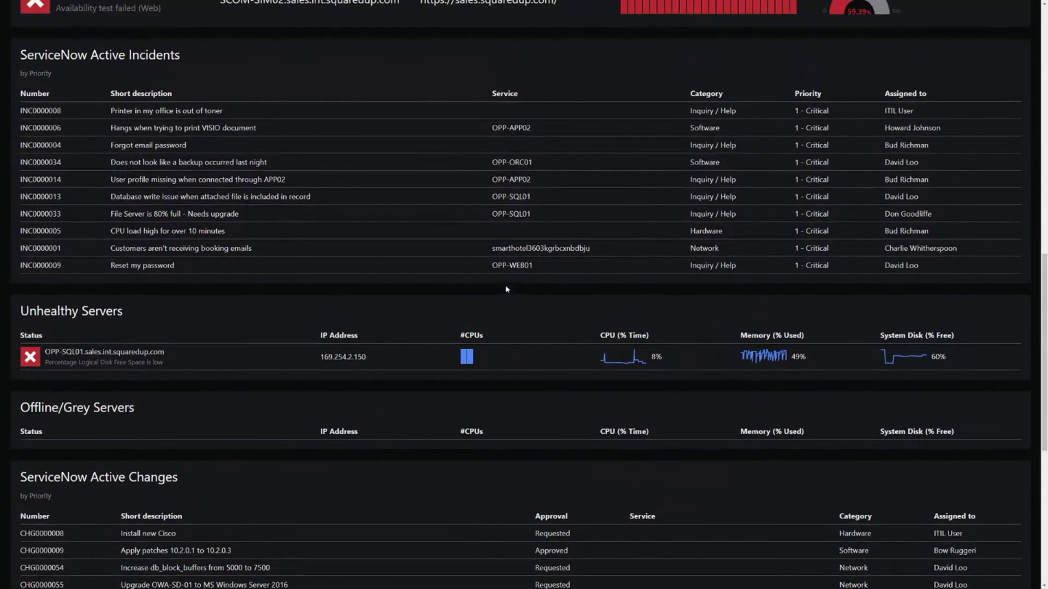
pyautogui.scroll(10, 501, 314)
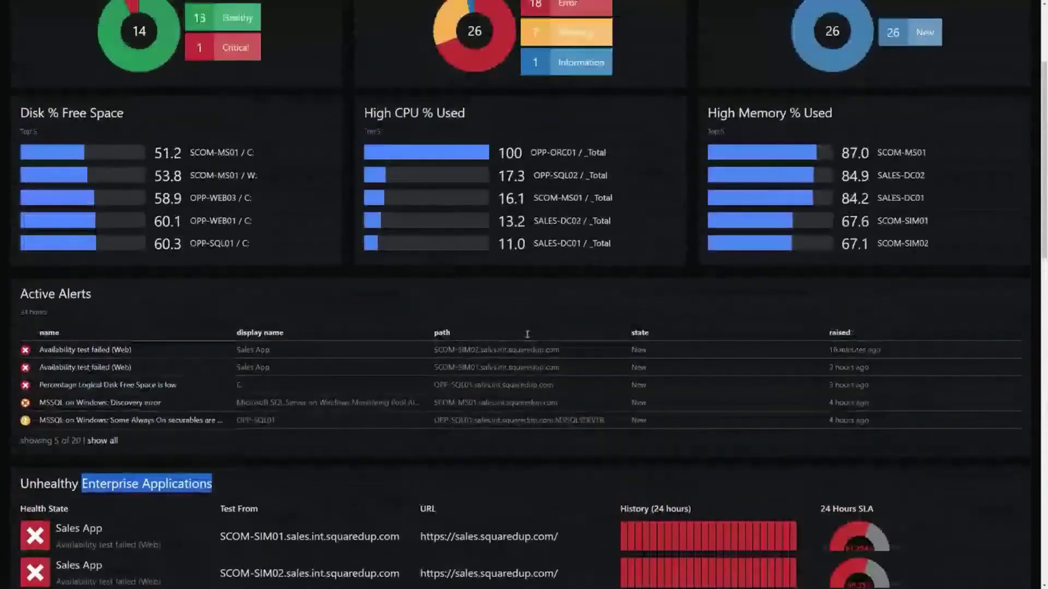
pyautogui.scroll(1, 522, 307)
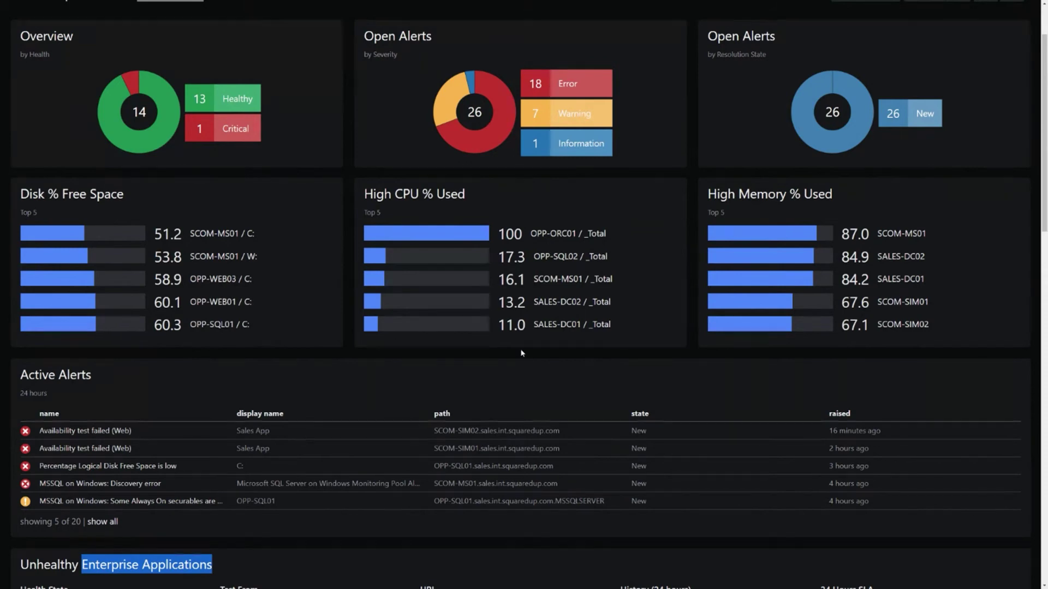
pyautogui.click(522, 353)
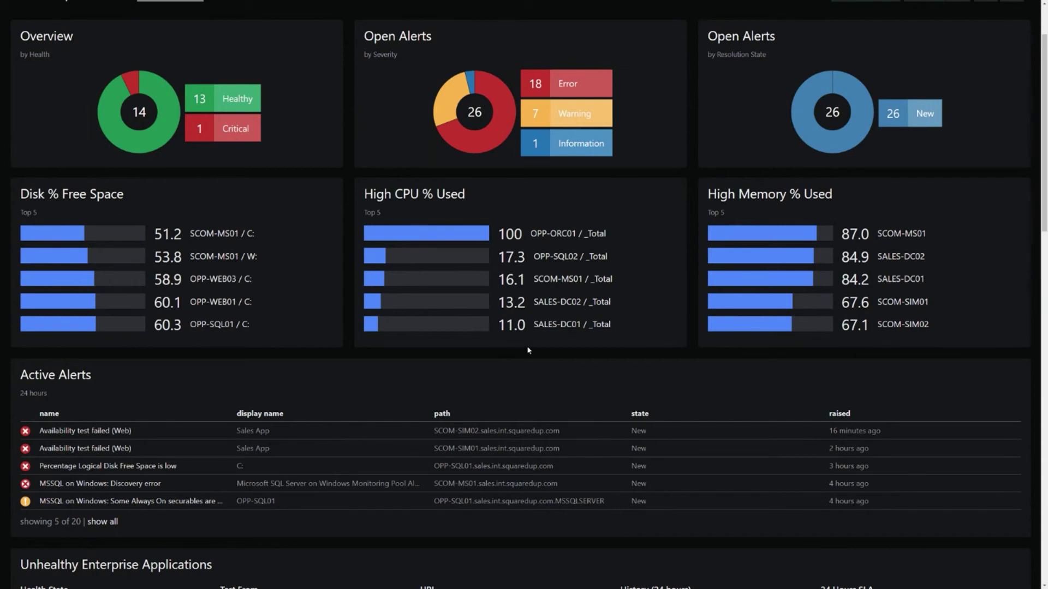
pyautogui.scroll(-2, 528, 350)
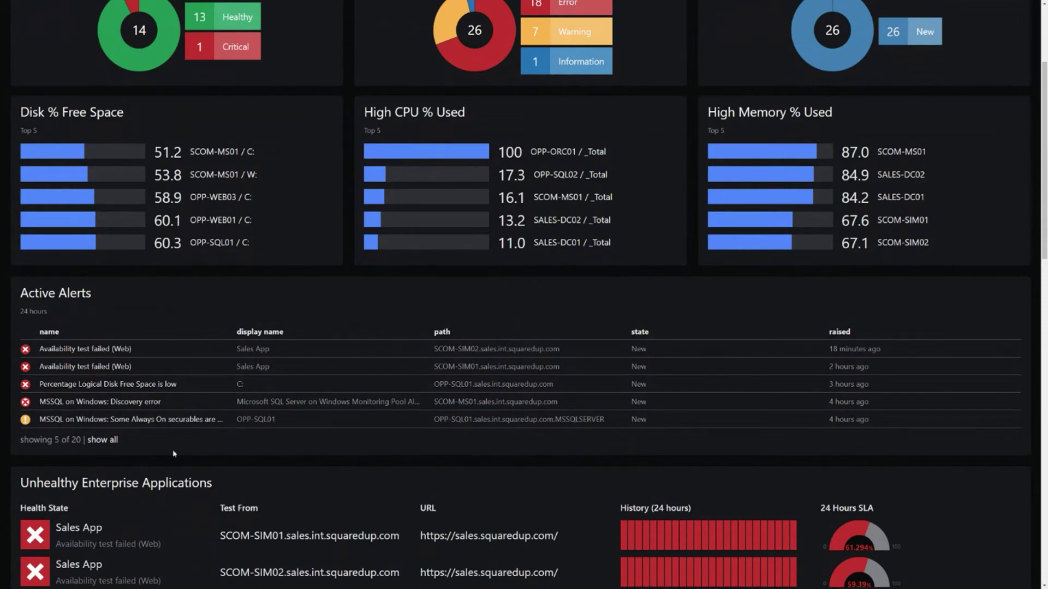
# Step: Show all 20 active alerts and set the Always On securables alert to Awaiting Evidence with a short comment
pyautogui.click(102, 441)
pyautogui.scroll(-3, 888, 253)
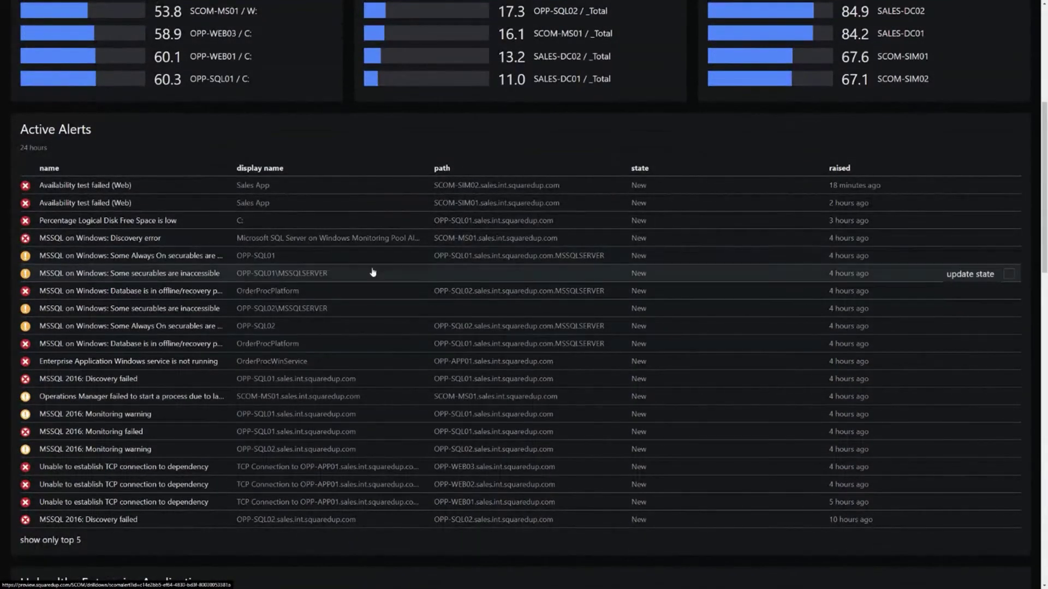
pyautogui.click(971, 257)
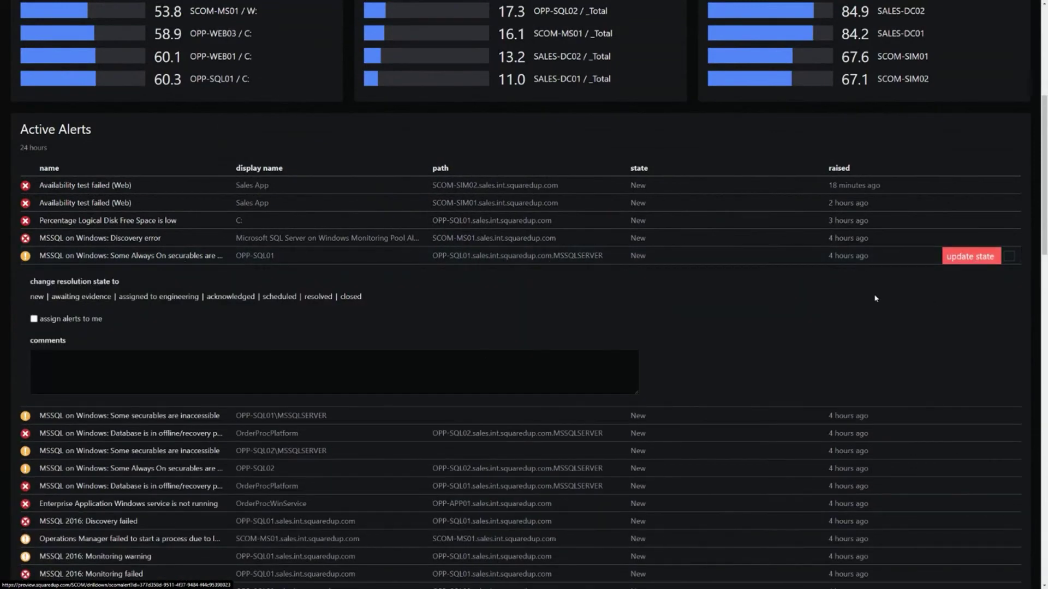
pyautogui.click(82, 296)
pyautogui.click(212, 374)
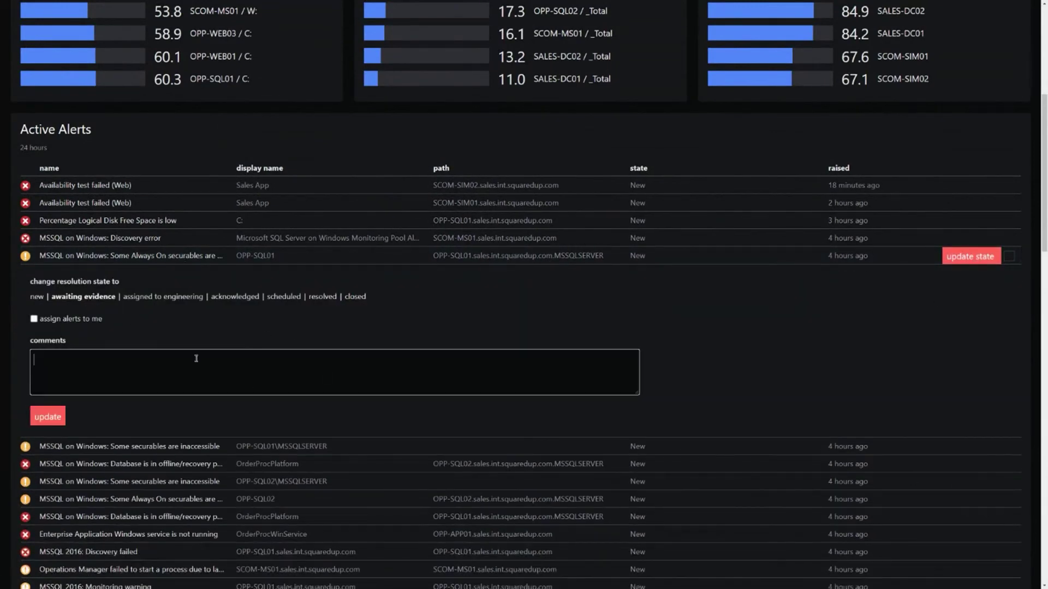
pyautogui.write('Ashl')
pyautogui.press('BackSpace')
pyautogui.press('BackSpace')
pyautogui.press('BackSpace')
pyautogui.press('BackSpace')
pyautogui.write('Ashley Was HJe')
pyautogui.press('BackSpace')
pyautogui.press('BackSpace')
pyautogui.write('ere')
pyautogui.click(59, 418)
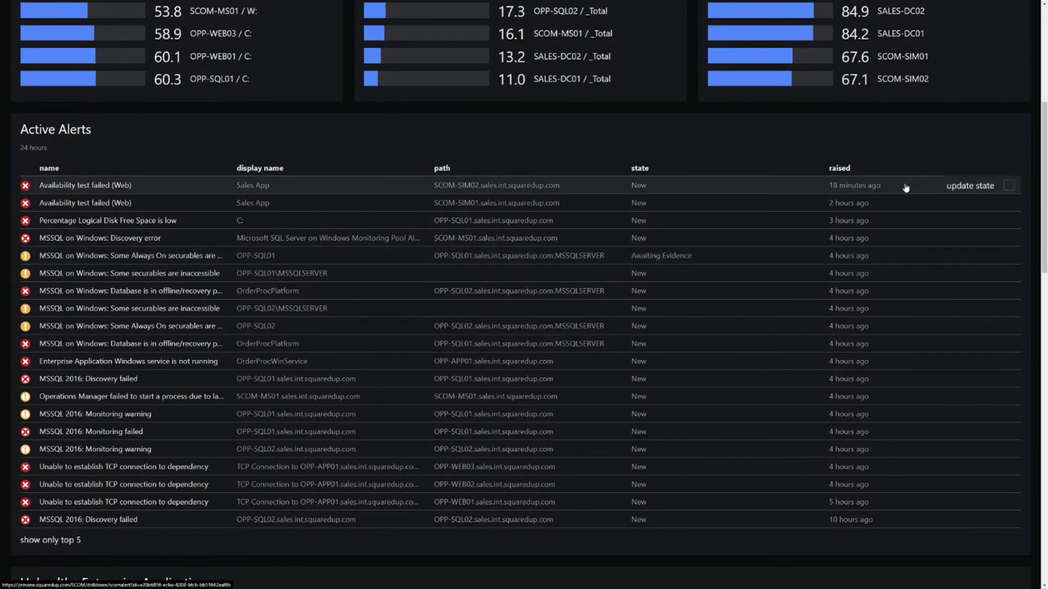
# Step: Tick the Awaiting Evidence and disk free space alerts for a bulk update, then untick all selections
pyautogui.click(1011, 257)
pyautogui.click(1009, 395)
pyautogui.click(153, 280)
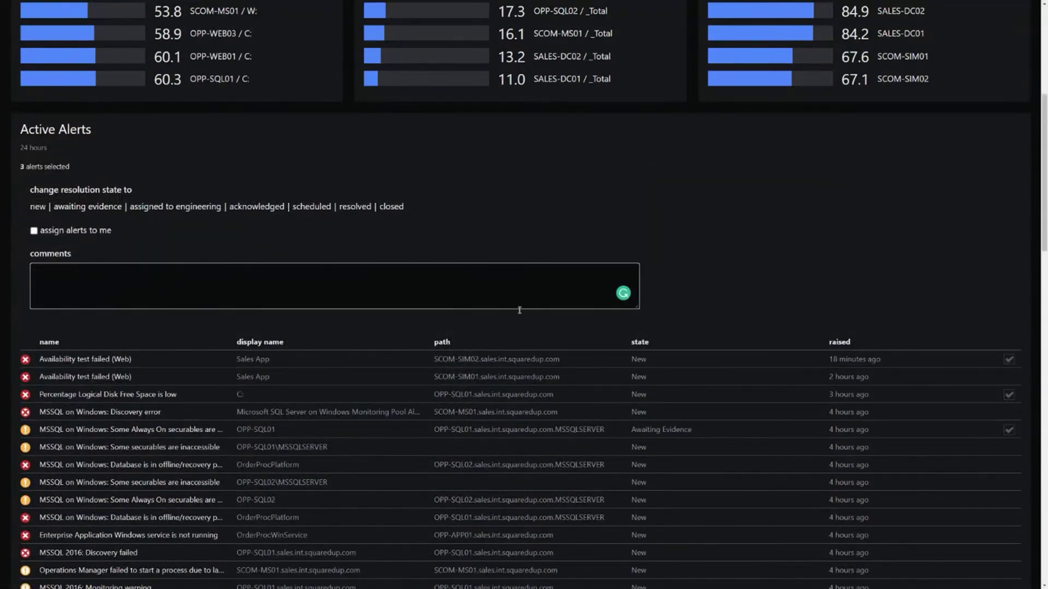
pyautogui.click(1008, 430)
pyautogui.click(1009, 395)
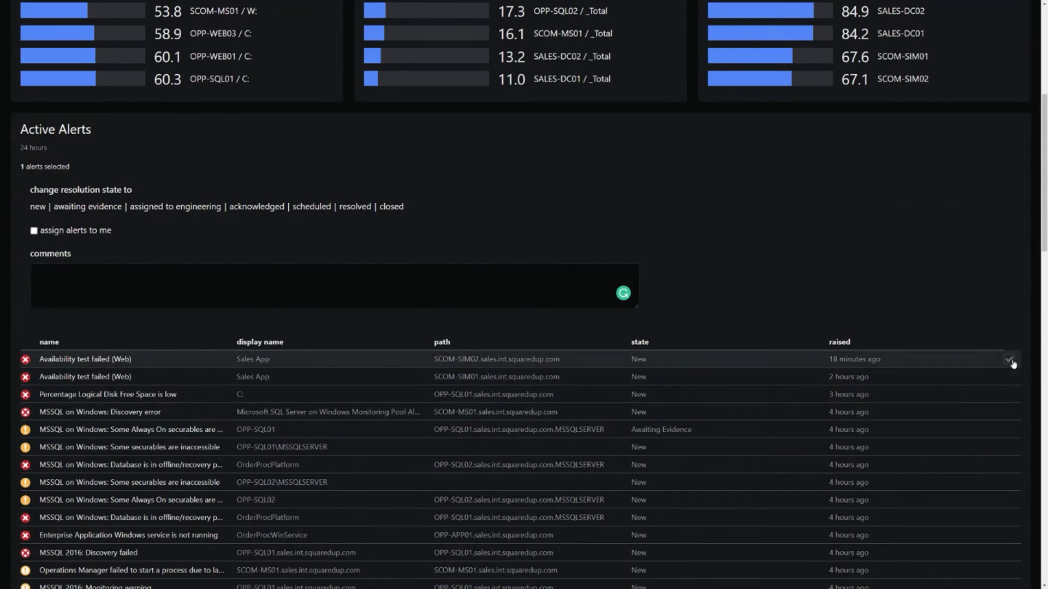
pyautogui.click(1009, 359)
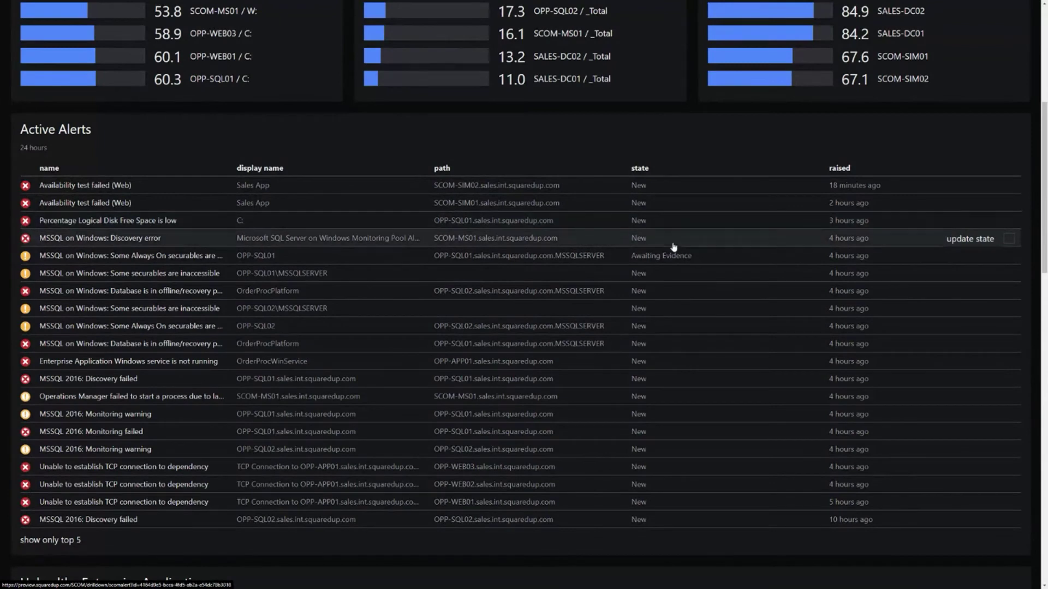
pyautogui.rightClick(486, 530)
pyautogui.click(375, 545)
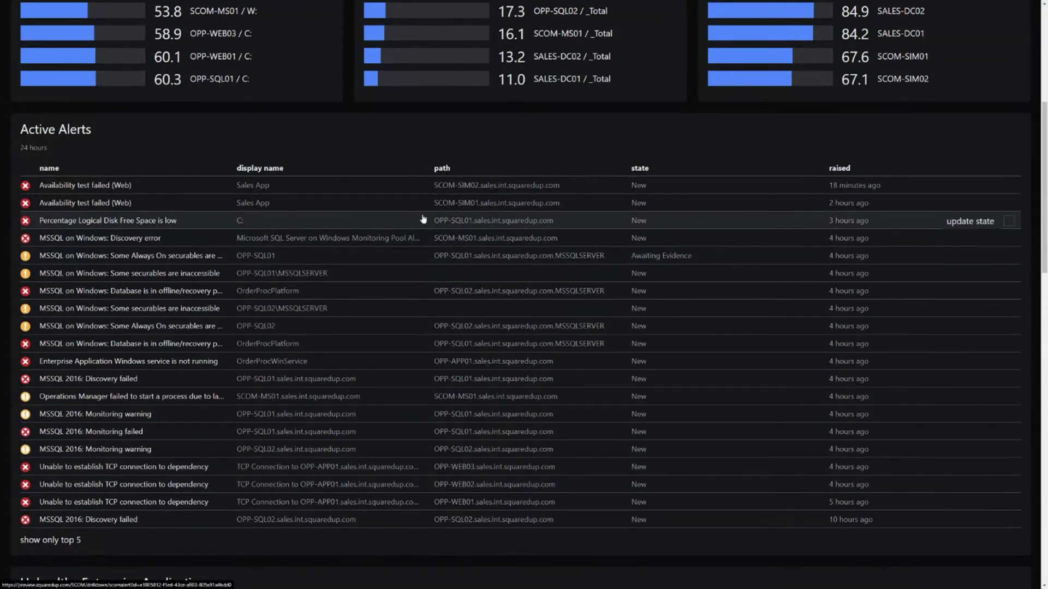
# Step: Open the Percentage Logical Disk Free Space is low alert and review its title and description
pyautogui.click(321, 219)
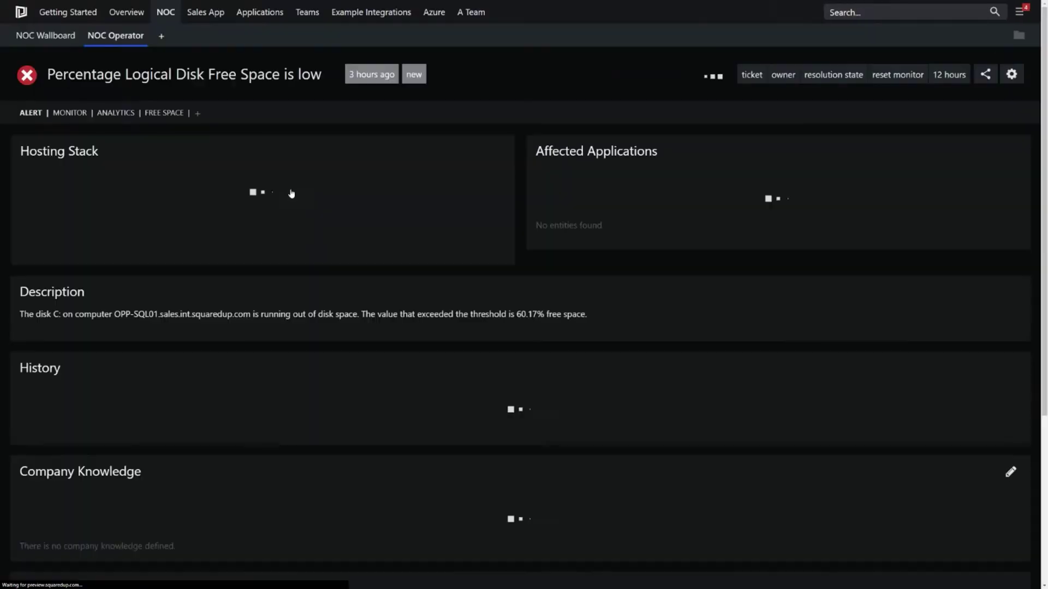
pyautogui.tripleClick(290, 87)
pyautogui.click(289, 90)
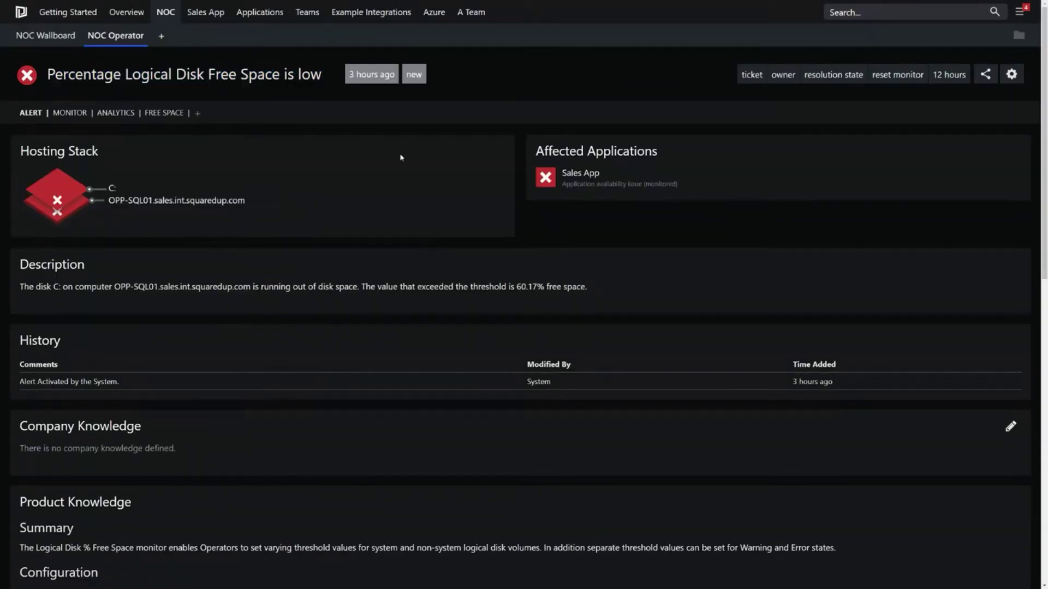
pyautogui.moveTo(616, 287); pyautogui.dragTo(574, 287)
pyautogui.click(661, 290)
# Step: Set the alert's state to Awaiting Evidence with the comment 'hello'
pyautogui.click(414, 74)
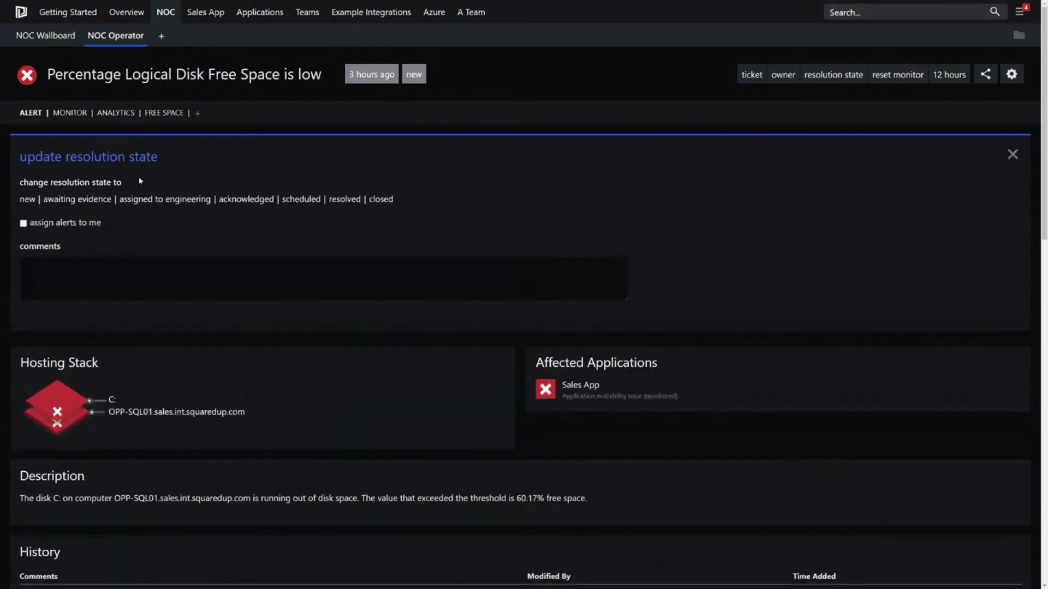
pyautogui.click(79, 199)
pyautogui.click(70, 280)
pyautogui.write('hello')
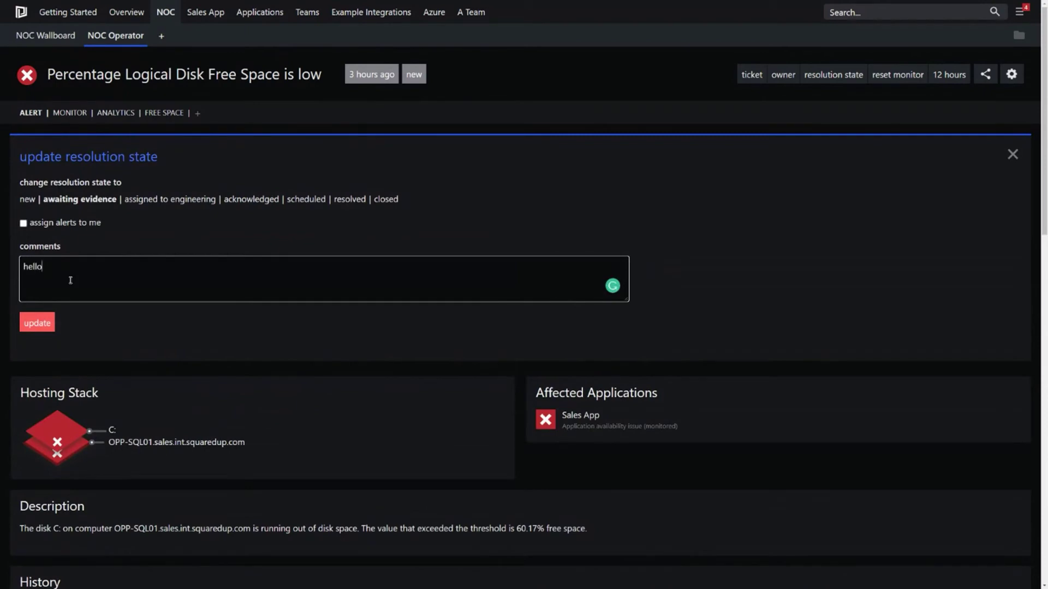
pyautogui.click(37, 323)
# Step: Check the alert history entry showing who made the change and the 'hello' comment
pyautogui.scroll(-7, 778, 304)
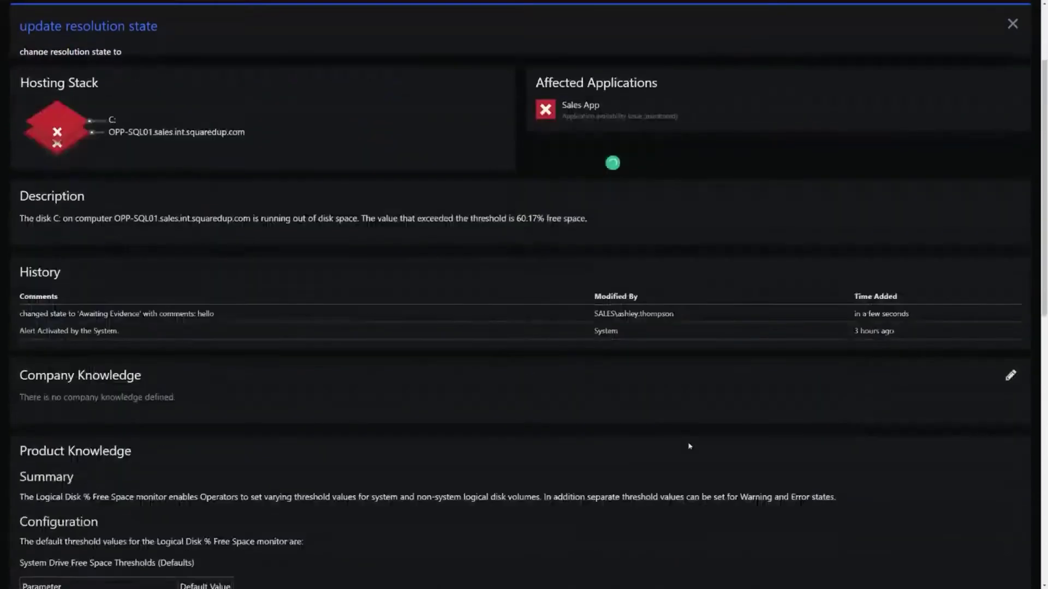
pyautogui.moveTo(689, 260); pyautogui.dragTo(582, 264)
pyautogui.doubleClick(205, 259)
pyautogui.scroll(3, 352, 274)
pyautogui.click(616, 92)
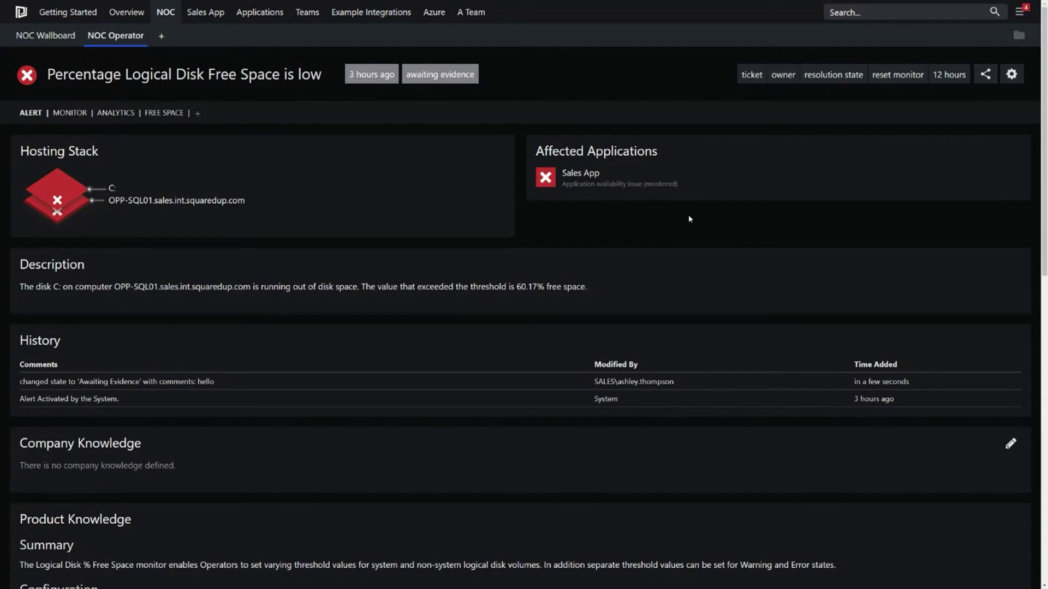
# Step: Scroll to Company Knowledge and open its editor, leaving the notes blank
pyautogui.scroll(-8, 689, 219)
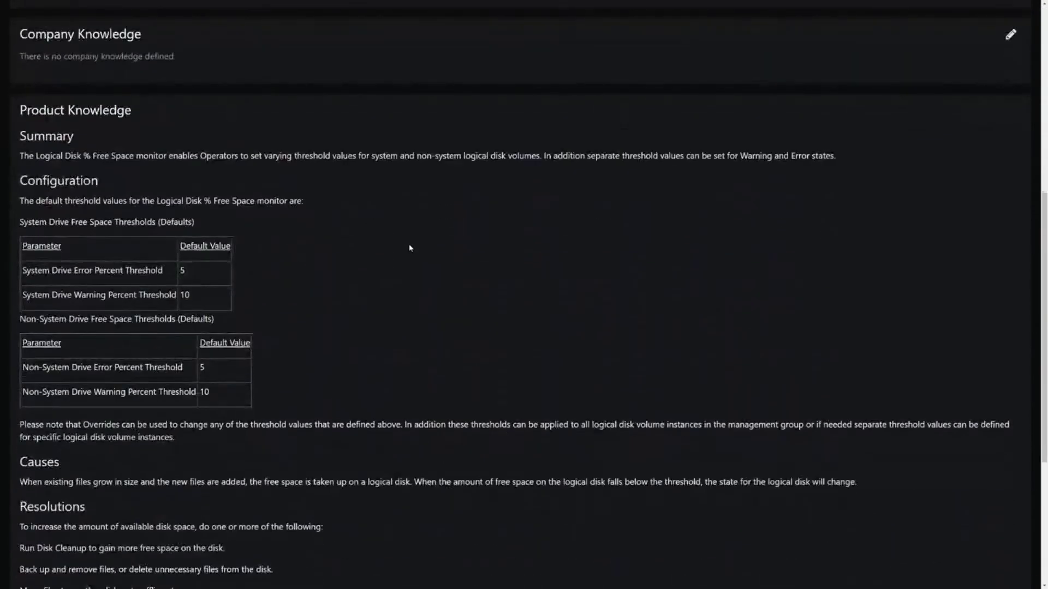
pyautogui.scroll(-2, 471, 187)
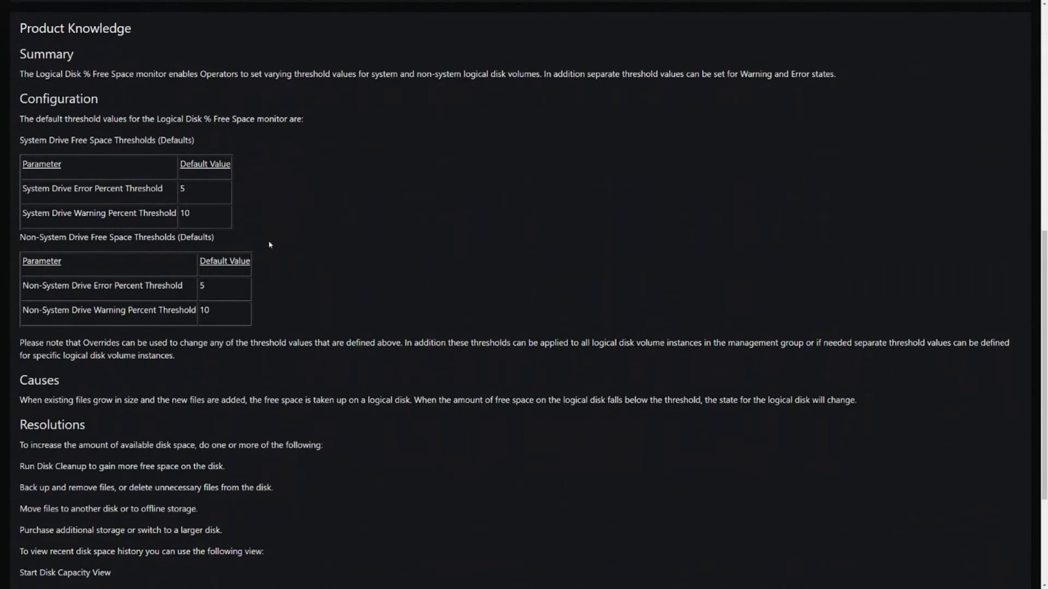
pyautogui.scroll(-1, 275, 241)
pyautogui.scroll(1, 276, 243)
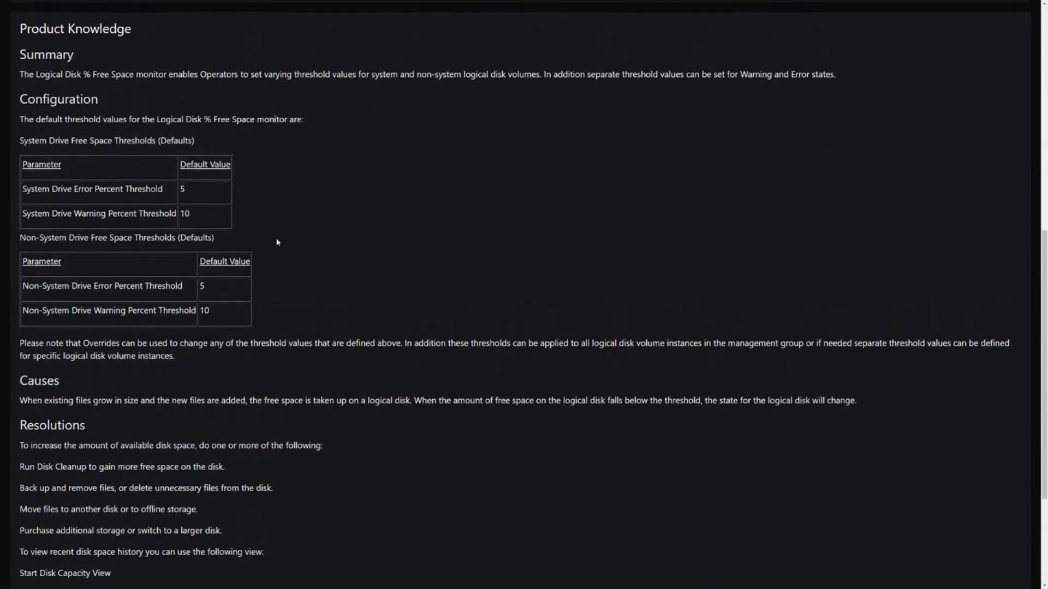
pyautogui.scroll(2, 277, 242)
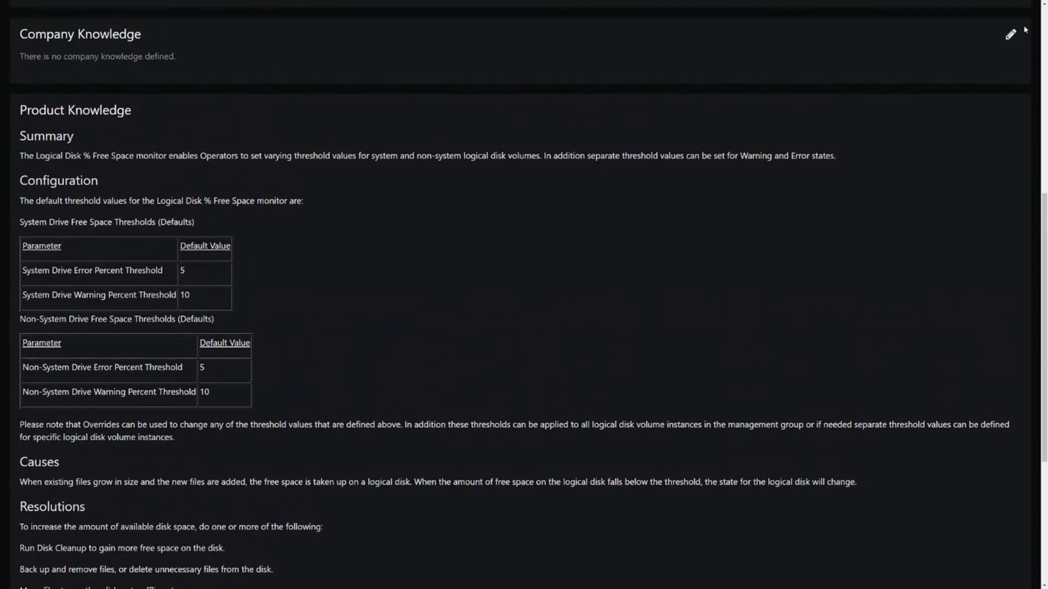
pyautogui.click(1010, 34)
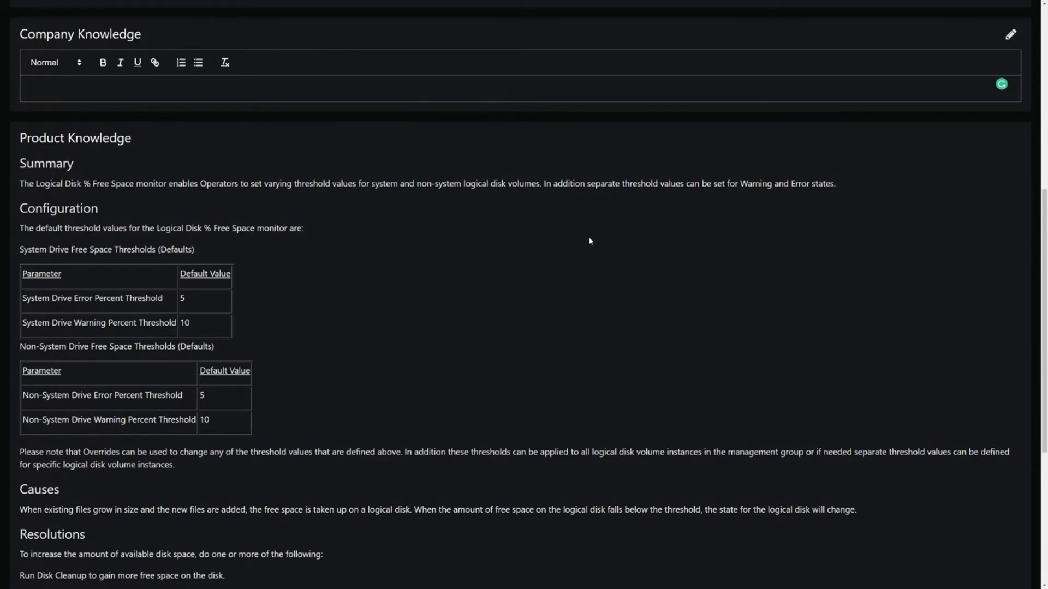
# Step: Check the last sampled value of 60.17 in the Context section, then scroll back up
pyautogui.scroll(-5, 589, 241)
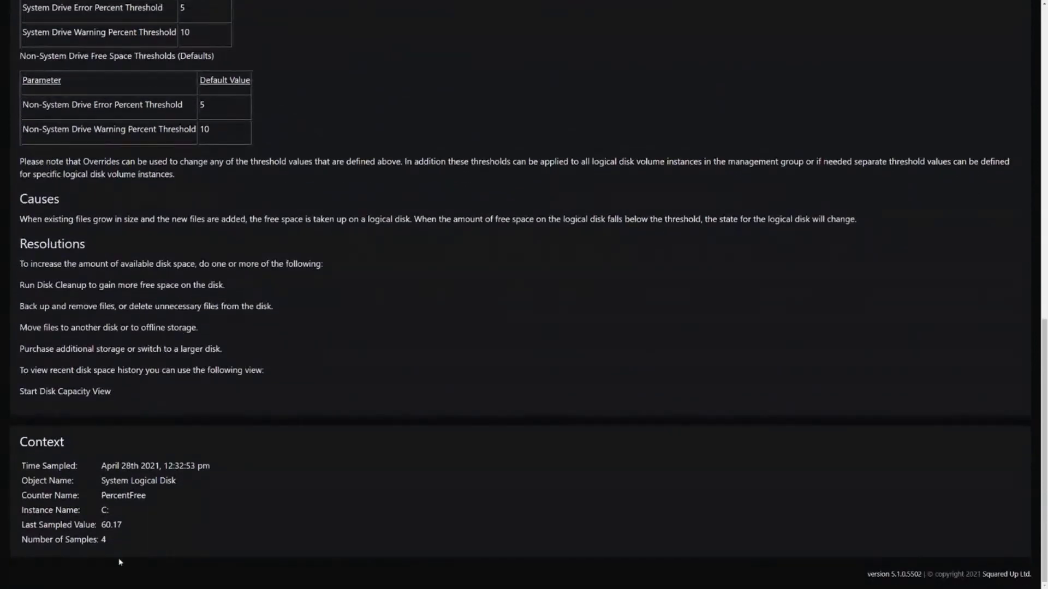
pyautogui.doubleClick(140, 531)
pyautogui.click(192, 531)
pyautogui.scroll(10, 336, 477)
pyautogui.scroll(2, 349, 437)
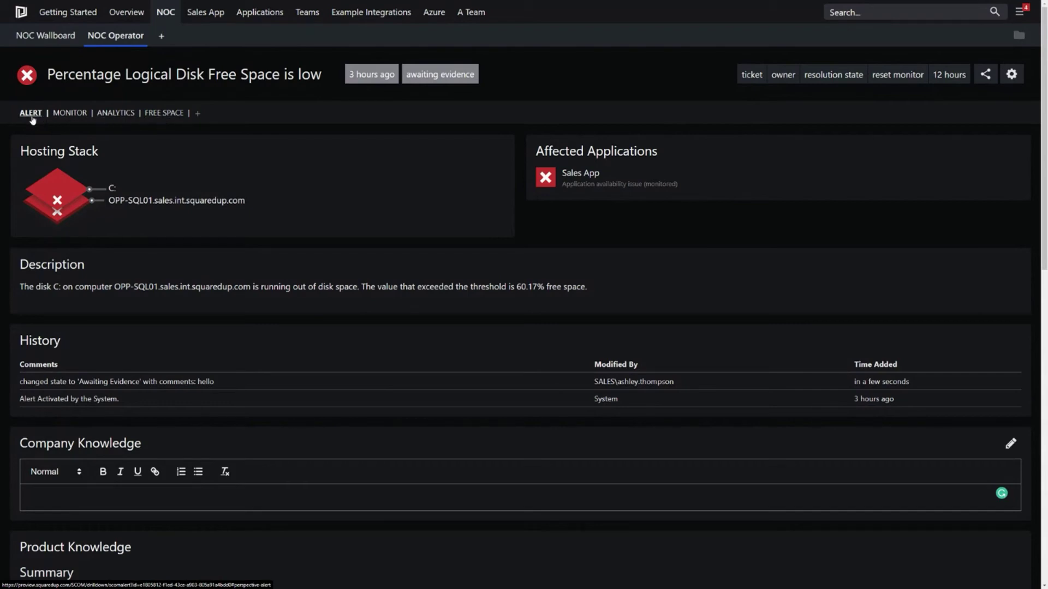
# Step: Show the alert's monitor details and review the overridden error threshold notes
pyautogui.click(69, 120)
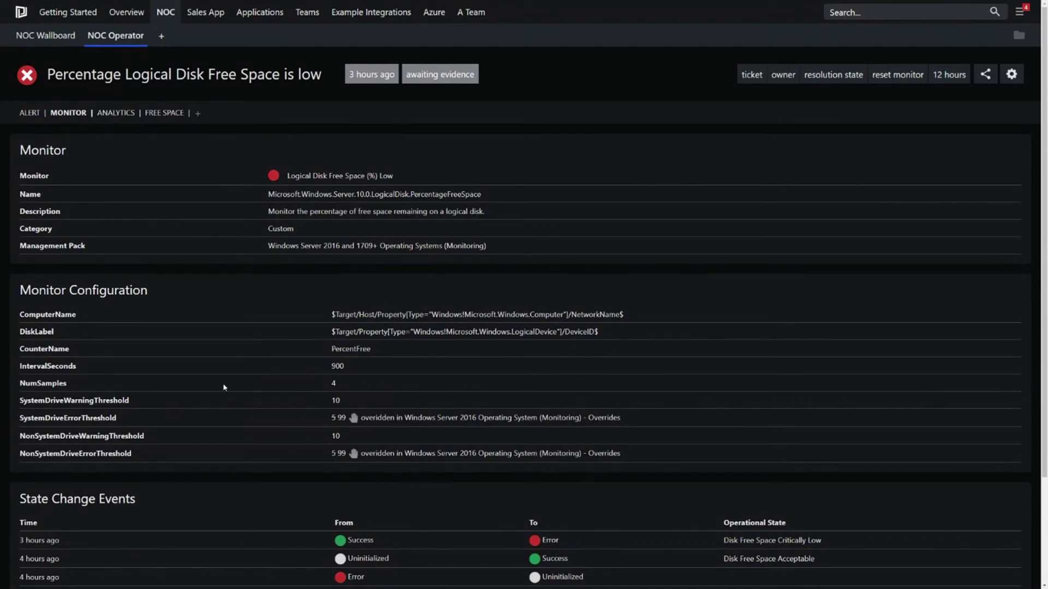
pyautogui.moveTo(621, 419); pyautogui.dragTo(362, 426)
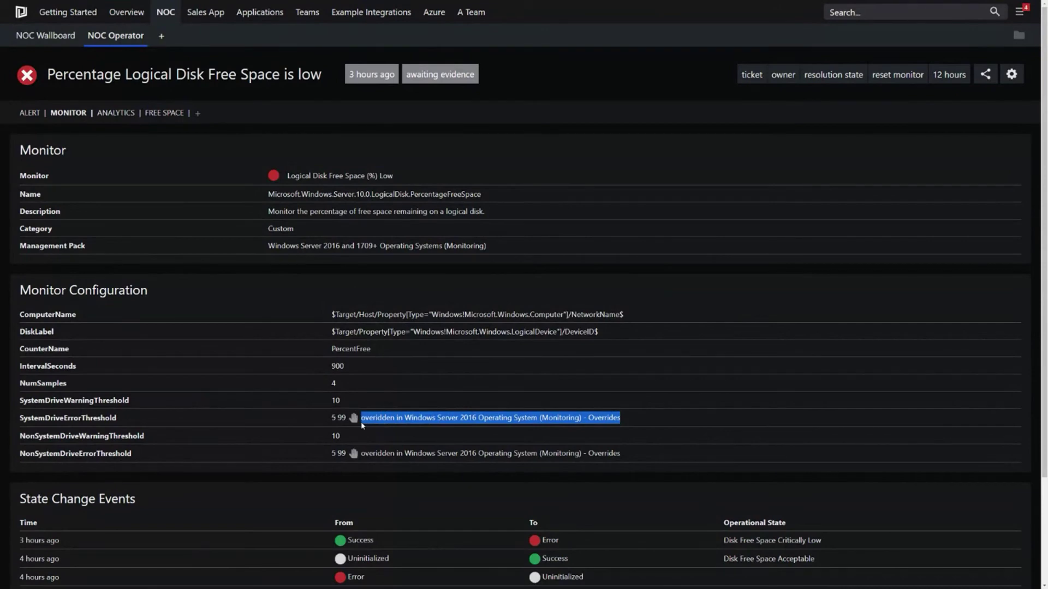
pyautogui.click(631, 407)
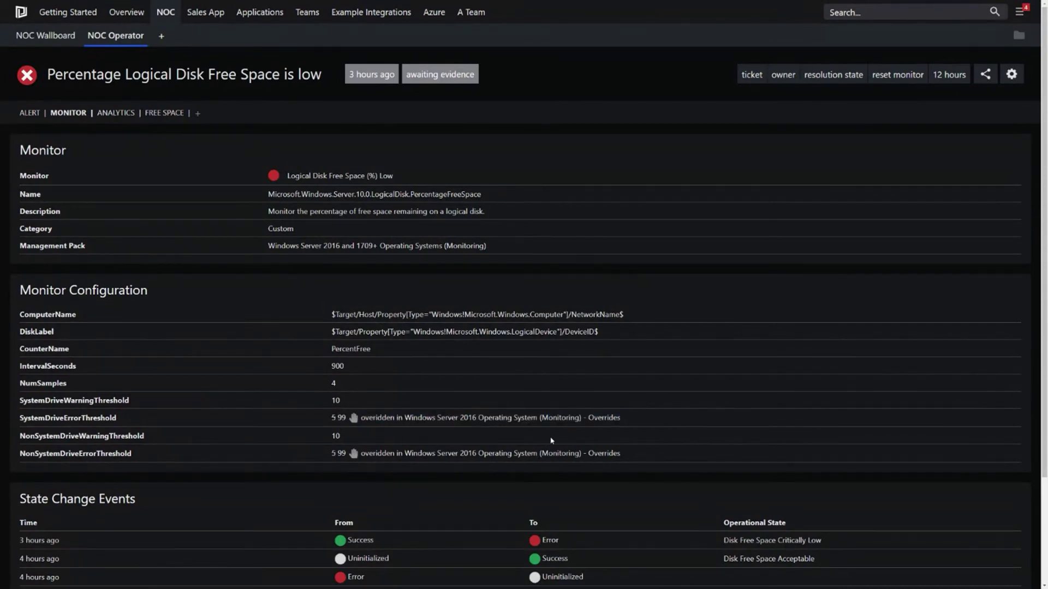
pyautogui.moveTo(621, 456); pyautogui.dragTo(379, 462)
pyautogui.click(572, 453)
# Step: Expand the latest state change's sample details, then switch to the Analytics view
pyautogui.scroll(-3, 627, 437)
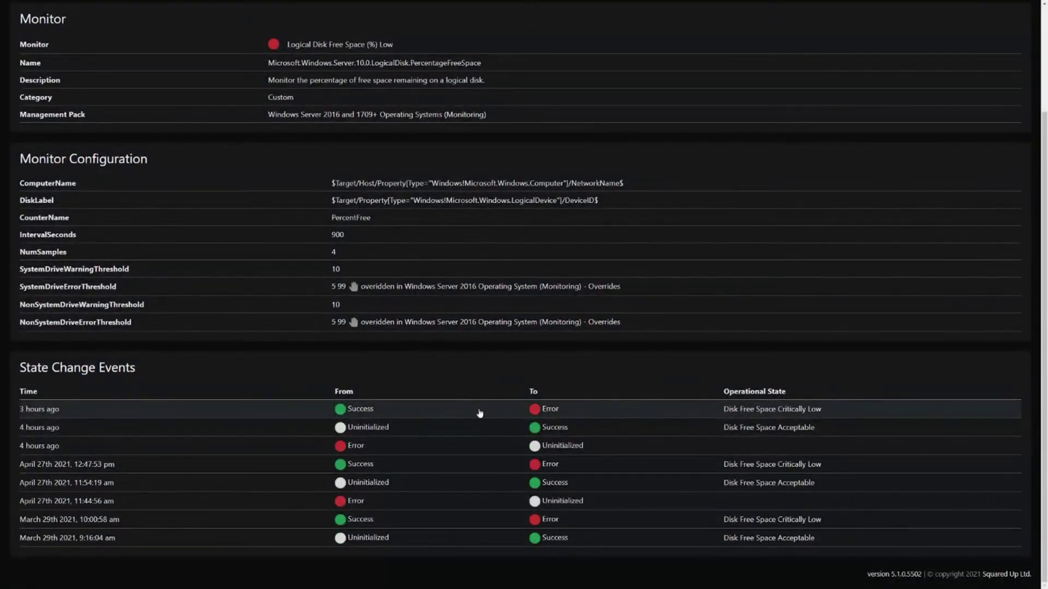
pyautogui.click(480, 413)
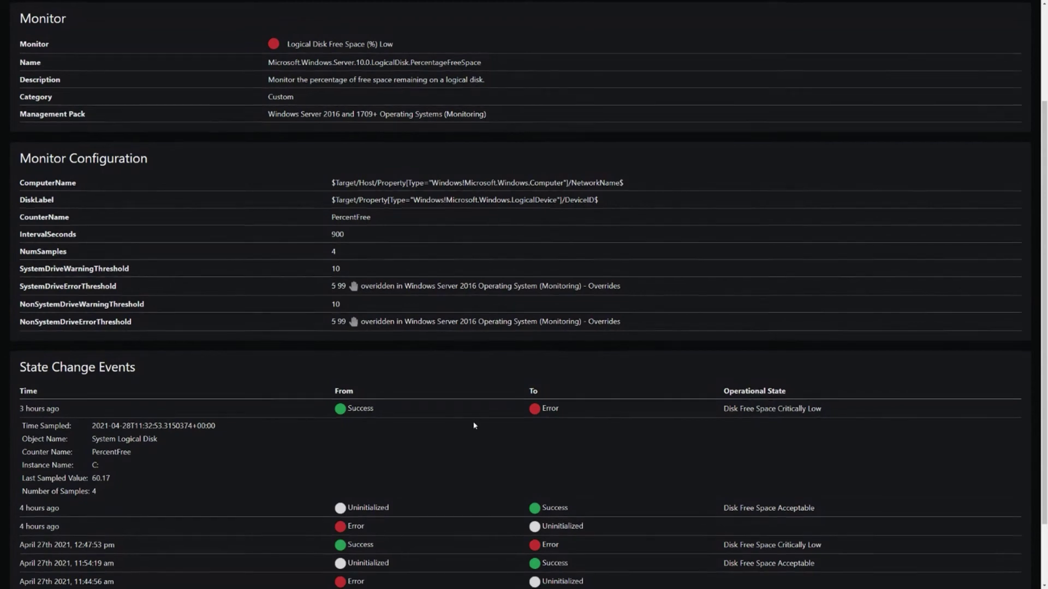
pyautogui.scroll(-2, 475, 428)
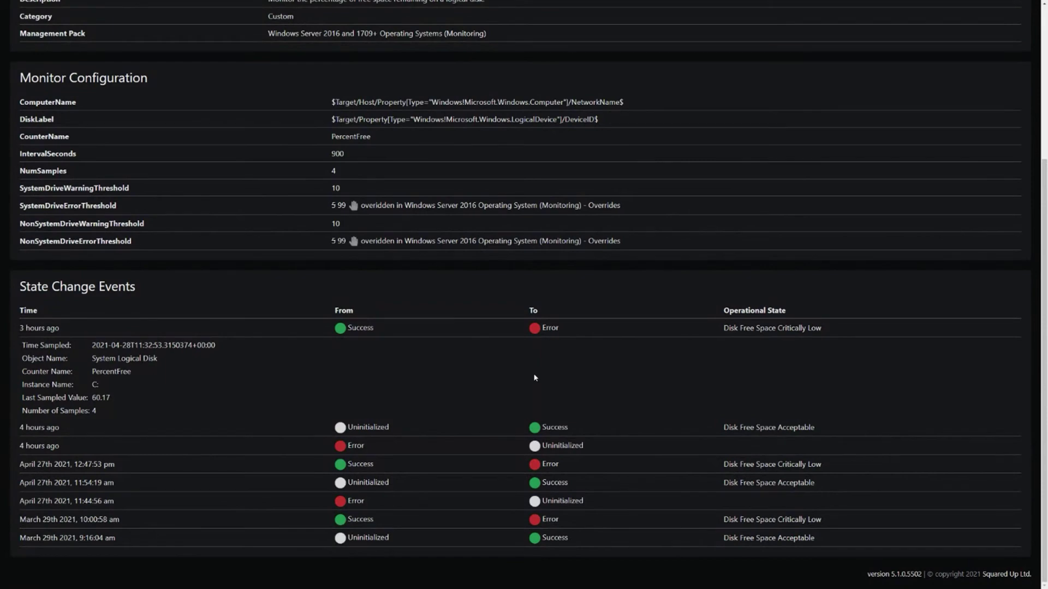
pyautogui.scroll(4, 535, 378)
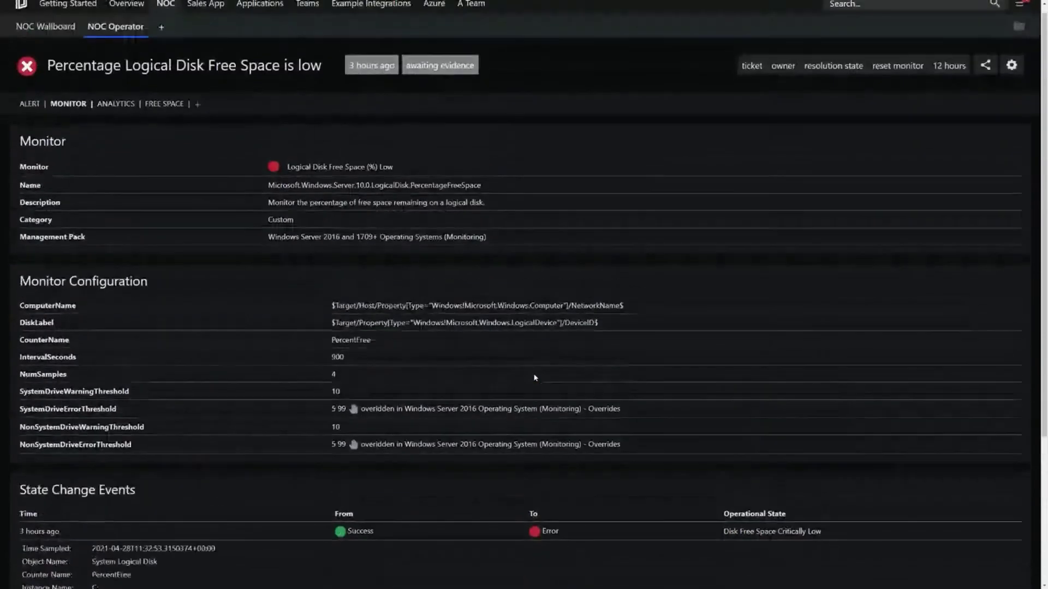
pyautogui.click(115, 113)
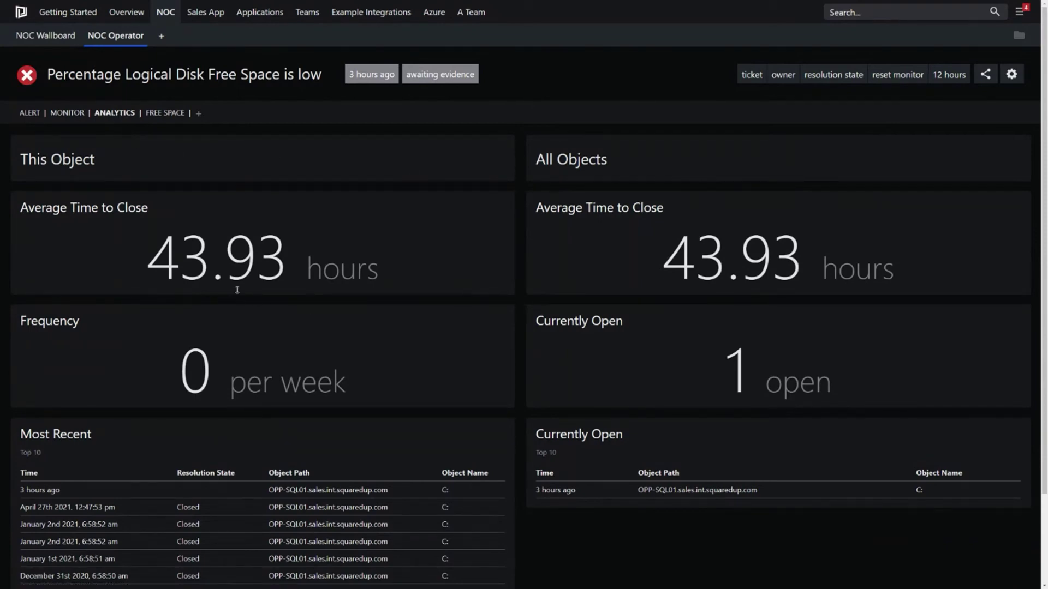
pyautogui.doubleClick(154, 255)
pyautogui.click(457, 253)
pyautogui.scroll(-2, 434, 315)
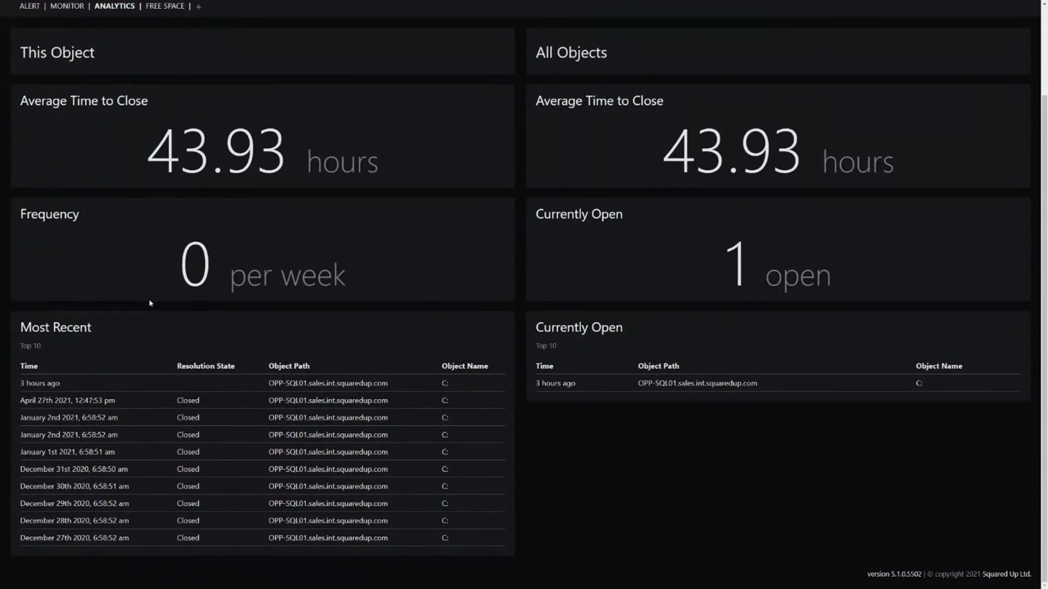
pyautogui.moveTo(91, 327); pyautogui.dragTo(20, 327)
pyautogui.click(141, 325)
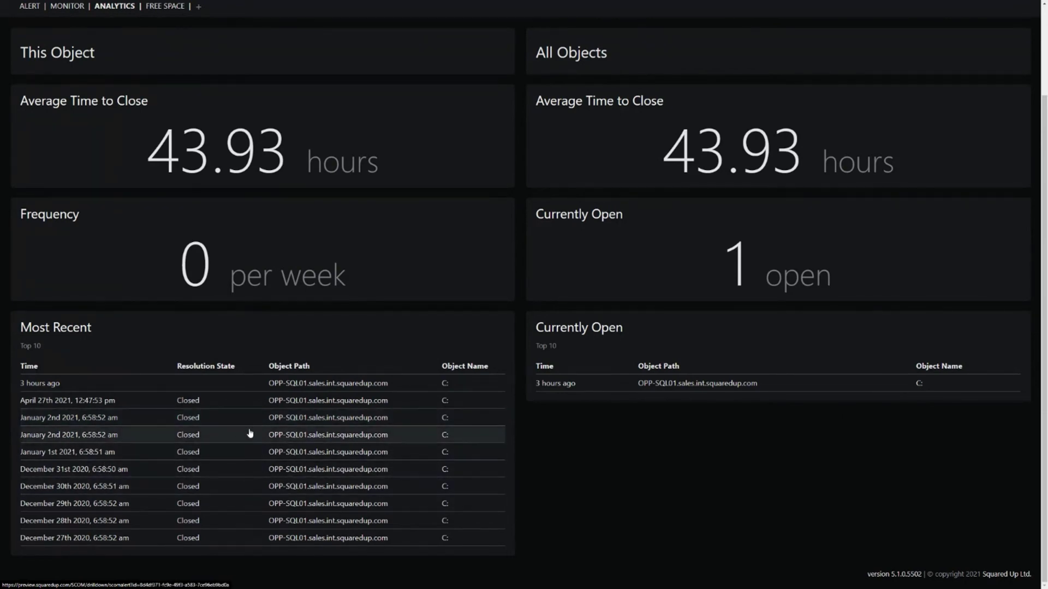
pyautogui.scroll(2, 253, 431)
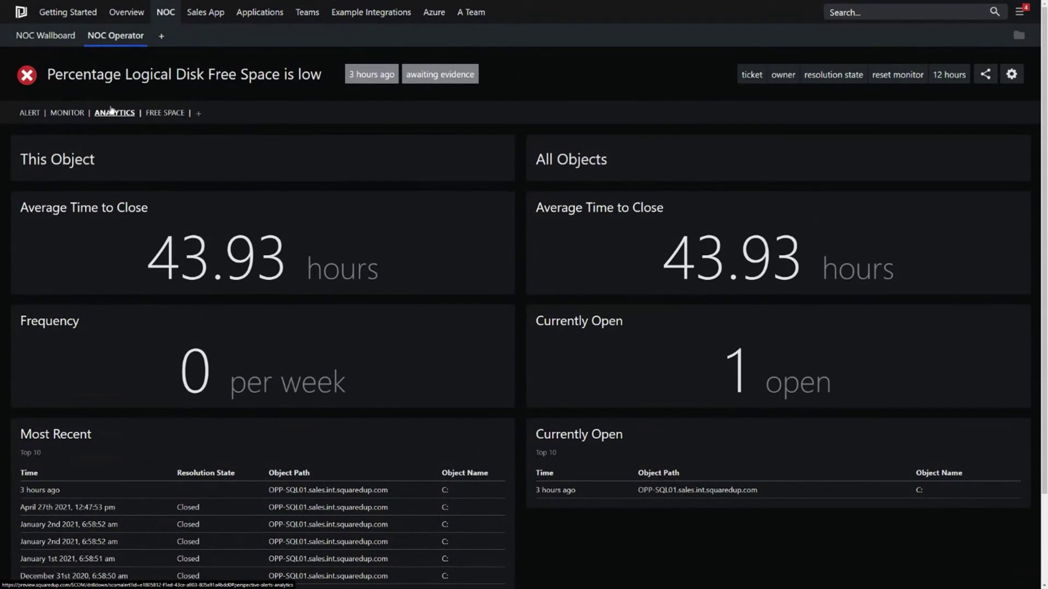
pyautogui.scroll(-2, 518, 401)
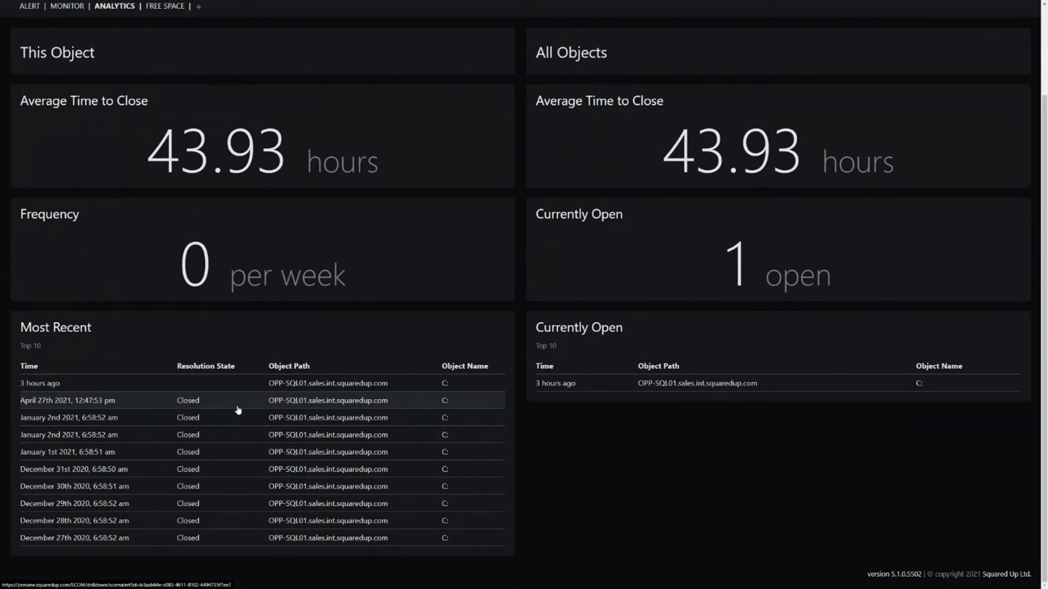
pyautogui.scroll(3, 240, 407)
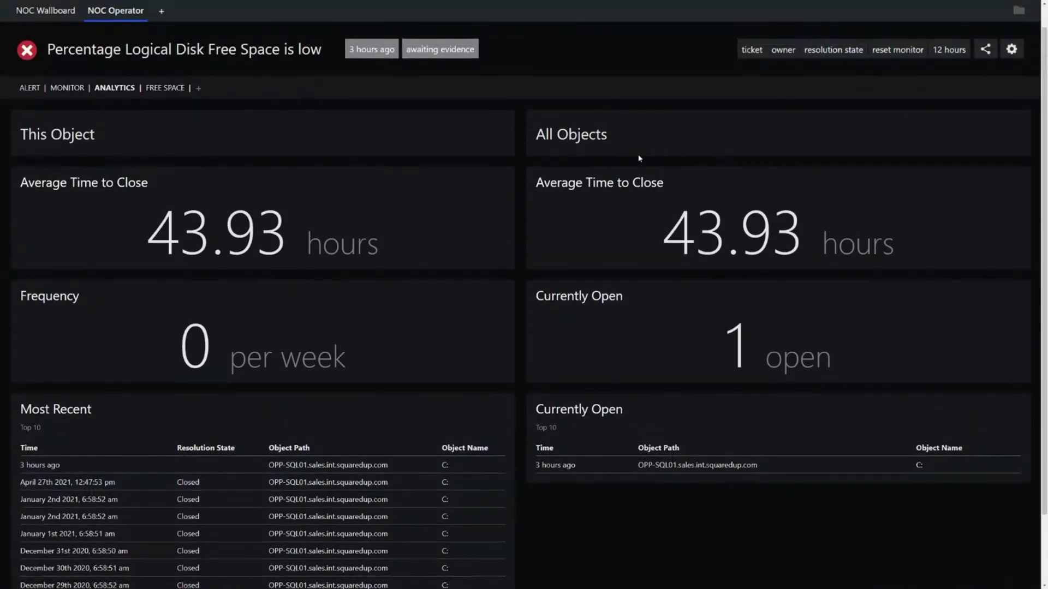
pyautogui.moveTo(614, 143); pyautogui.dragTo(536, 138)
pyautogui.click(519, 159)
# Step: Switch to the Free Space perspective, edit it, and check which alert its settings target
pyautogui.click(158, 88)
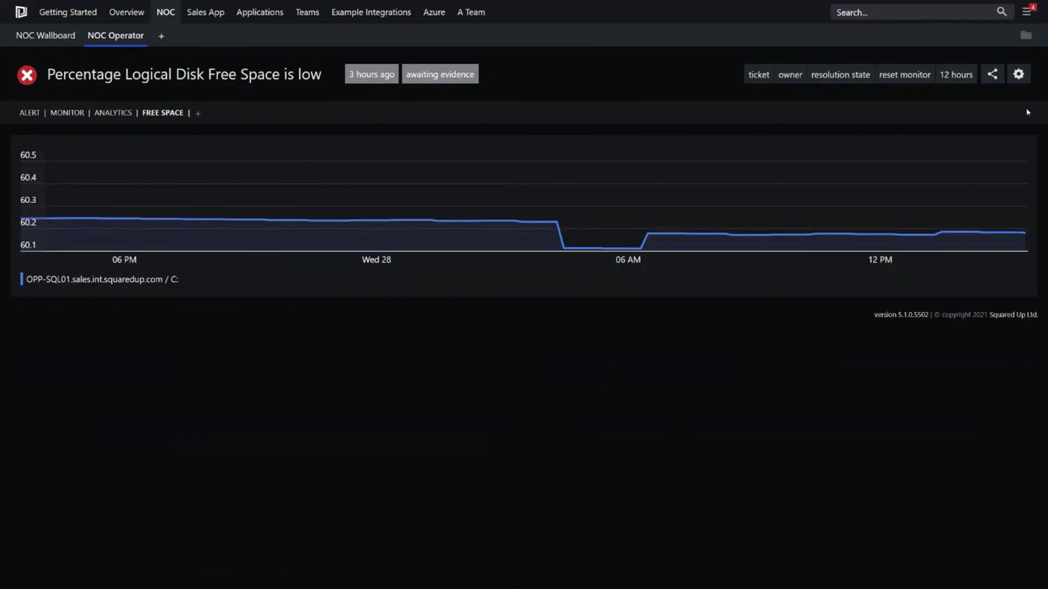
pyautogui.click(1018, 74)
pyautogui.click(977, 75)
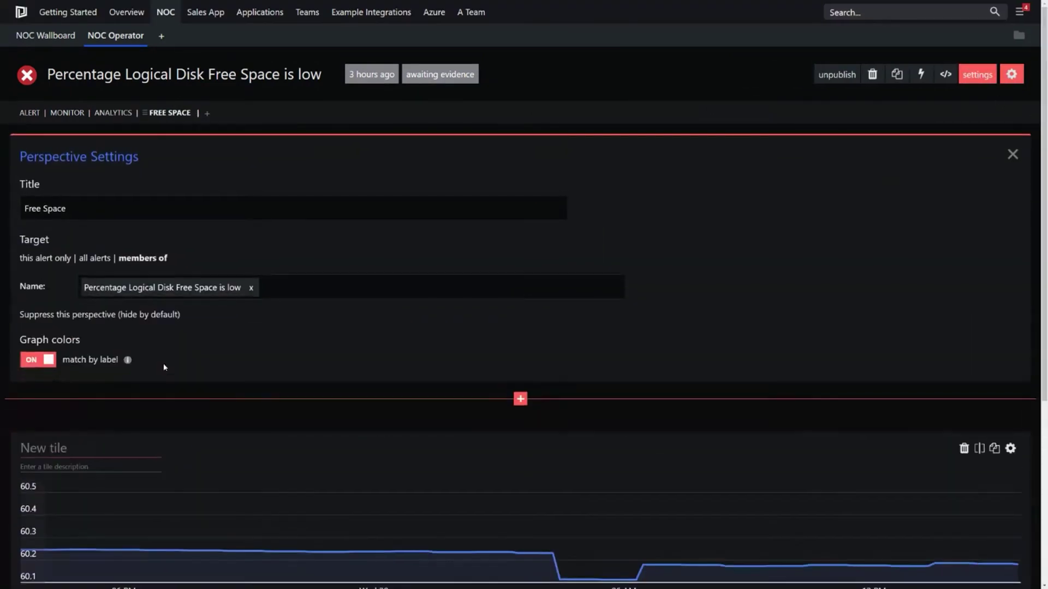
pyautogui.moveTo(243, 287); pyautogui.dragTo(82, 291)
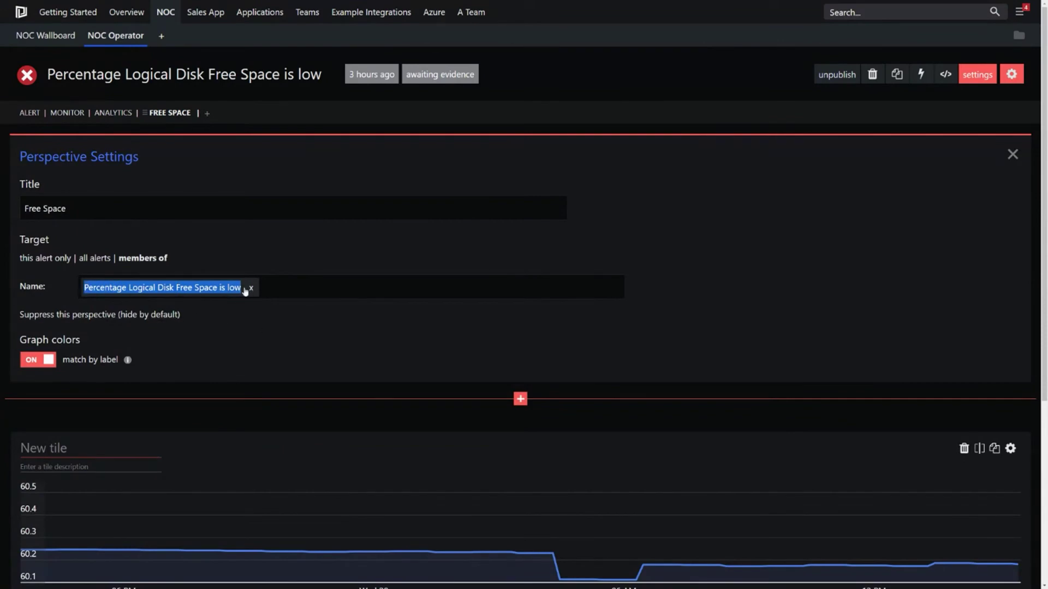
pyautogui.click(1013, 153)
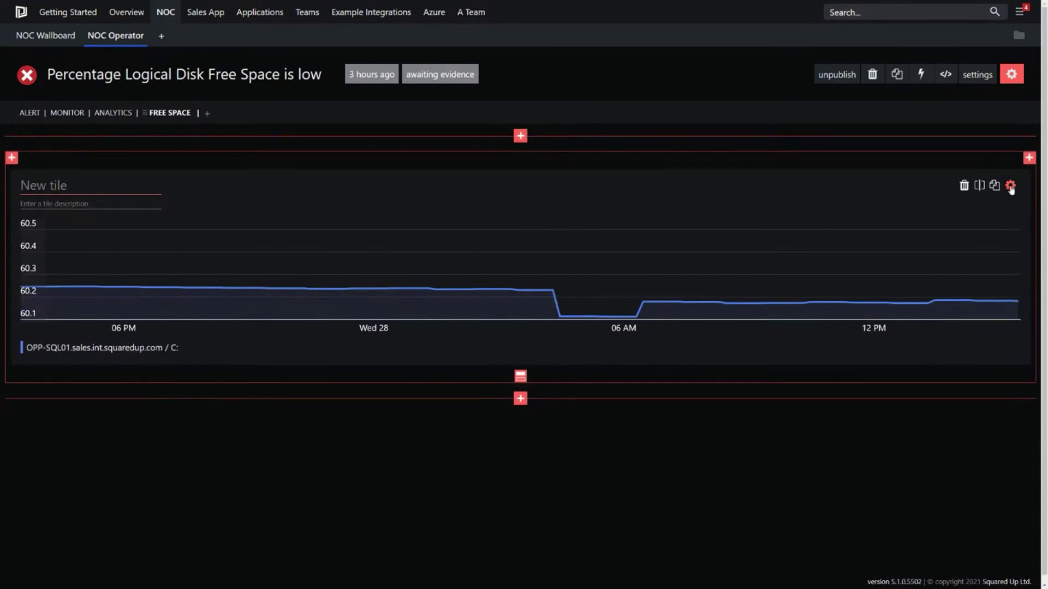
# Step: Set the LogicalDisk - % Free Space chart tile's timeframe to last 30 days
pyautogui.click(1009, 186)
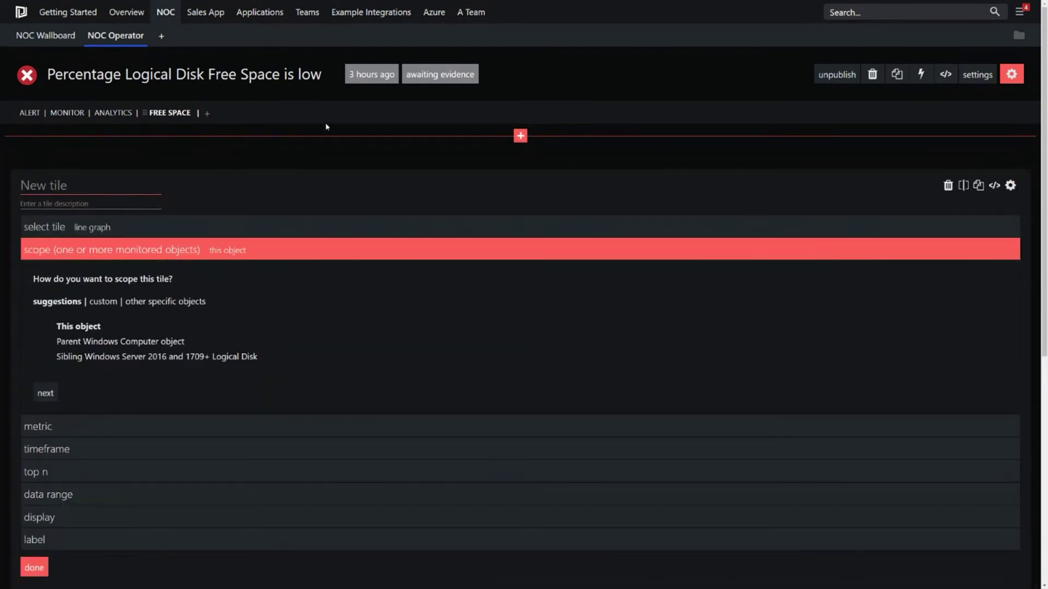
pyautogui.scroll(-3, 358, 362)
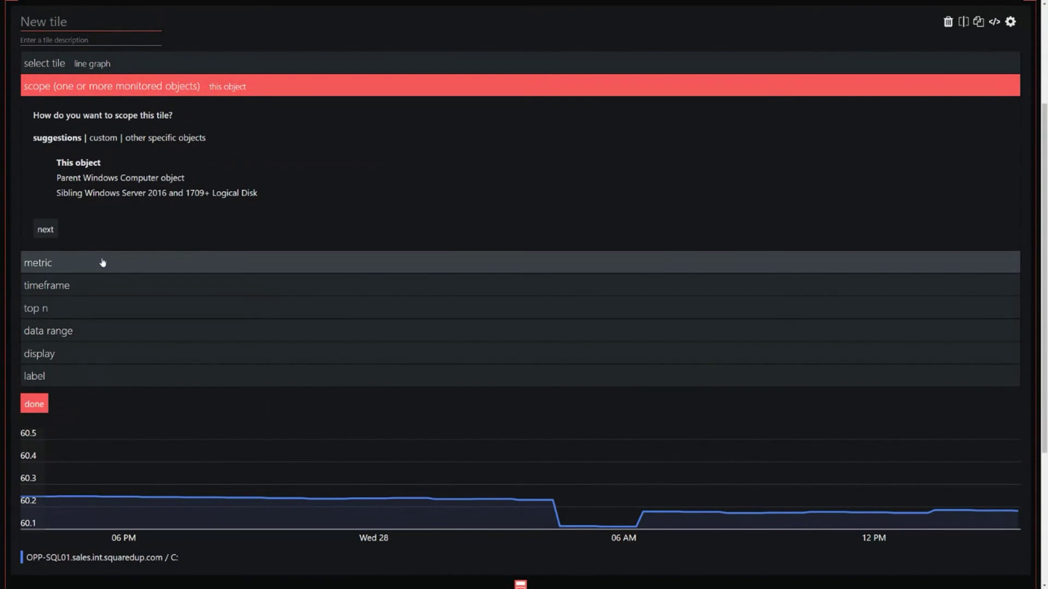
pyautogui.click(103, 262)
pyautogui.moveTo(140, 184); pyautogui.dragTo(38, 193)
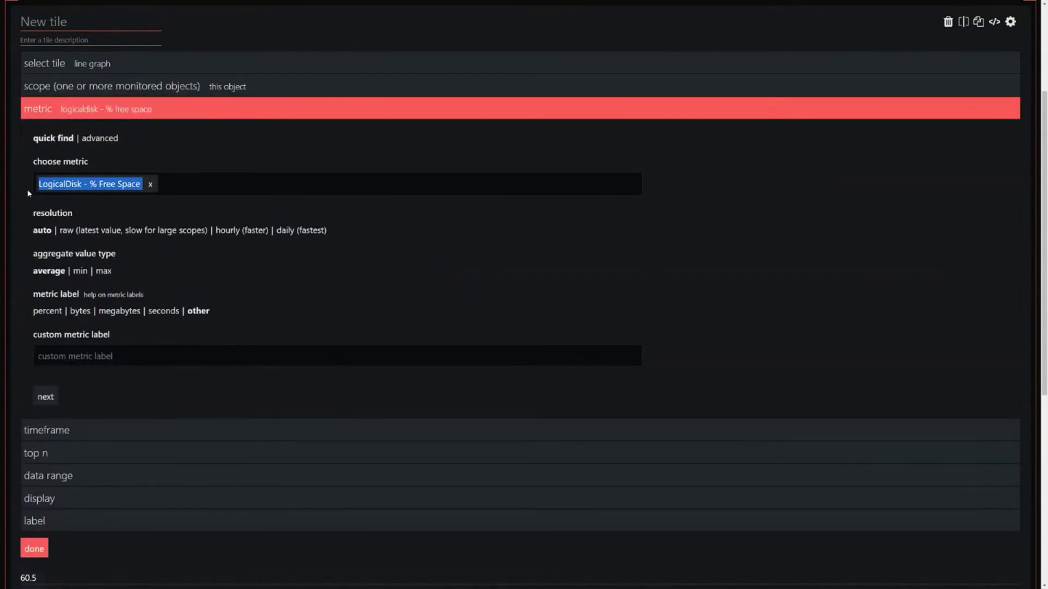
pyautogui.scroll(-3, 353, 365)
pyautogui.click(147, 273)
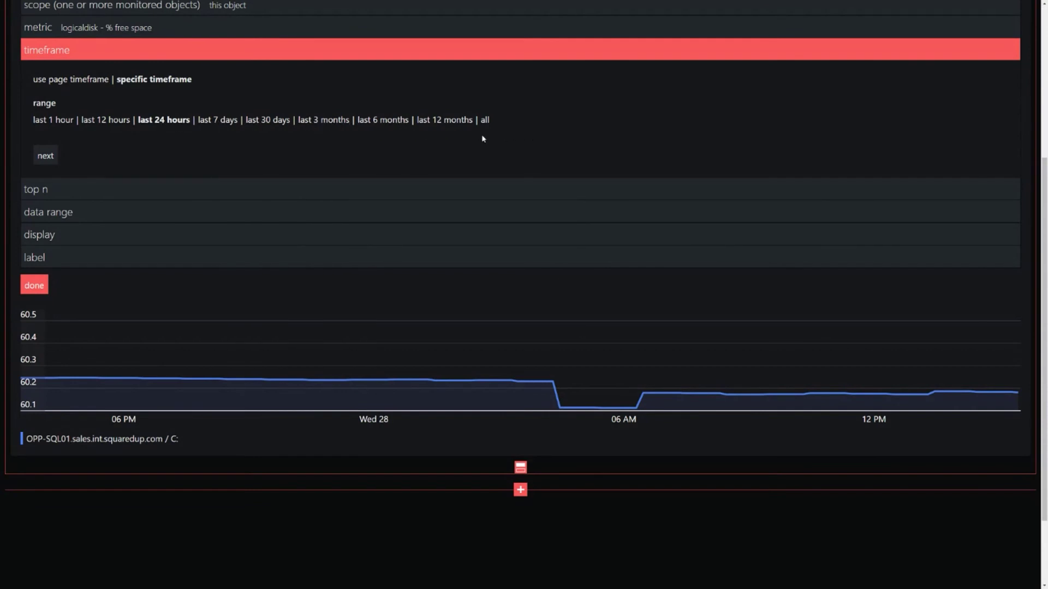
pyautogui.click(266, 121)
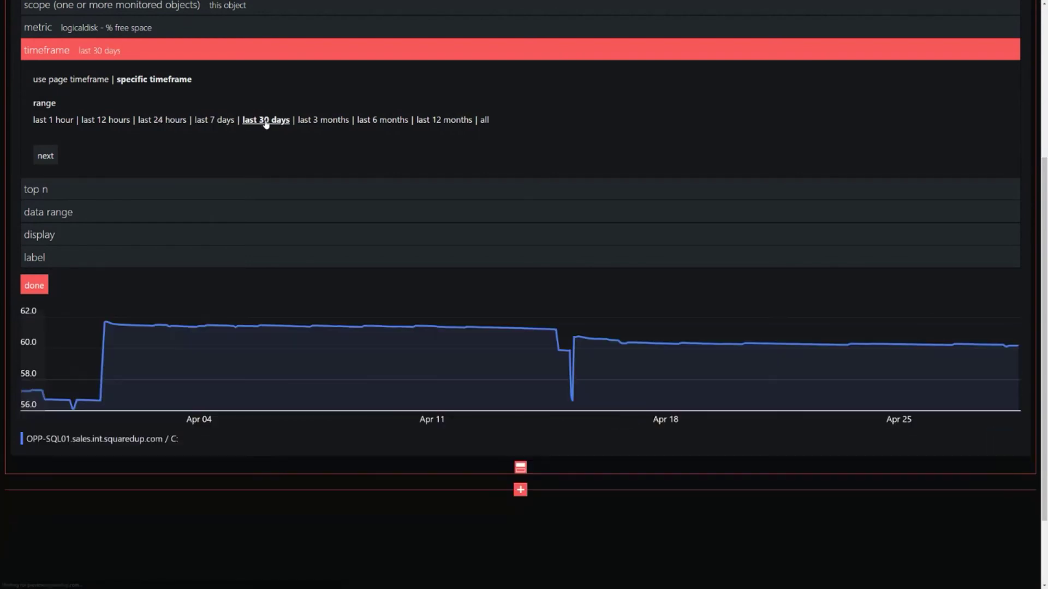
pyautogui.click(39, 284)
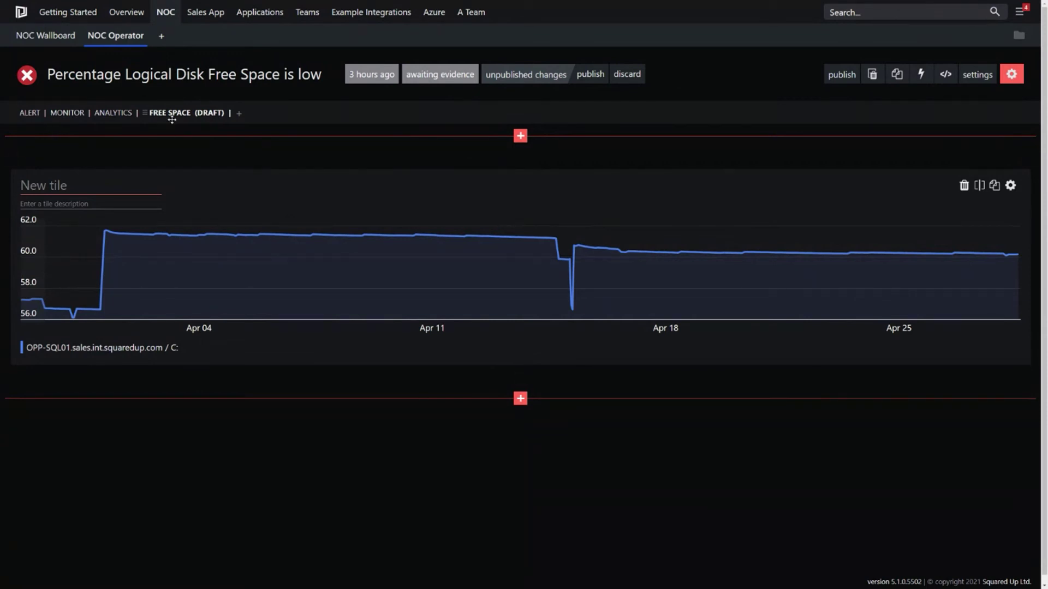
# Step: Discard the unpublished perspective changes and dismiss the popup
pyautogui.click(626, 74)
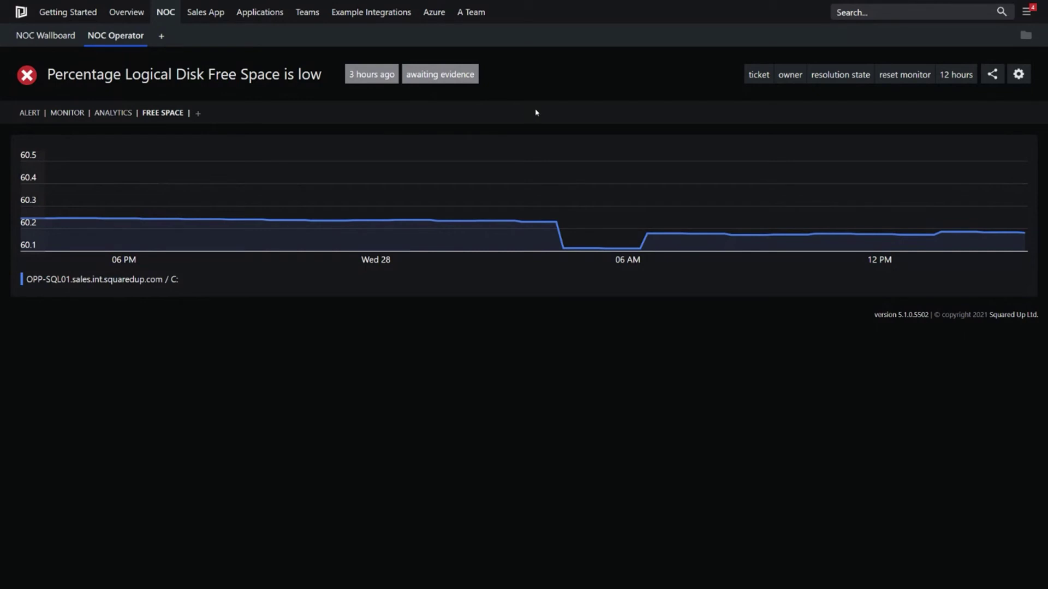
pyautogui.rightClick(520, 110)
pyautogui.click(528, 80)
# Step: On NOC Operator, list all 20 active alerts and open the Enterprise Application Windows service alert
pyautogui.click(116, 40)
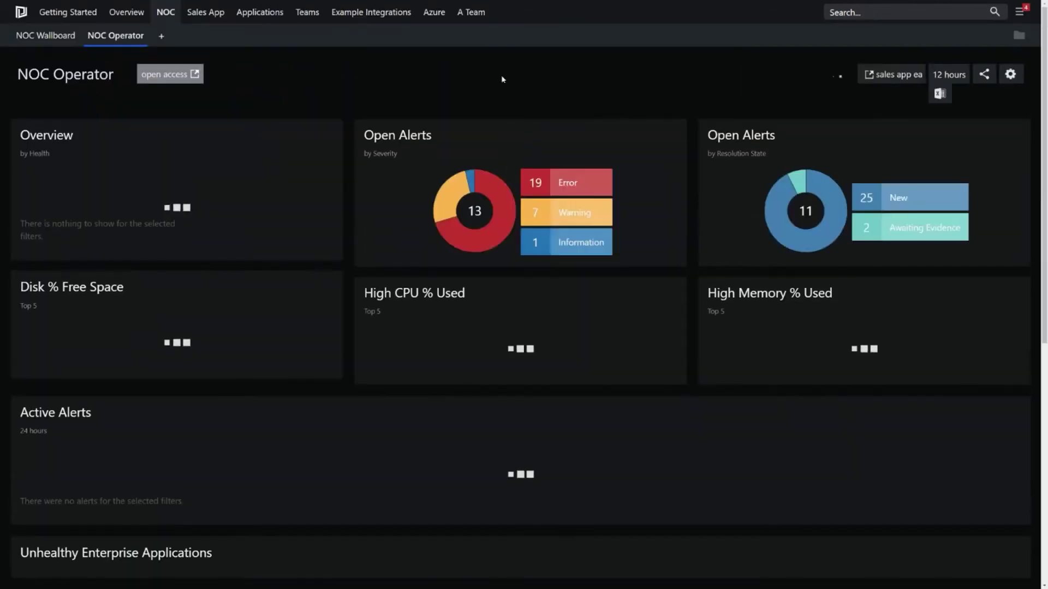
pyautogui.scroll(-3, 466, 305)
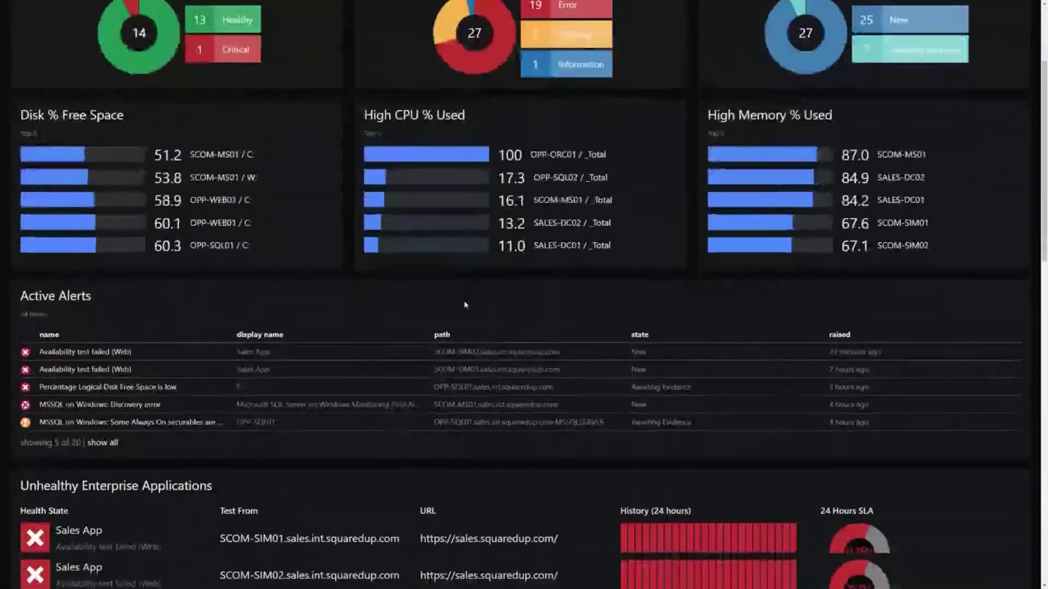
pyautogui.click(102, 443)
pyautogui.scroll(-2, 815, 292)
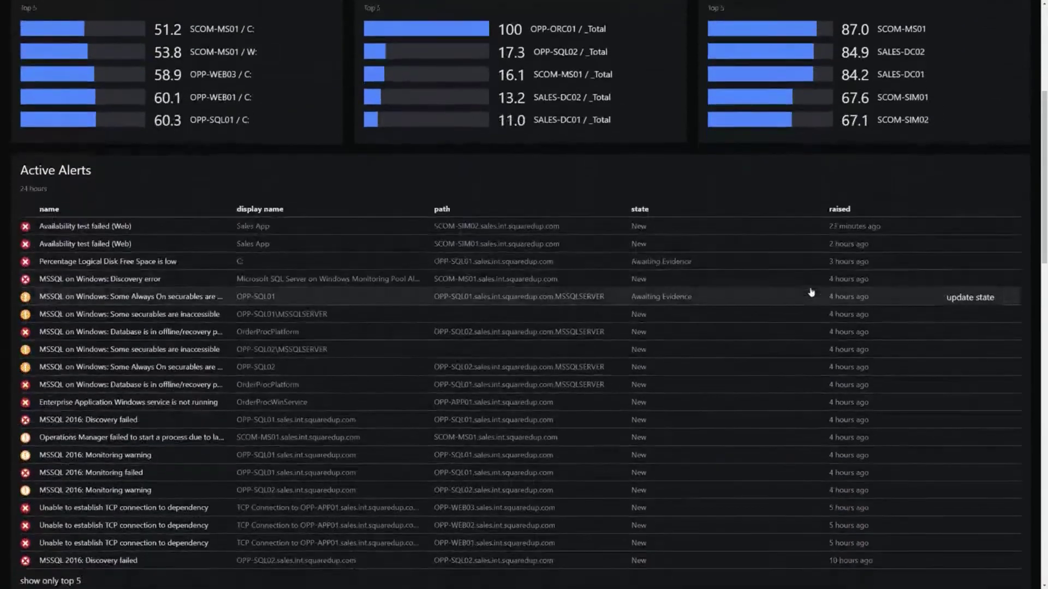
pyautogui.scroll(-1, 811, 292)
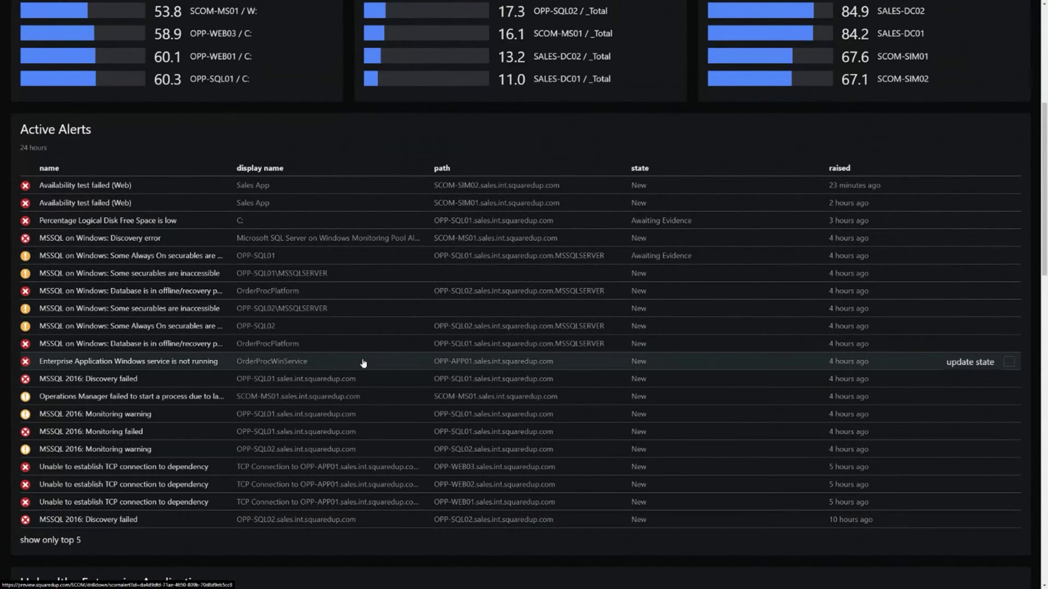
pyautogui.click(395, 362)
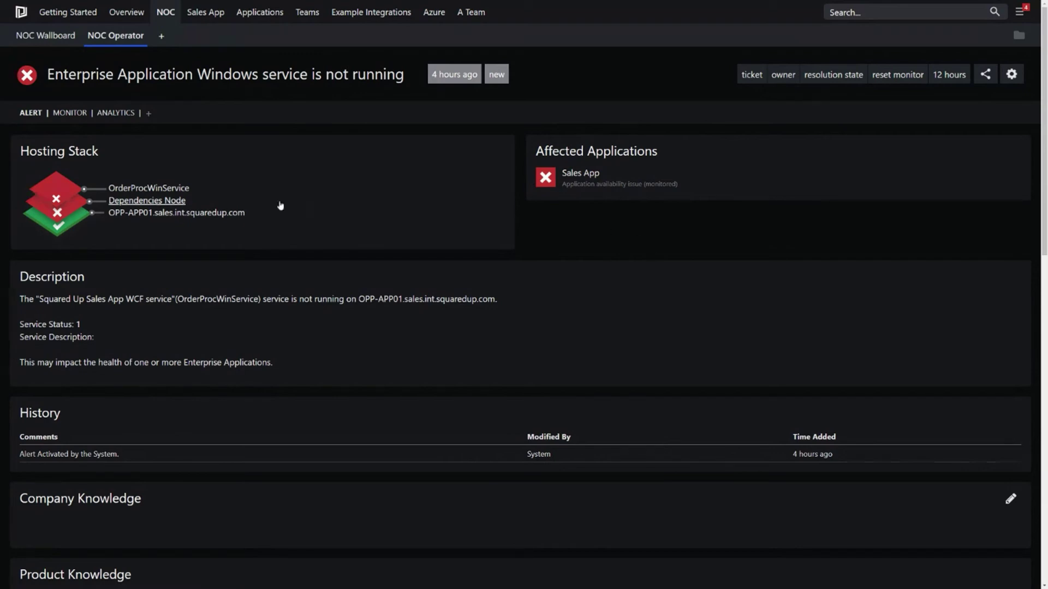
# Step: Run the IPConfig task on host OPP-APP01.sales.int.squaredup.com and scroll through its output
pyautogui.click(207, 213)
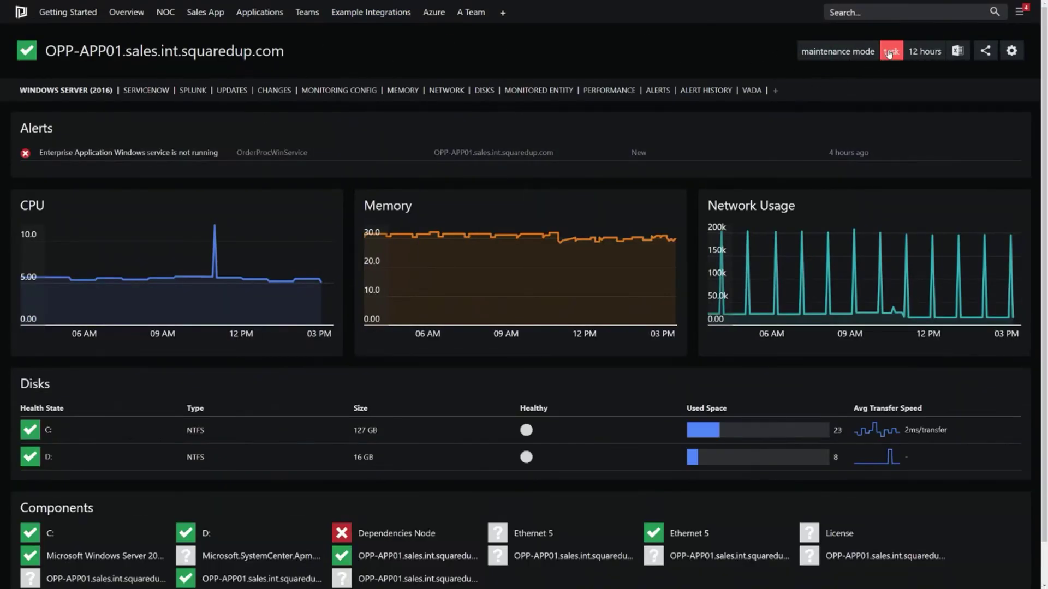
pyautogui.click(891, 51)
pyautogui.click(206, 186)
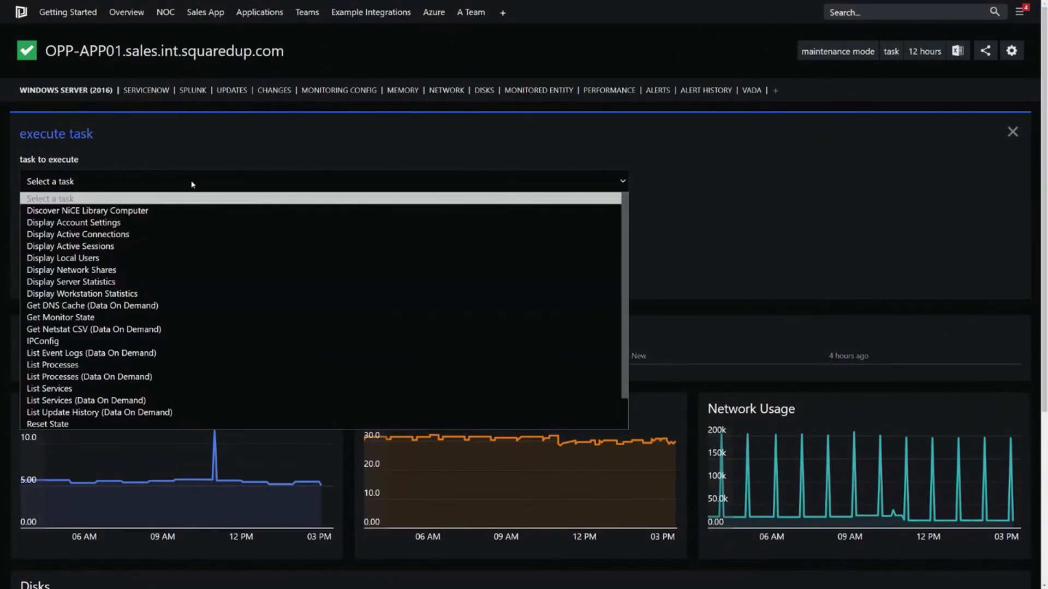
pyautogui.click(101, 347)
pyautogui.click(39, 301)
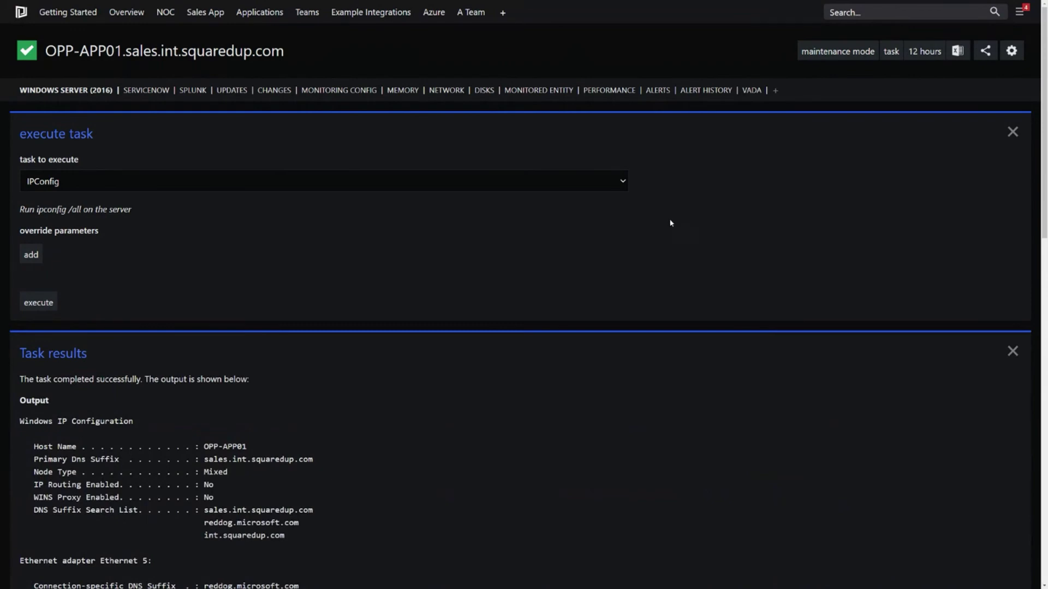
pyautogui.scroll(-1, 592, 228)
pyautogui.scroll(-3, 590, 226)
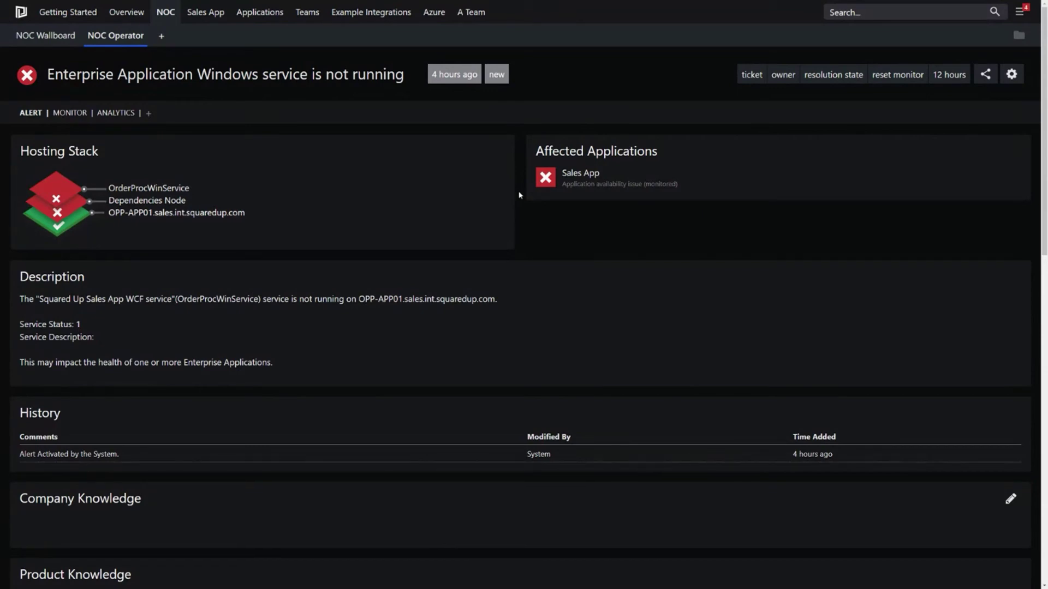
# Step: Open OrderProcWinService's Root Cause page on OPP-APP01 from the alert's Hosting Stack link
pyautogui.click(145, 187)
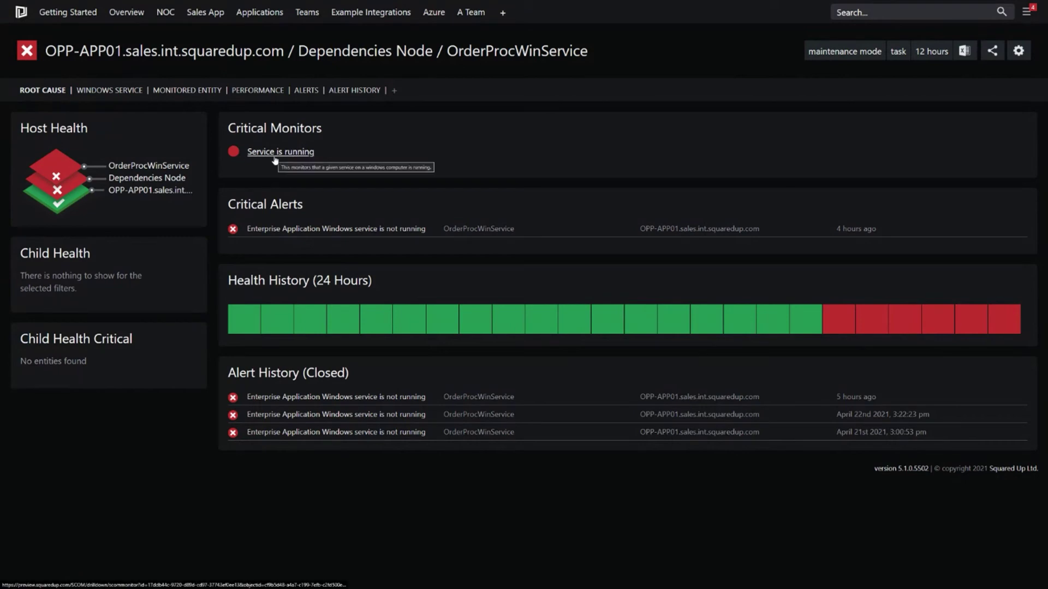
pyautogui.moveTo(325, 234)
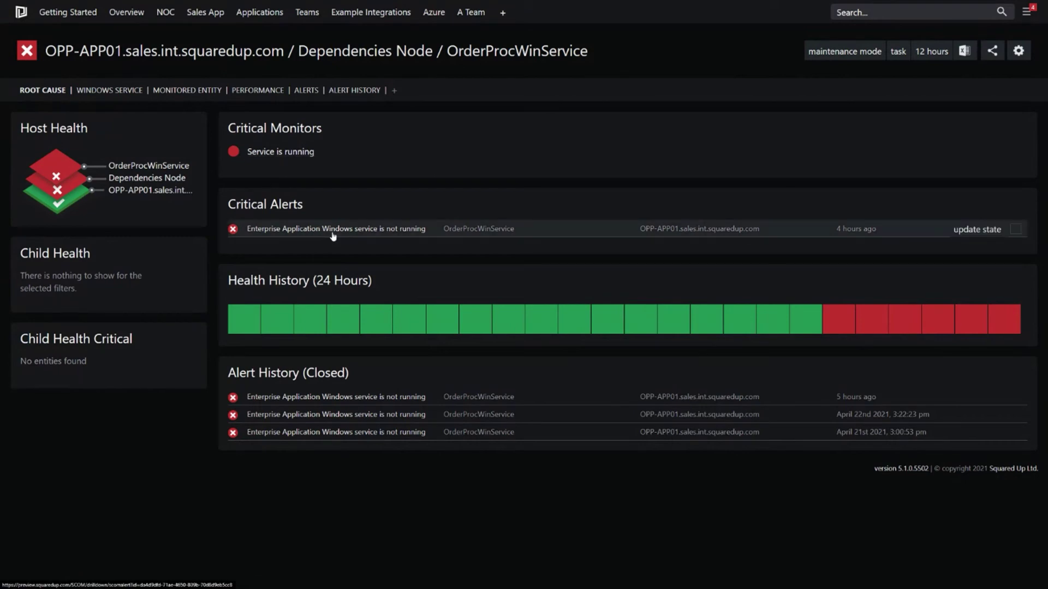
# Step: Start the stopped OrderProcWinService from its Windows Service view, then open the OPP-APP01 server page
pyautogui.click(98, 92)
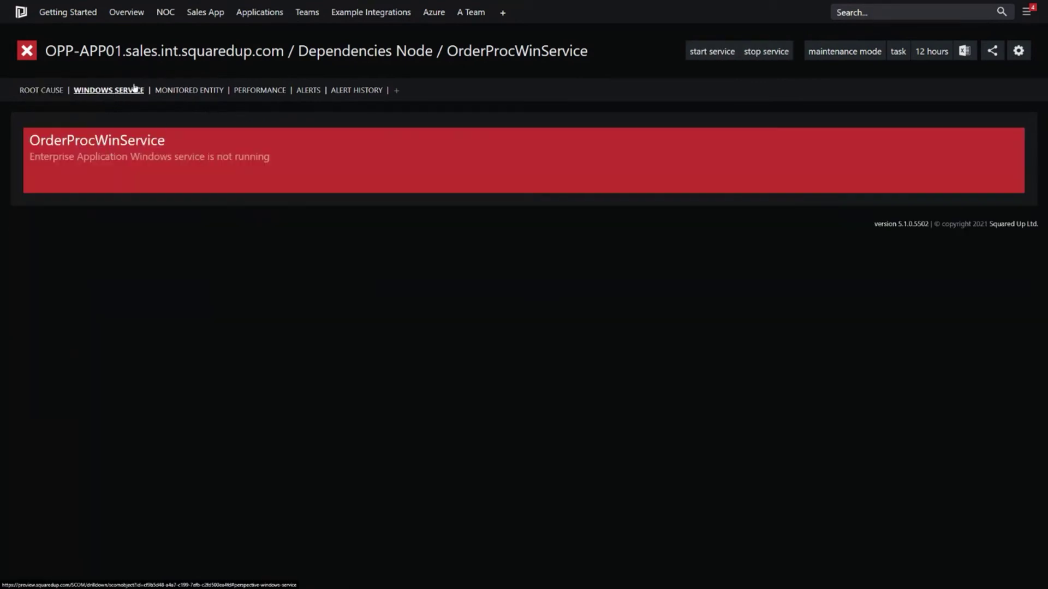
pyautogui.click(898, 51)
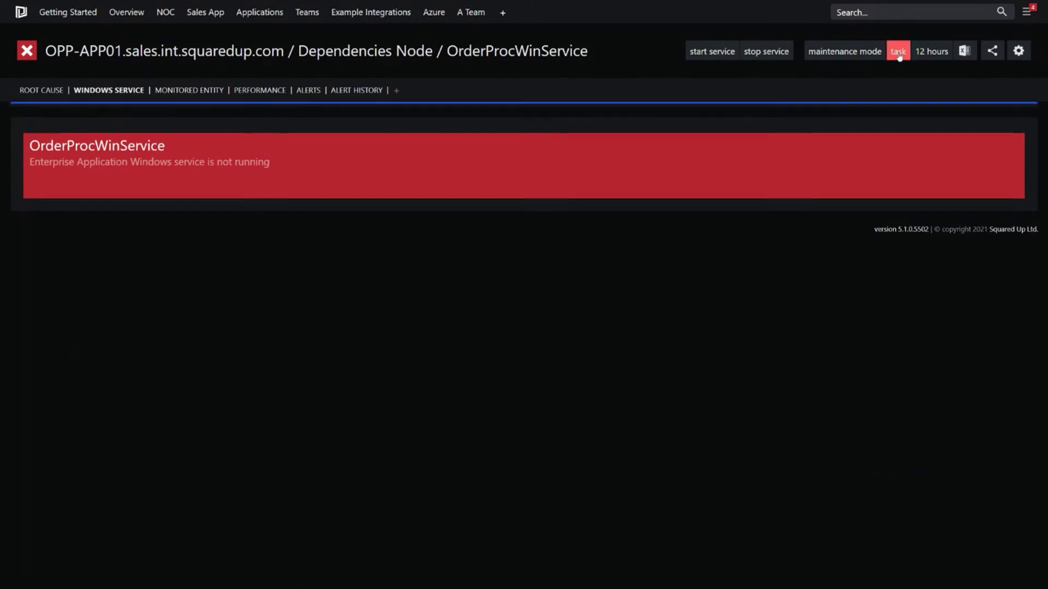
pyautogui.click(227, 182)
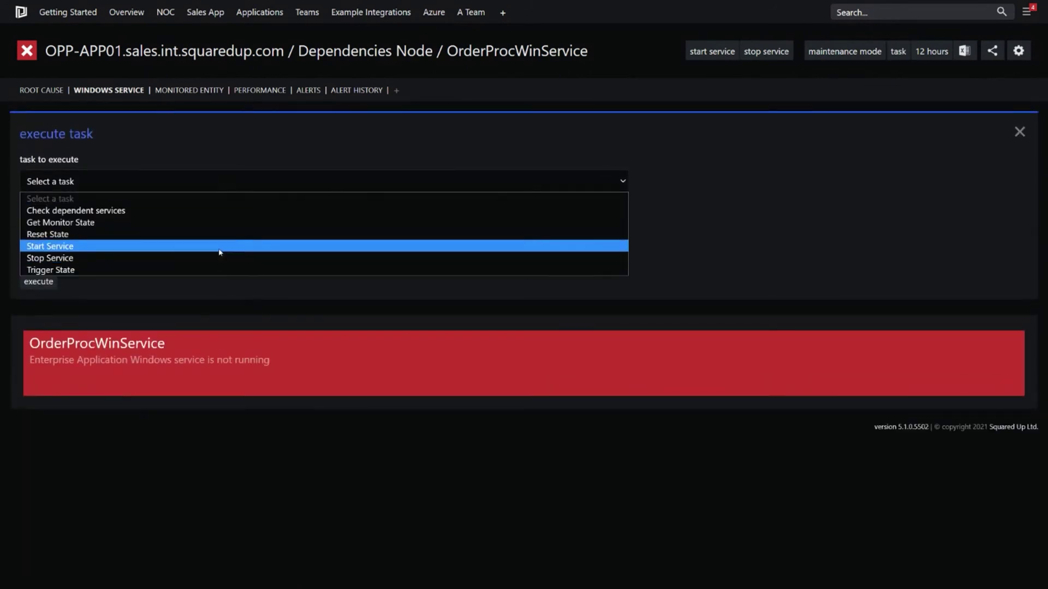
pyautogui.click(1019, 131)
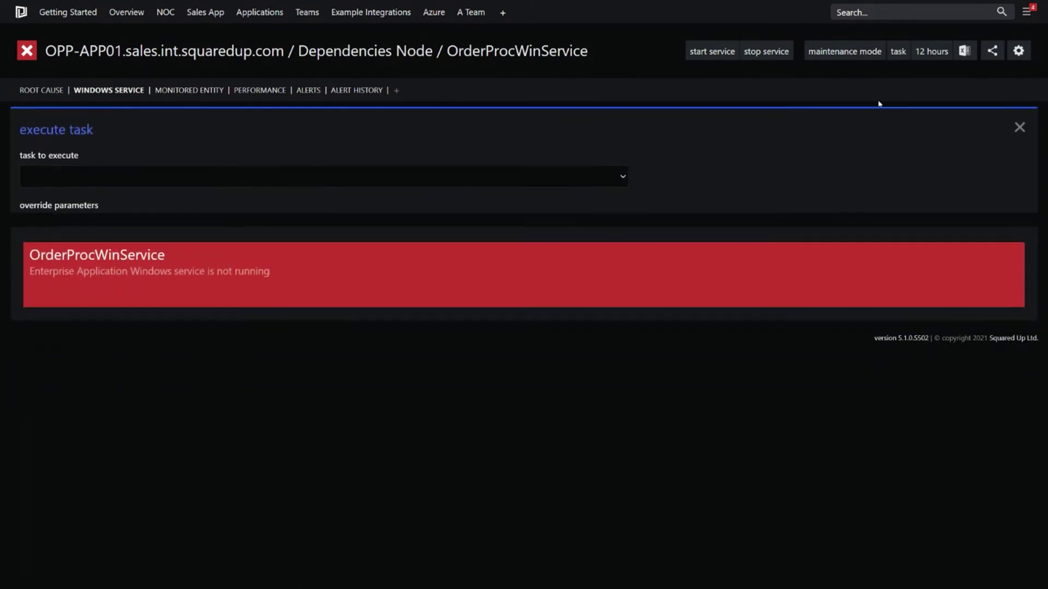
pyautogui.click(1020, 131)
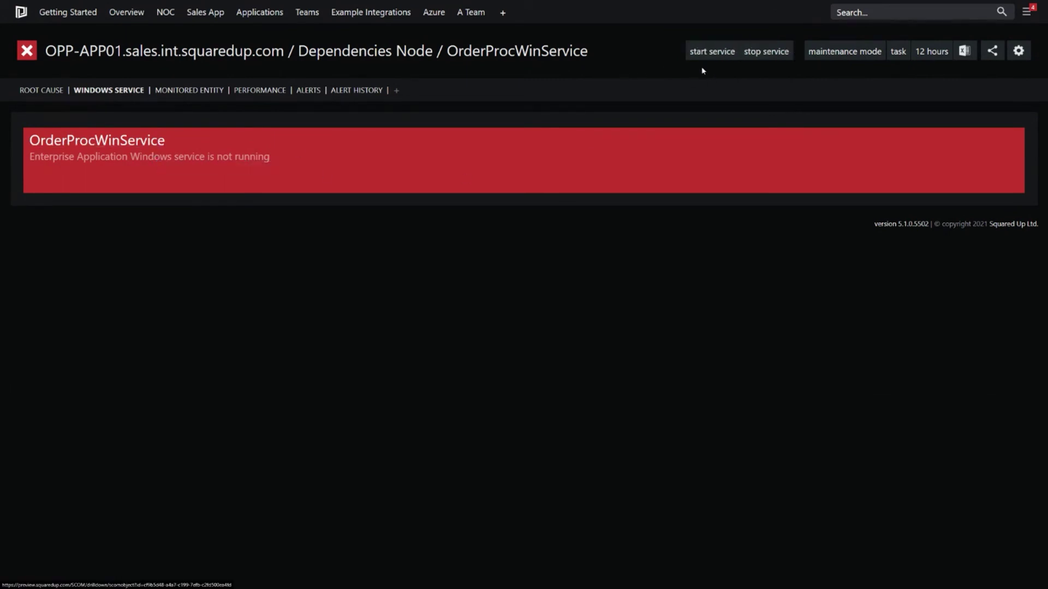
pyautogui.click(711, 50)
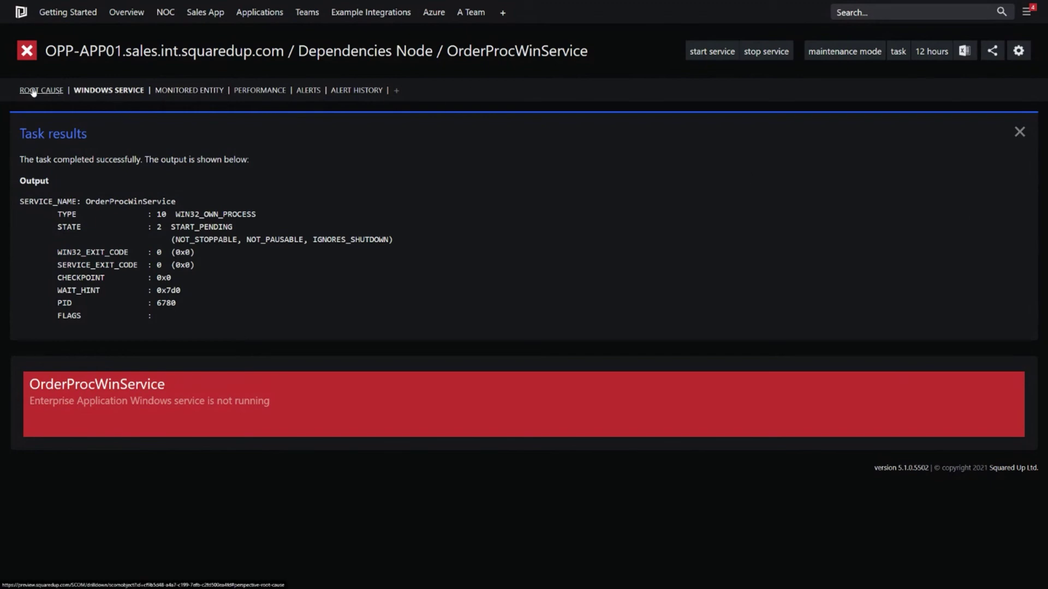
pyautogui.click(183, 60)
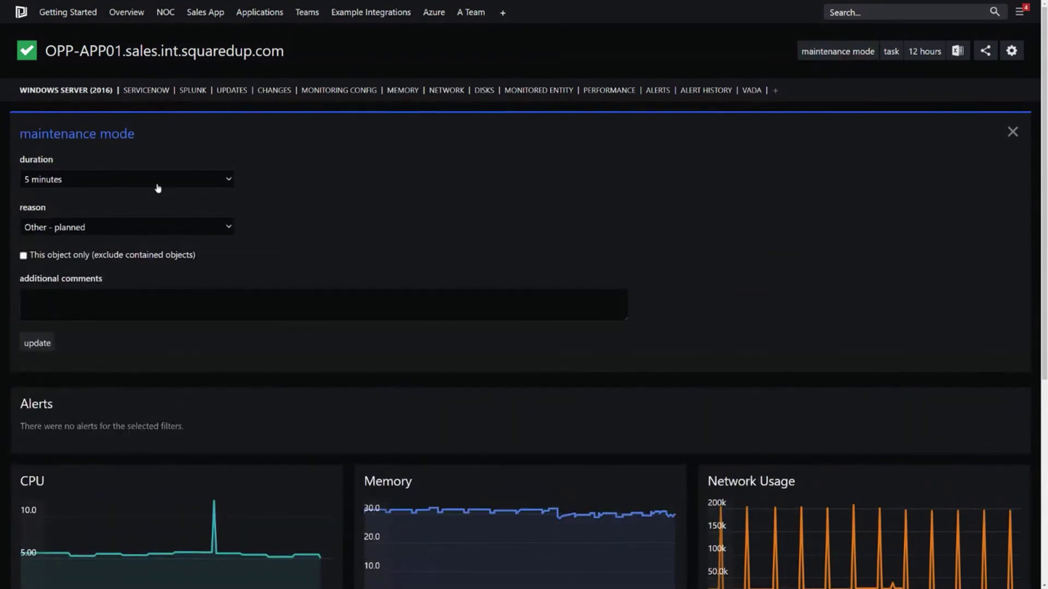
# Step: Put OPP-APP01 in maintenance until 16:00, 28 April 2021, reason Other - planned, with a short comment
pyautogui.click(158, 184)
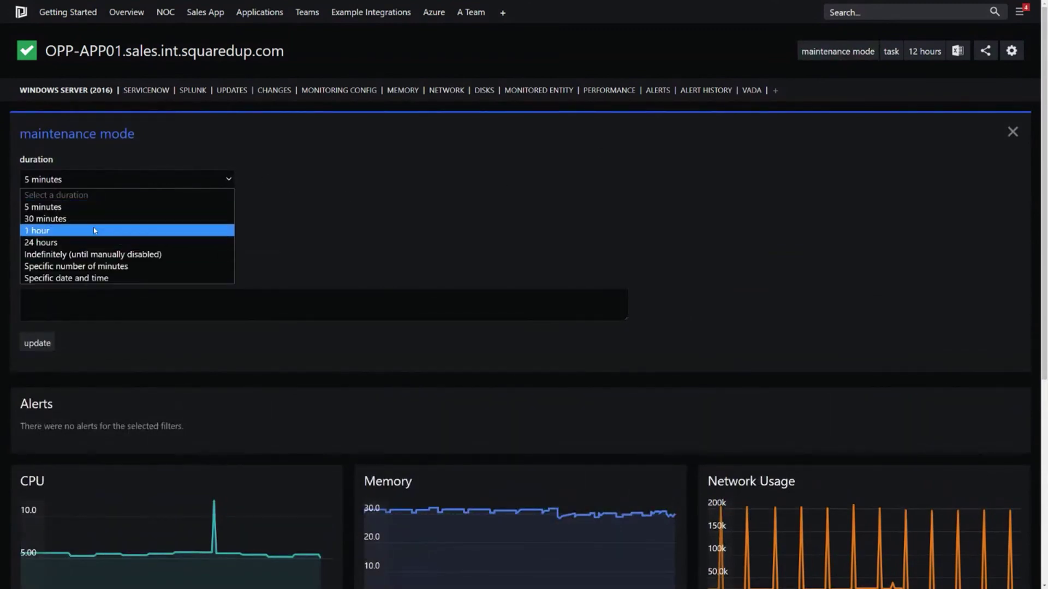
pyautogui.click(162, 265)
pyautogui.click(115, 179)
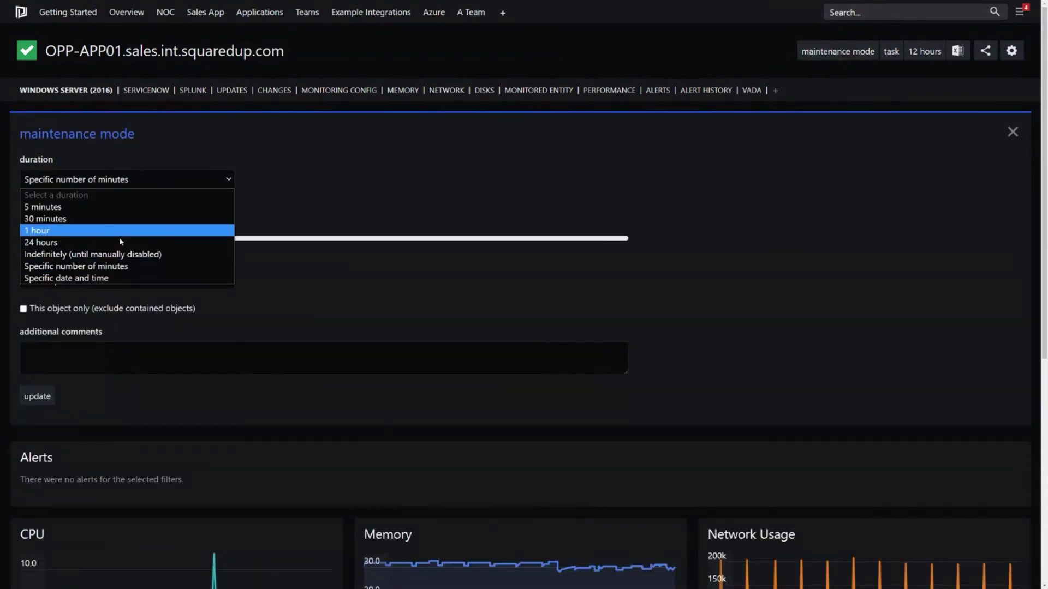
pyautogui.click(105, 278)
pyautogui.click(295, 180)
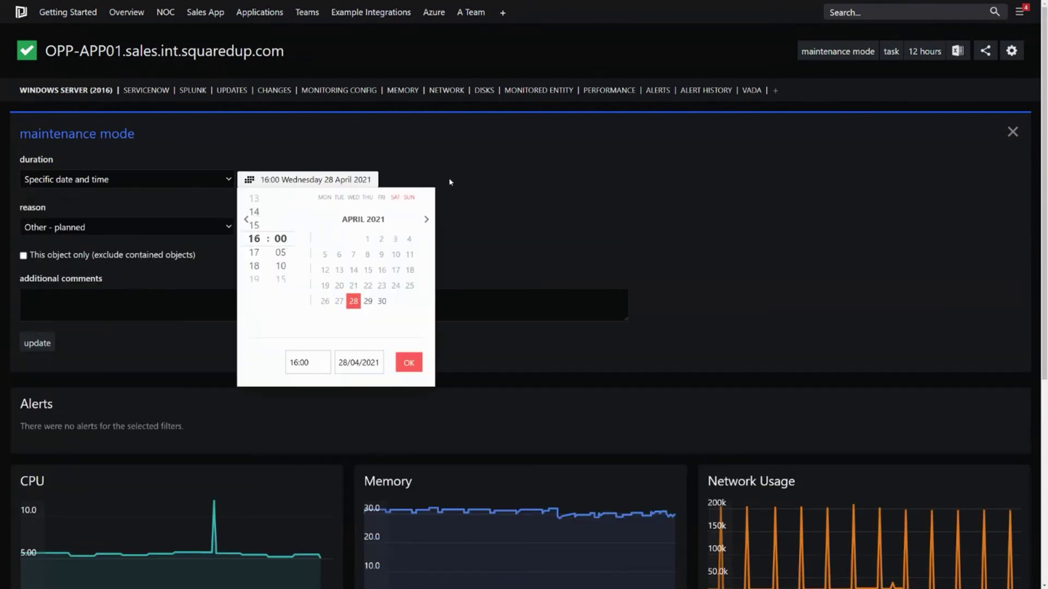
pyautogui.click(235, 261)
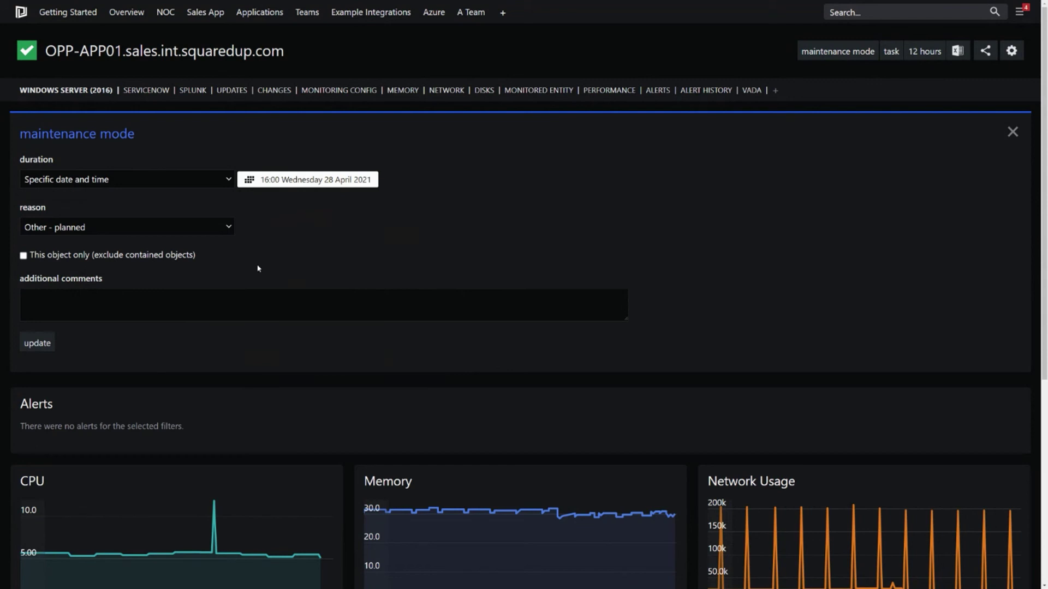
pyautogui.click(82, 231)
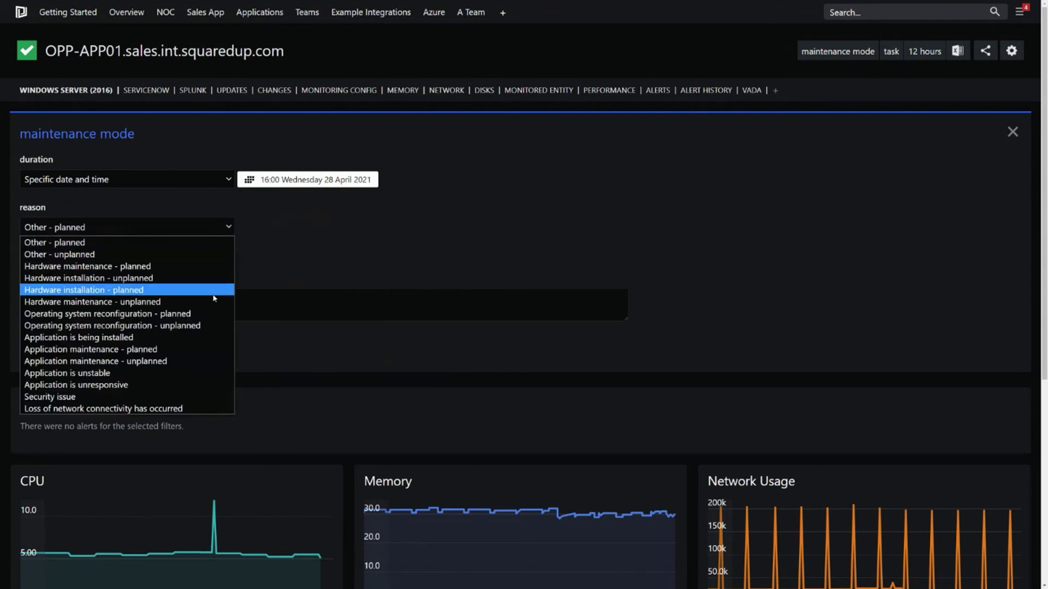
pyautogui.click(330, 307)
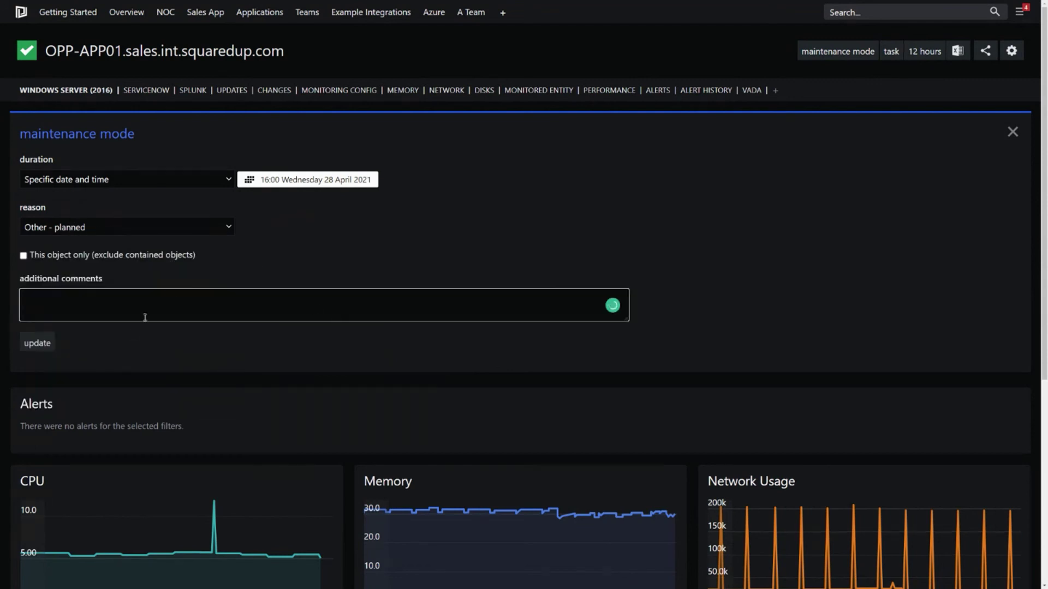
pyautogui.write('Ash Was Here')
pyautogui.click(43, 341)
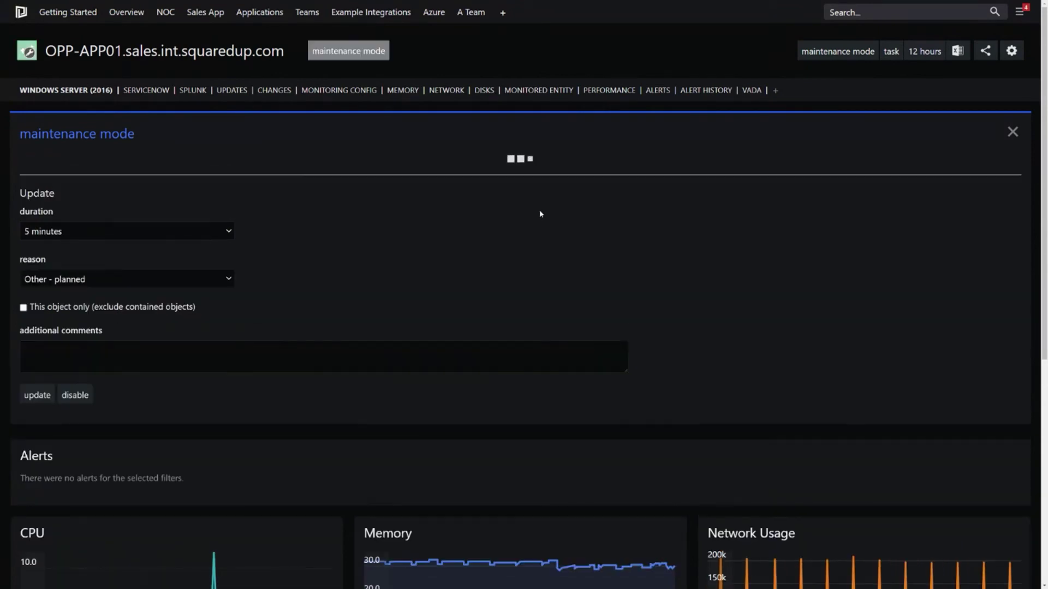
# Step: Review the current maintenance details: the comment, who set it, and the 25-minute end time
pyautogui.click(1012, 132)
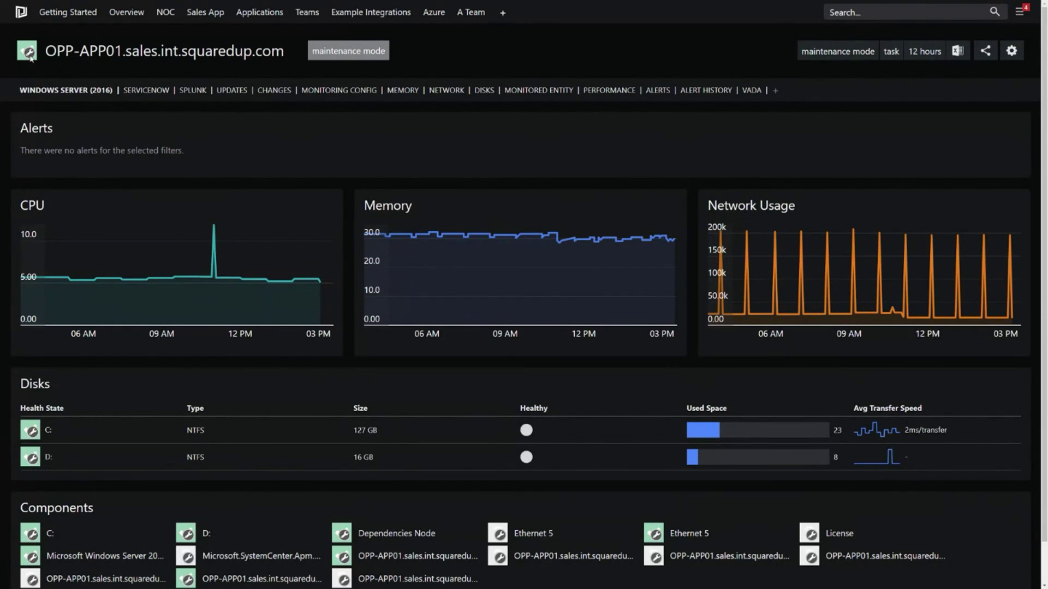
pyautogui.click(356, 53)
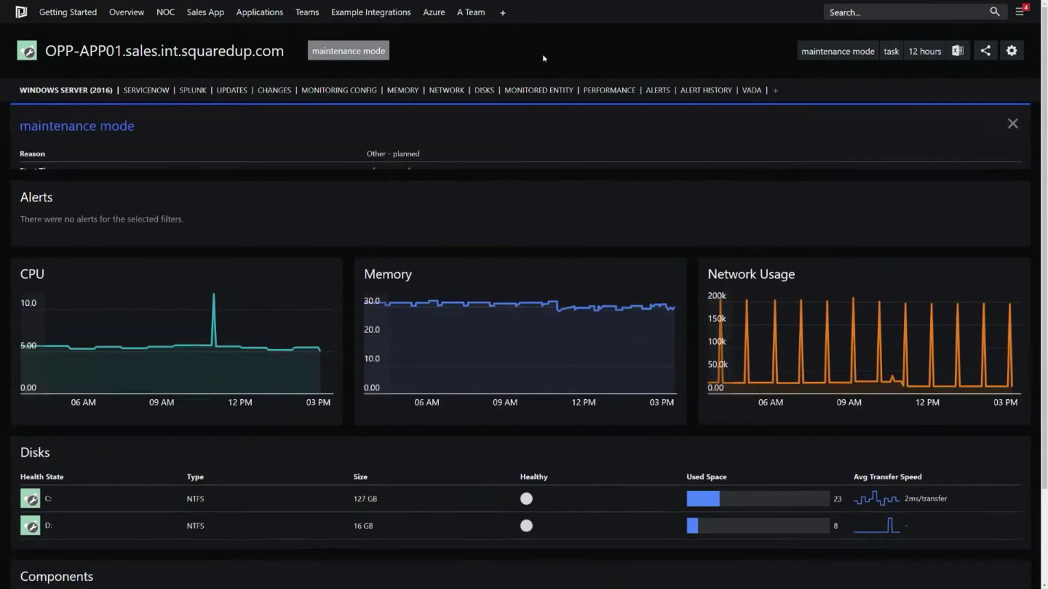
pyautogui.moveTo(455, 229); pyautogui.dragTo(353, 237)
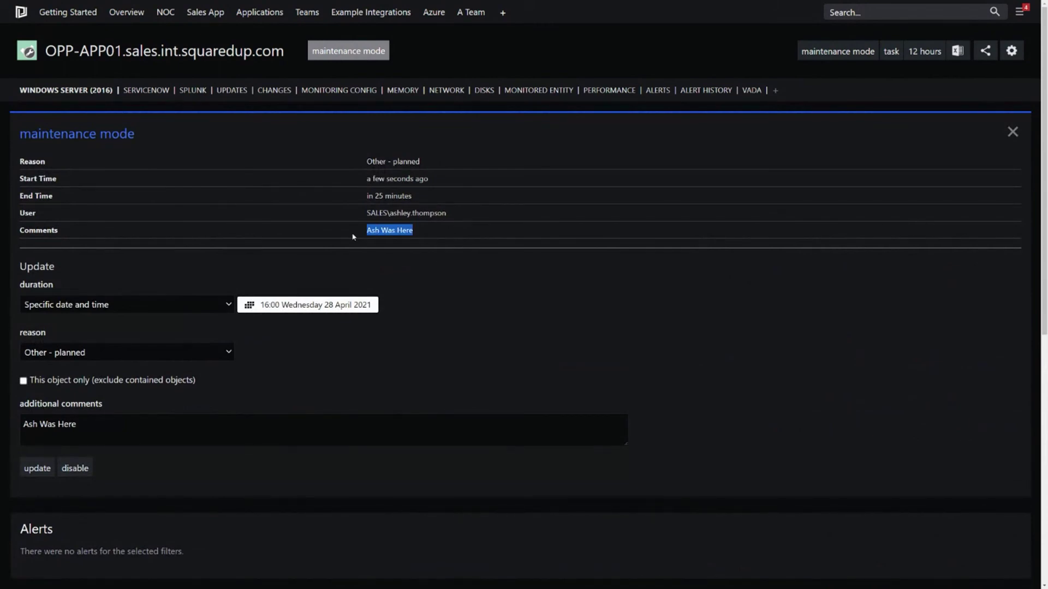
pyautogui.moveTo(449, 213); pyautogui.dragTo(350, 209)
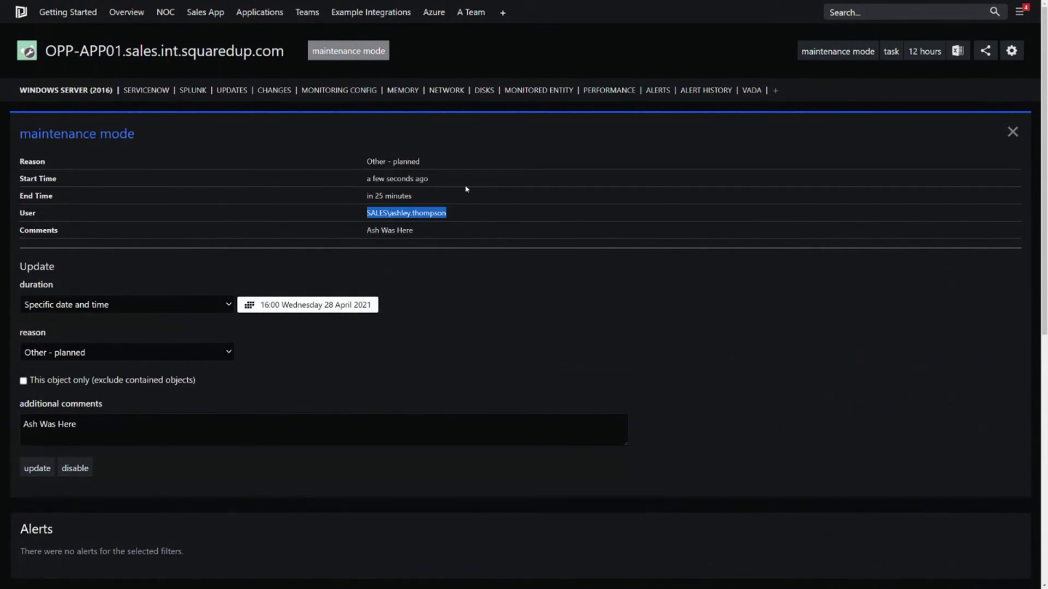
pyautogui.moveTo(426, 198); pyautogui.dragTo(335, 196)
pyautogui.click(673, 304)
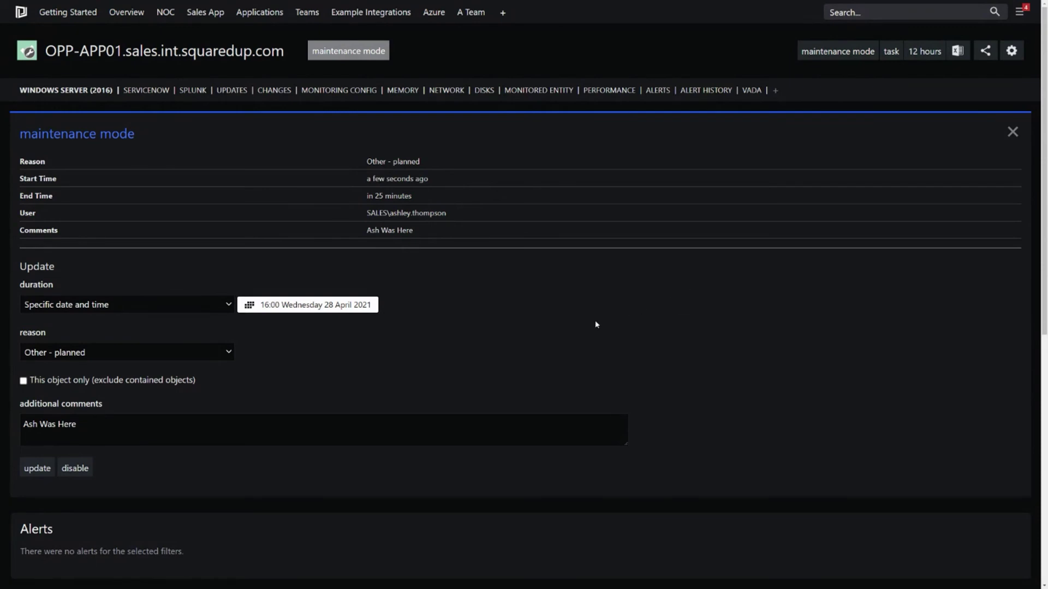
# Step: Disable maintenance mode on OPP-APP01 and advance the slideshow to the Integrations slide
pyautogui.click(75, 469)
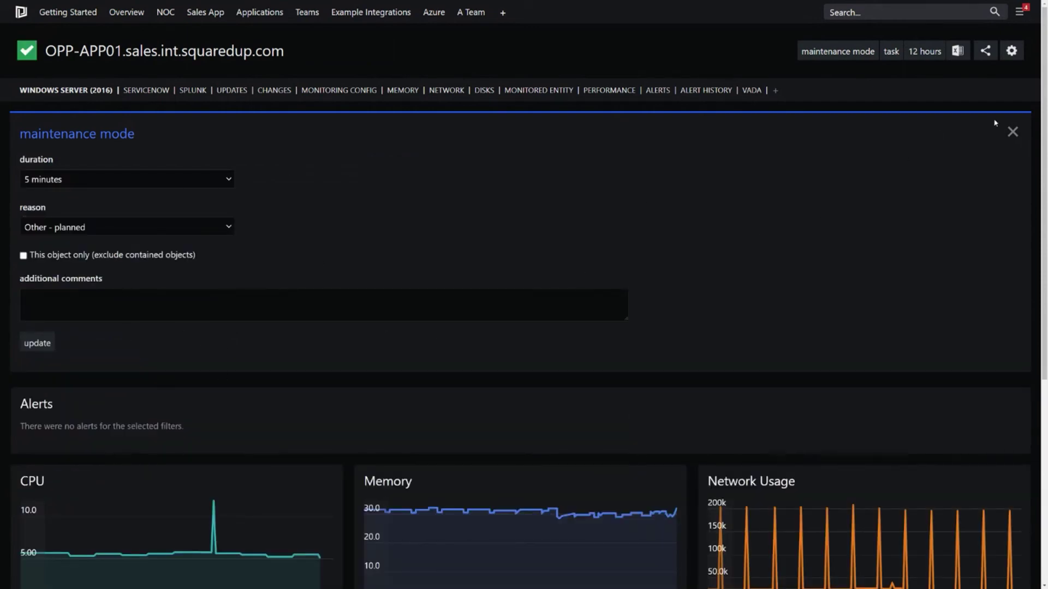
pyautogui.click(1012, 132)
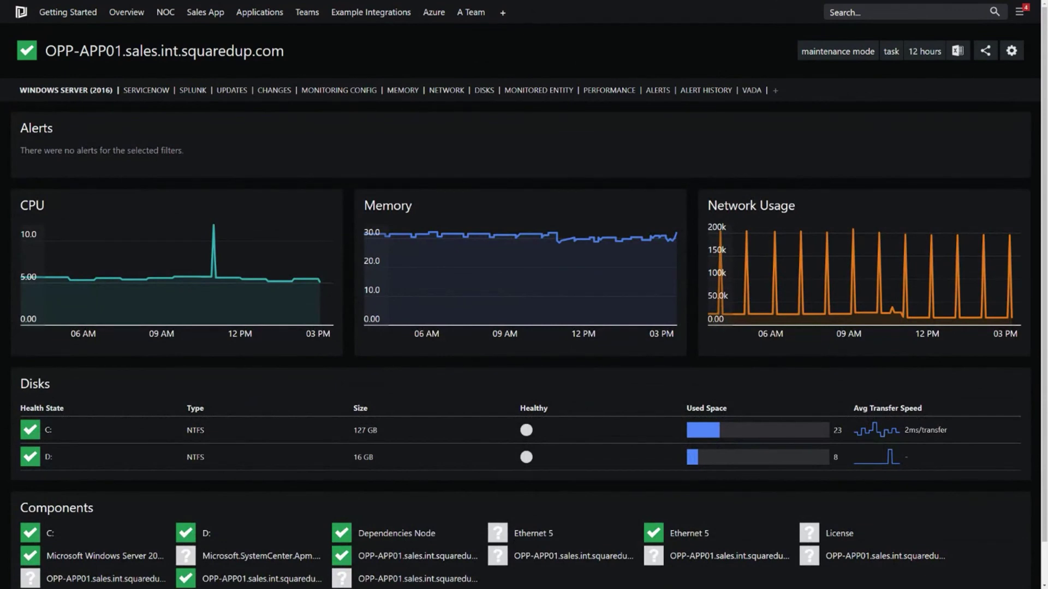
pyautogui.hotkey('alt', 'Tab')
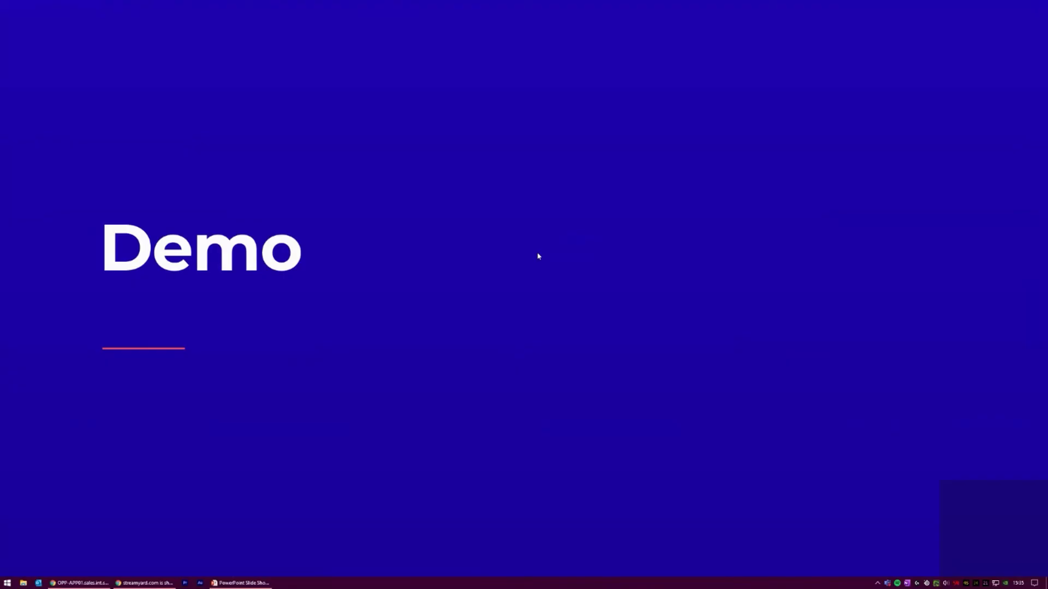
pyautogui.press('Right')
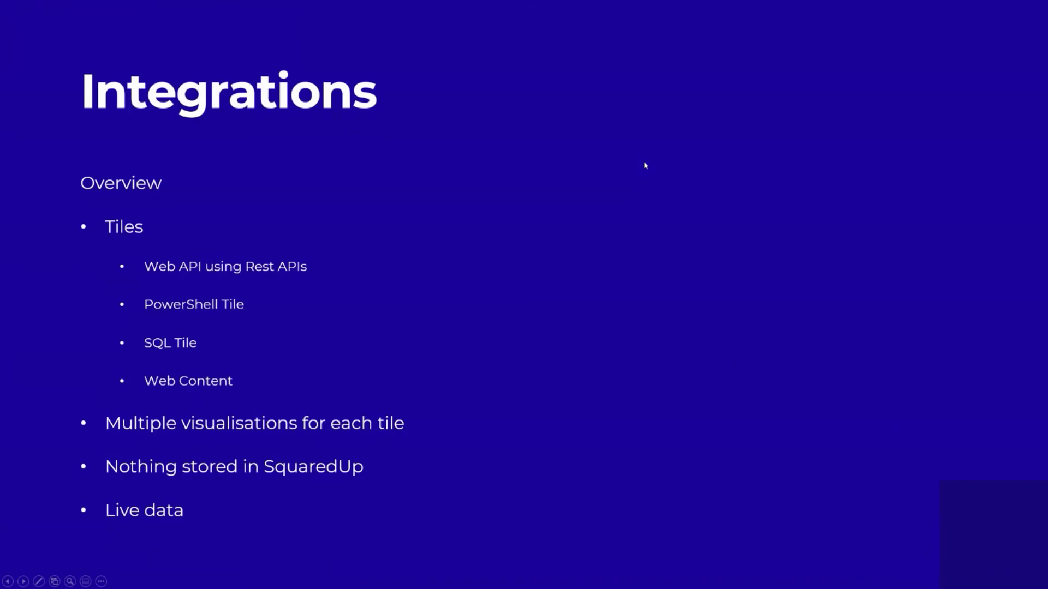
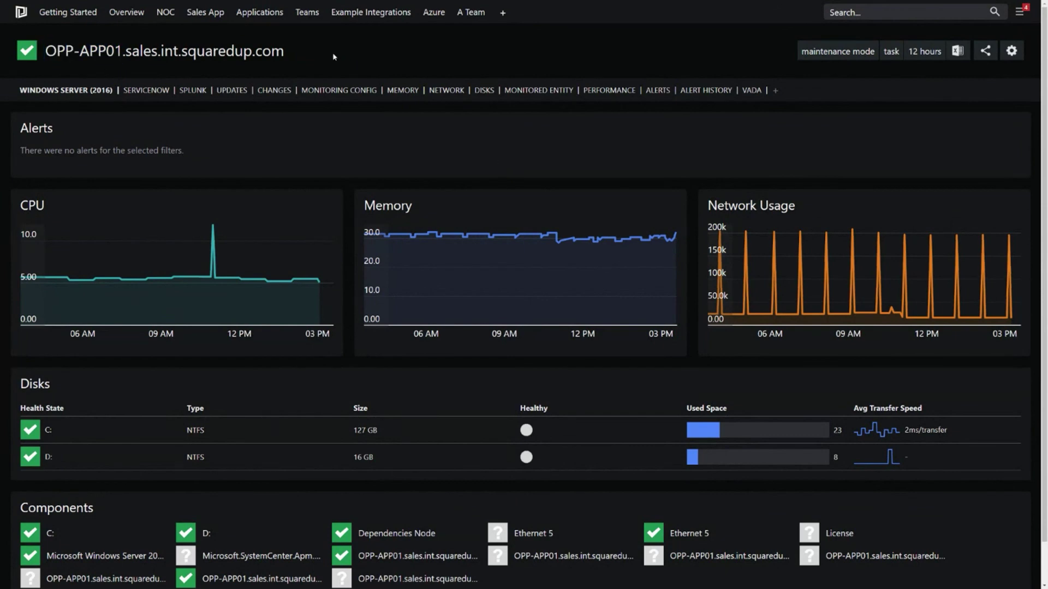
# Step: Open the server's ServiceNow perspective with its Asset Properties tile
pyautogui.click(148, 91)
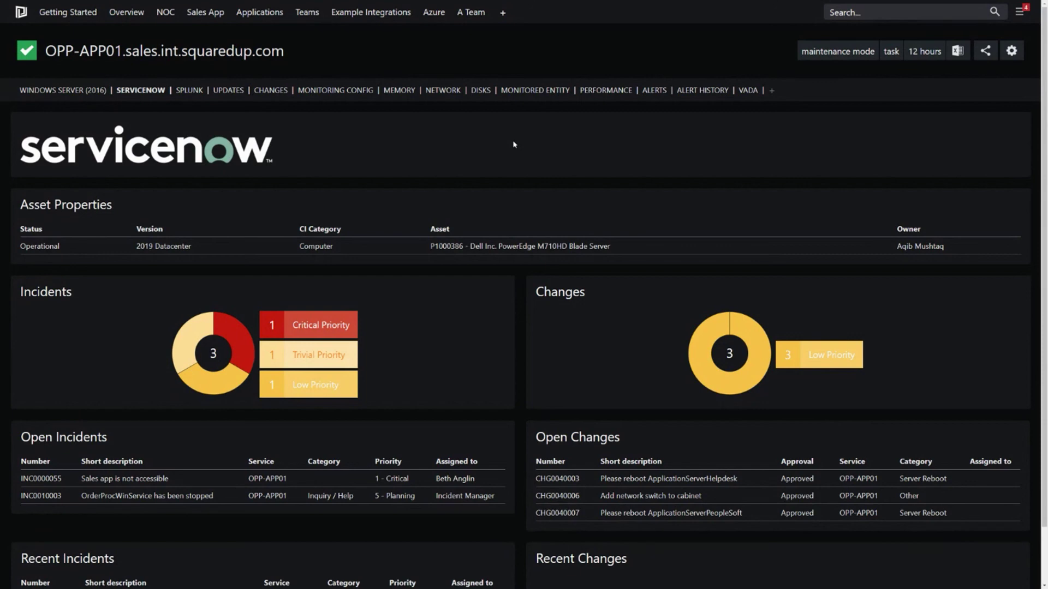
pyautogui.moveTo(151, 210); pyautogui.dragTo(20, 207)
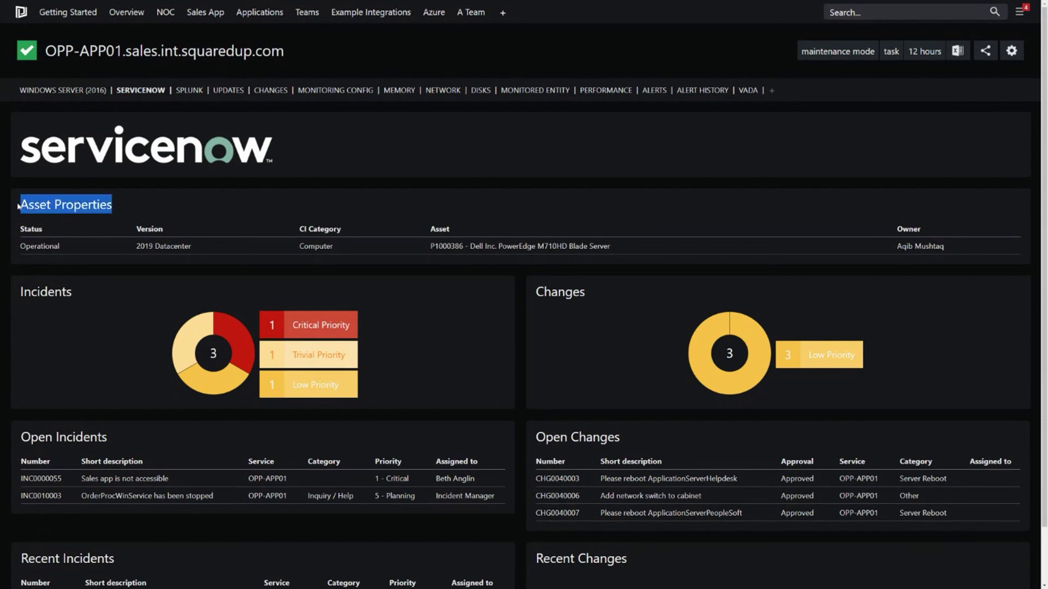
pyautogui.click(154, 205)
# Step: Enter edit mode and confirm the perspective targets the Windows Server class in its settings
pyautogui.click(1011, 50)
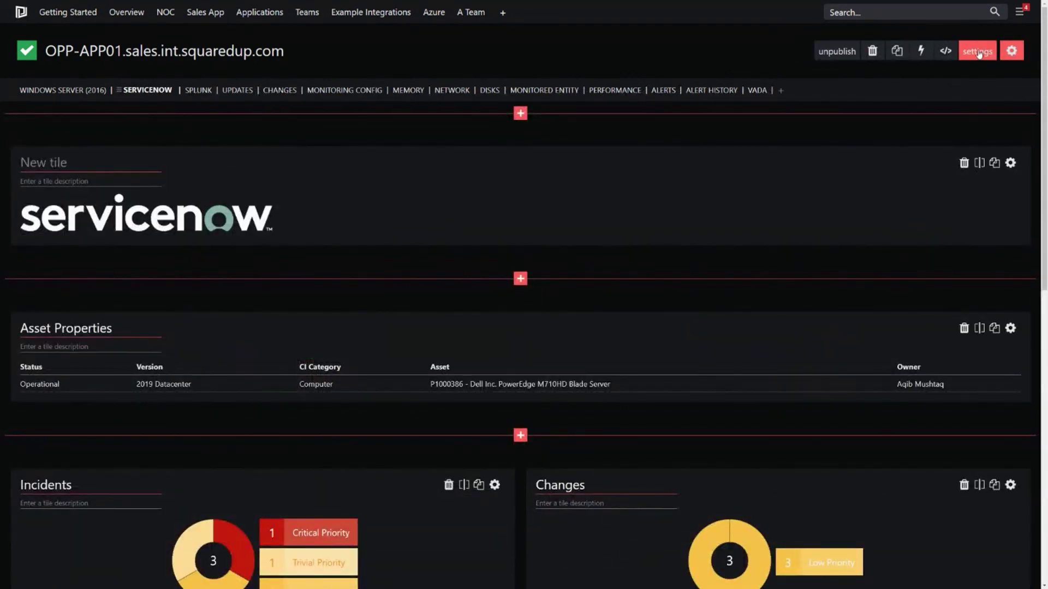
pyautogui.click(976, 51)
pyautogui.moveTo(149, 293); pyautogui.dragTo(87, 290)
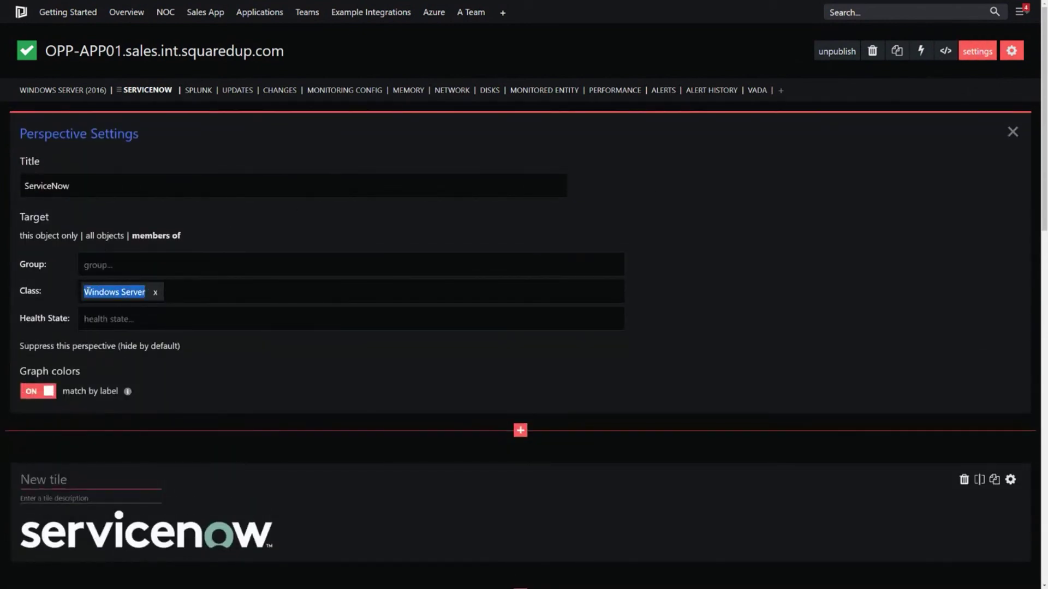
pyautogui.click(977, 50)
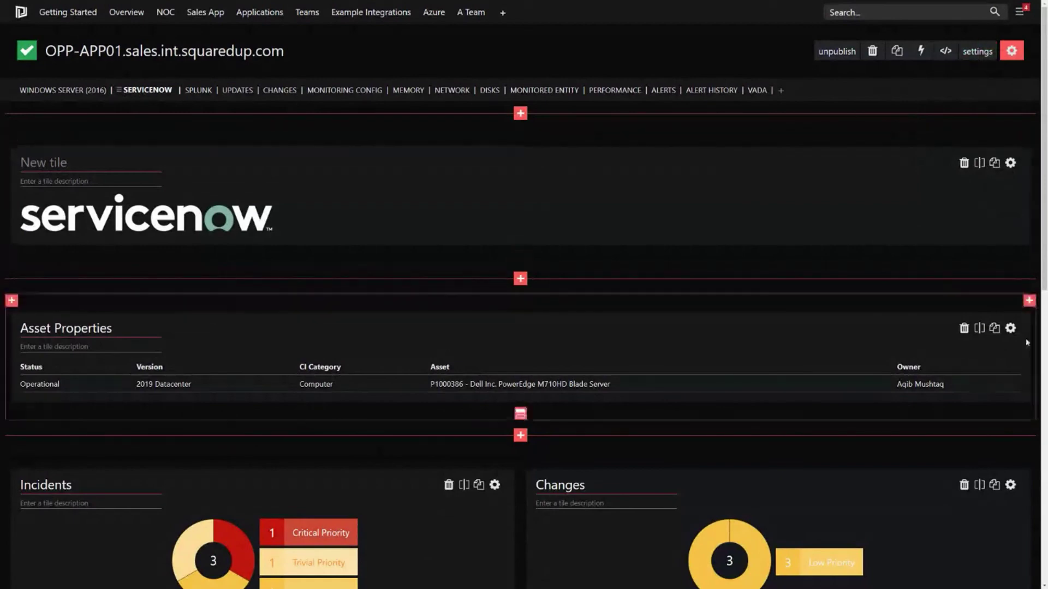
# Step: Open the Asset Properties web API tile's configuration and expand its headers & data section
pyautogui.click(1010, 328)
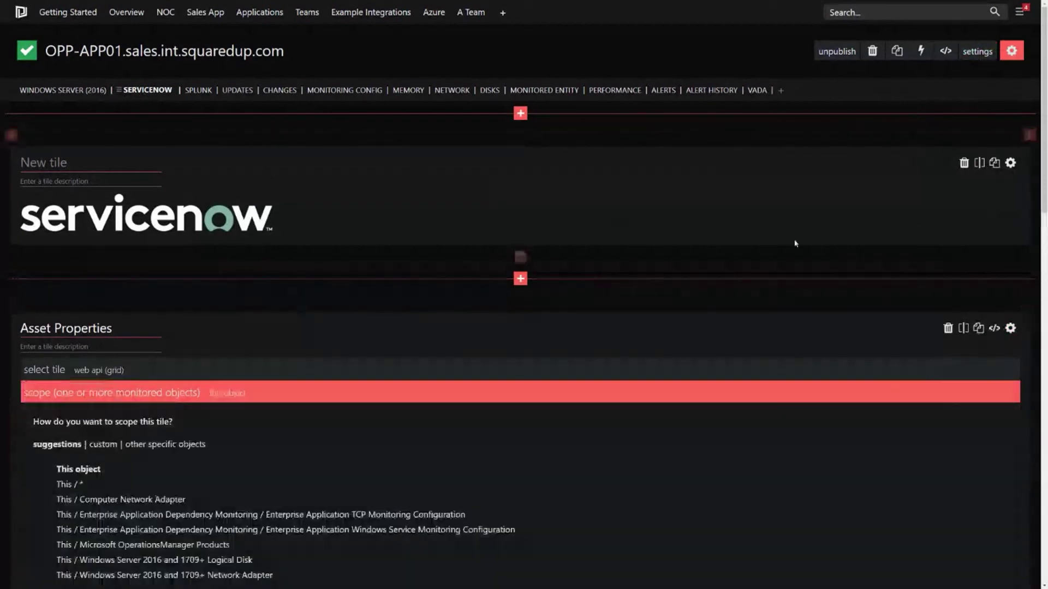
pyautogui.scroll(-3, 515, 277)
pyautogui.scroll(-3, 390, 248)
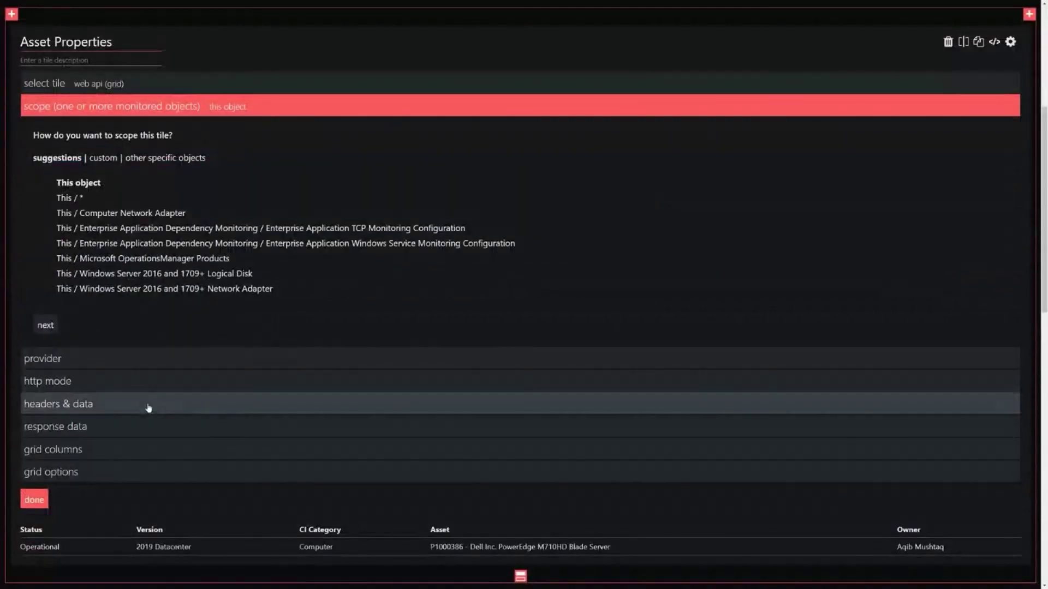
pyautogui.click(147, 408)
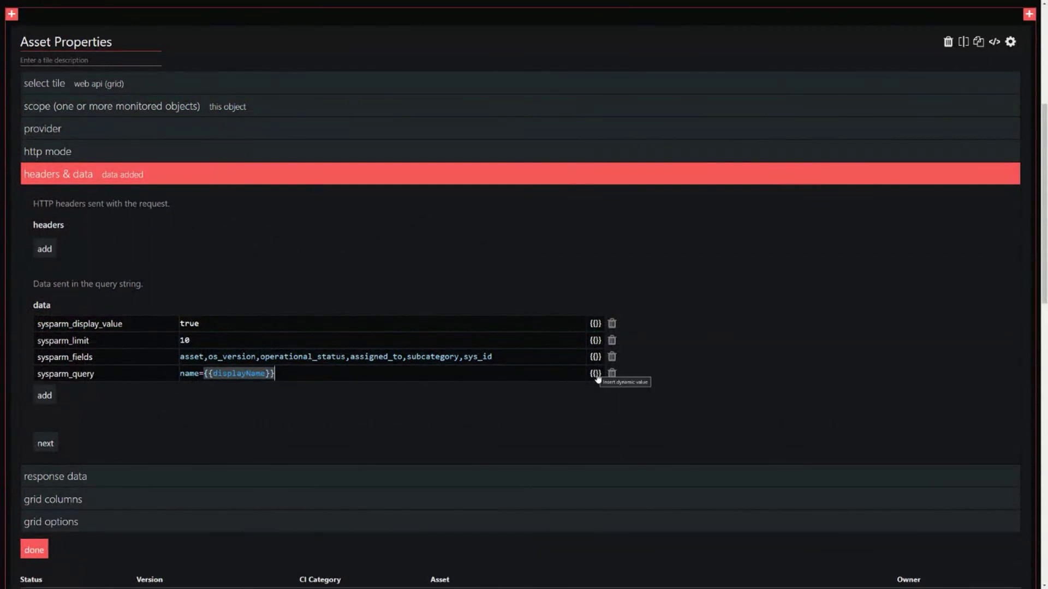
# Step: Browse the dynamic values available for the sysparm_query parameter, then close the list
pyautogui.click(596, 374)
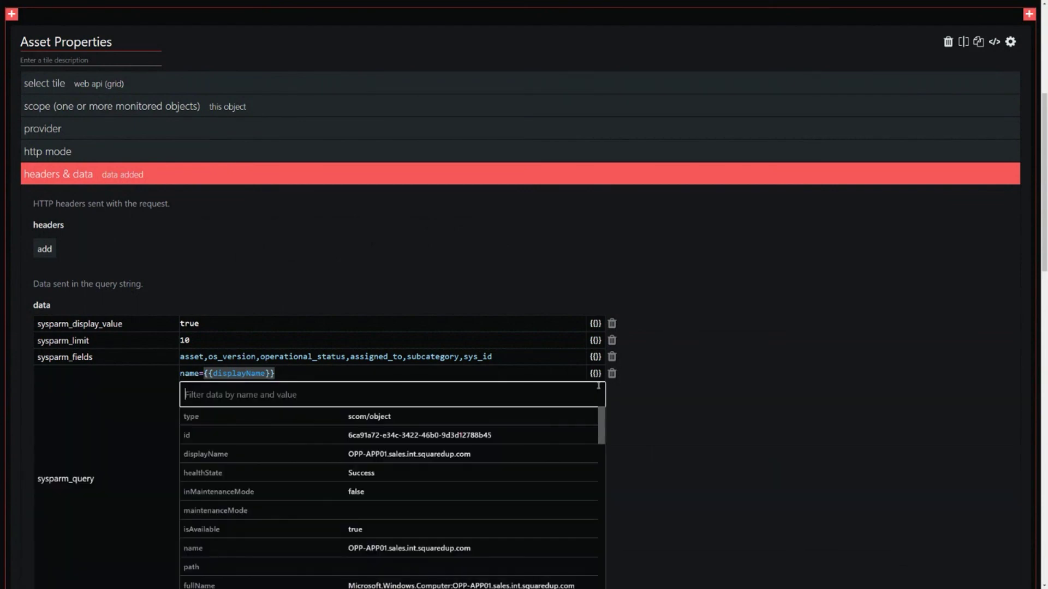
pyautogui.scroll(-2, 709, 382)
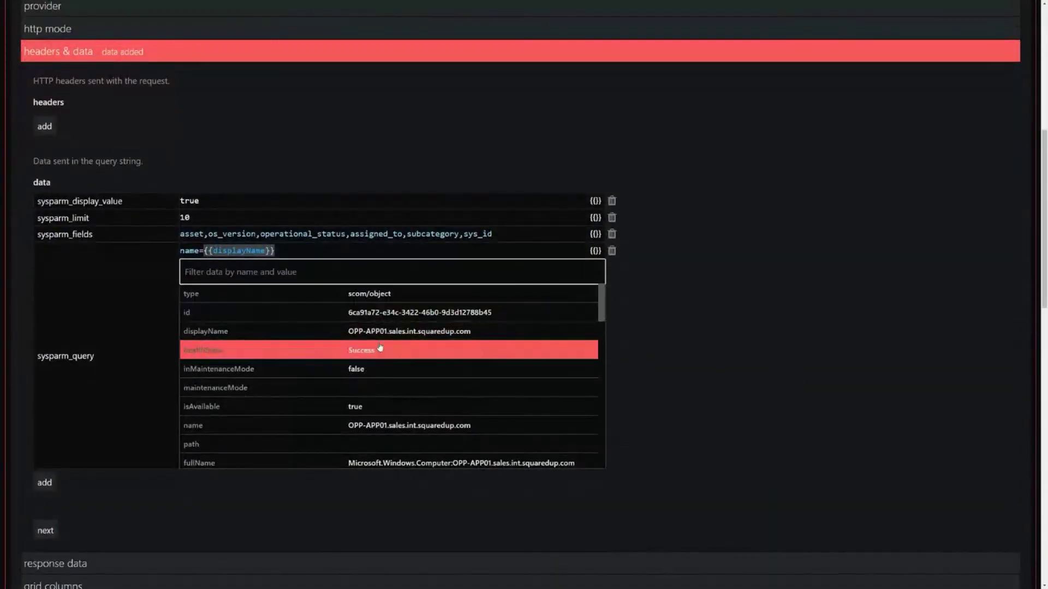
pyautogui.scroll(-3, 485, 348)
pyautogui.scroll(-2, 494, 374)
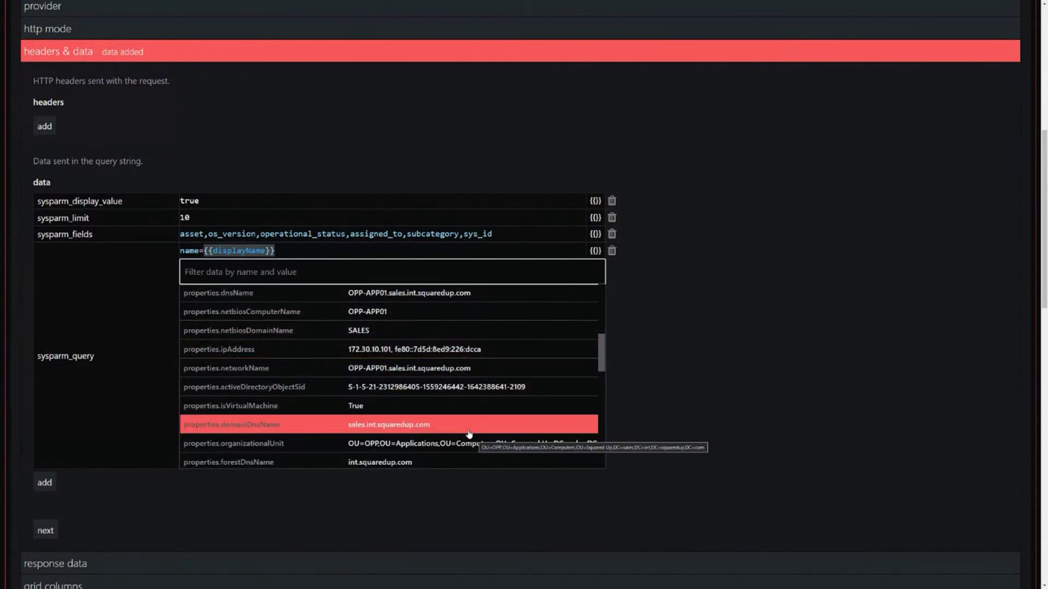
pyautogui.scroll(-1, 466, 412)
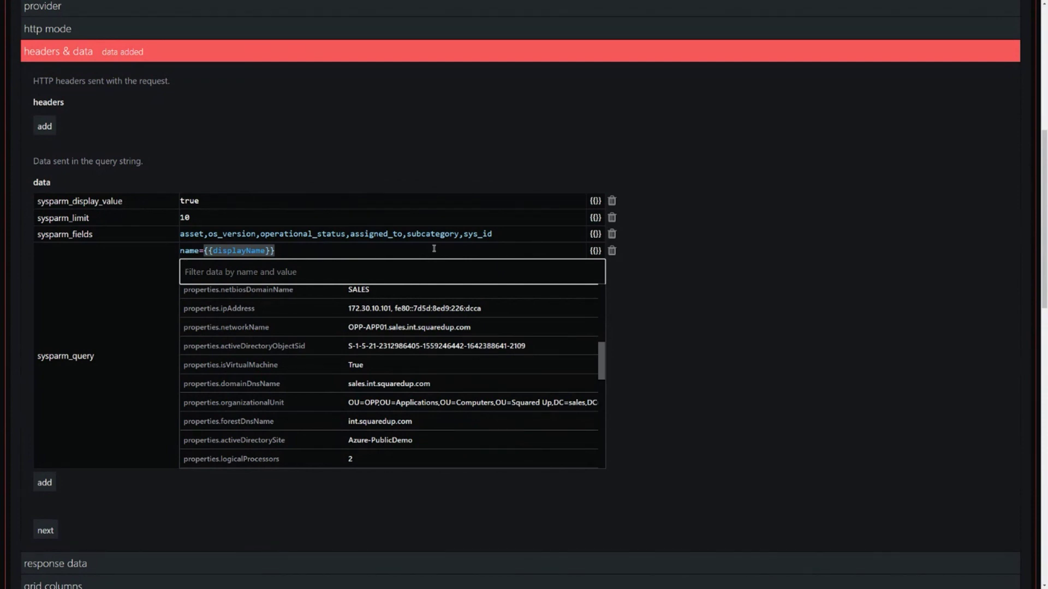
pyautogui.click(596, 252)
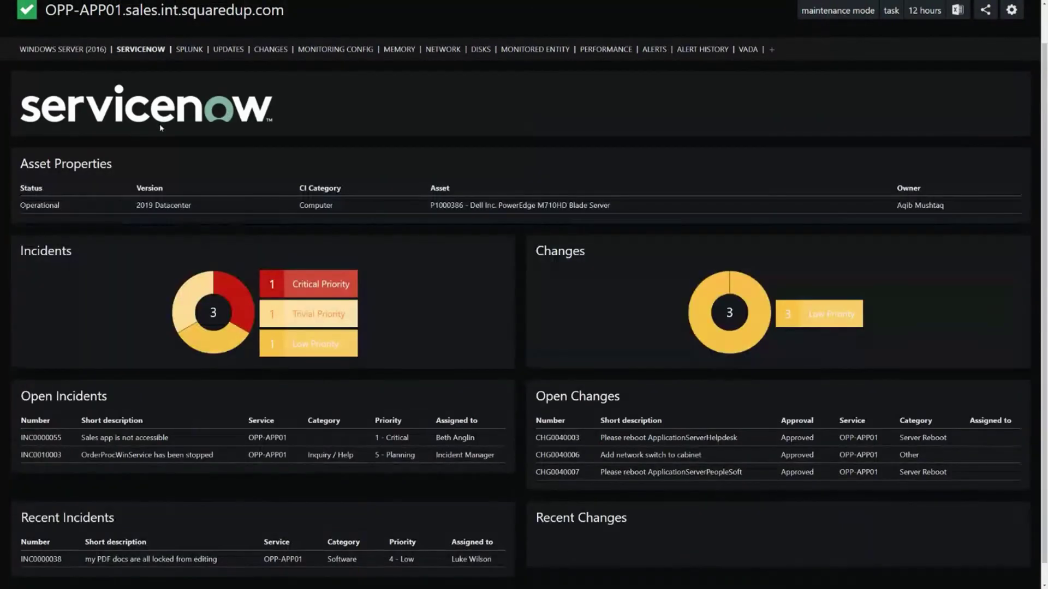
# Step: Browse the server's Splunk and Updates perspectives, ending on Changes with 49 Windows Service changes
pyautogui.click(186, 49)
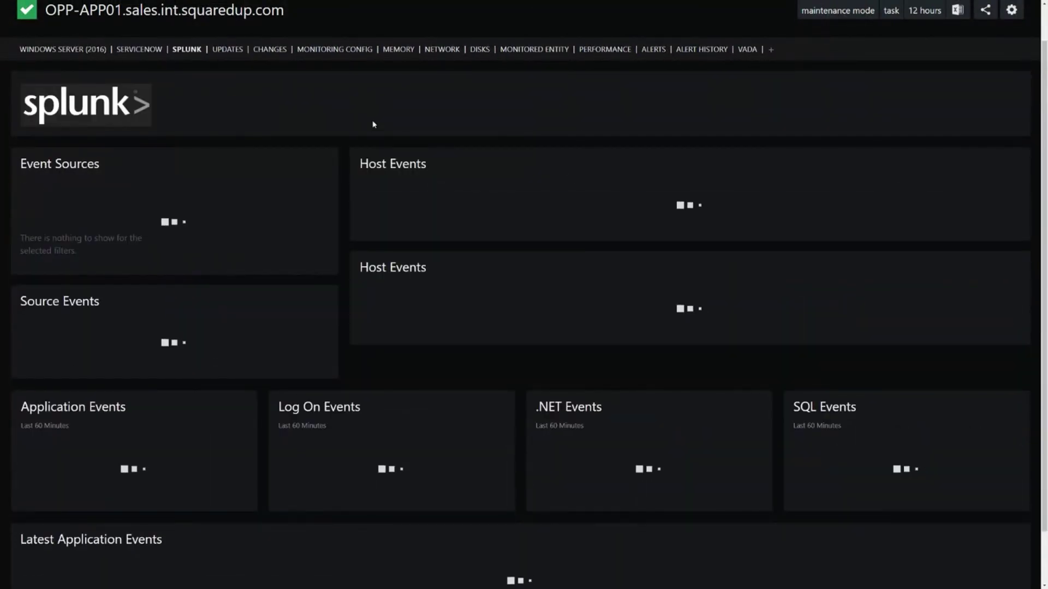
pyautogui.scroll(1, 316, 128)
pyautogui.moveTo(43, 50); pyautogui.dragTo(297, 44)
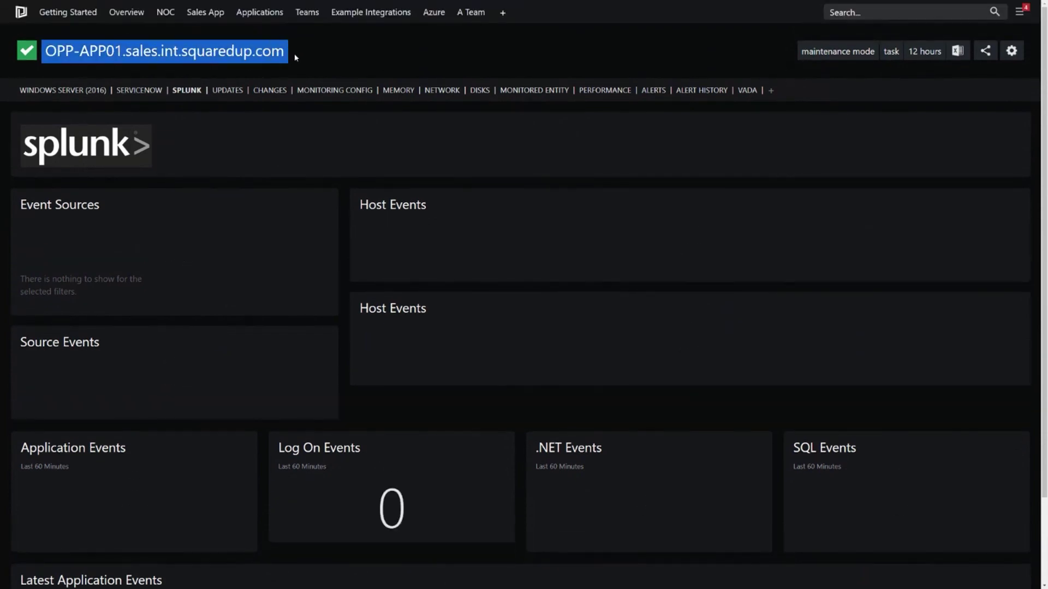
pyautogui.click(307, 56)
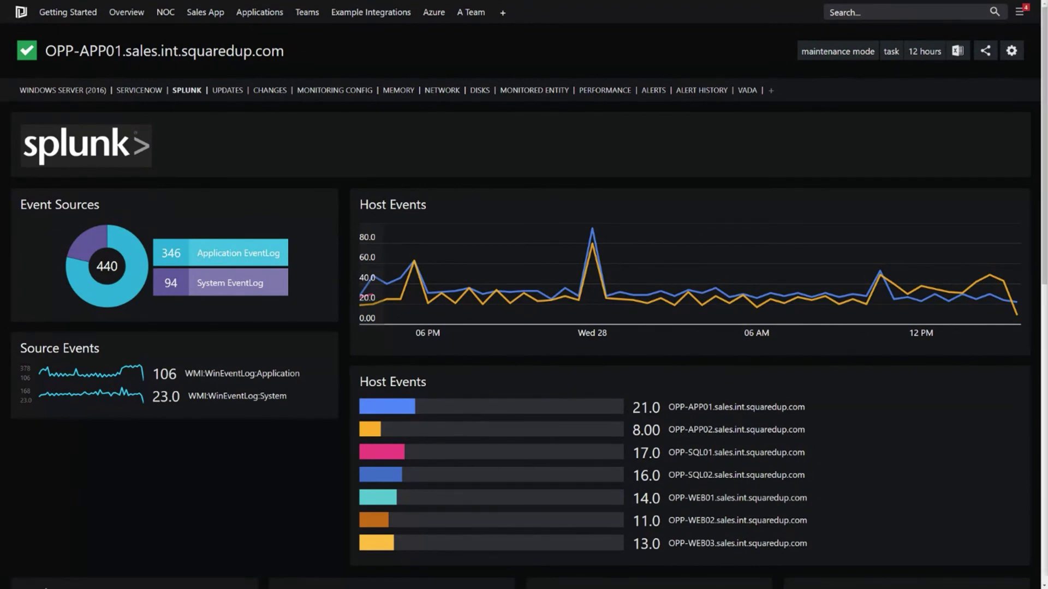
pyautogui.click(227, 97)
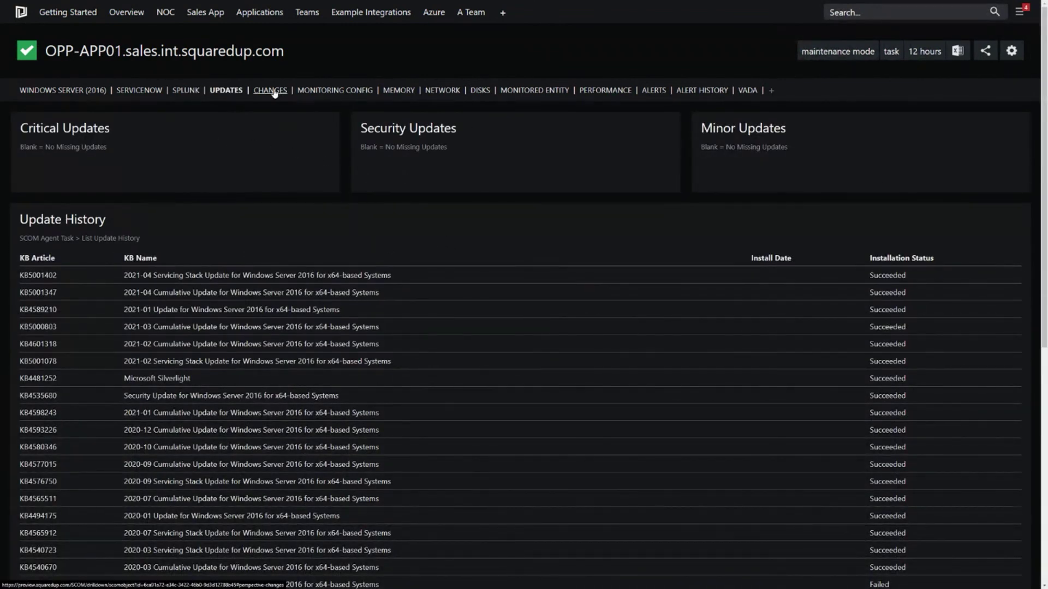
pyautogui.click(273, 91)
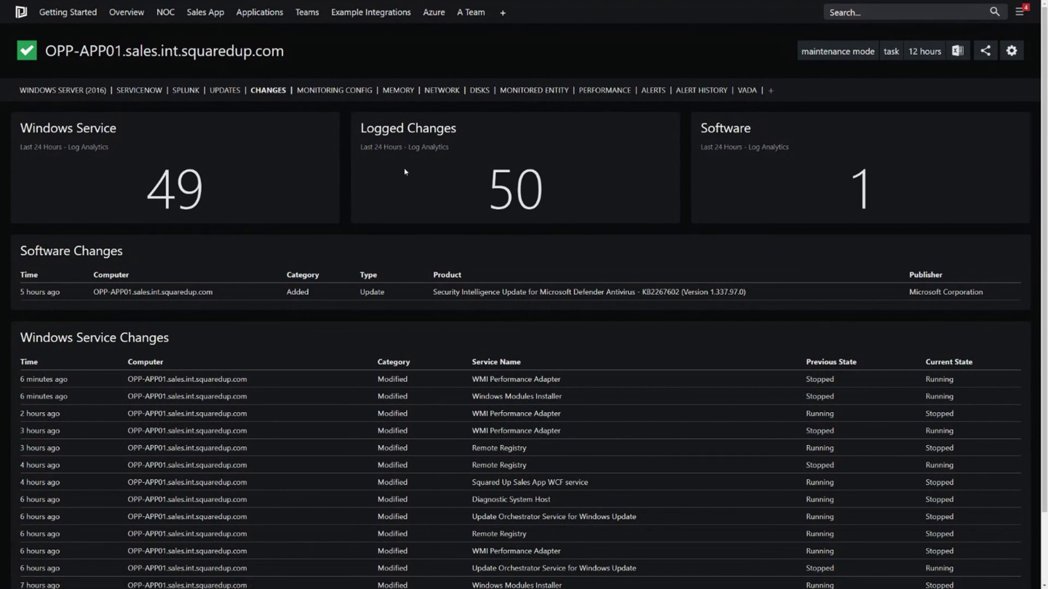
# Step: Search for 'sales app', open the Sales App dashboard and view its servers' CPU and memory
pyautogui.click(878, 7)
pyautogui.write('sales app')
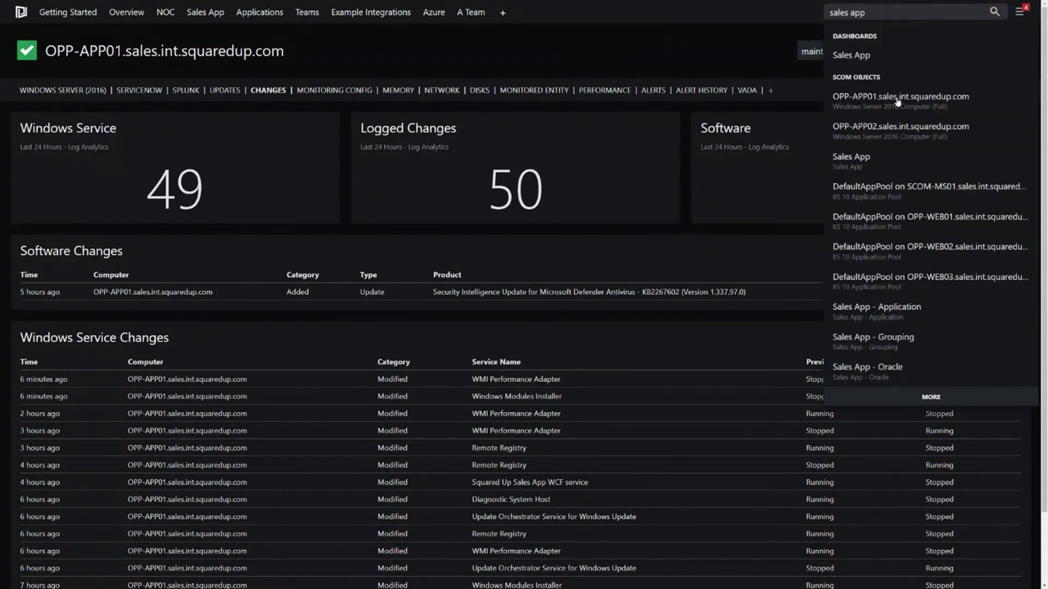
pyautogui.click(889, 158)
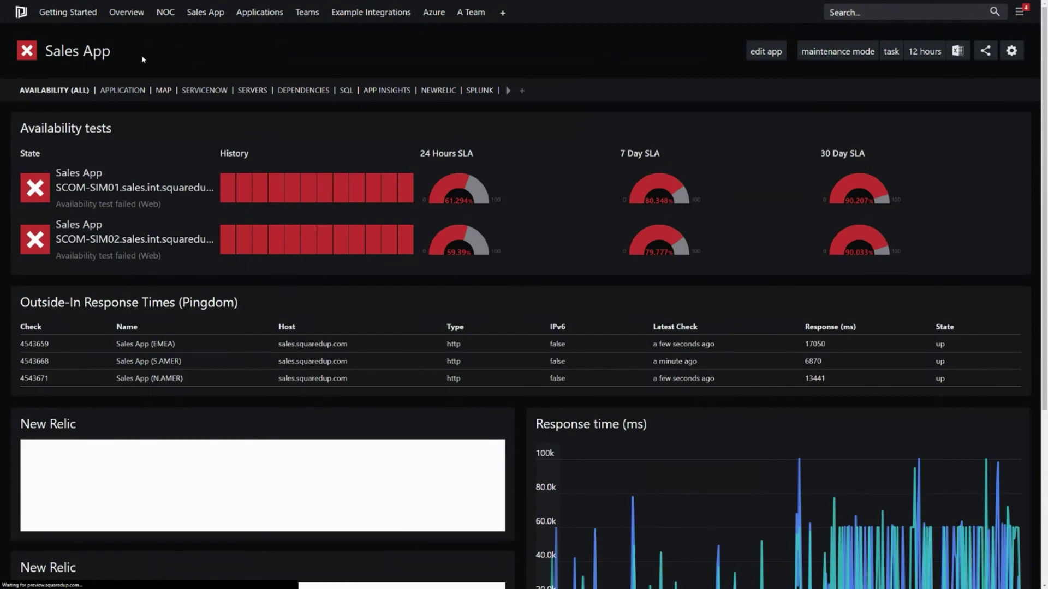
pyautogui.tripleClick(77, 49)
pyautogui.click(253, 90)
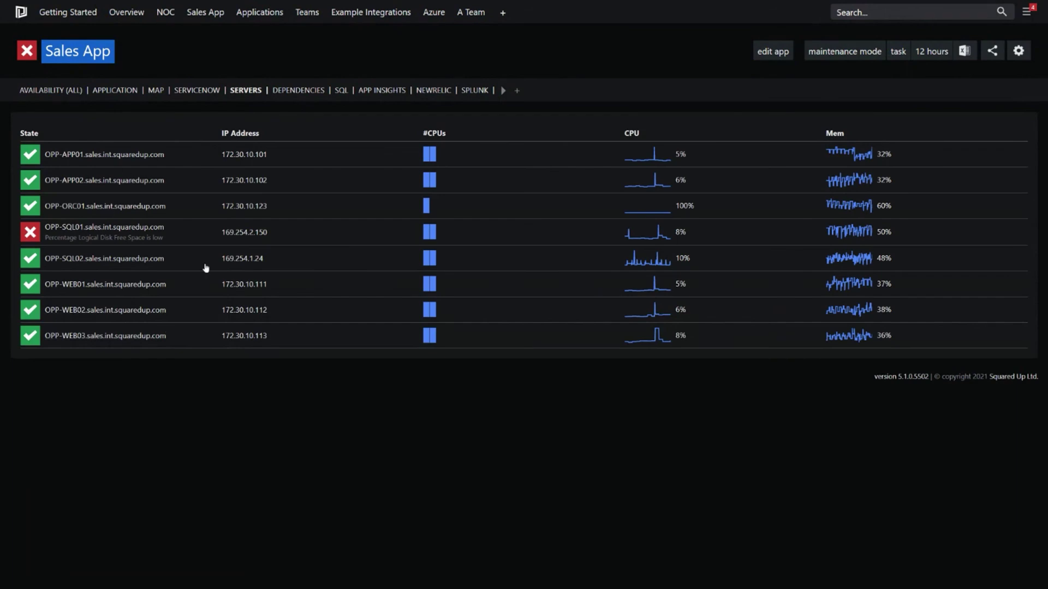
pyautogui.click(191, 366)
# Step: Review Sales App's ServiceNow, App Insights and New Relic views, then open Example Integrations > All Web API
pyautogui.click(198, 93)
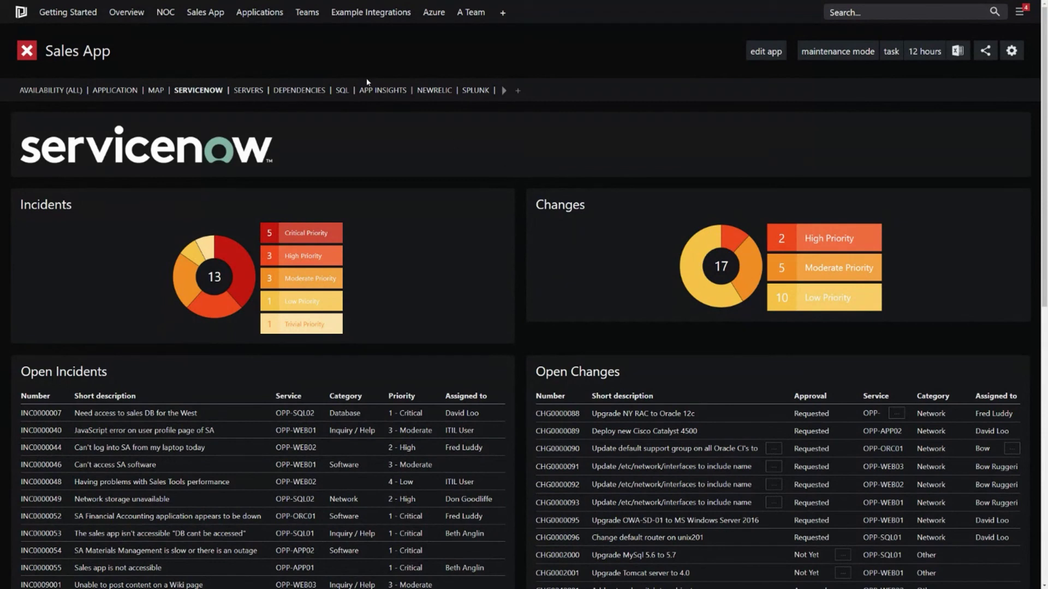
pyautogui.click(381, 91)
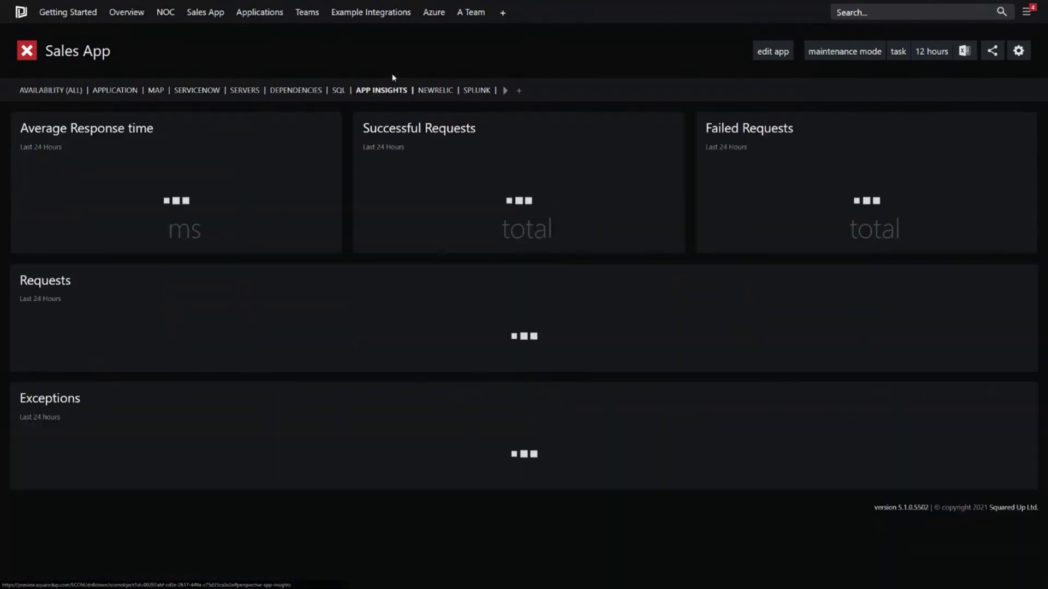
pyautogui.click(436, 90)
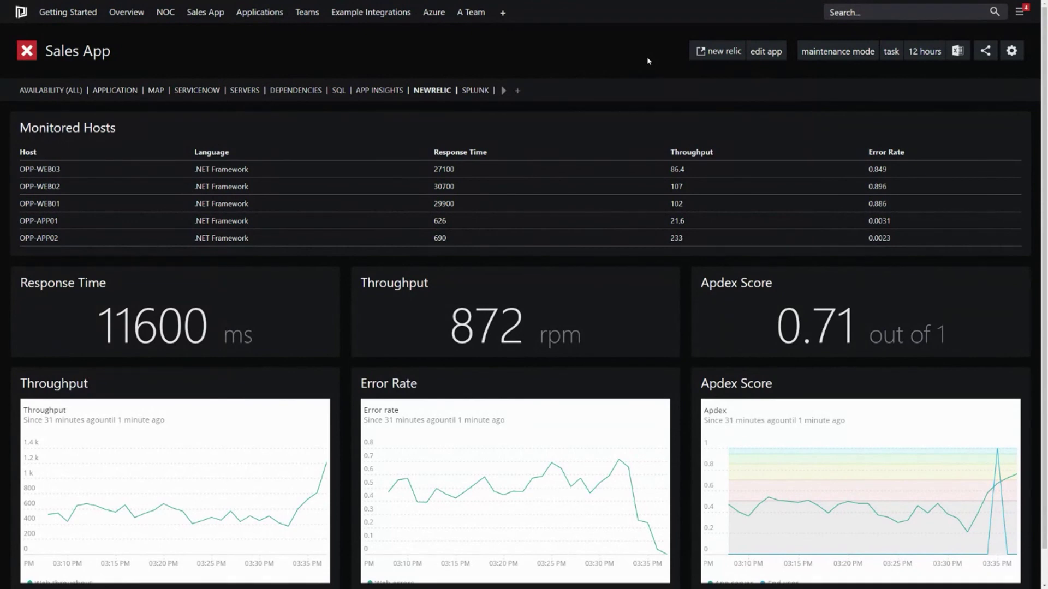
pyautogui.click(370, 12)
pyautogui.click(404, 39)
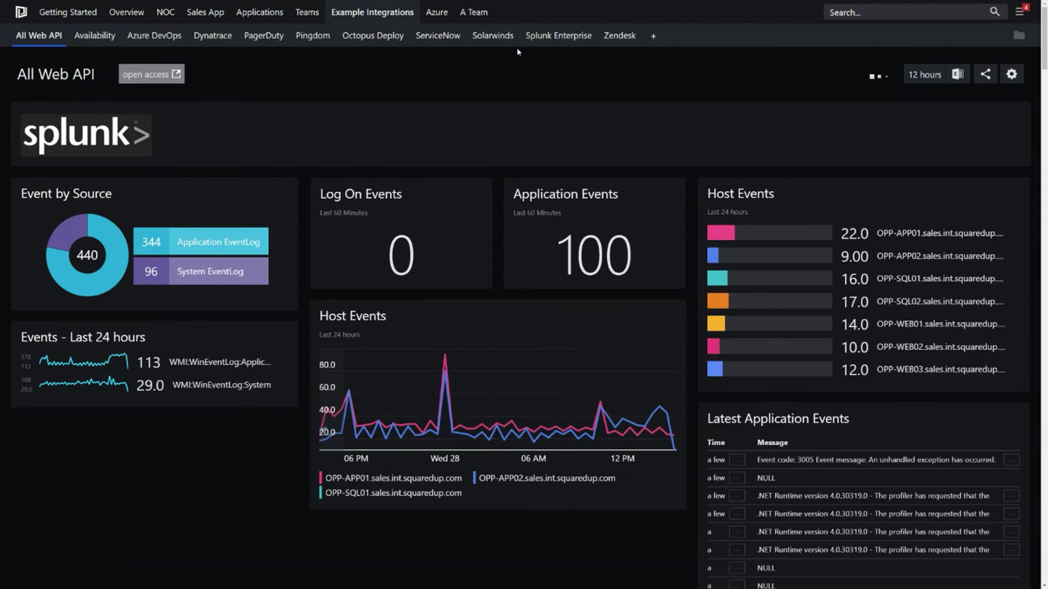
# Step: Scroll down the All Web API dashboard past the Azure DevOps, Pingdom and SolarWinds tiles
pyautogui.scroll(-1, 495, 139)
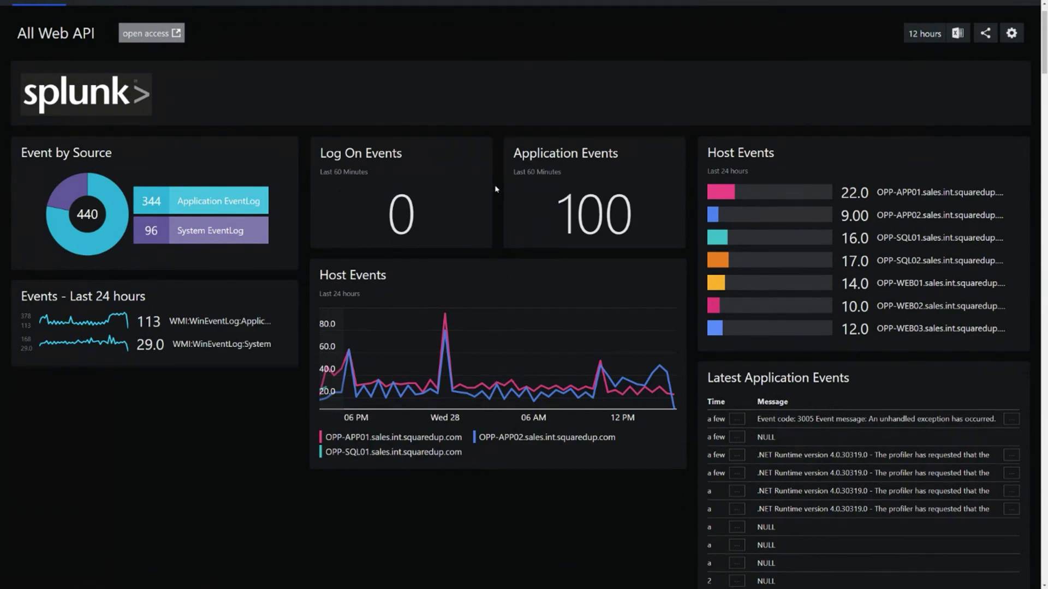
pyautogui.scroll(-9, 496, 189)
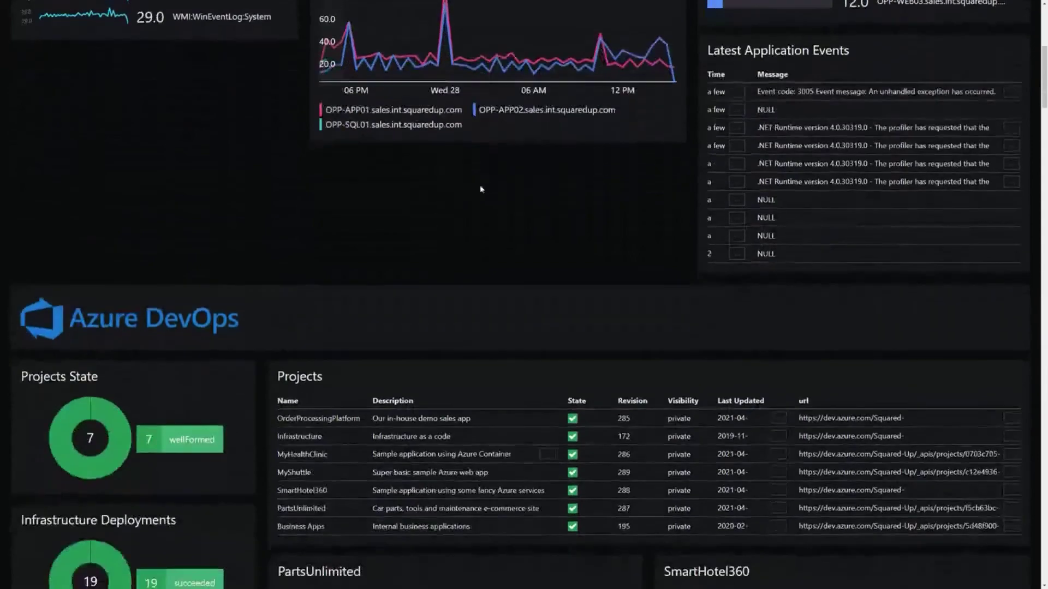
pyautogui.scroll(-2, 479, 189)
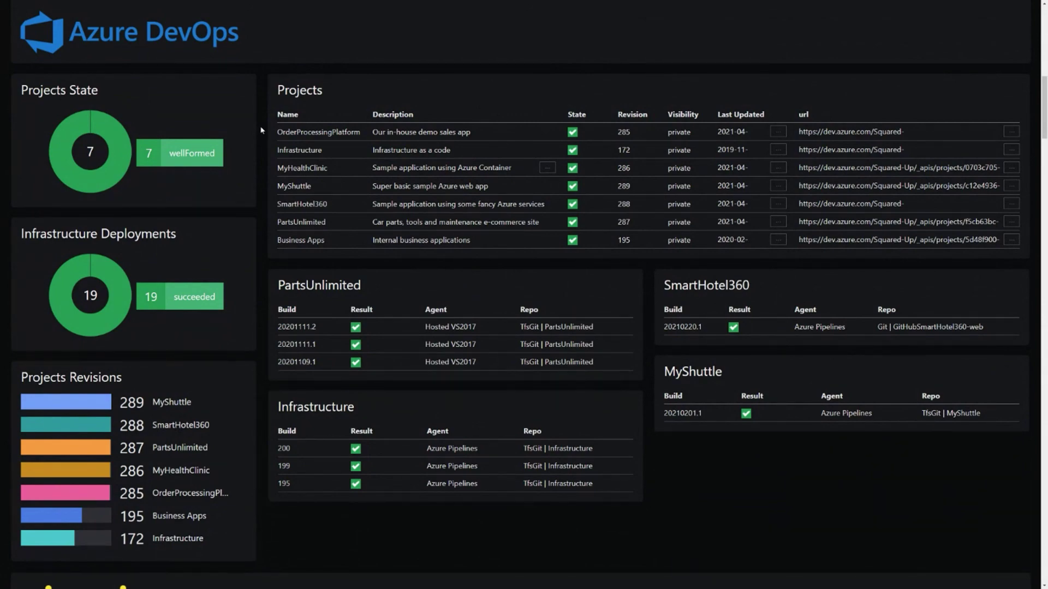
pyautogui.scroll(-7, 260, 131)
pyautogui.scroll(-3, 260, 131)
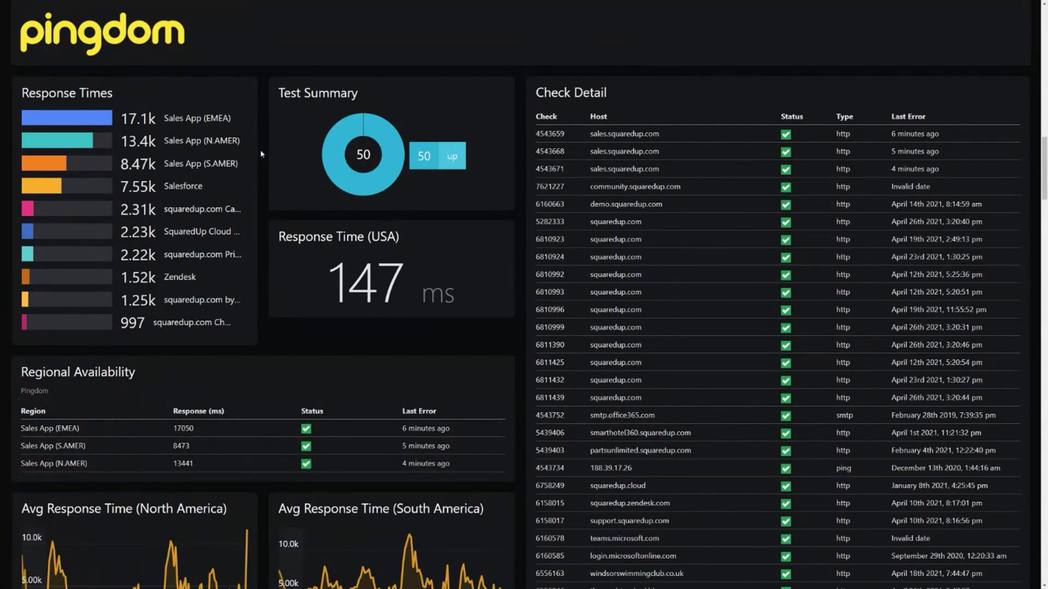
pyautogui.scroll(-10, 261, 155)
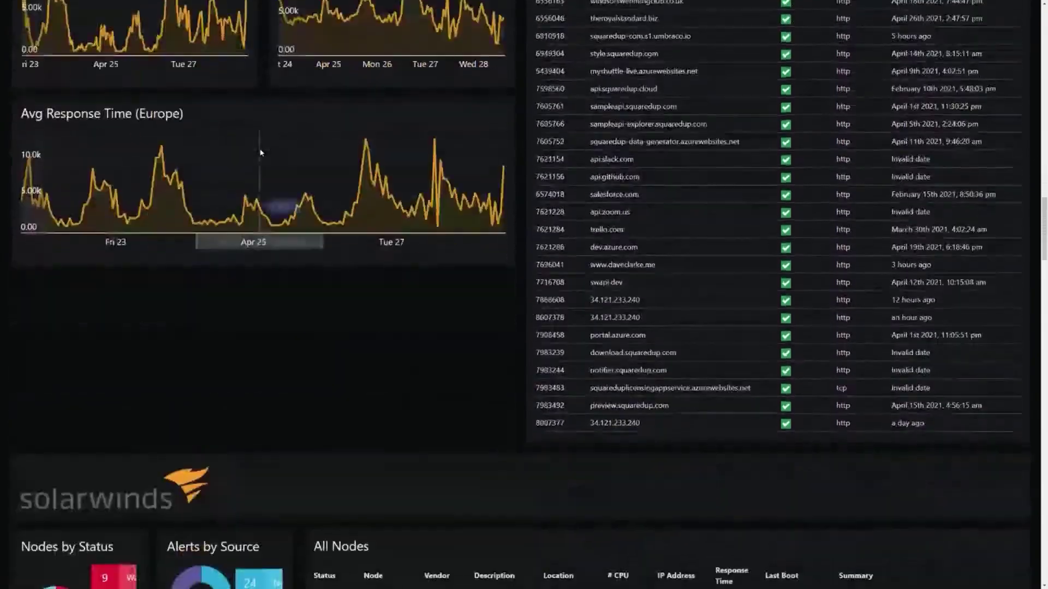
pyautogui.scroll(-5, 261, 153)
pyautogui.scroll(-1, 298, 253)
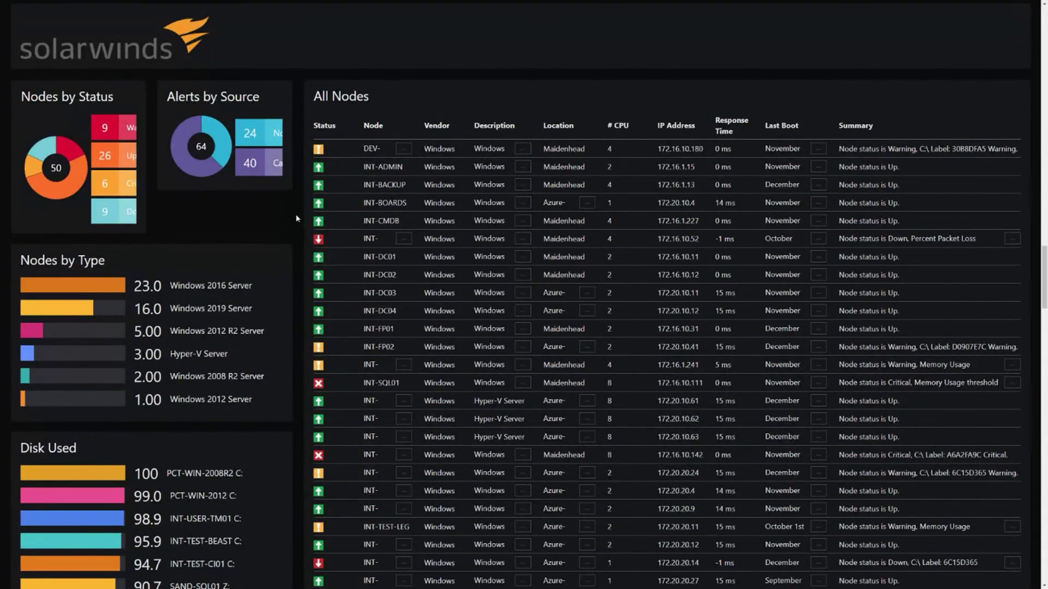
pyautogui.scroll(-12, 297, 218)
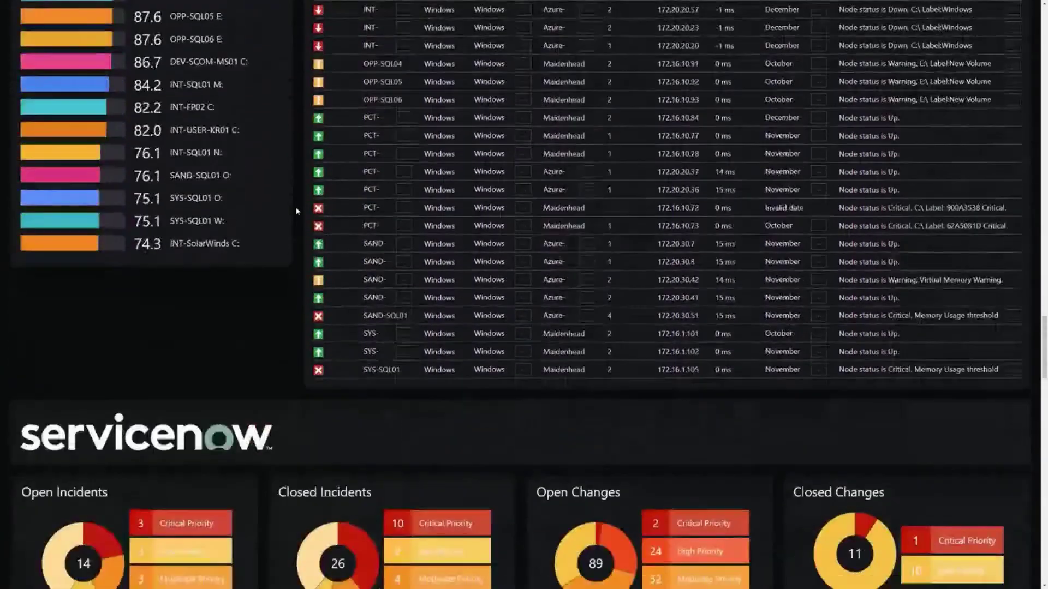
pyautogui.scroll(-6, 297, 211)
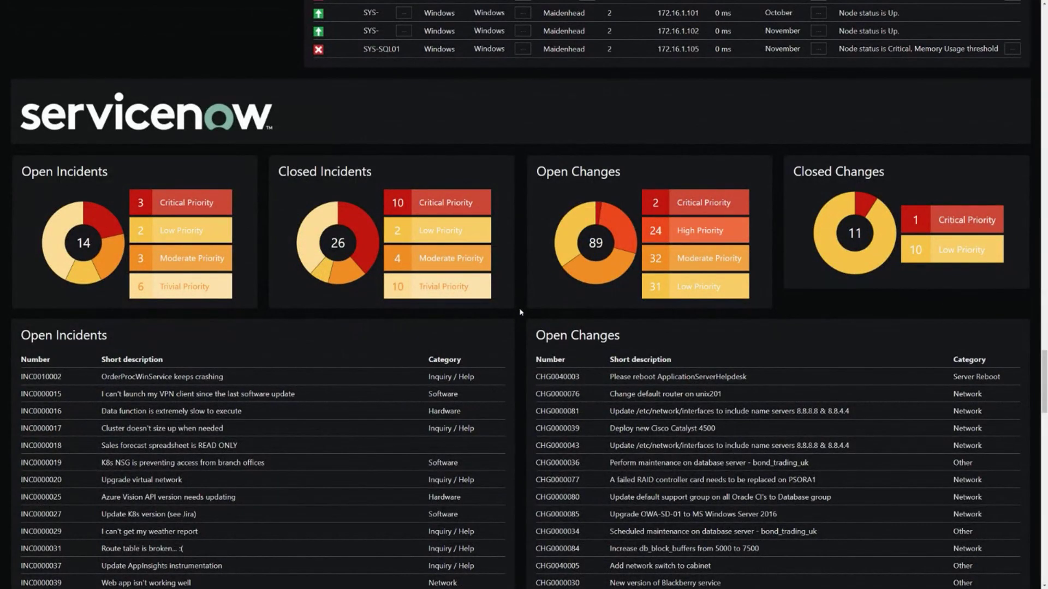
# Step: Continue past ServiceNow to PagerDuty's 2 triggered, 17 acknowledged and 91 resolved incidents
pyautogui.rightClick(520, 309)
pyautogui.click(519, 281)
pyautogui.scroll(-1, 519, 282)
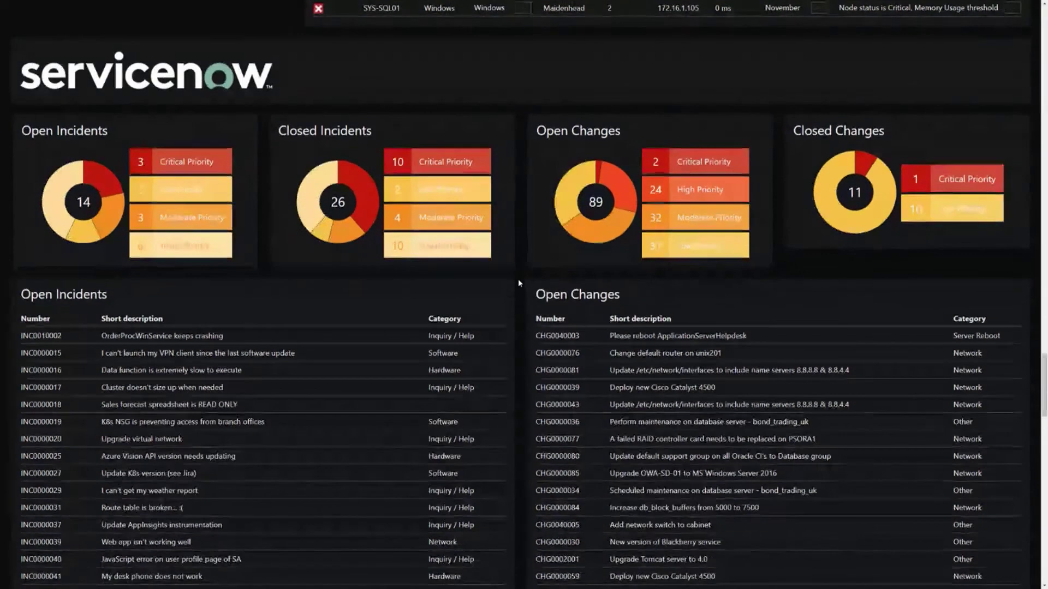
pyautogui.scroll(-10, 519, 282)
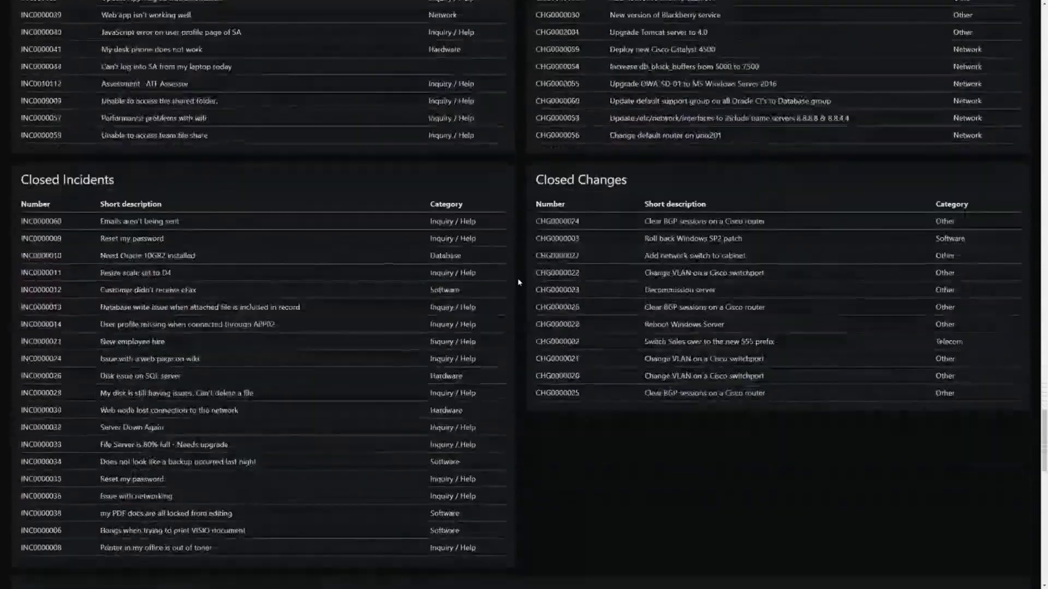
pyautogui.scroll(-10, 519, 282)
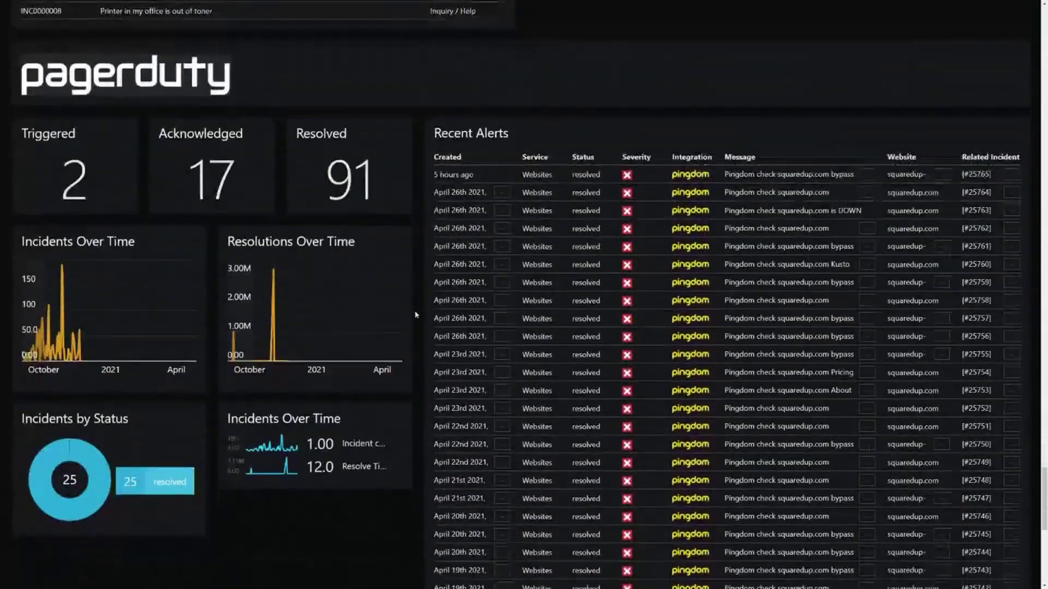
pyautogui.scroll(-1, 419, 313)
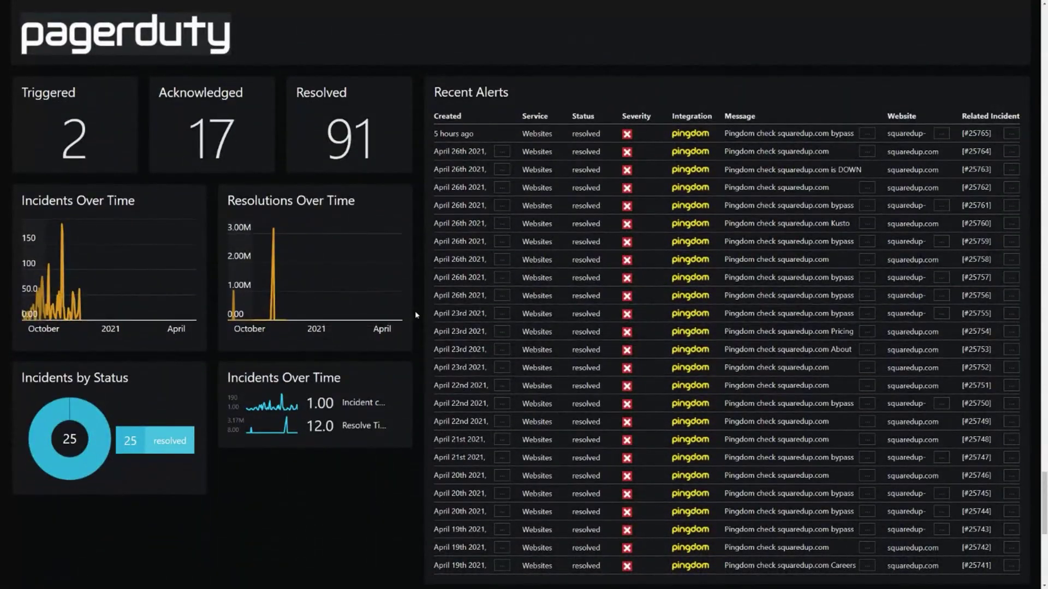